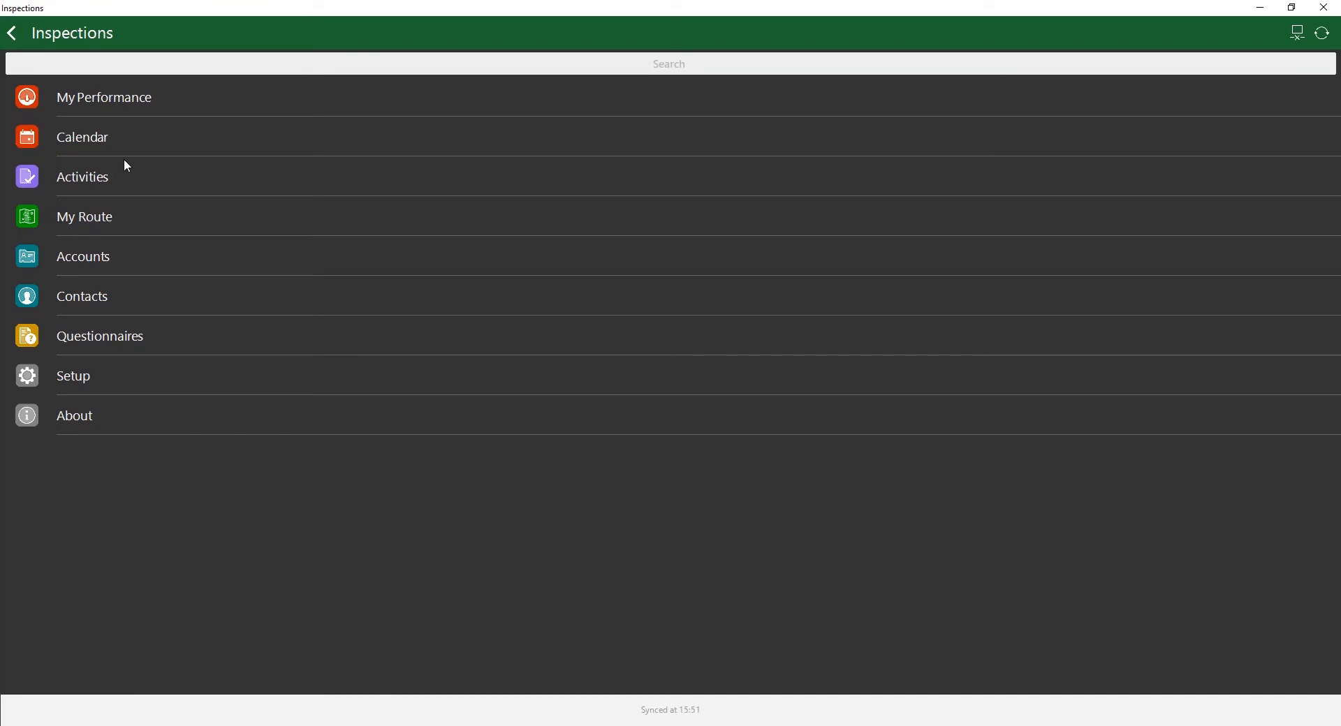
Step: Open the calendar appointment "Inspection at Apollo Apartment Building" and start a questionnaire from Template Regular Inspection
click(134, 142)
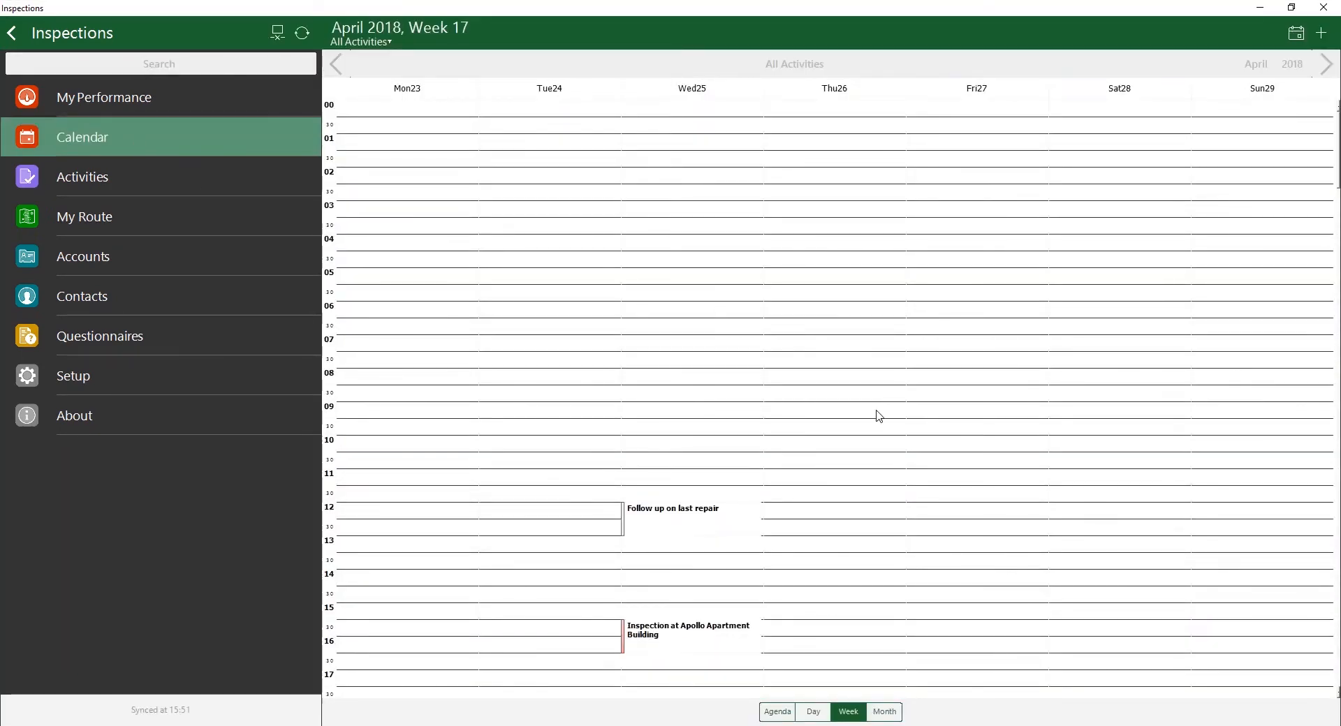
click(664, 648)
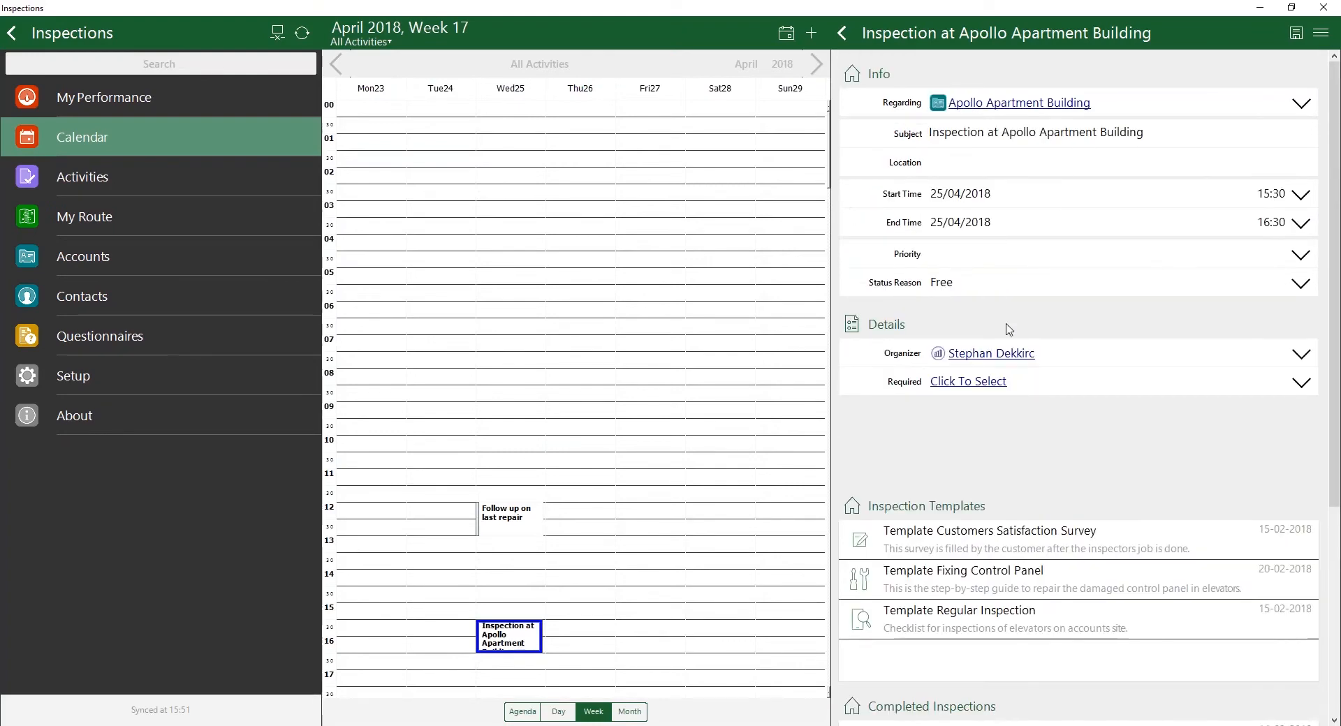
scroll(1008, 330, down, 1)
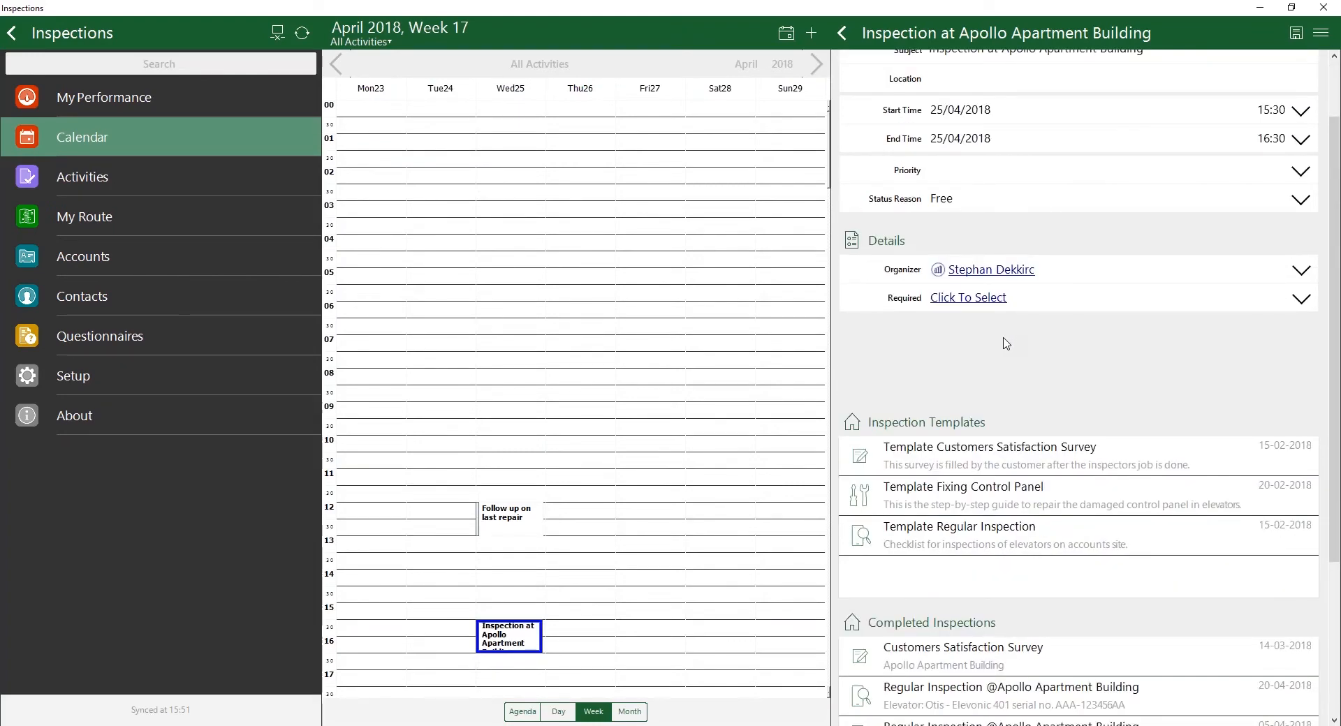
scroll(1006, 334, down, 2)
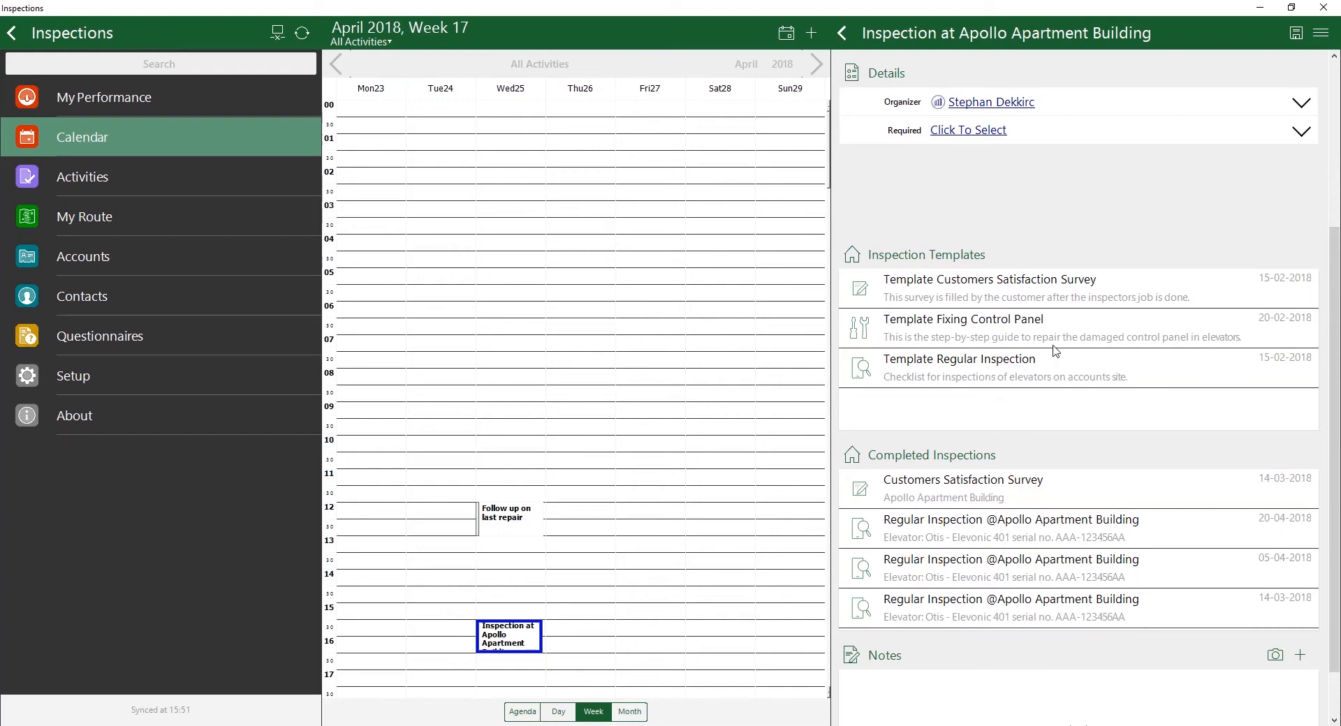
click(1065, 370)
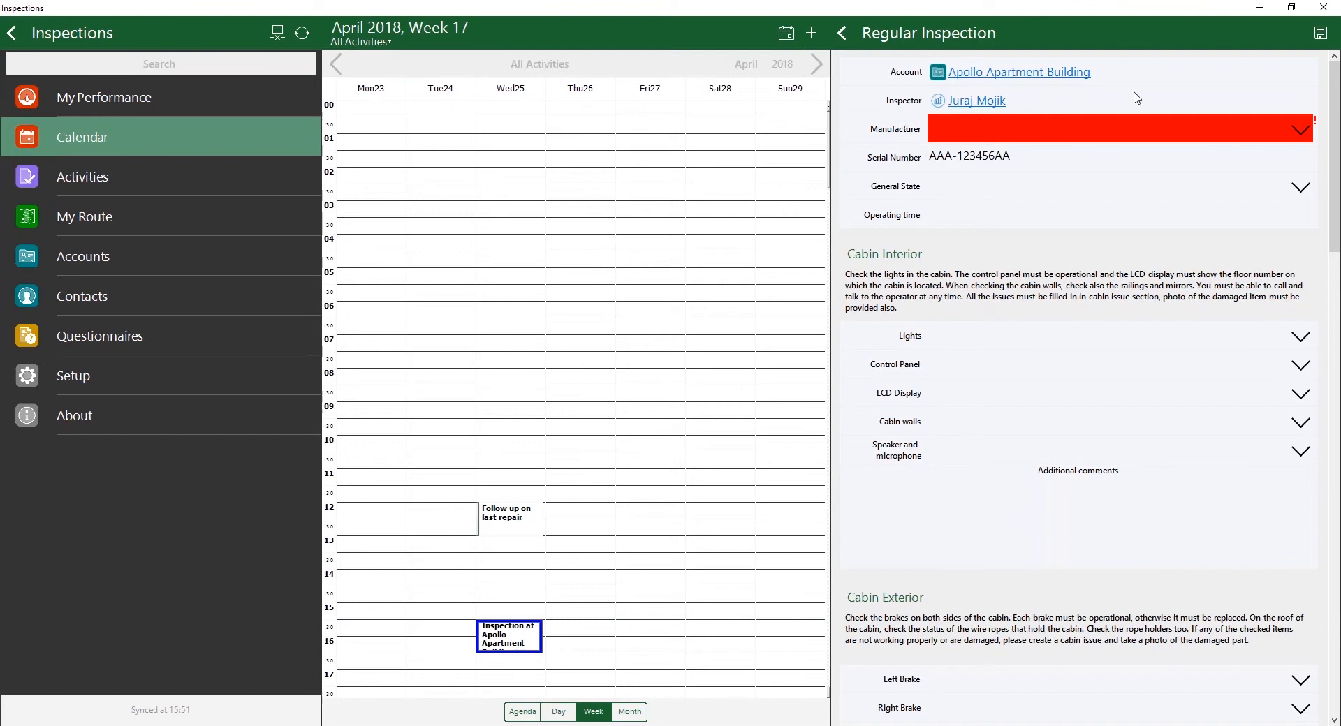
Step: Set the manufacturer to Kone and review the models offered for it
click(1310, 132)
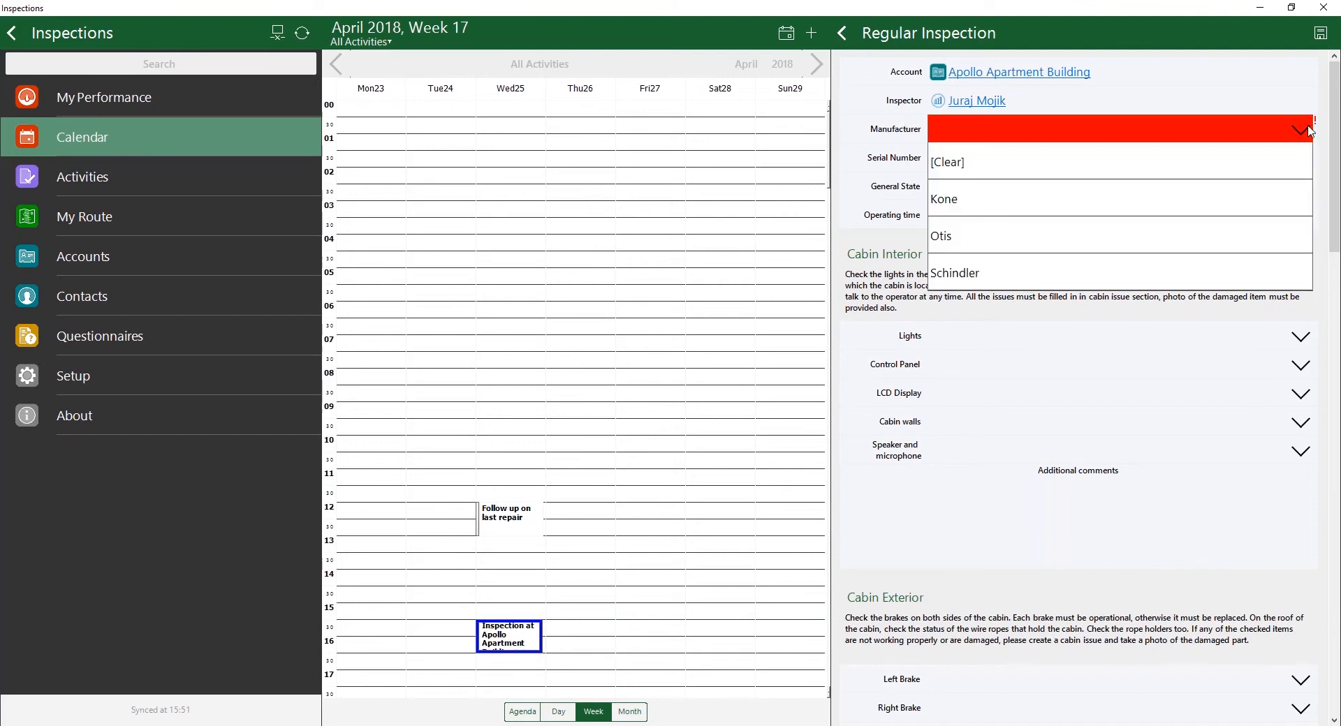
click(1249, 202)
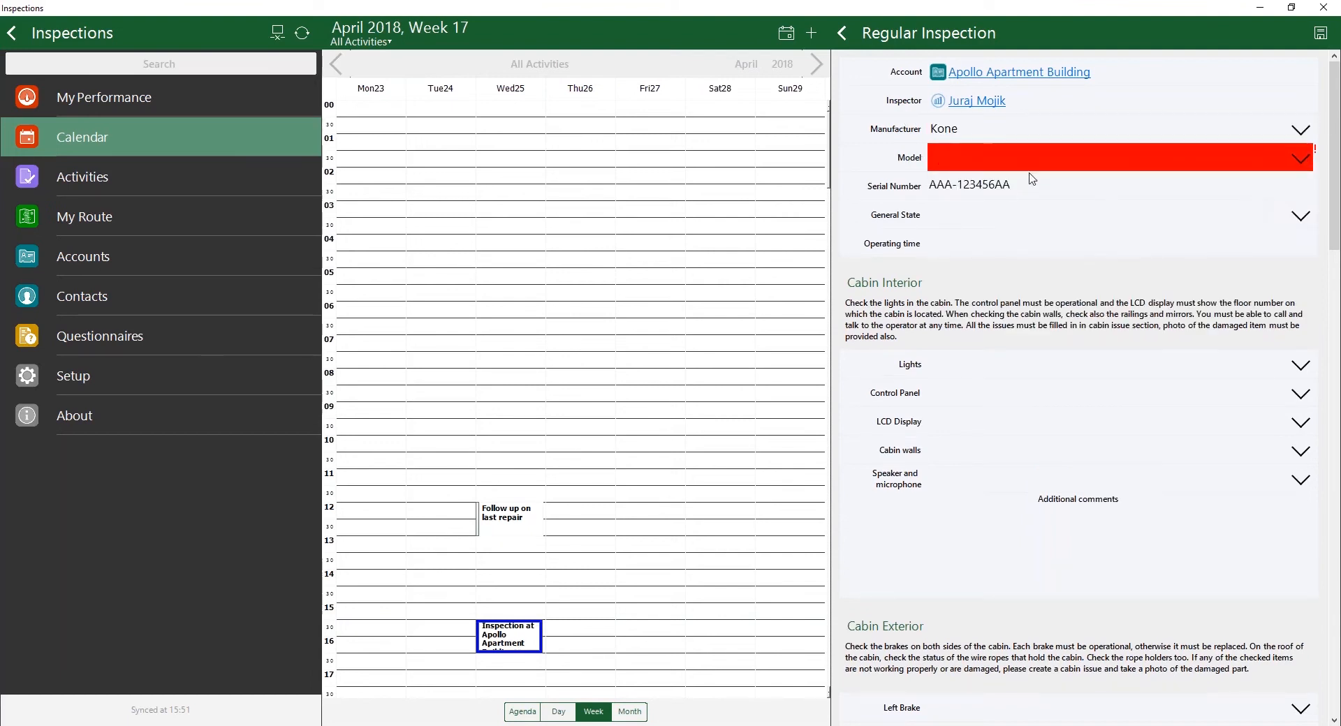
click(947, 163)
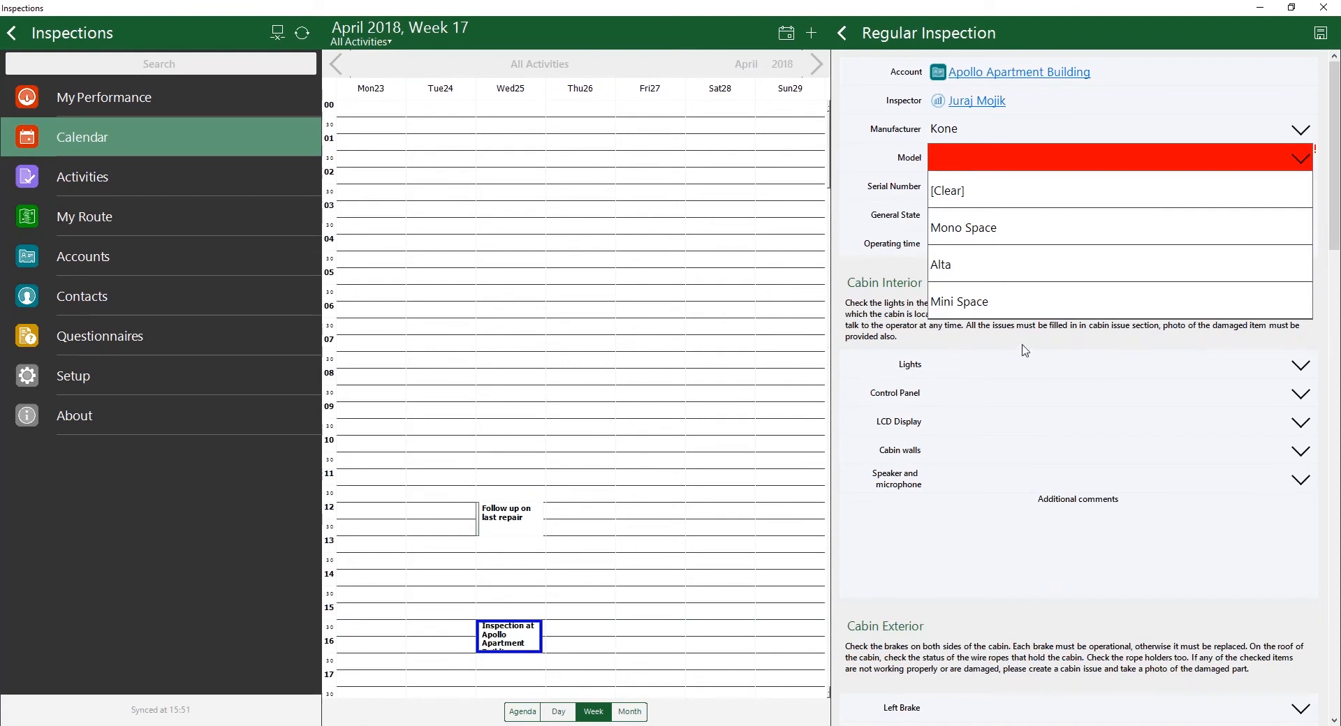
click(1298, 135)
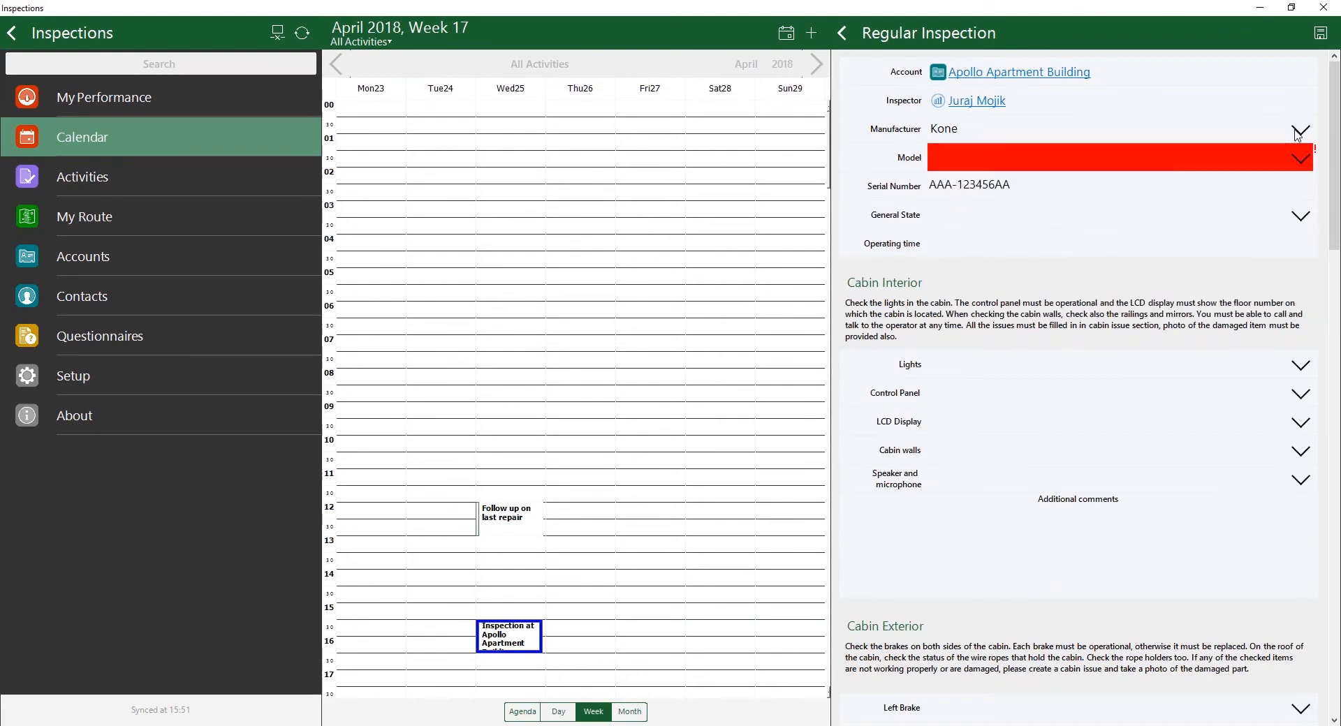
Step: Set the elevator's manufacturer to Otis and its model to Gen2
click(1046, 131)
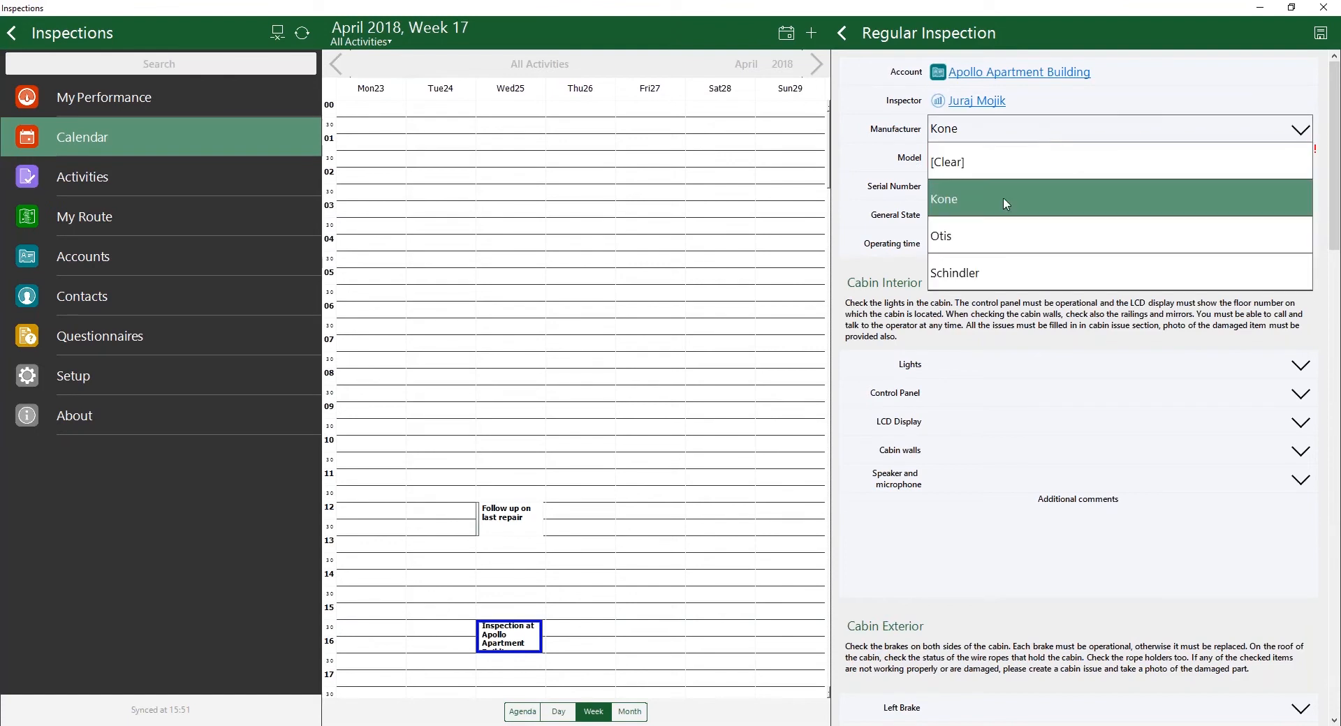
click(986, 231)
click(993, 157)
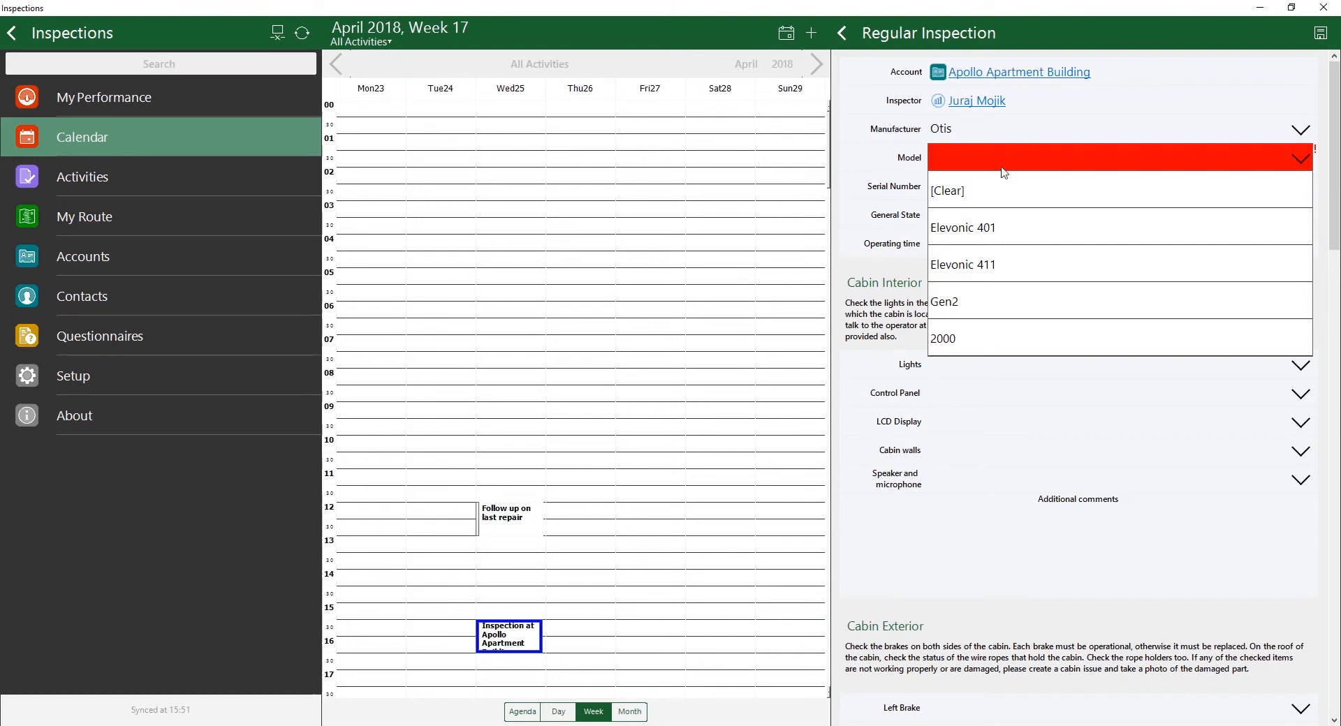
click(981, 304)
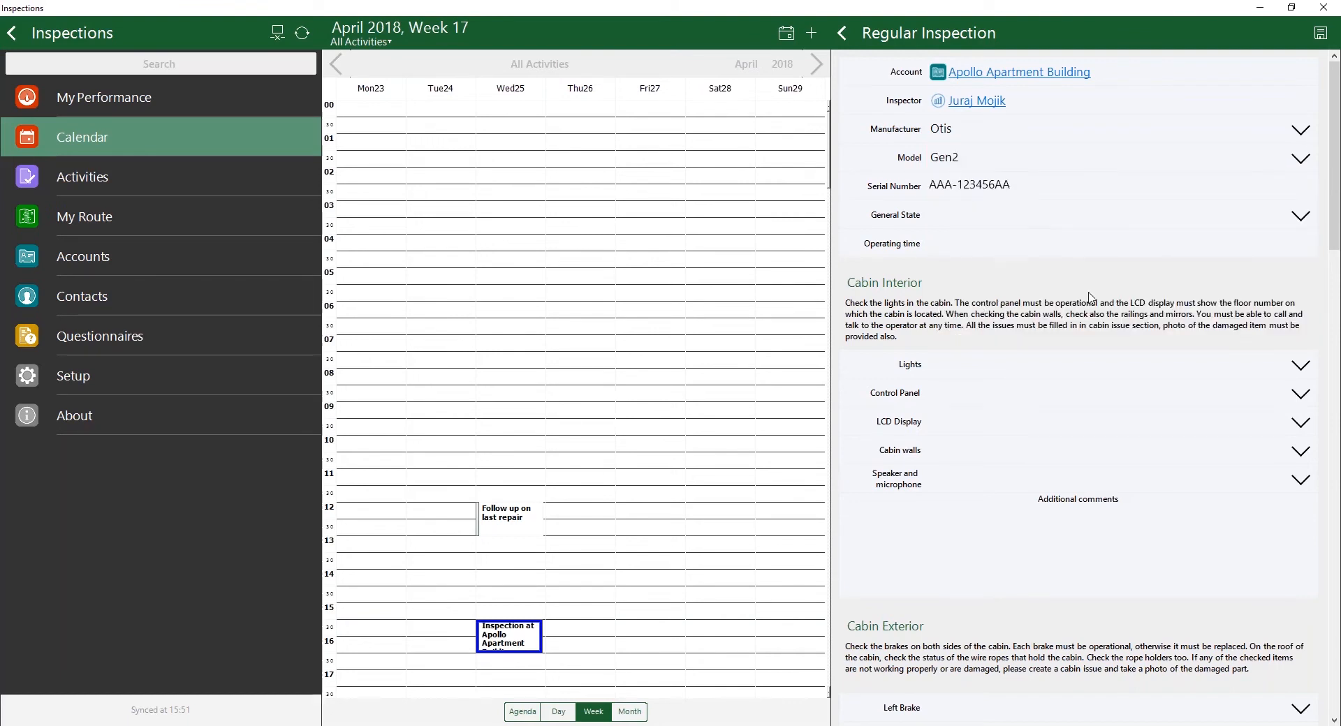
Step: Set the elevator's general state to Functional and enter an operating time of 123
click(972, 222)
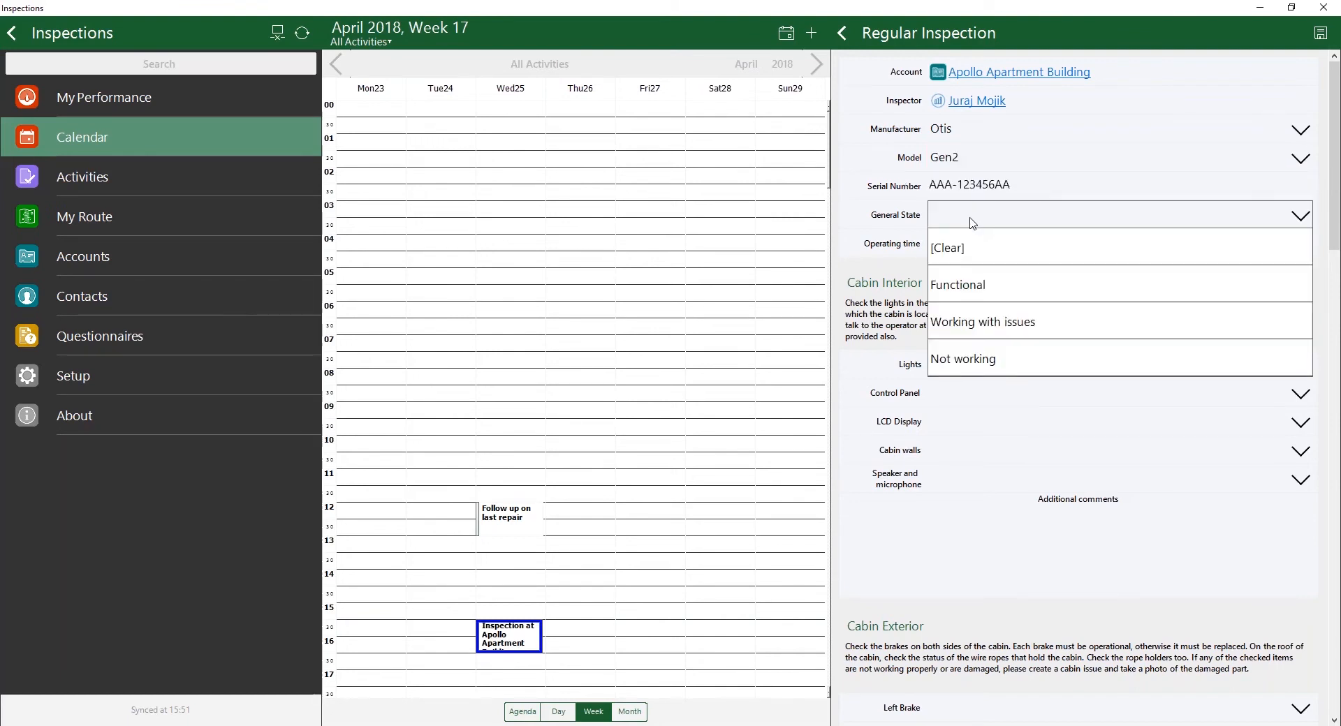
click(1003, 295)
click(1007, 248)
text(123)
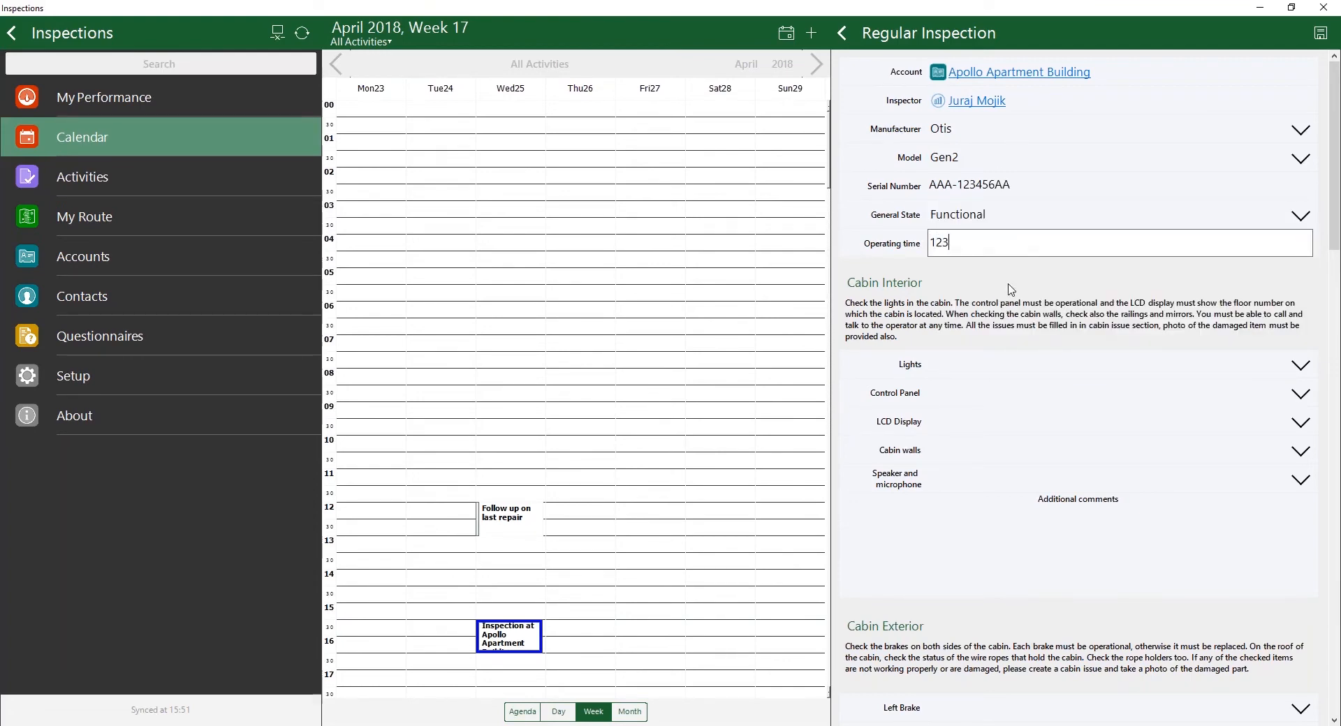
Step: Rate the cabin interior: control panel Damaged; lights, LCD display, cabin walls, and speaker and microphone OK
scroll(1010, 290, down, 1)
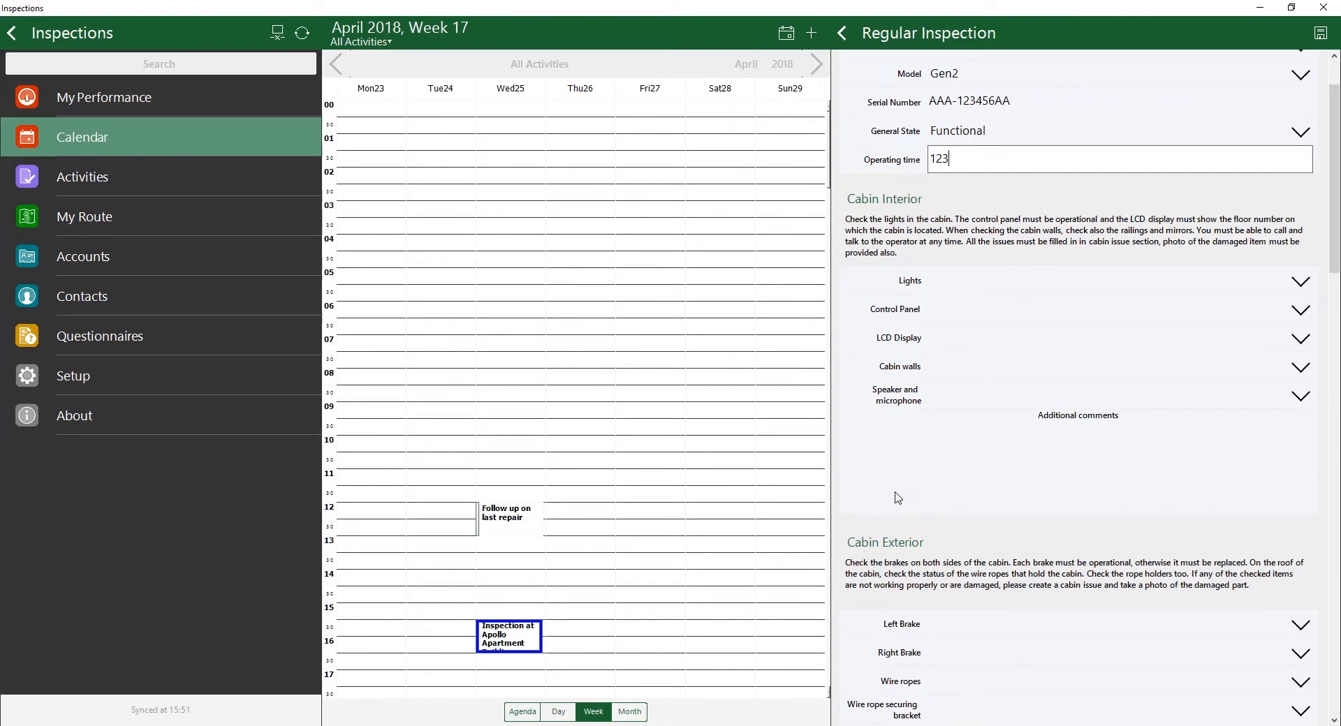
click(990, 289)
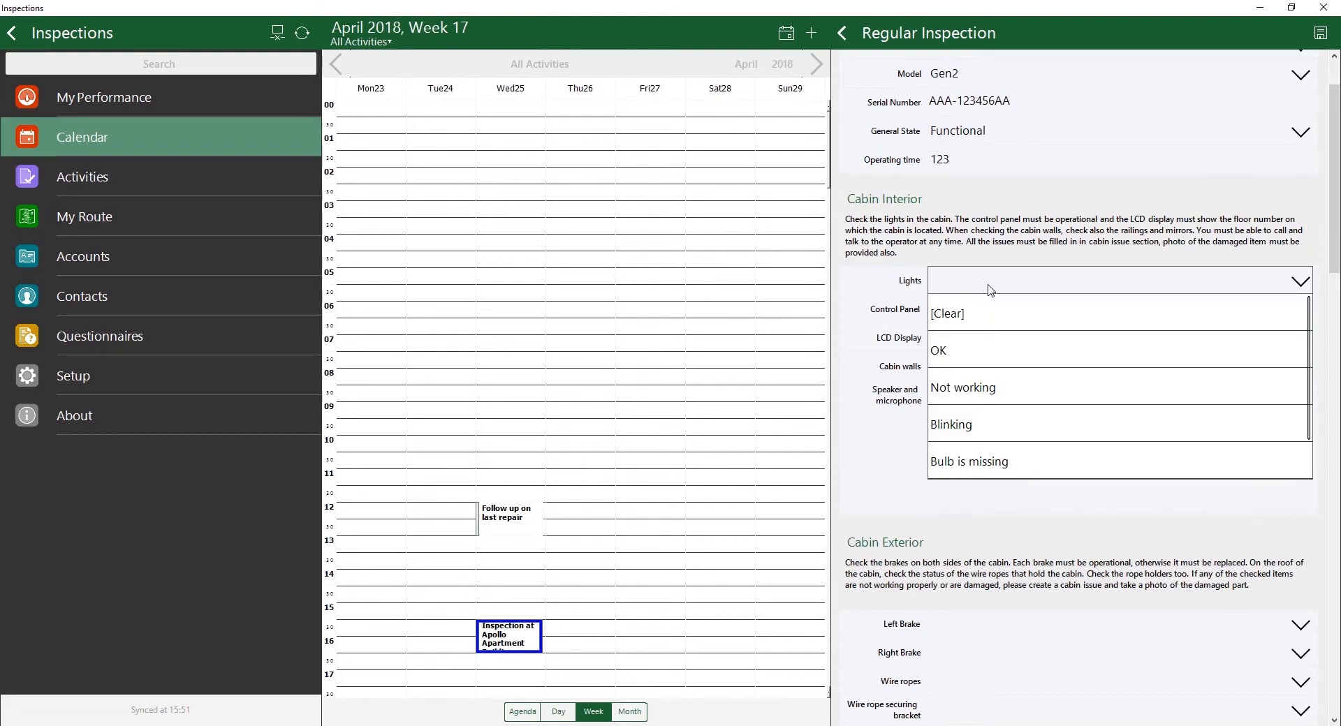
click(1002, 350)
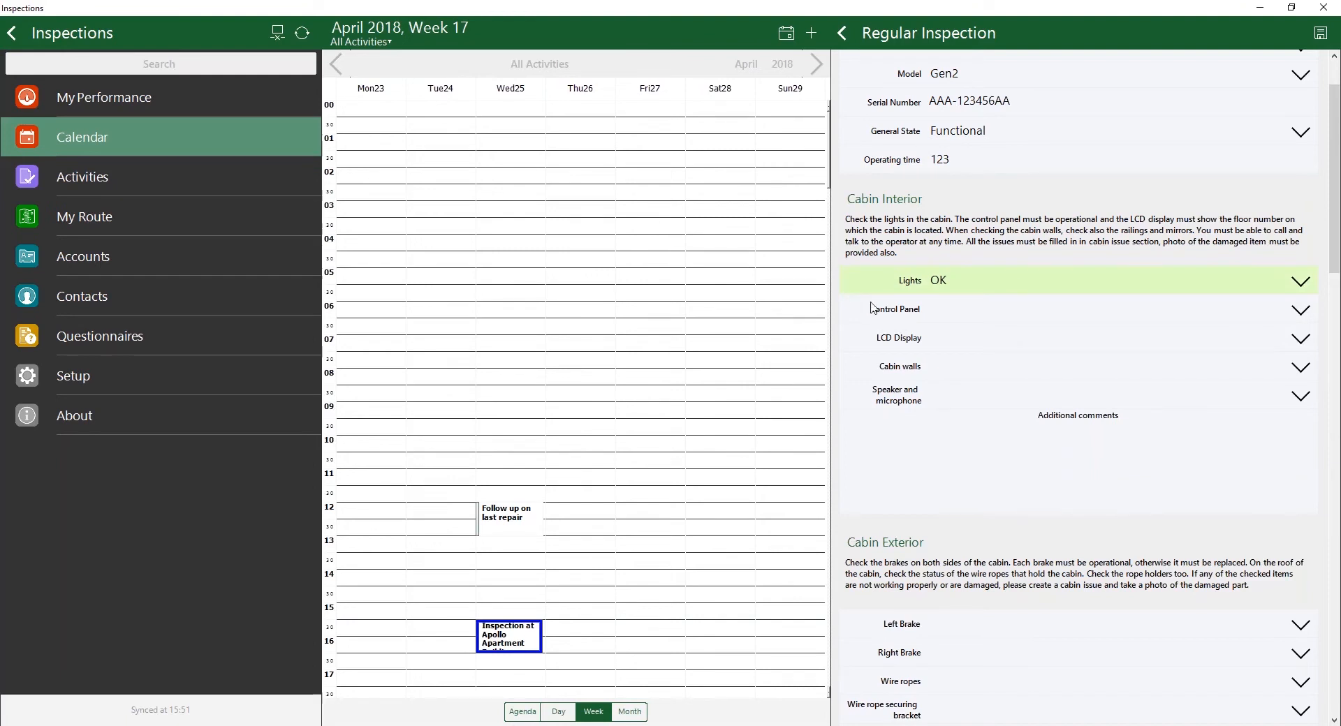
click(1002, 312)
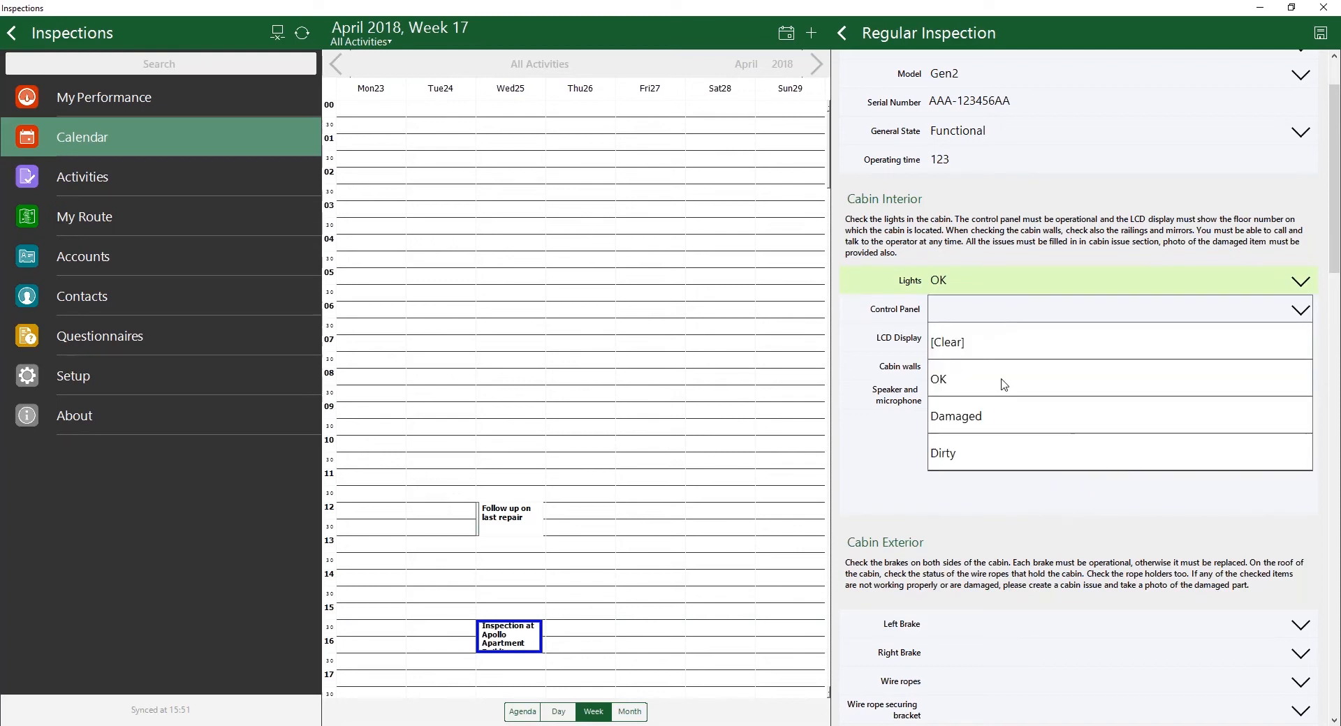
click(1006, 420)
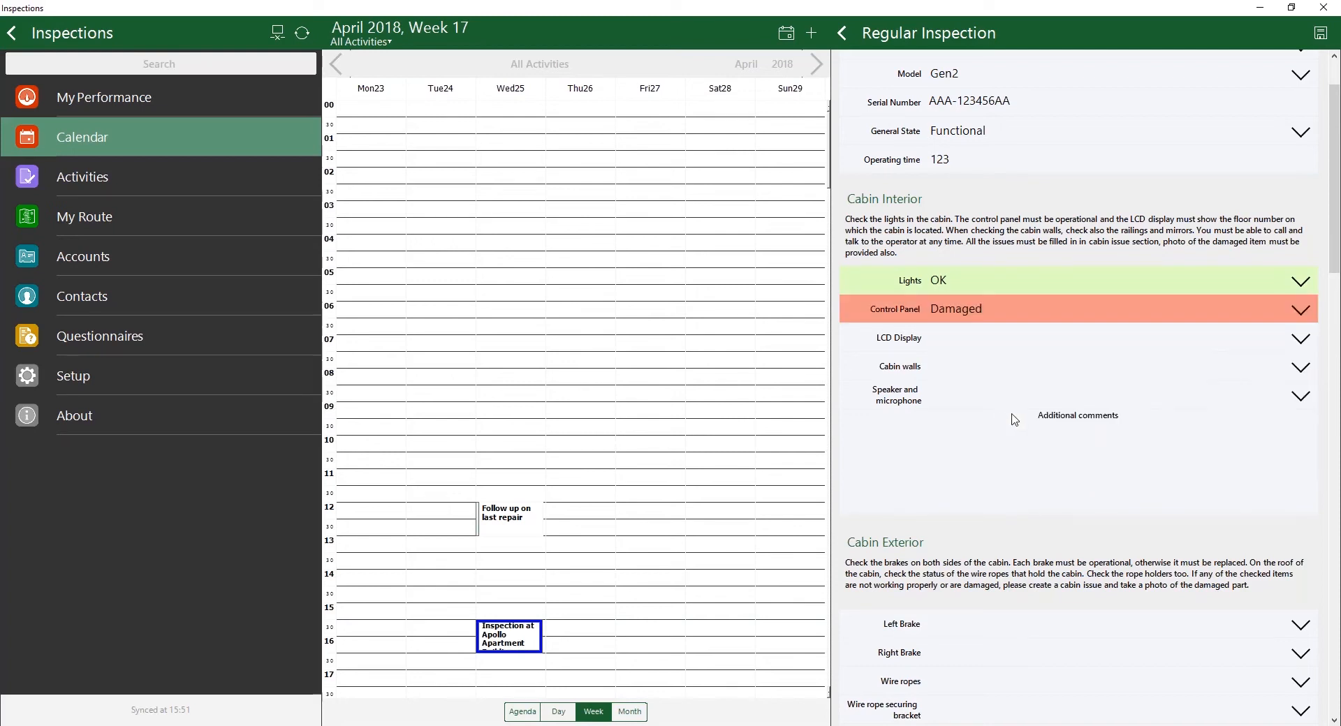
click(957, 350)
click(964, 412)
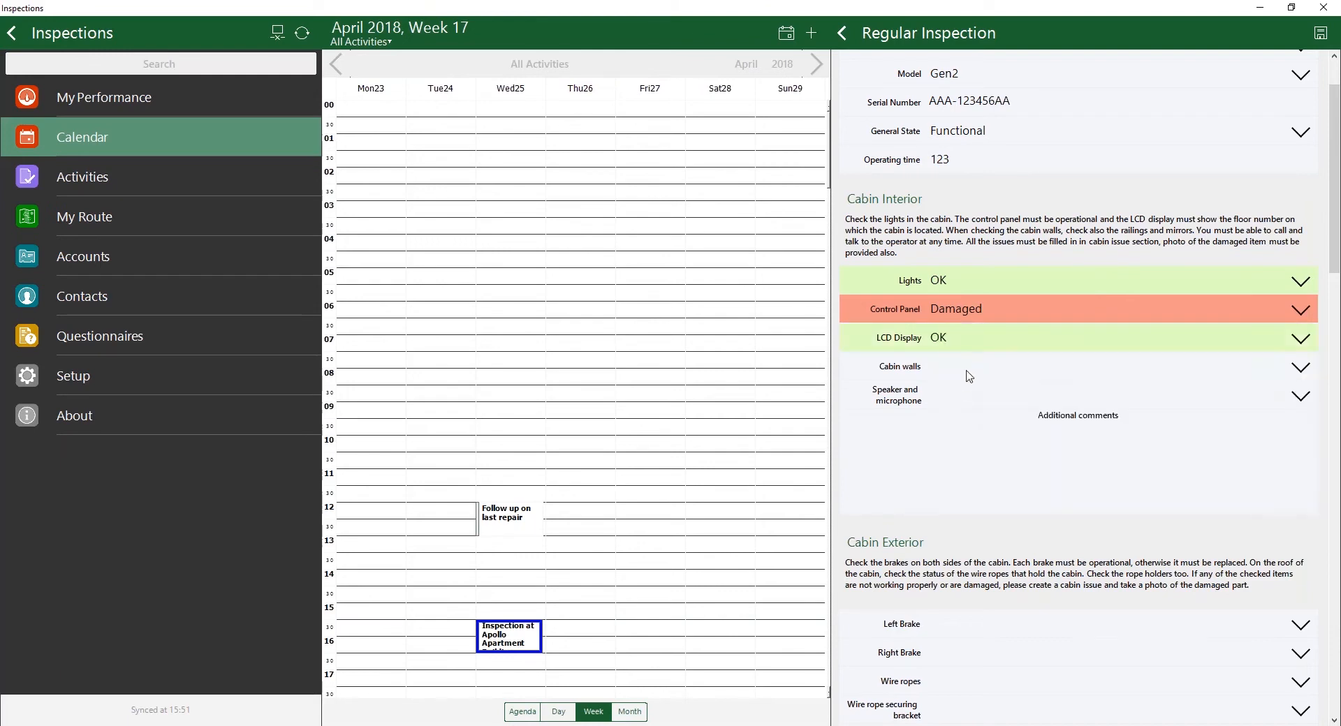
click(968, 374)
click(971, 436)
click(972, 398)
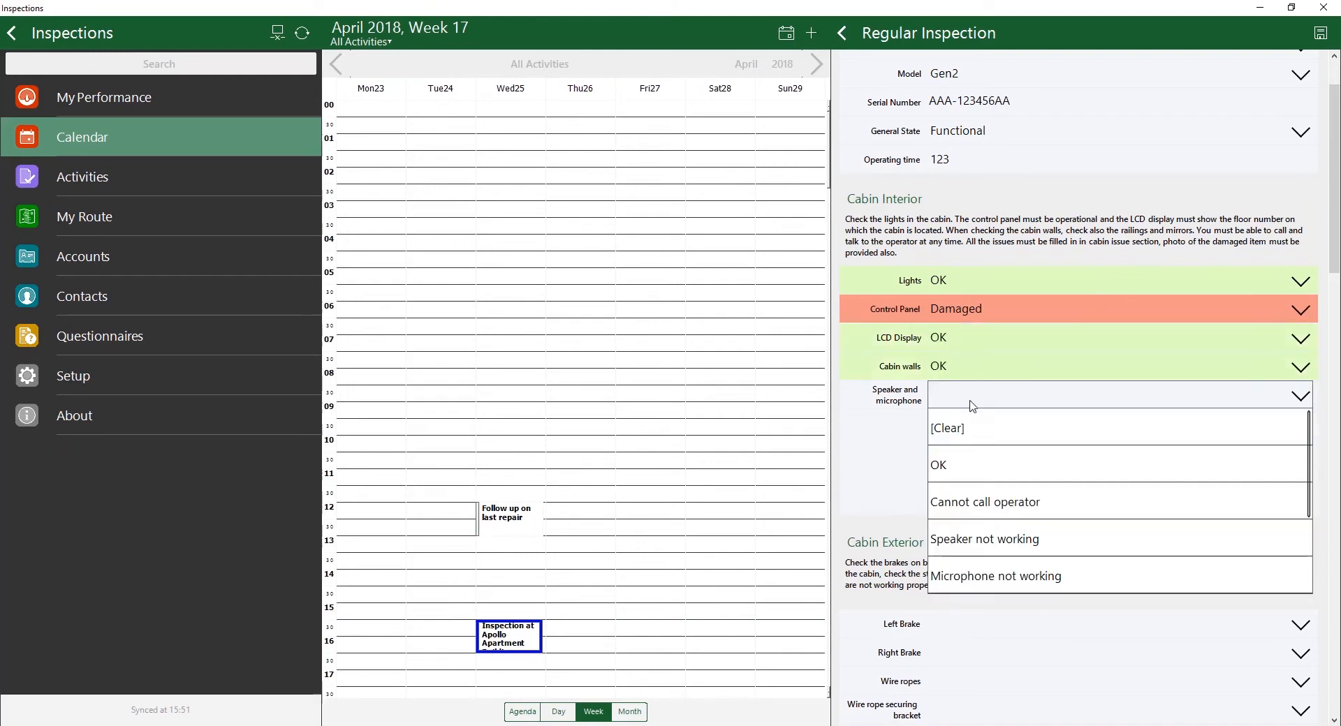
click(965, 464)
Step: Rate the cabin exterior: left brake and wire ropes OK, right brake Damaged, wire rope securing bracket Need maintenance
scroll(1159, 318, down, 1)
scroll(1163, 333, down, 3)
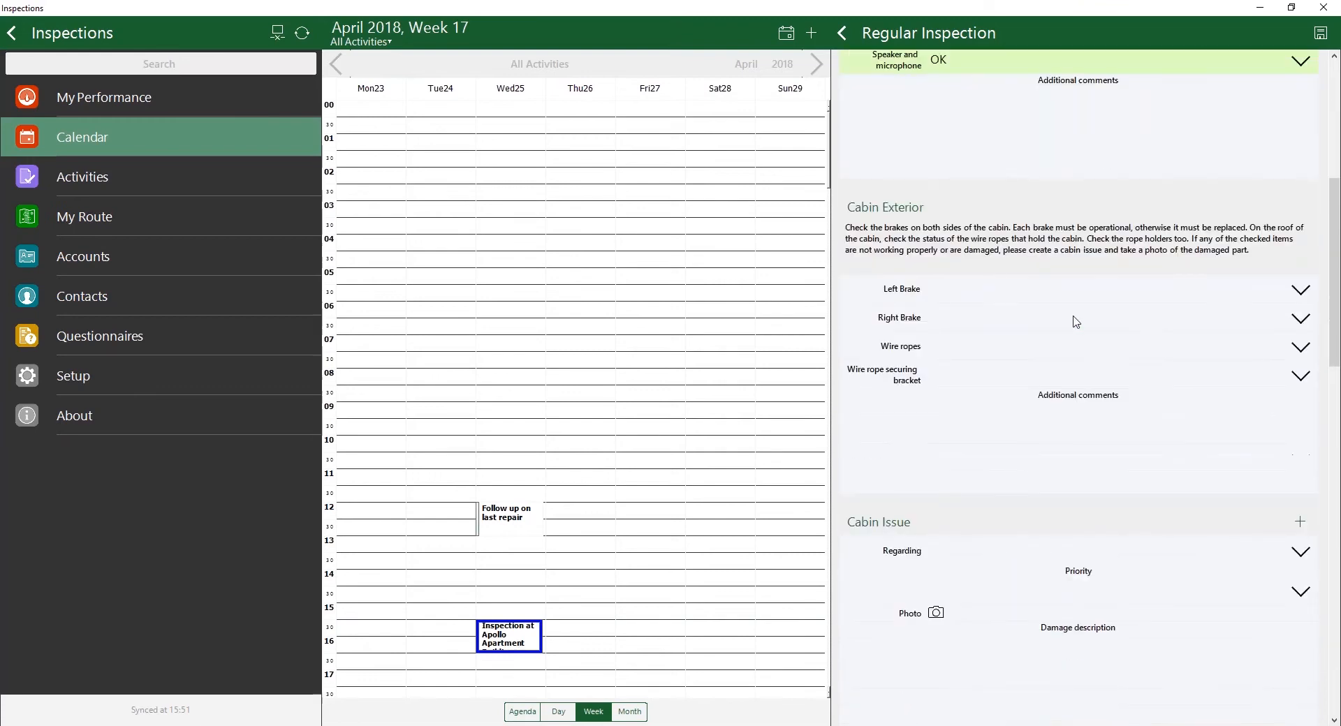
click(1079, 293)
click(1056, 355)
click(1053, 329)
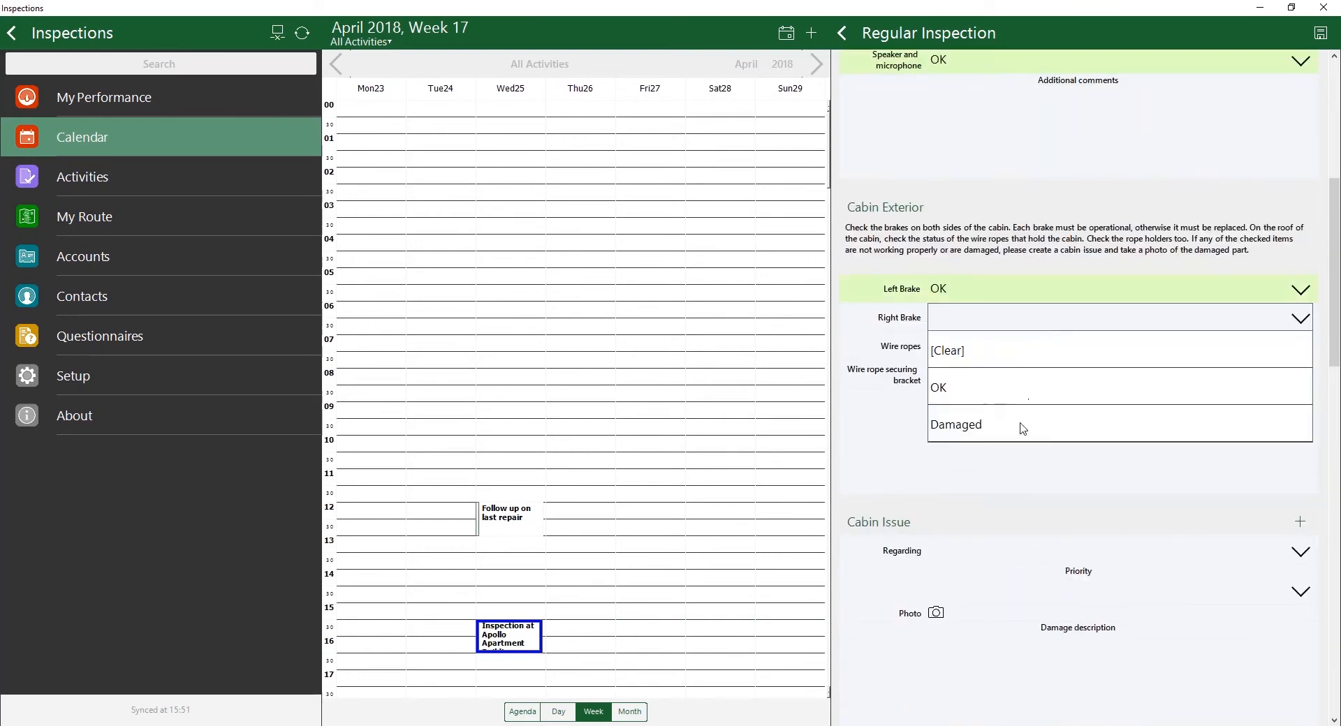
click(1018, 427)
click(1018, 355)
click(1011, 423)
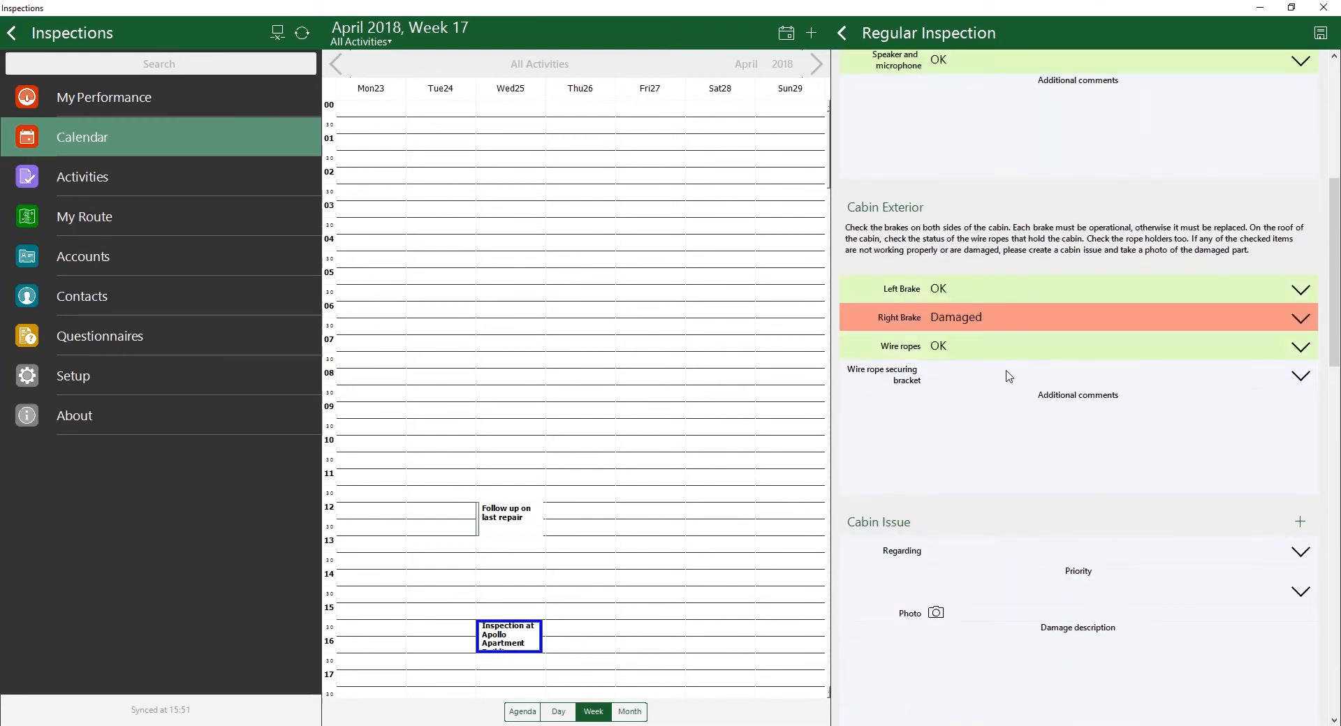
click(1010, 377)
click(1002, 477)
Step: Record a cabin issue regarding the Control Panel with Critical priority
scroll(1093, 443, down, 2)
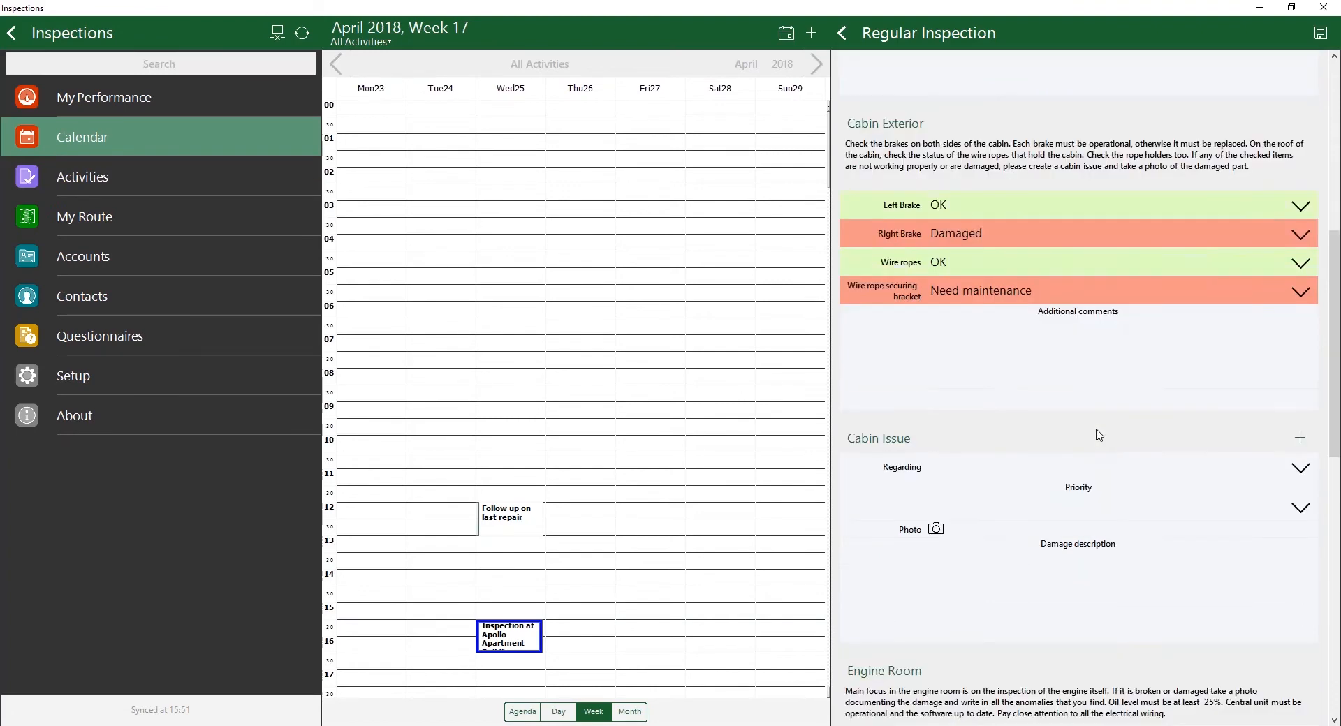
scroll(1110, 400, down, 1)
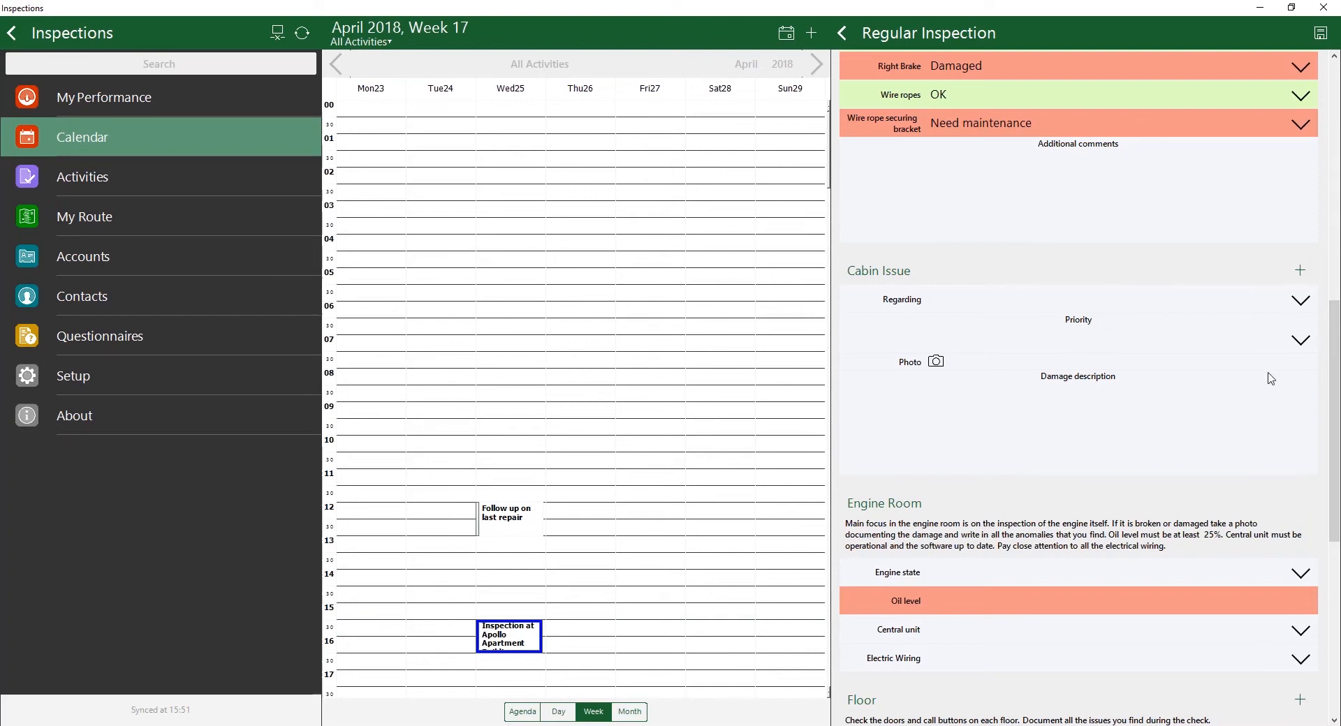
click(1269, 311)
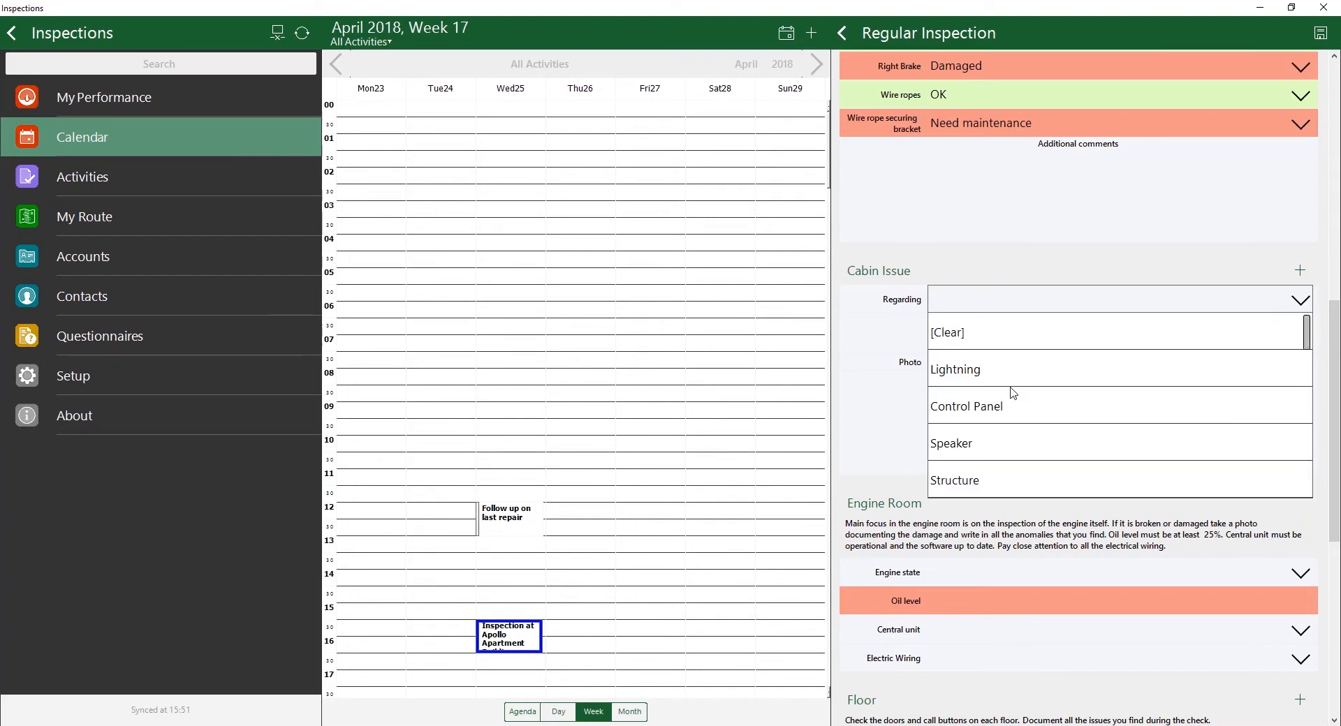
click(1017, 412)
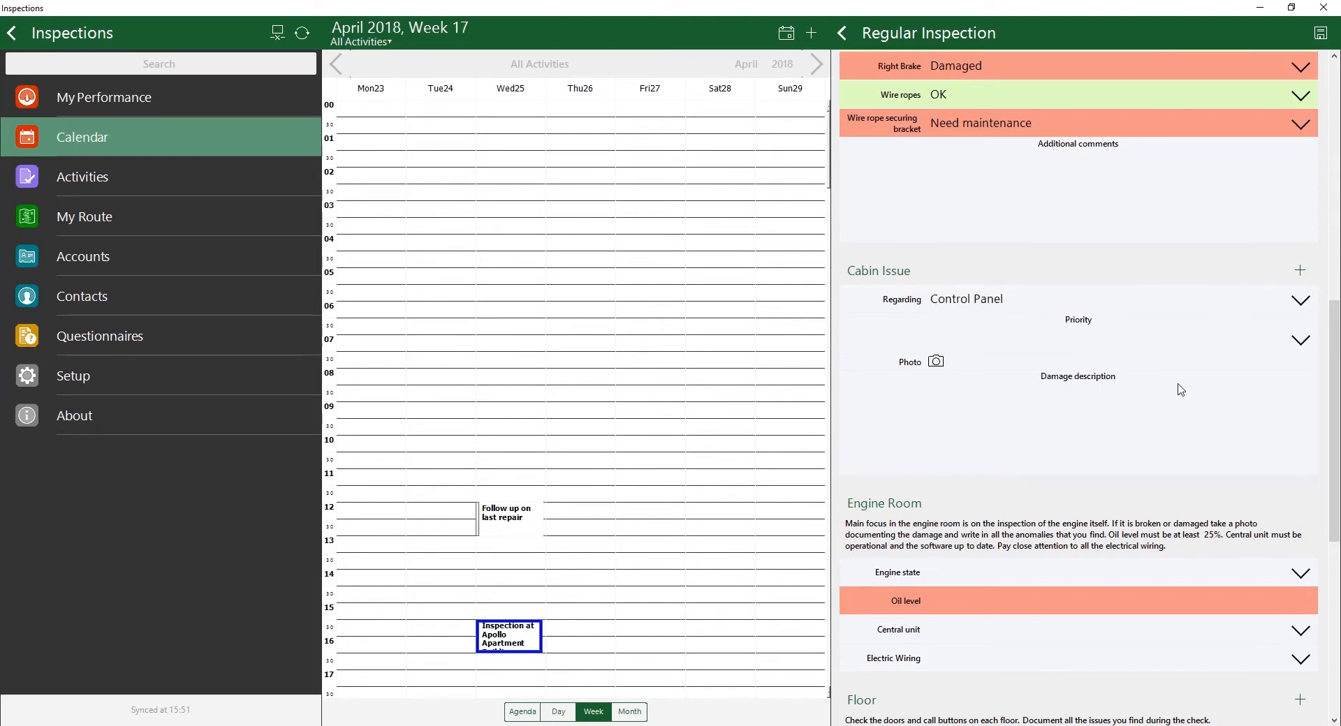
click(1195, 344)
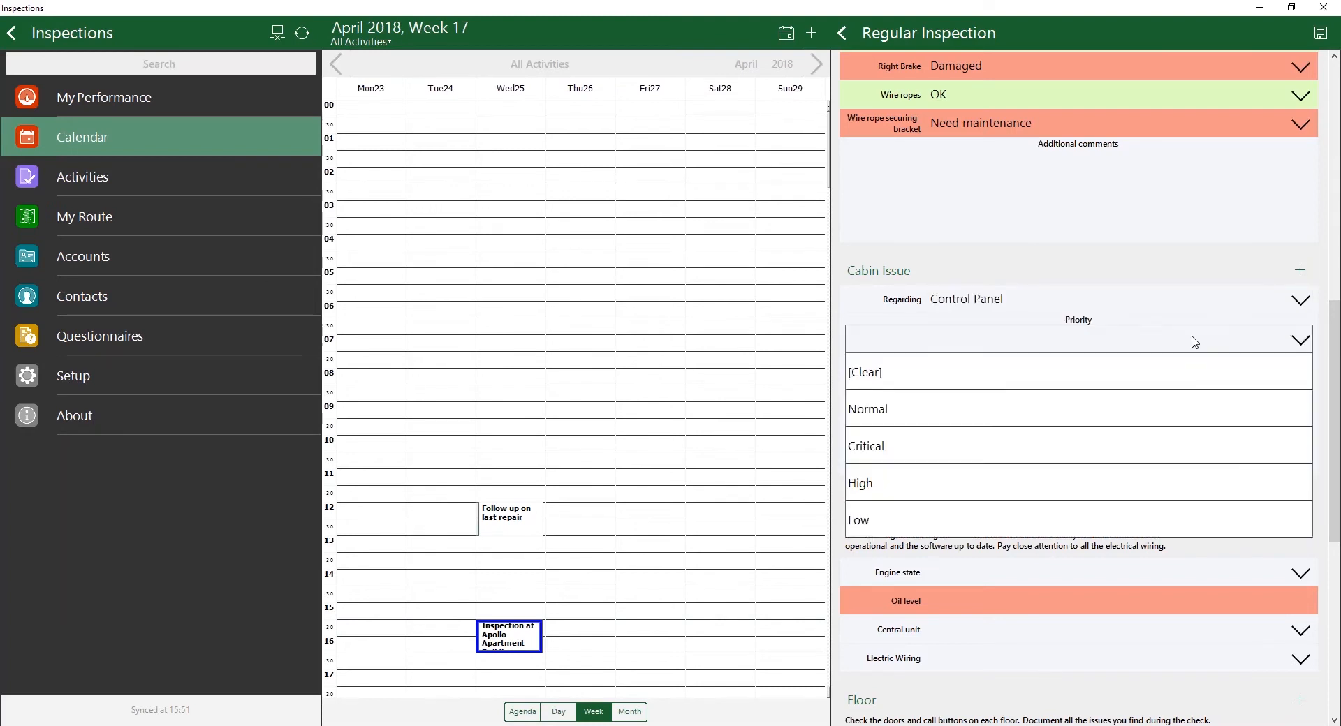
click(868, 449)
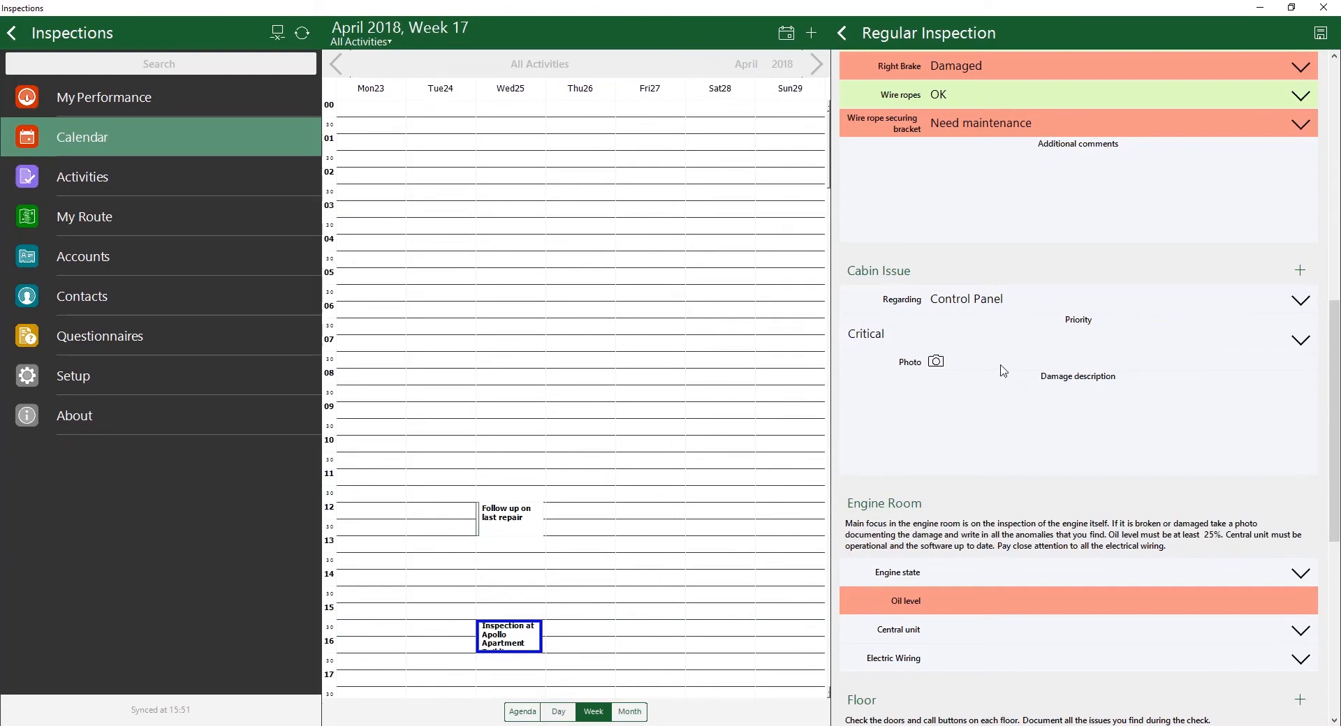
Step: Attach the existing picture 07-SJ_Elevator 114-ab-ED.jpg as the photo of the control panel issue
click(936, 361)
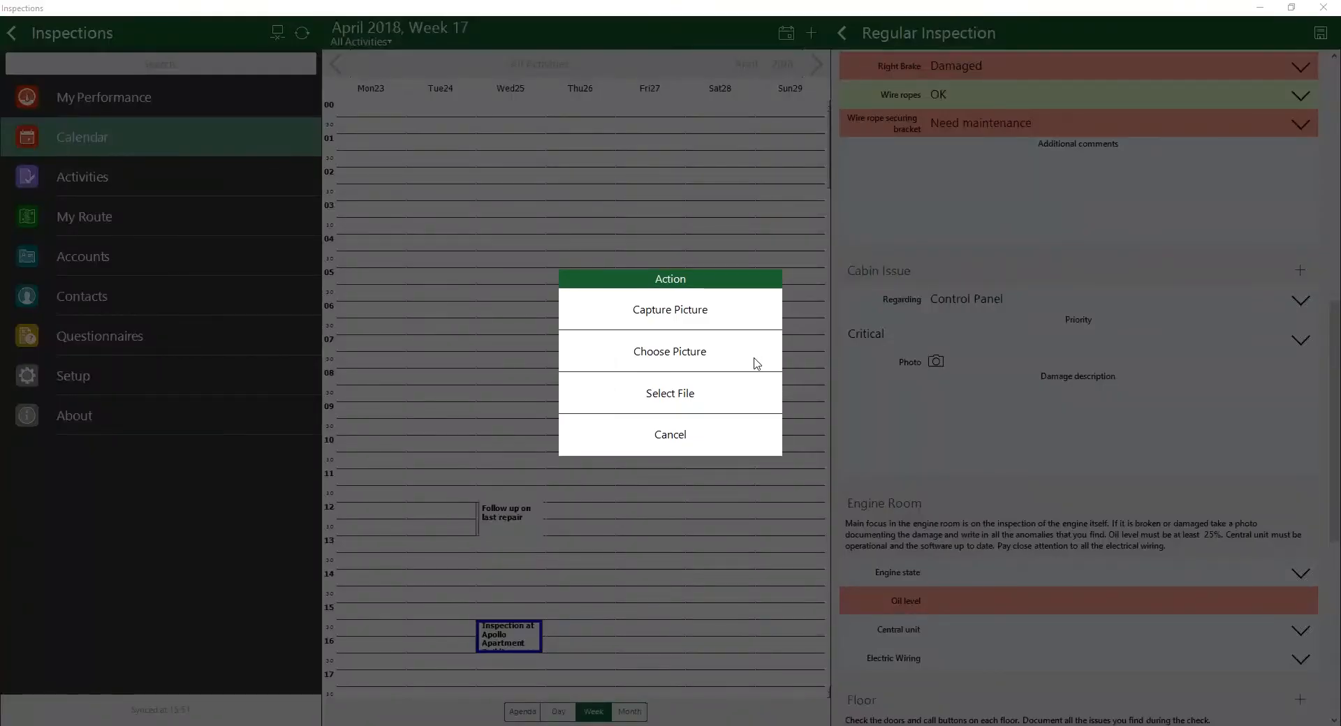
click(752, 359)
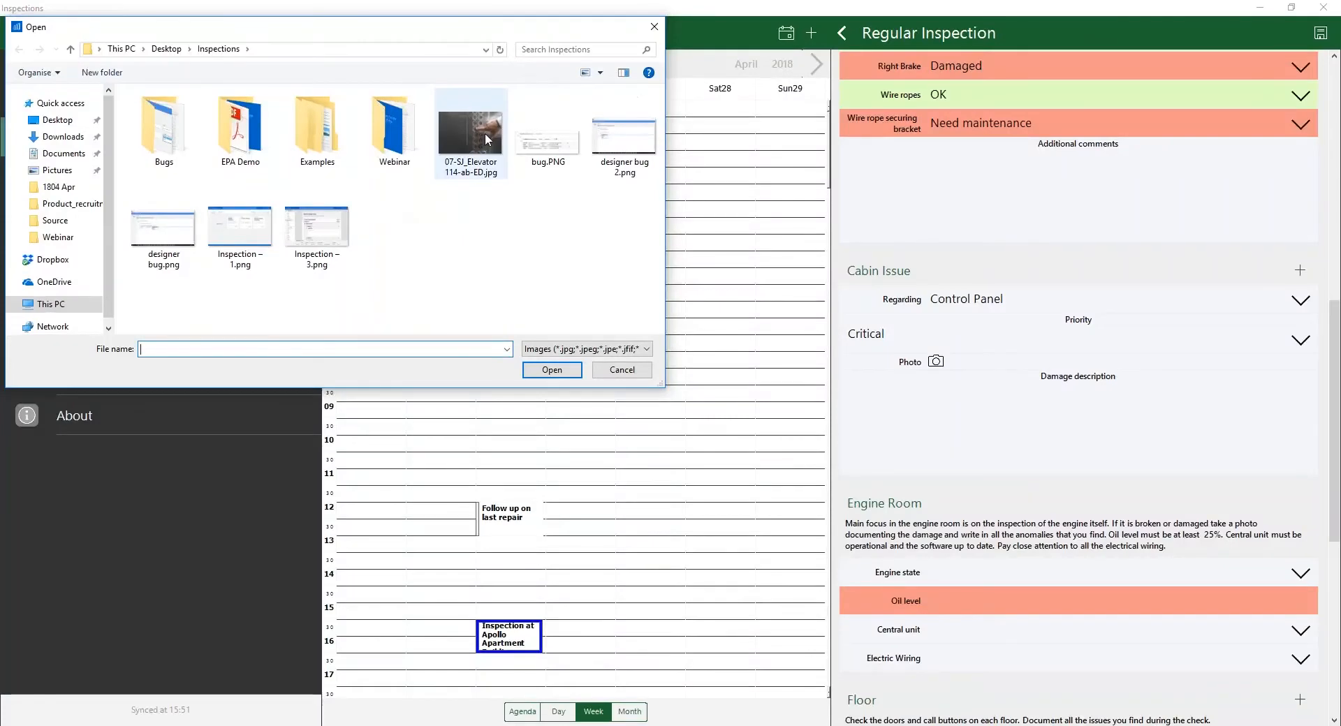
click(488, 140)
double_click(487, 140)
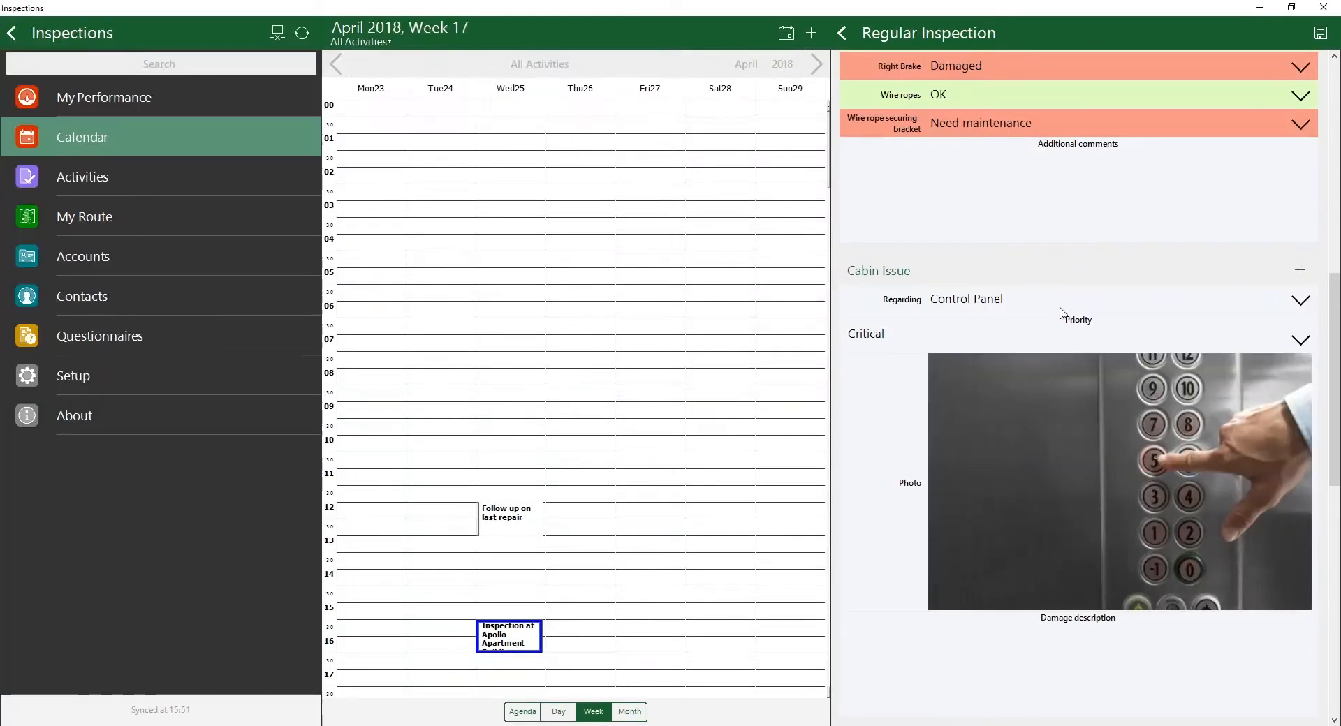
Step: Add a second, blank Cabin Issue section to the inspection
scroll(1116, 405, down, 2)
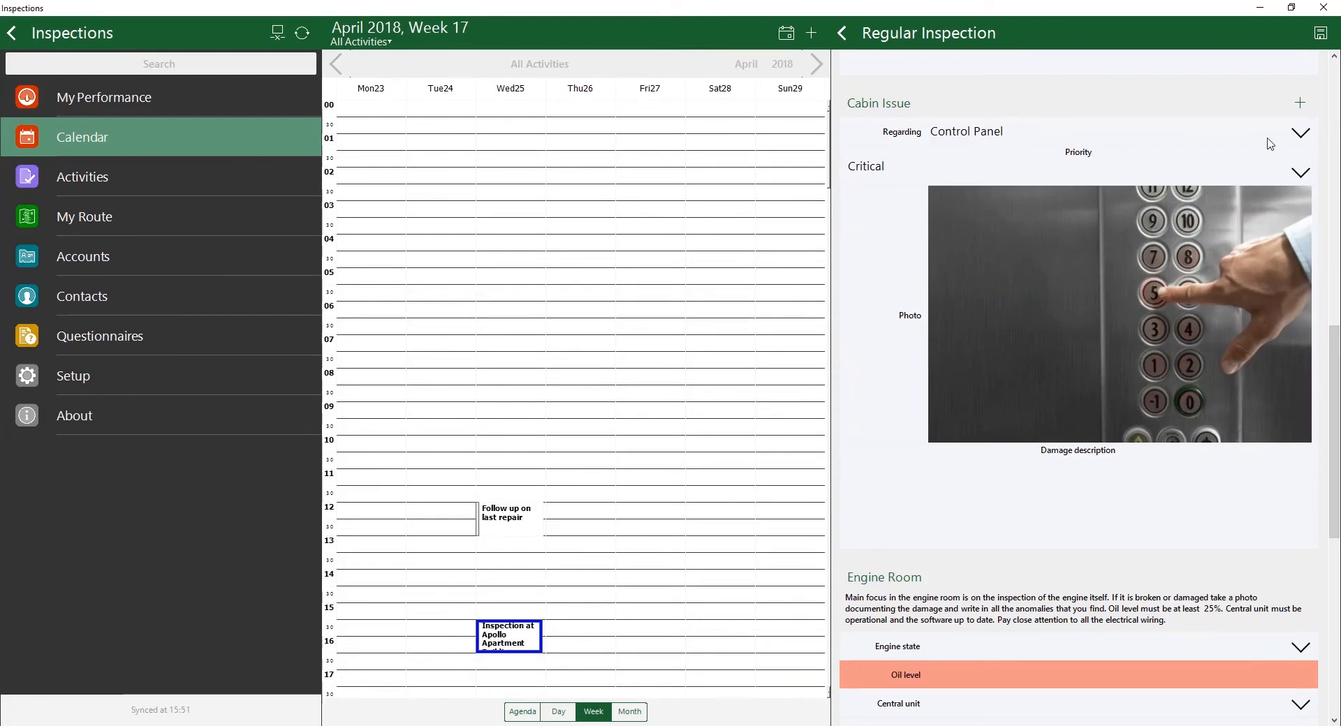
click(1300, 103)
scroll(1122, 397, down, 2)
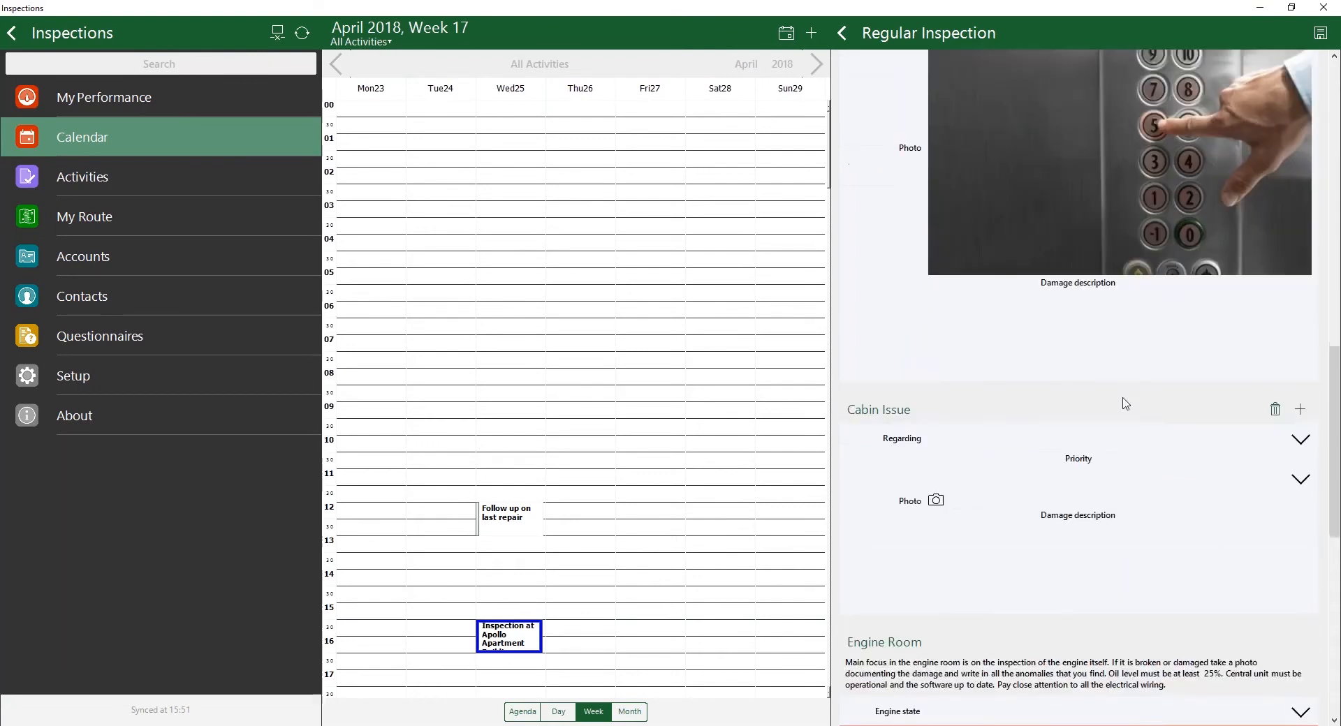
Step: Delete the second, blank Cabin Issue section from the inspection
scroll(1124, 404, down, 1)
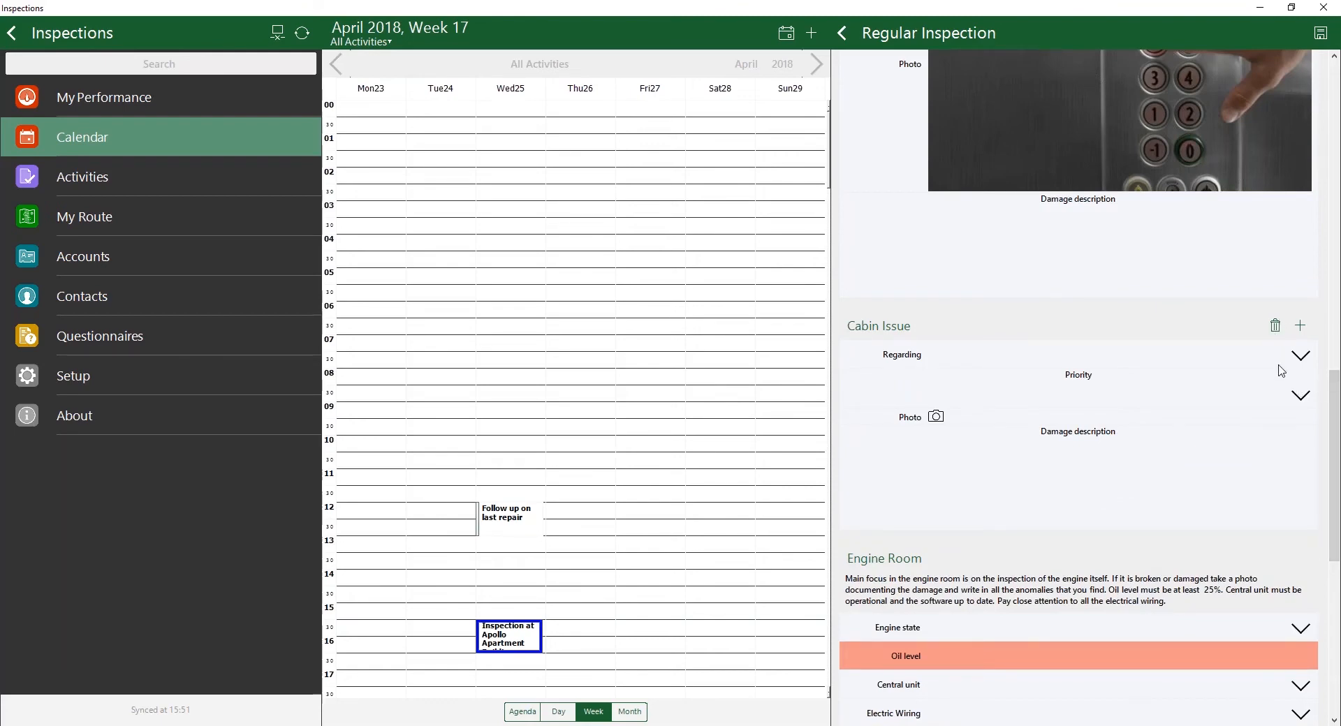
click(1275, 327)
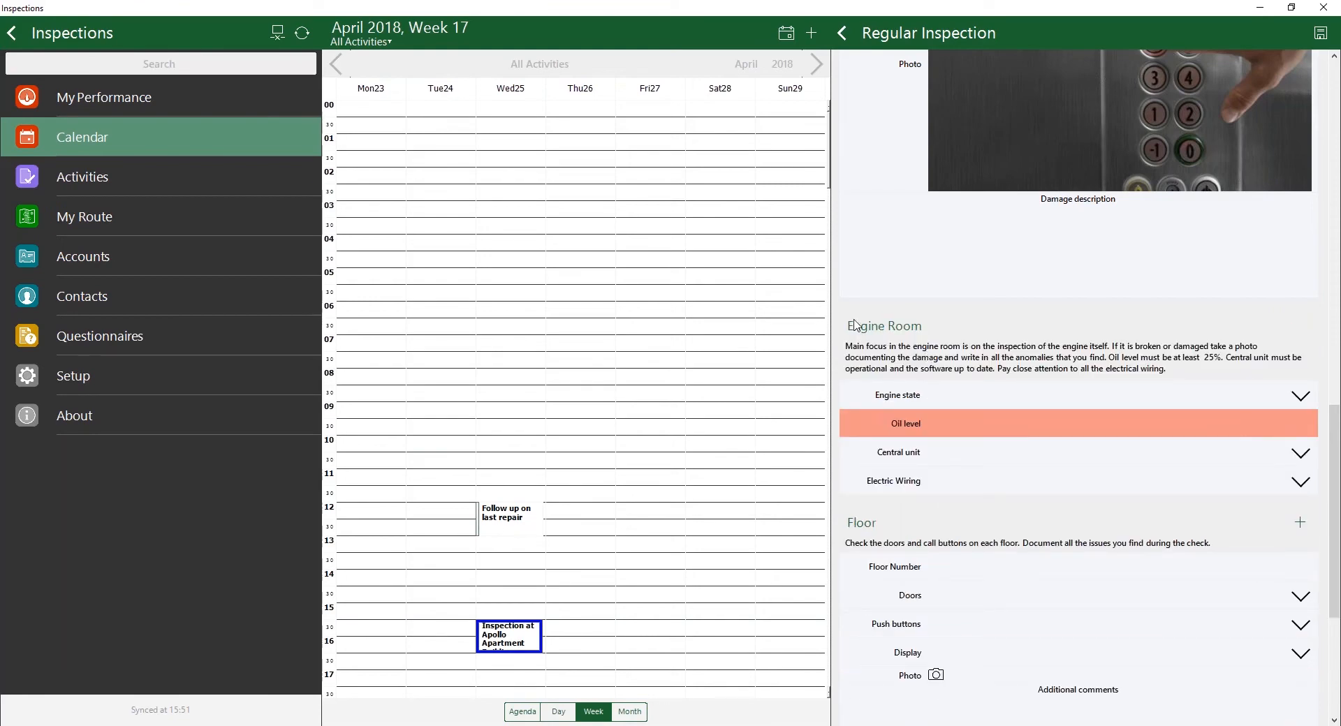
Step: In the Engine Room section, set the engine state to OK and the oil level to 30
scroll(1140, 501, down, 1)
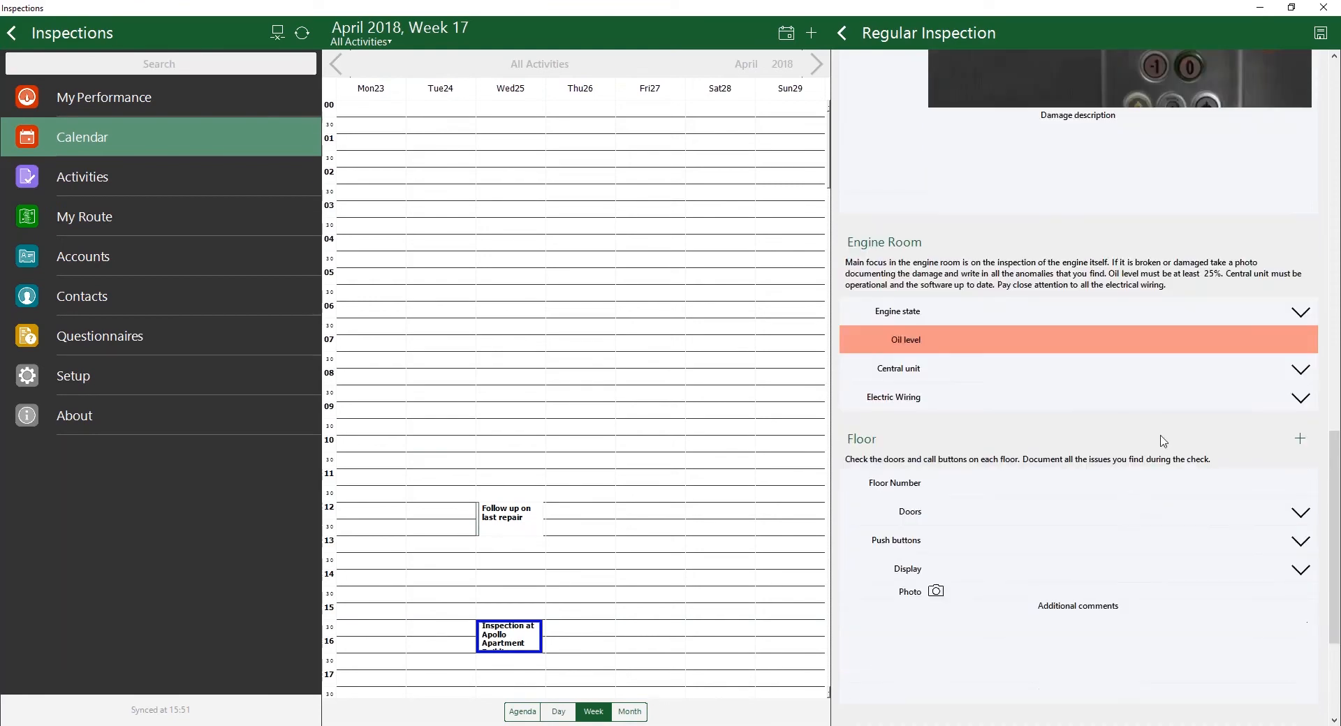
click(1185, 322)
click(1010, 389)
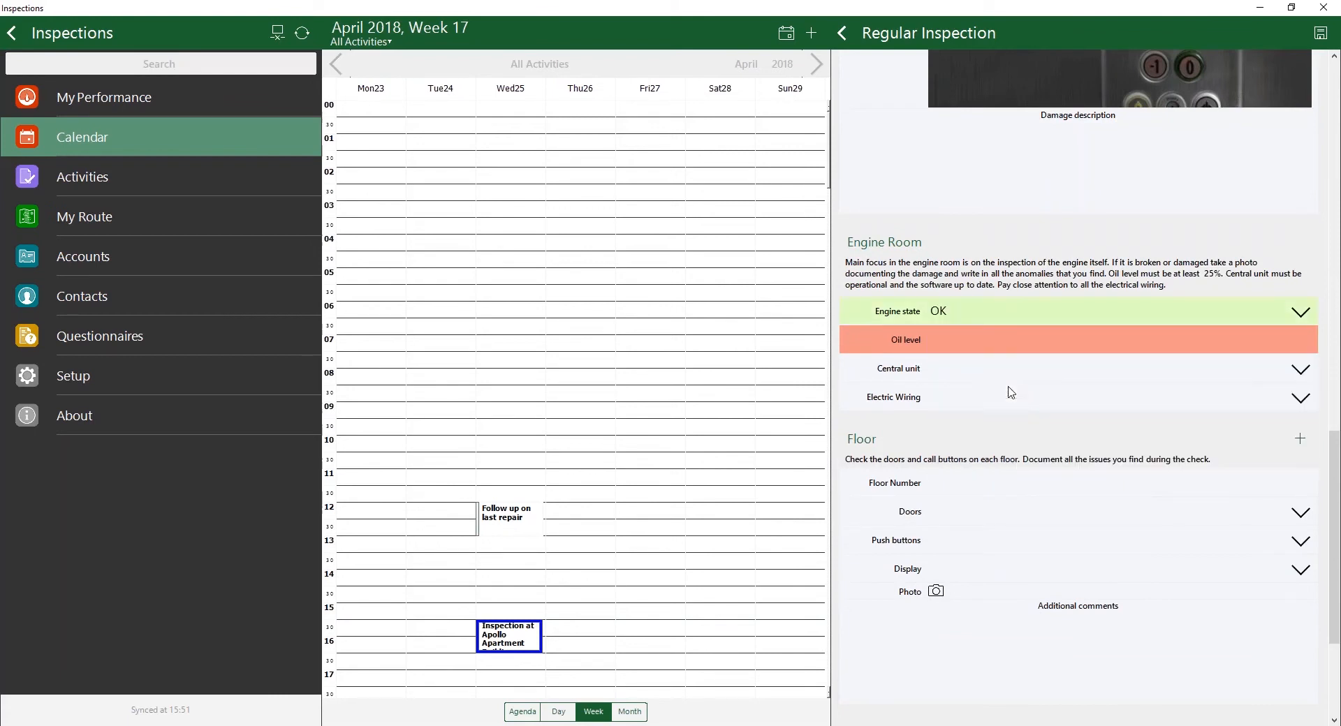
click(1008, 352)
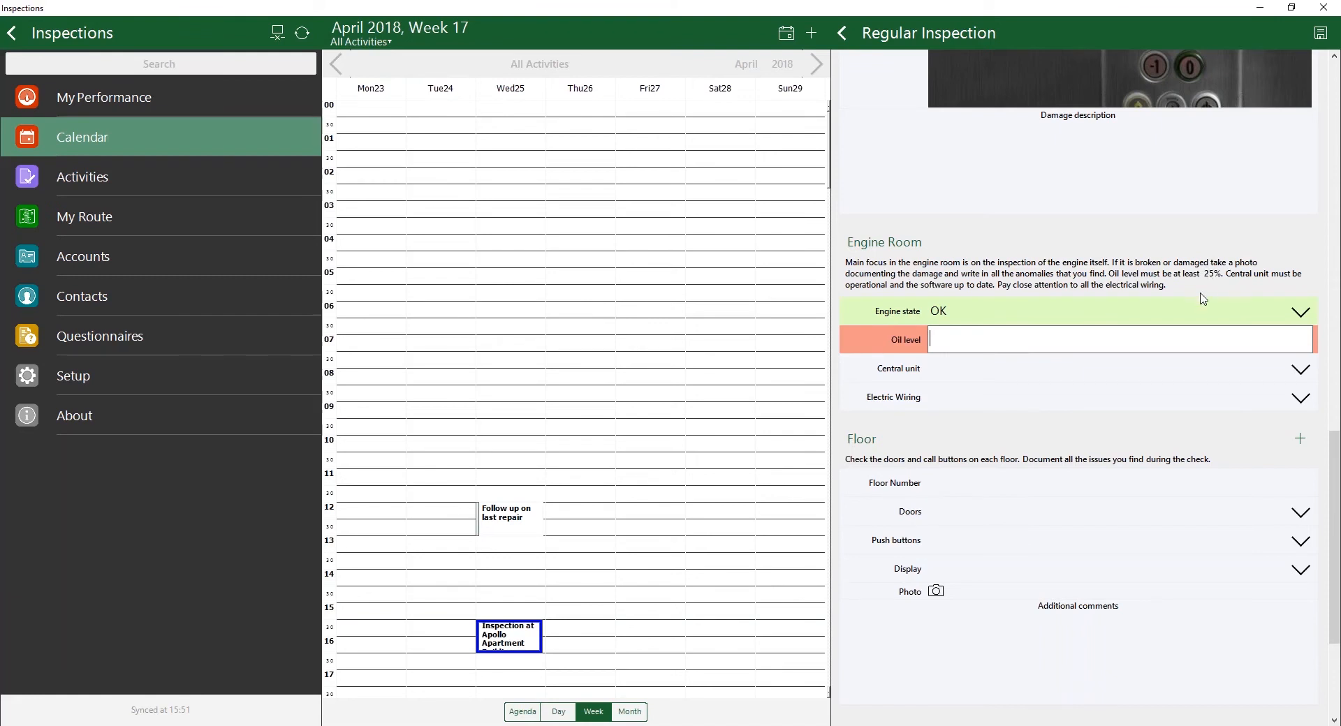
text(30)
click(1005, 377)
click(997, 349)
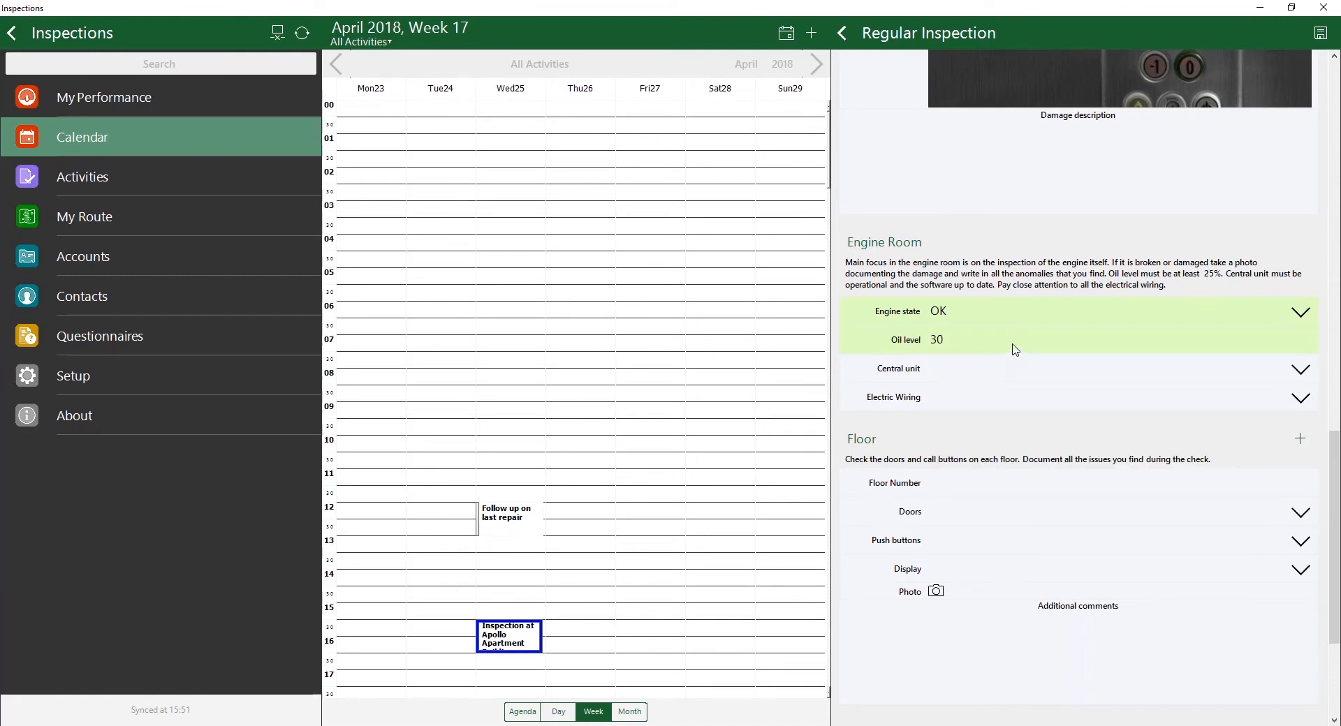
Step: Try an oil level of 20 in the Engine Room section and undo that entry
click(1016, 345)
text(20)
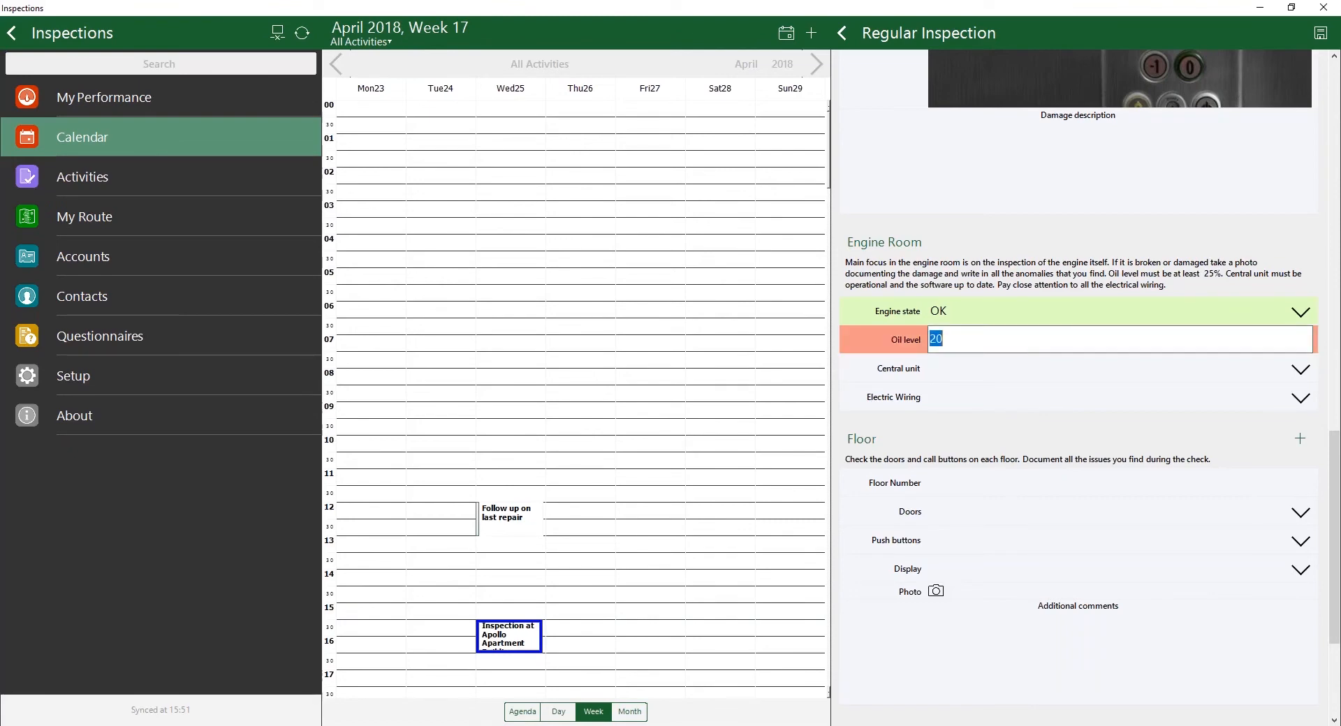
key(ctrl+z)
Step: Rate the engine room's central unit as OK and the electric wiring as Damaged
click(1002, 364)
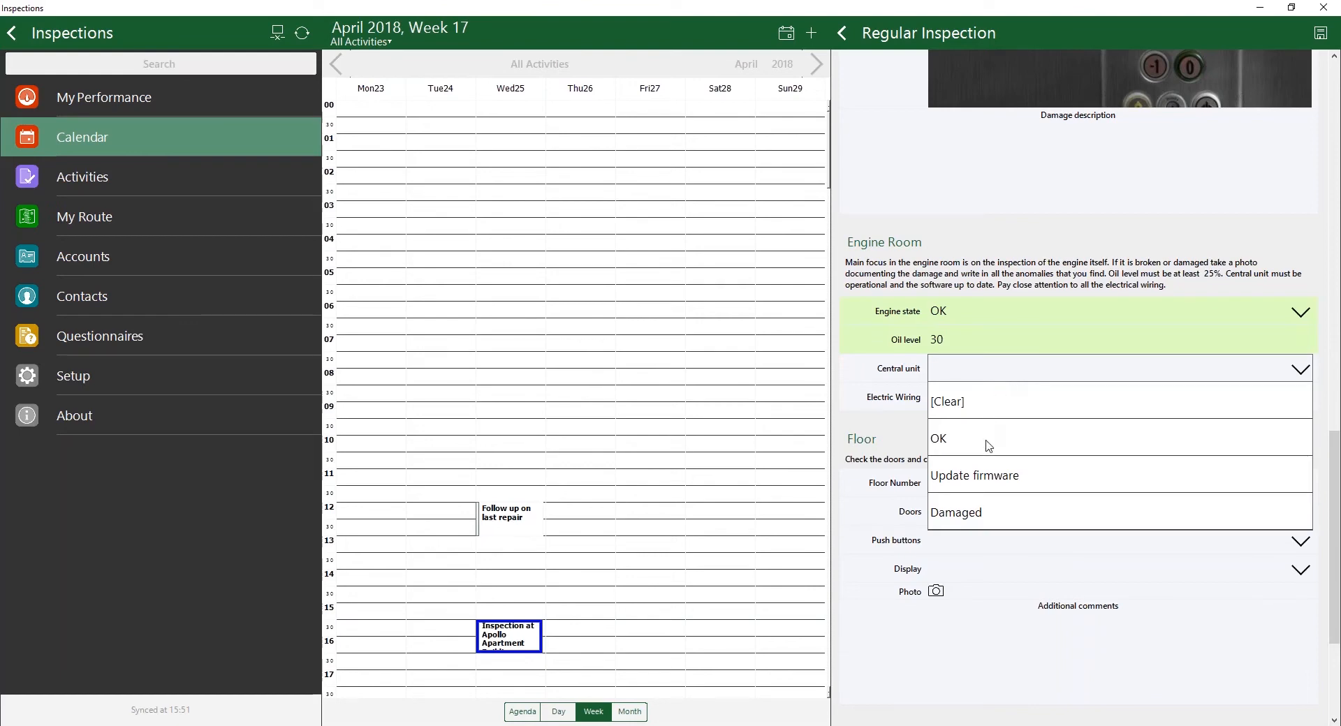
click(990, 447)
click(990, 402)
click(989, 492)
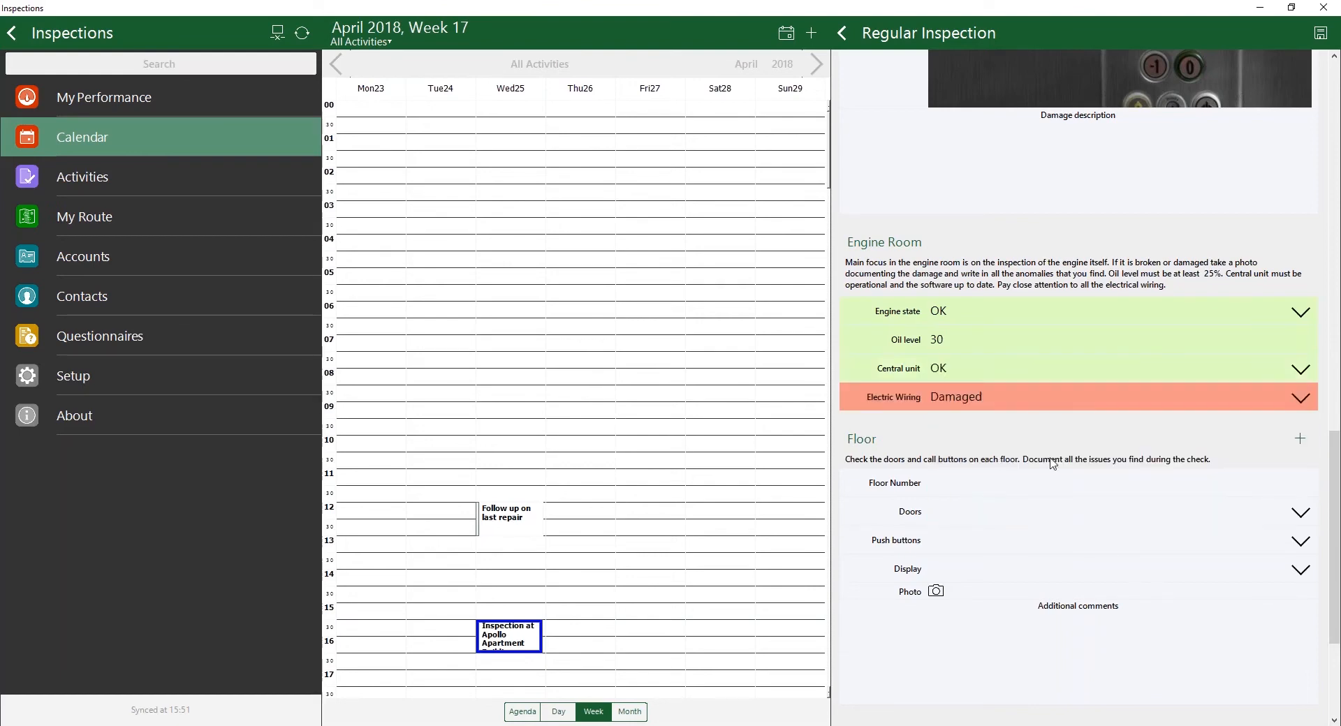
Step: Draw a freehand customer signature in the Final Notes section and save it
scroll(1064, 465, down, 2)
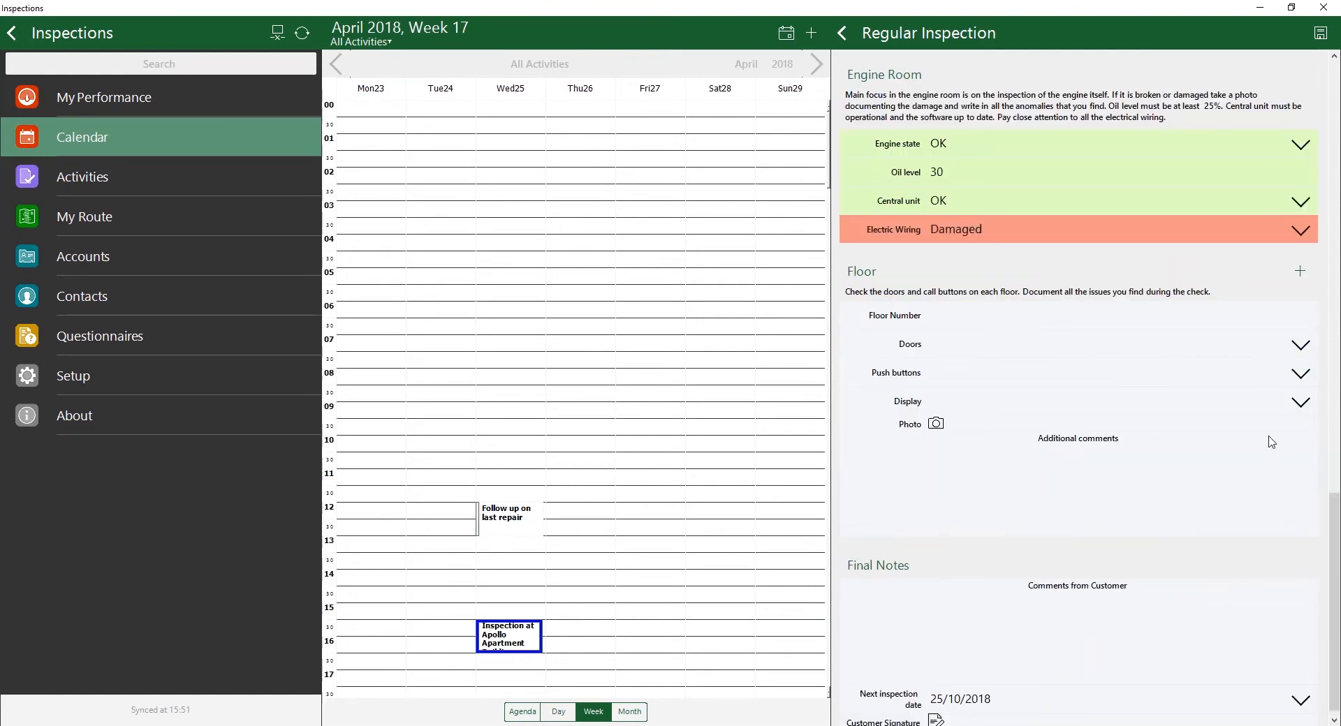
scroll(1269, 444, down, 1)
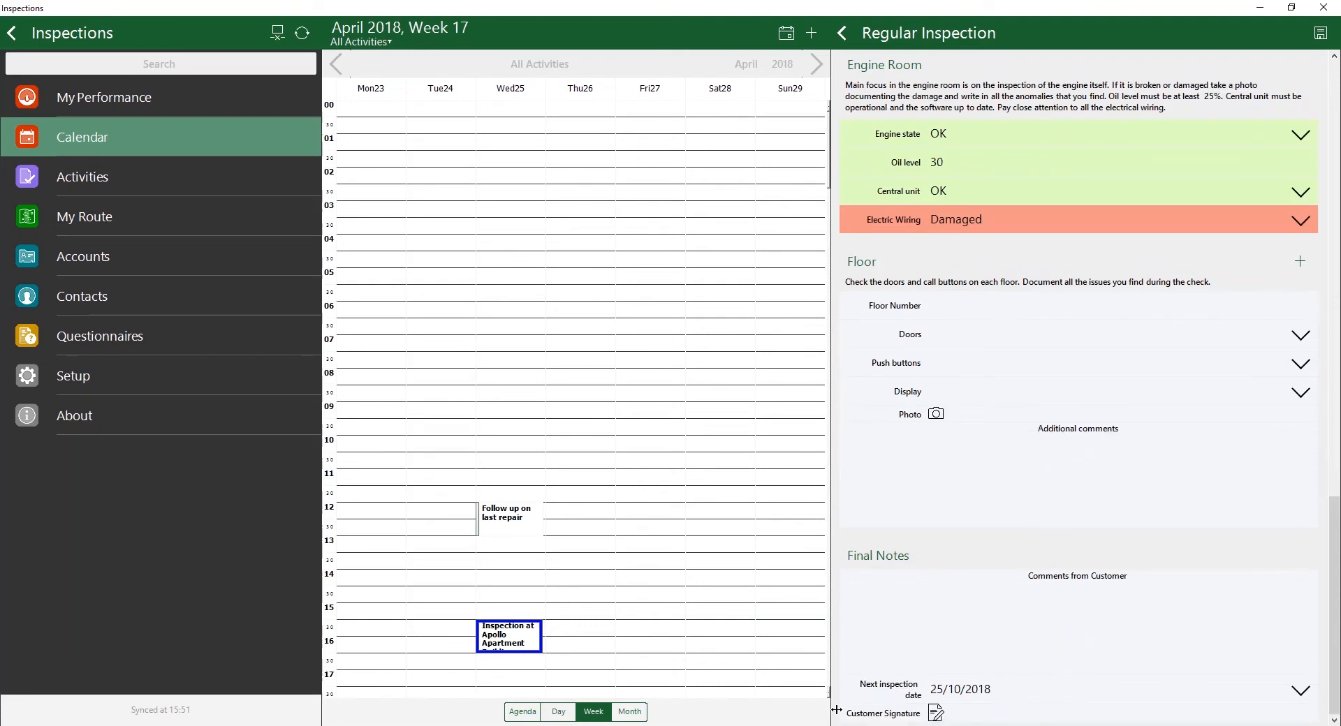
click(936, 713)
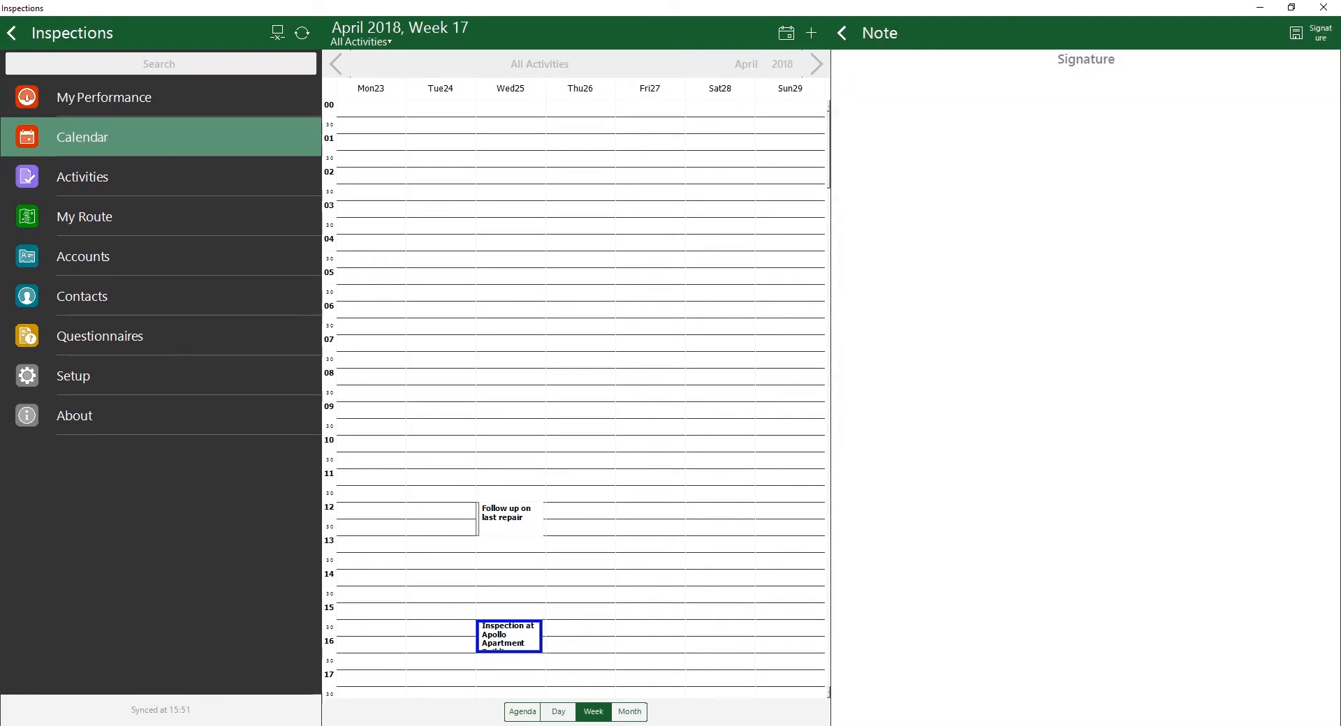
mouse_move(987, 210)
mouse_down()
mouse_move(937, 290)
mouse_move(1185, 324)
mouse_up()
mouse_move(1025, 364)
mouse_down()
mouse_move(1068, 382)
mouse_move(1100, 315)
mouse_up()
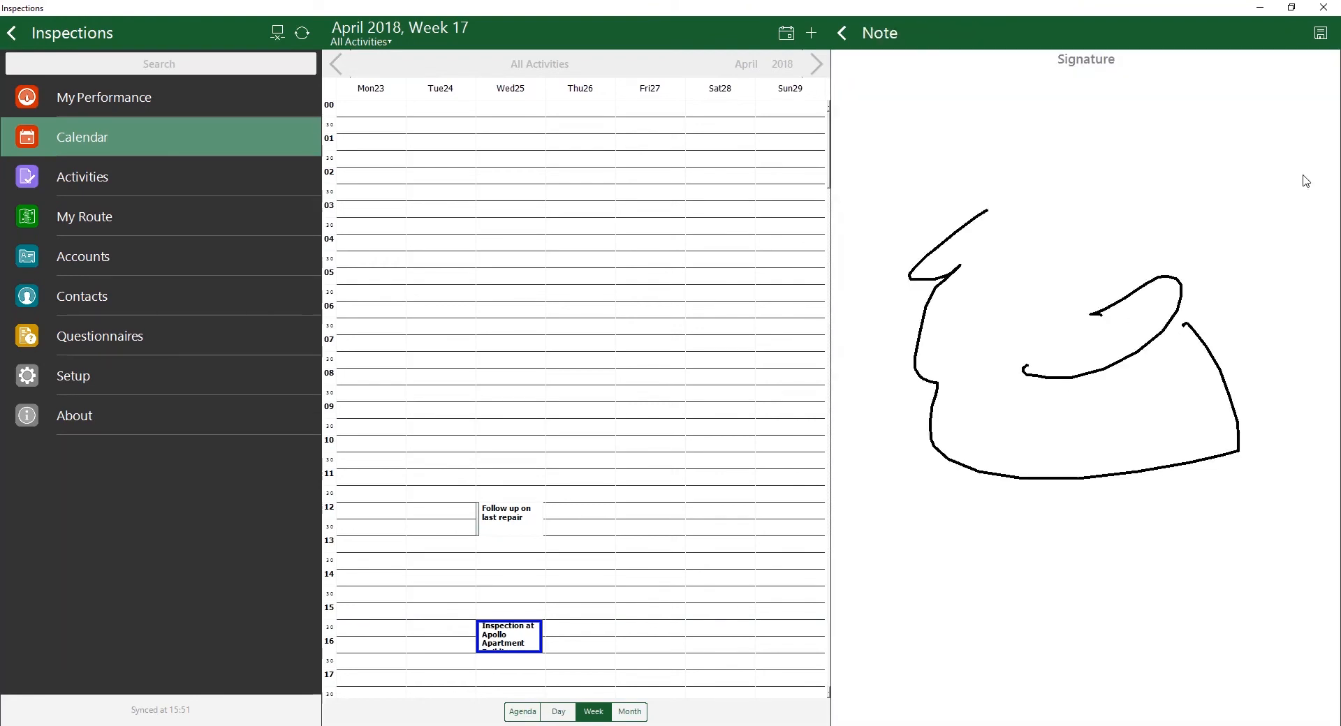
click(1320, 32)
Step: Review the filled-in Regular Inspection from its end back to the beginning and close the form
scroll(1131, 488, down, 5)
scroll(1137, 508, up, 6)
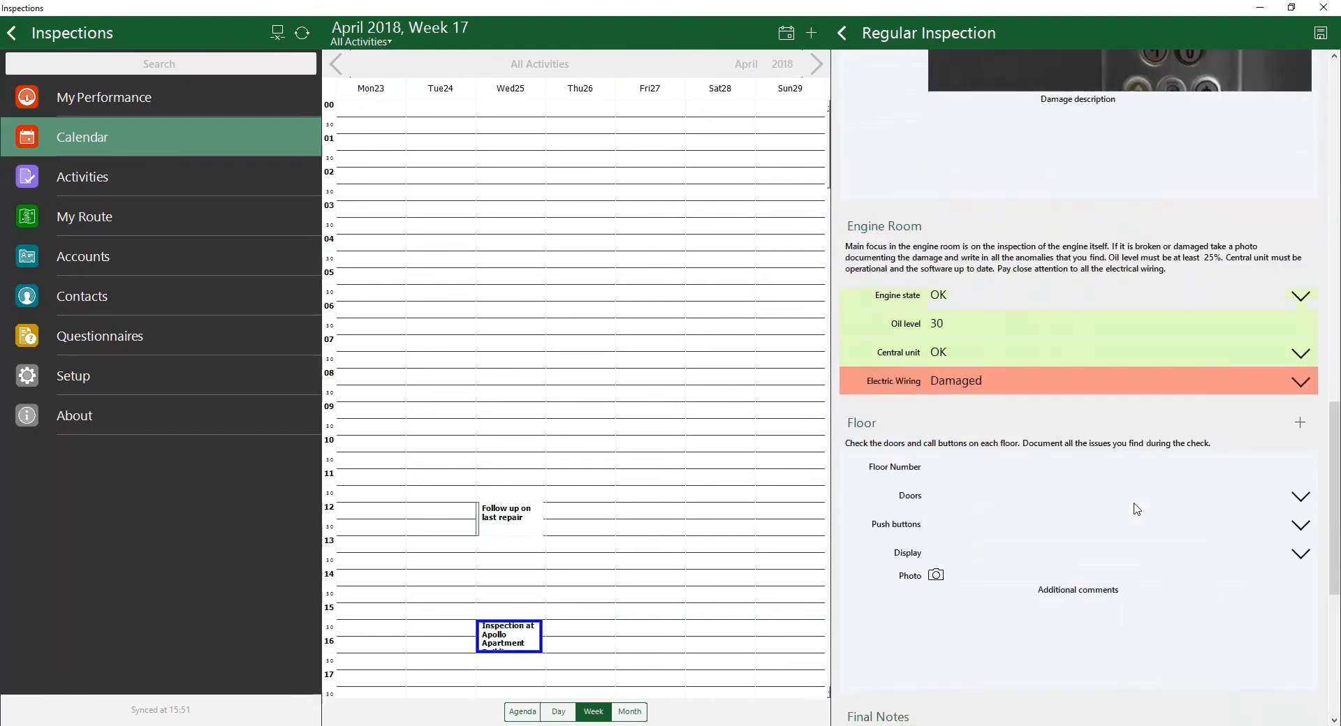
scroll(1137, 509, up, 10)
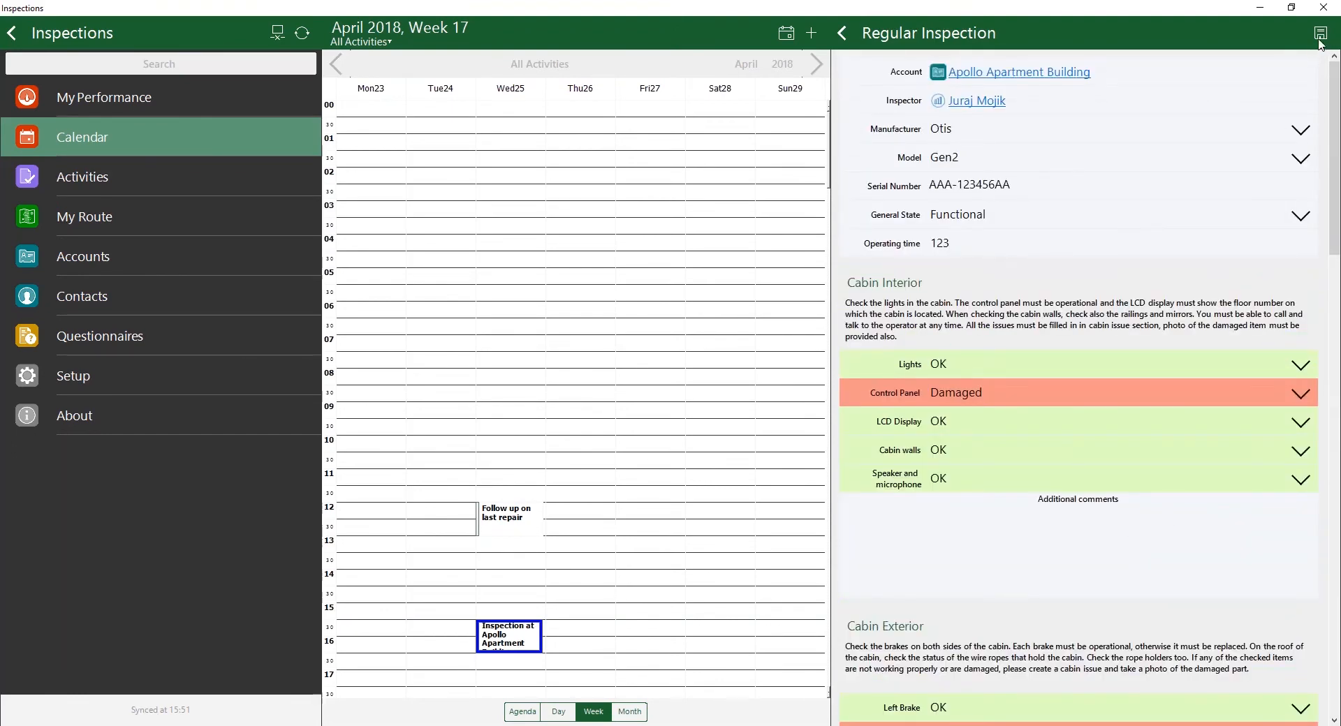
click(844, 33)
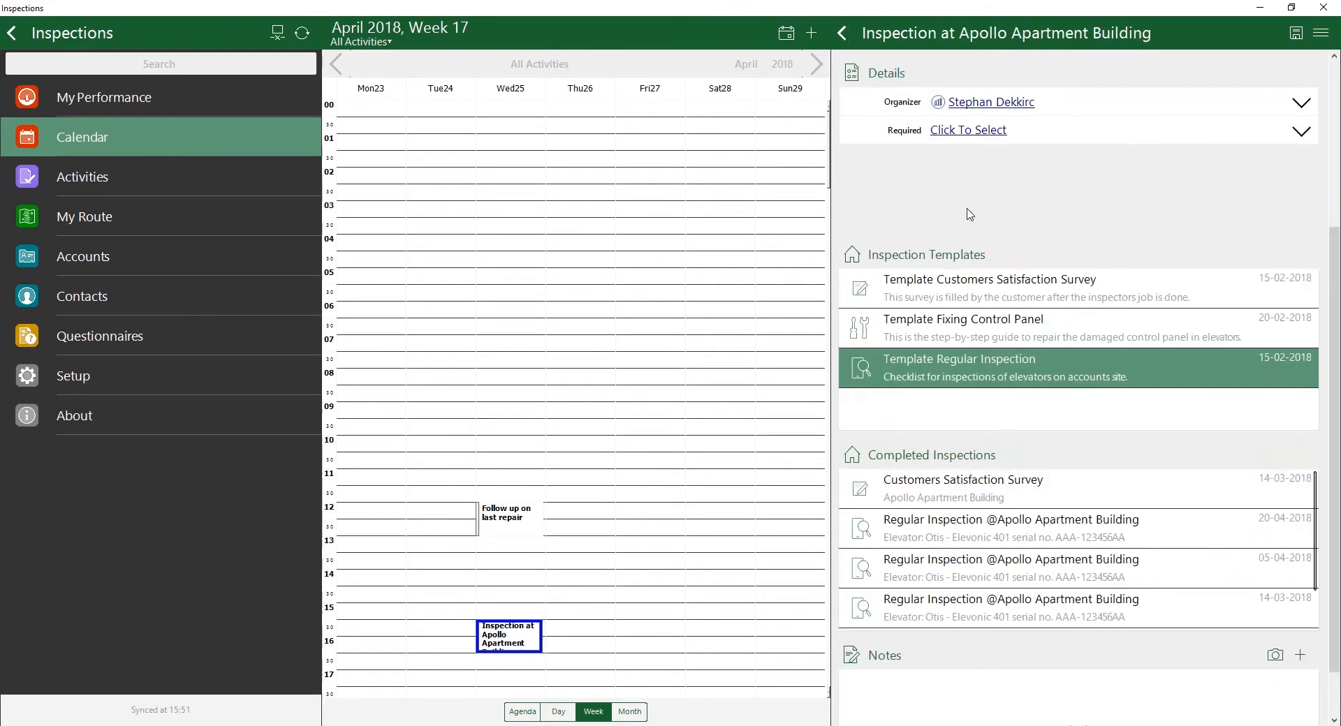
Step: Open the Template Fixing Control Panel questionnaire and start the repair for manufacturer Kone, model Mono Space
click(1018, 331)
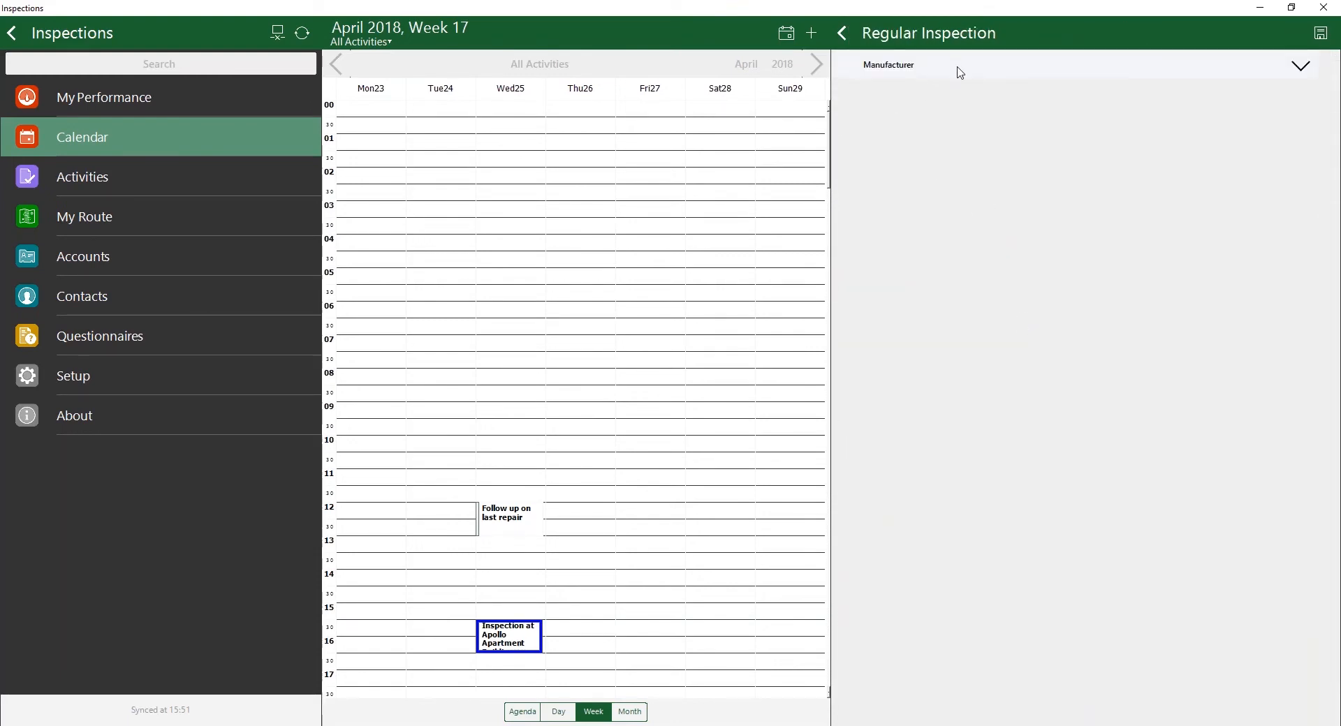
click(960, 70)
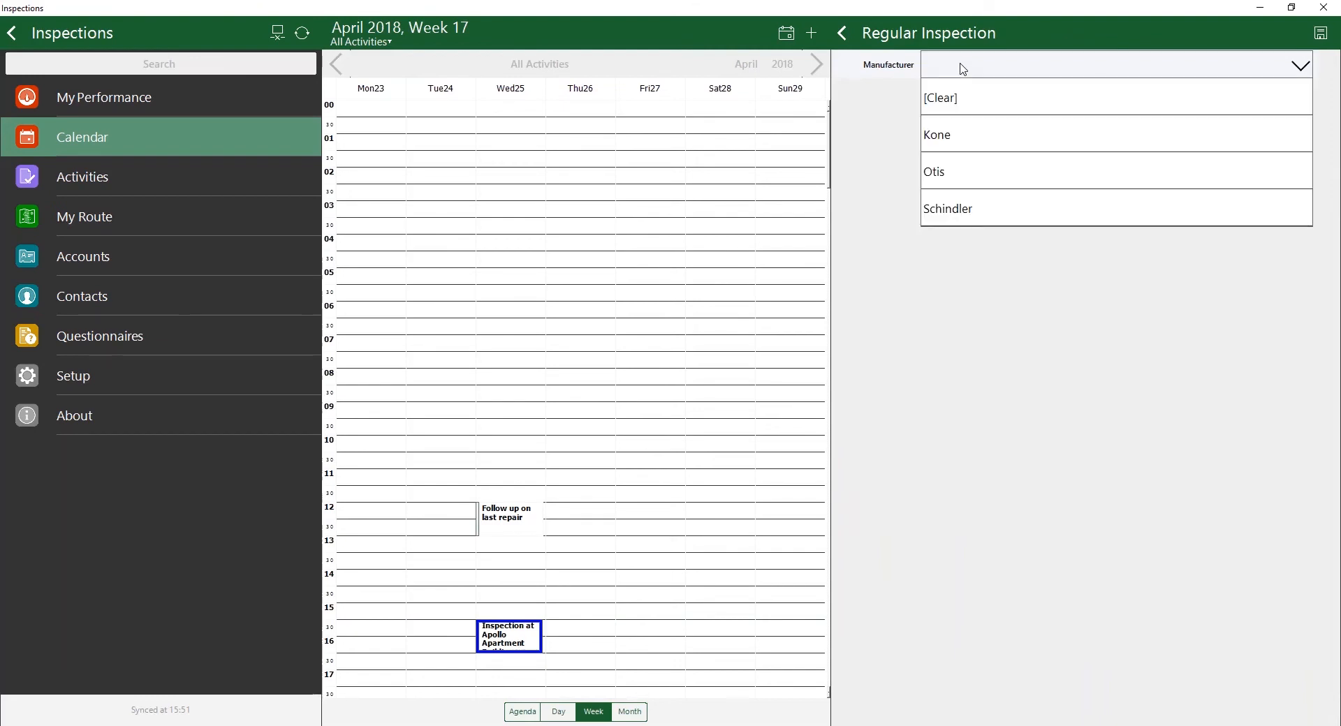
click(962, 136)
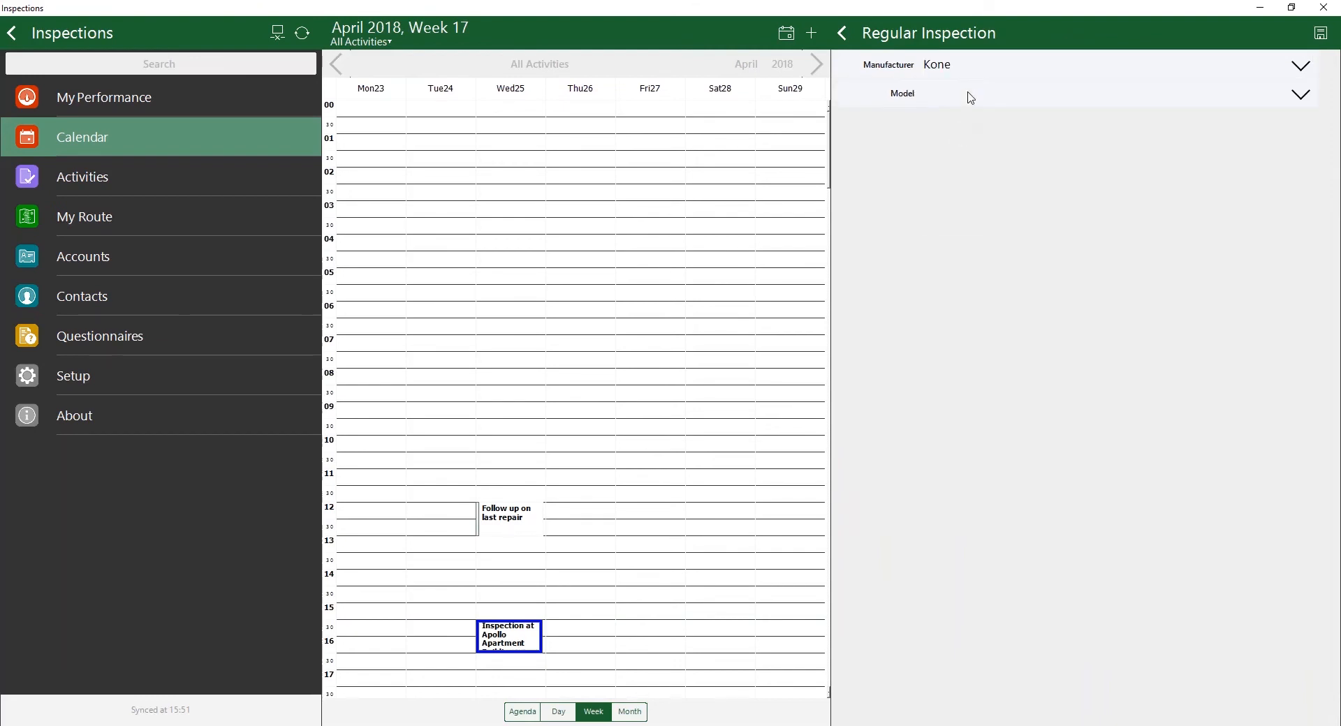
click(969, 96)
click(959, 163)
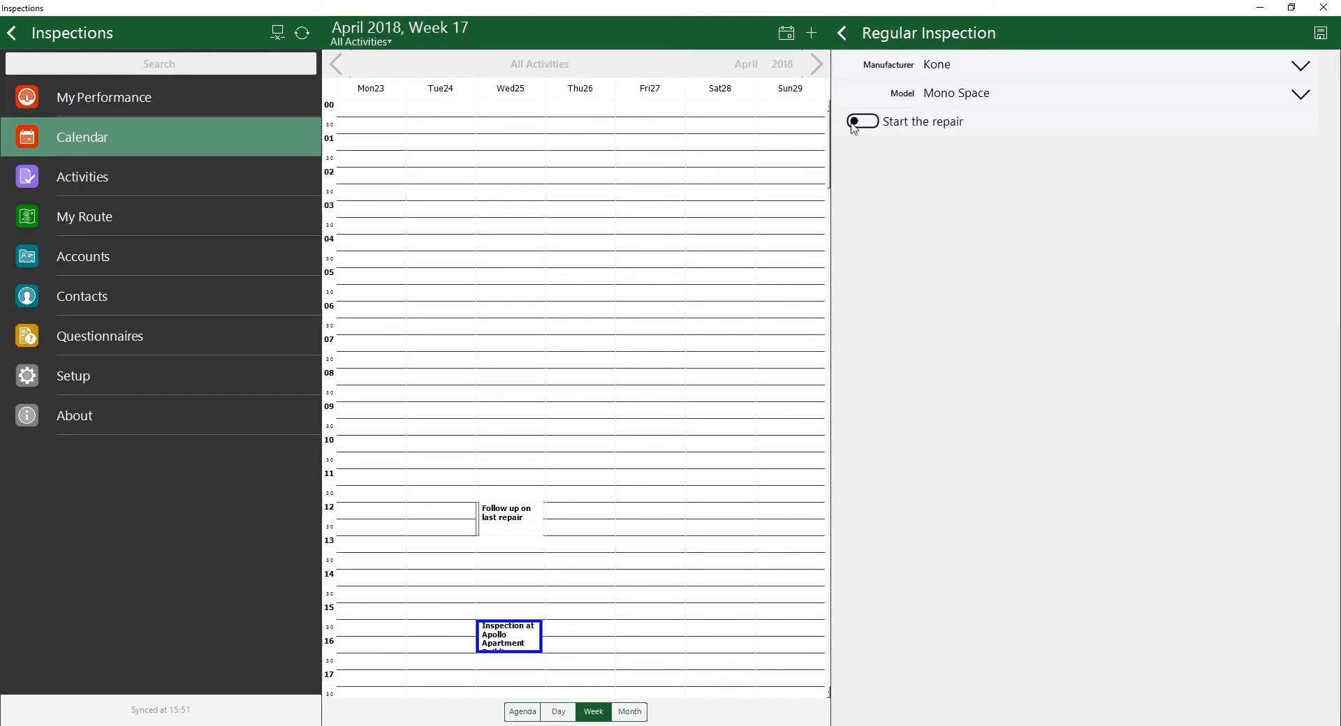
click(873, 126)
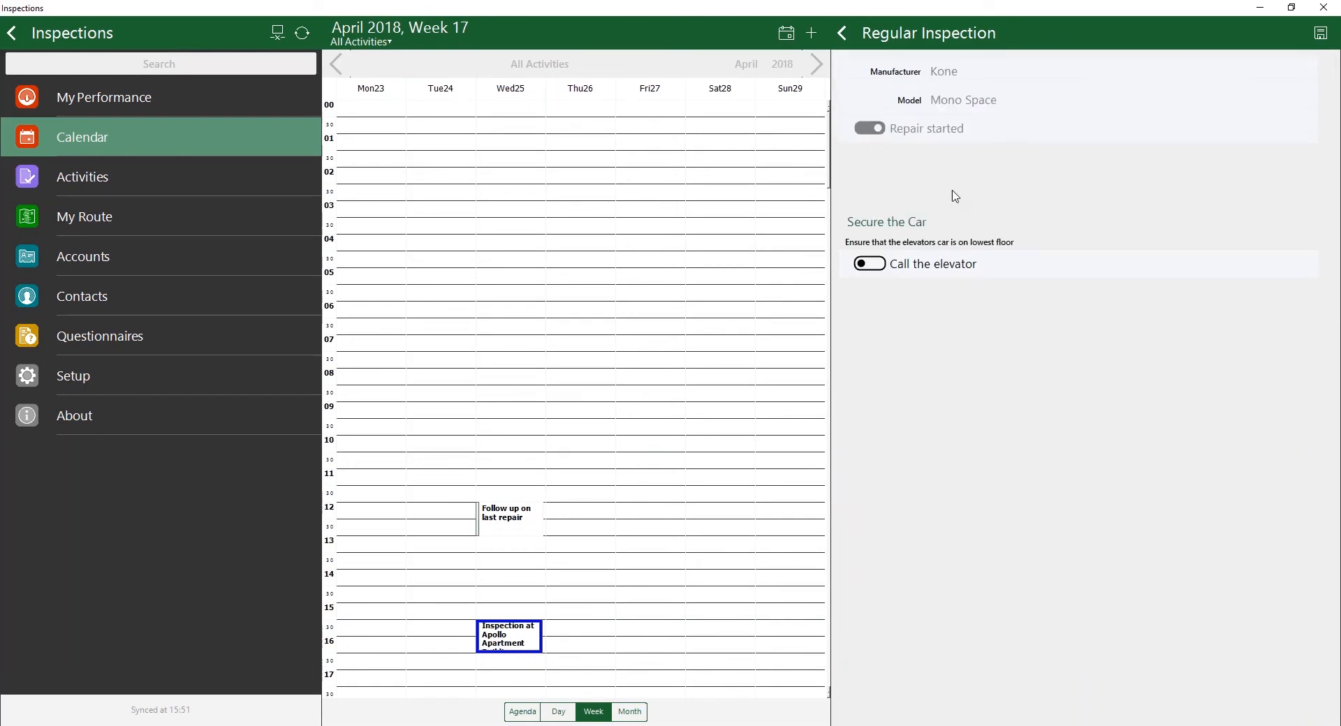
Step: Mark all Secure the Car checks as done, continue to the next stage, and close the questionnaire
click(868, 266)
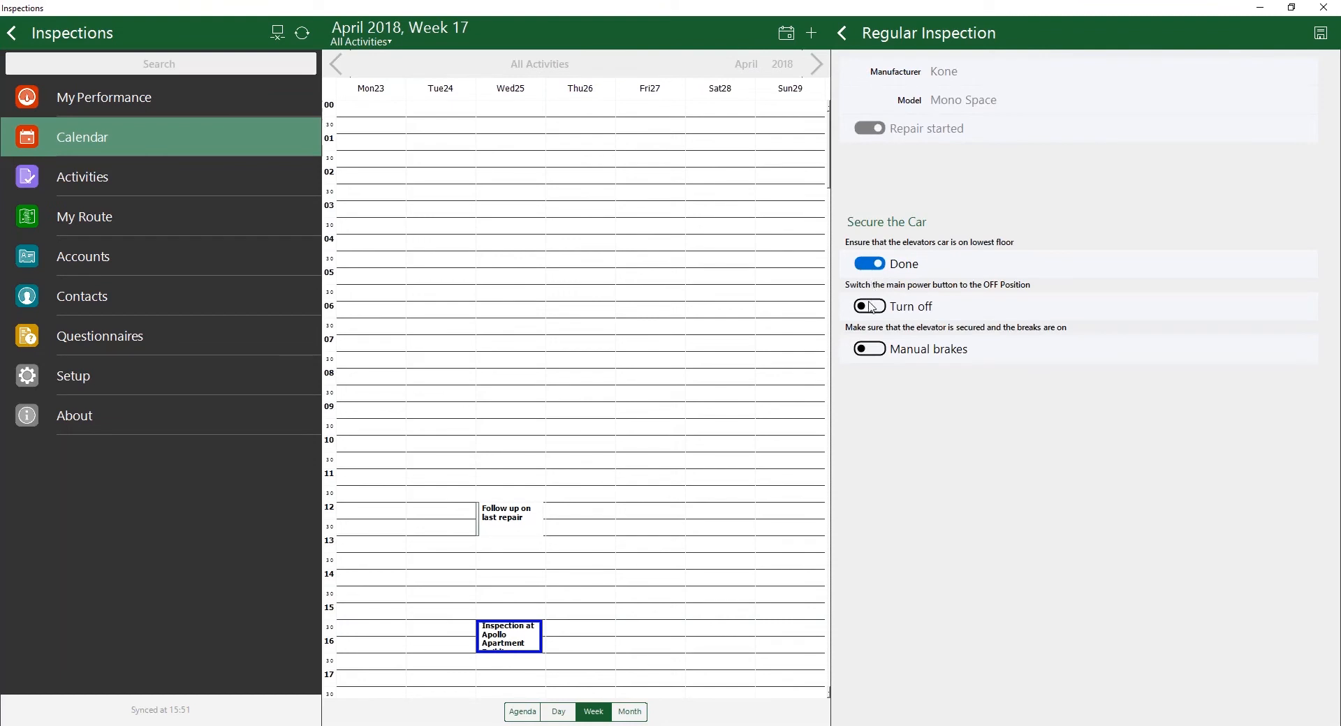
click(870, 308)
click(875, 350)
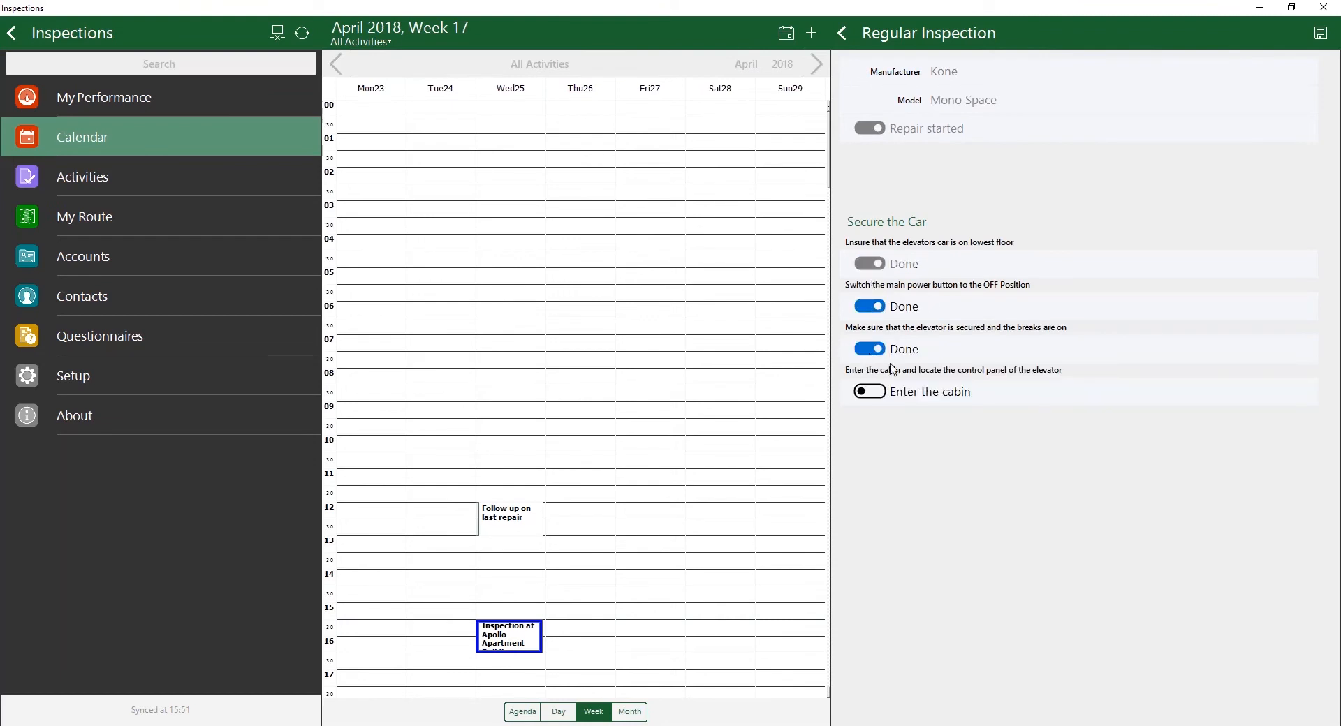
click(873, 394)
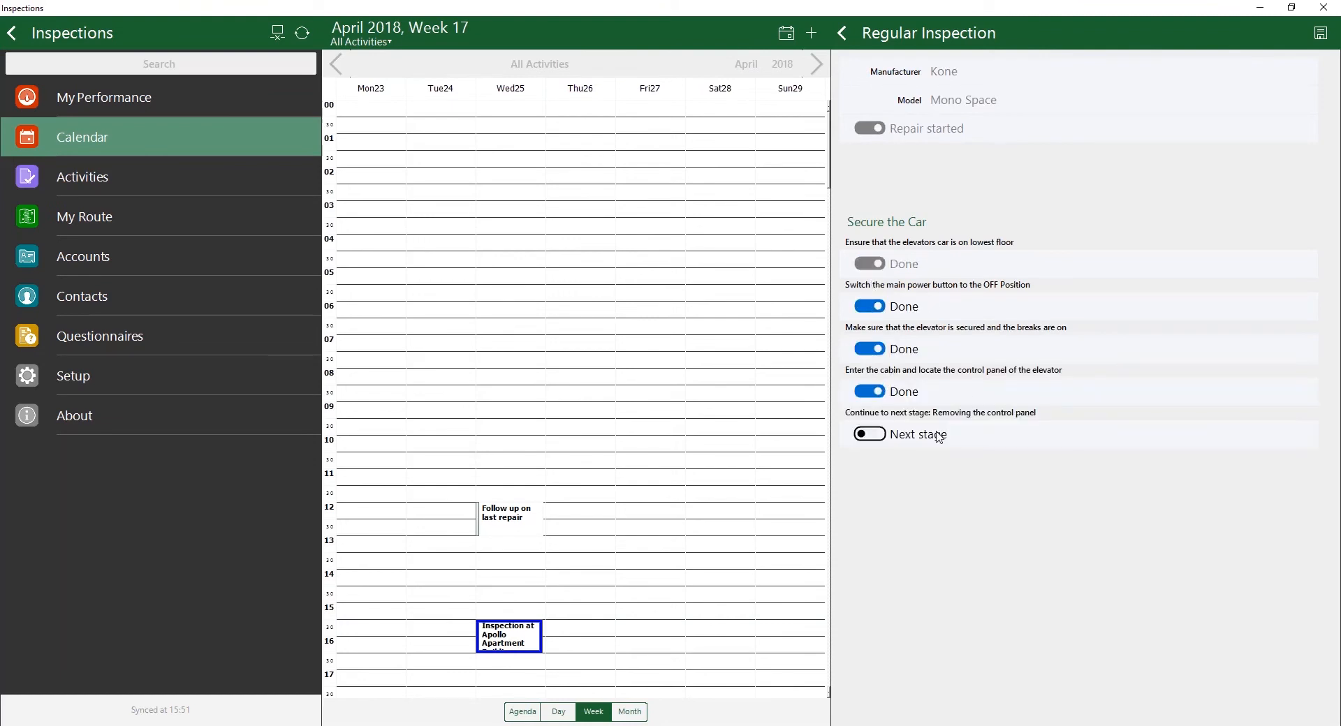
click(868, 435)
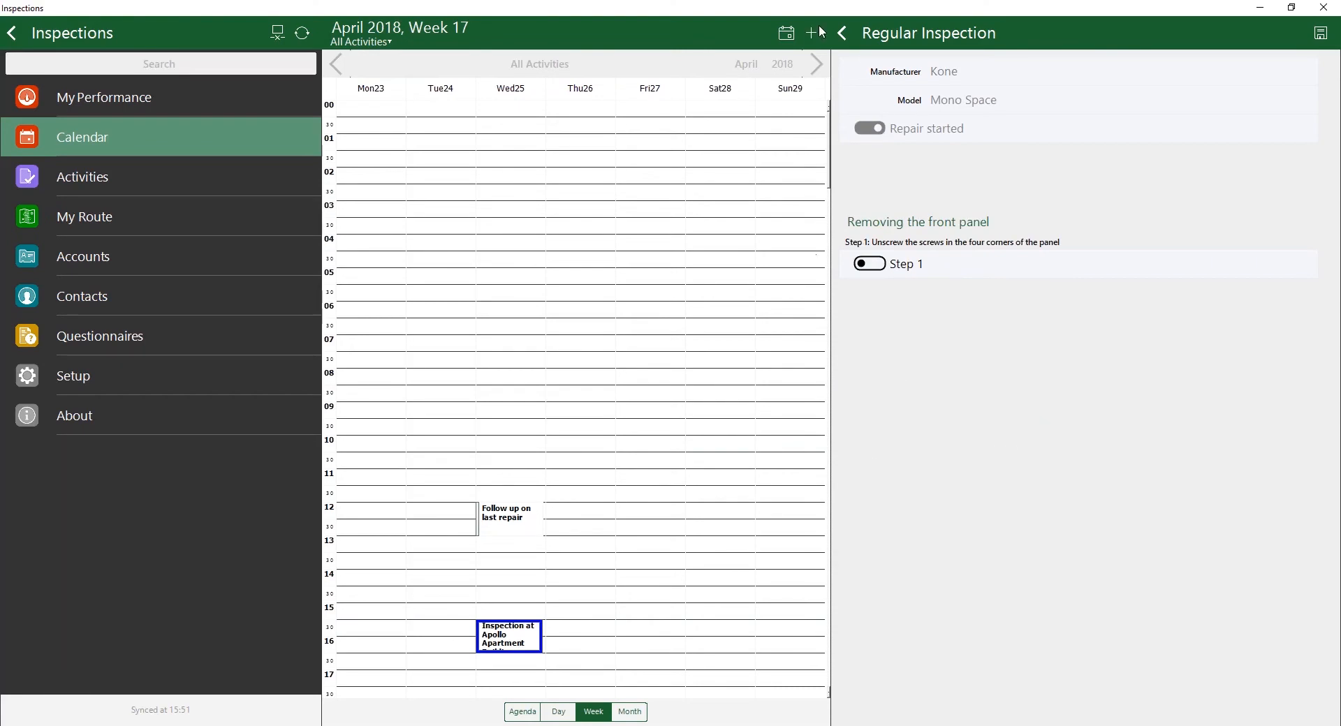
click(840, 32)
click(664, 383)
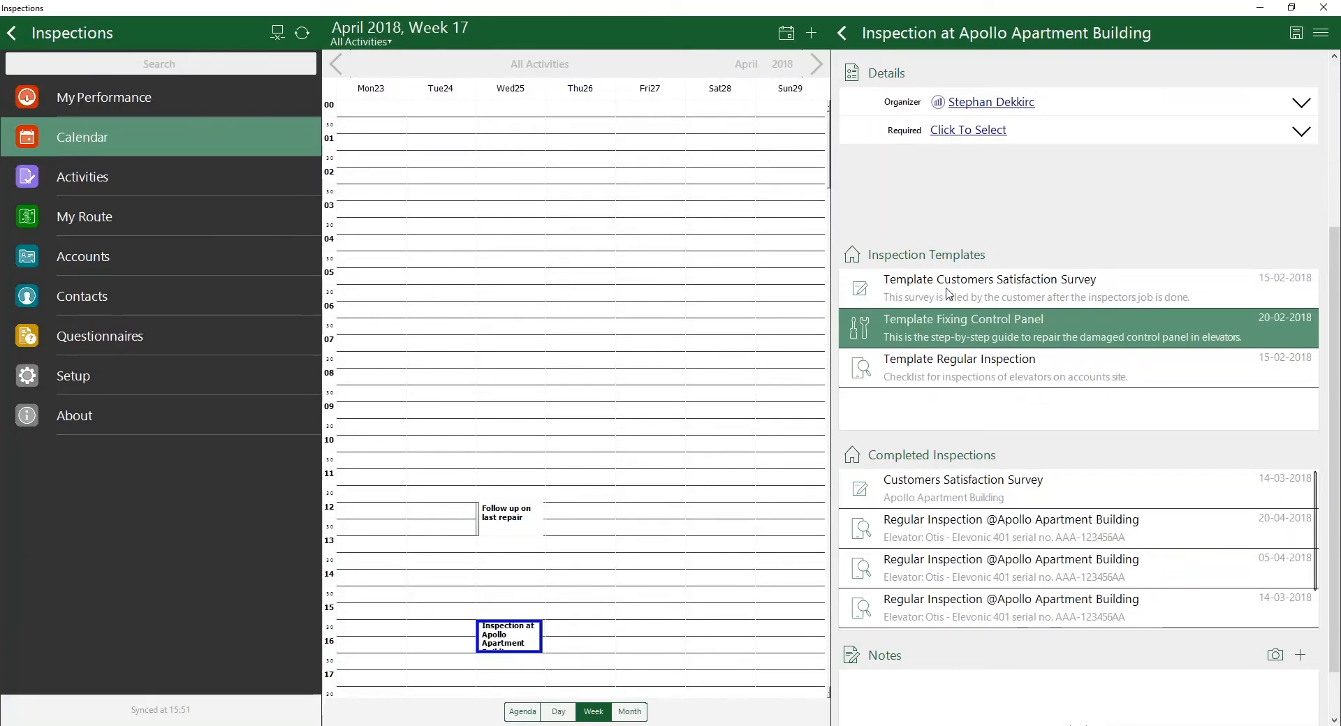
Step: Open the Template Customers Satisfaction Survey, examine its rating, attribute and signature questions, and close it
click(994, 295)
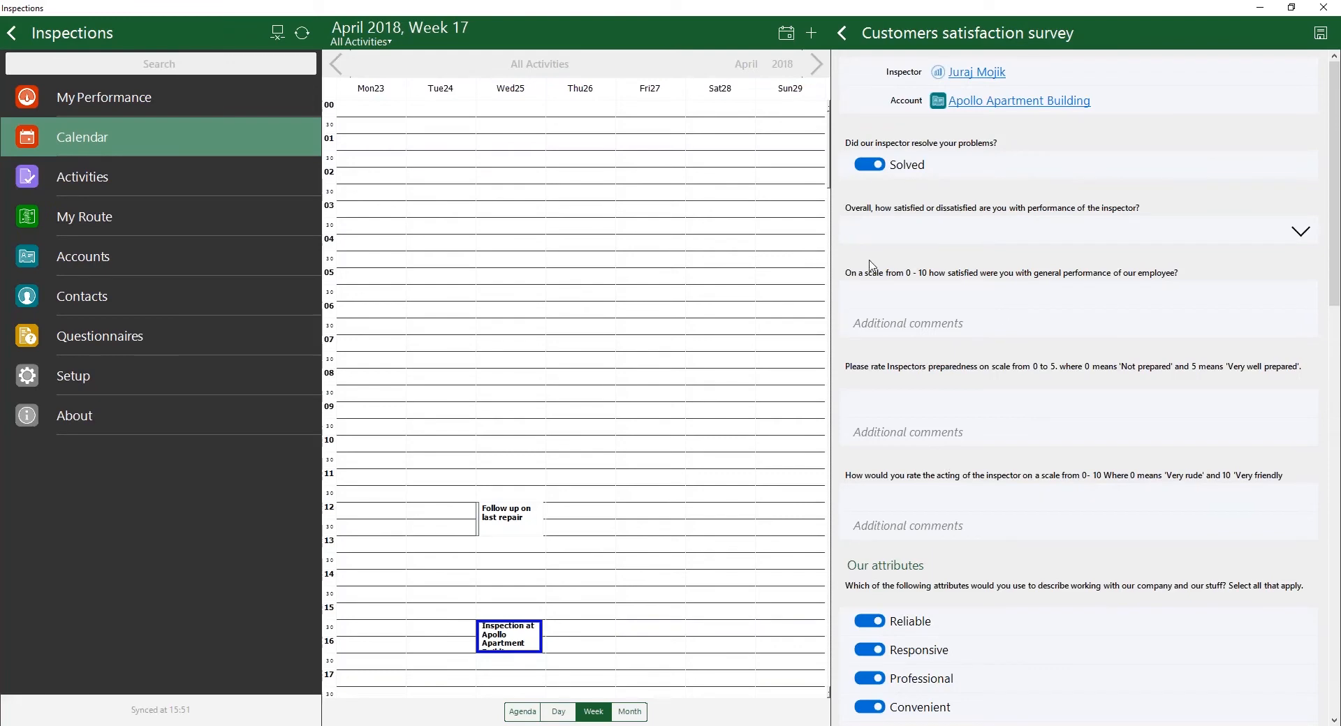
scroll(922, 363, down, 3)
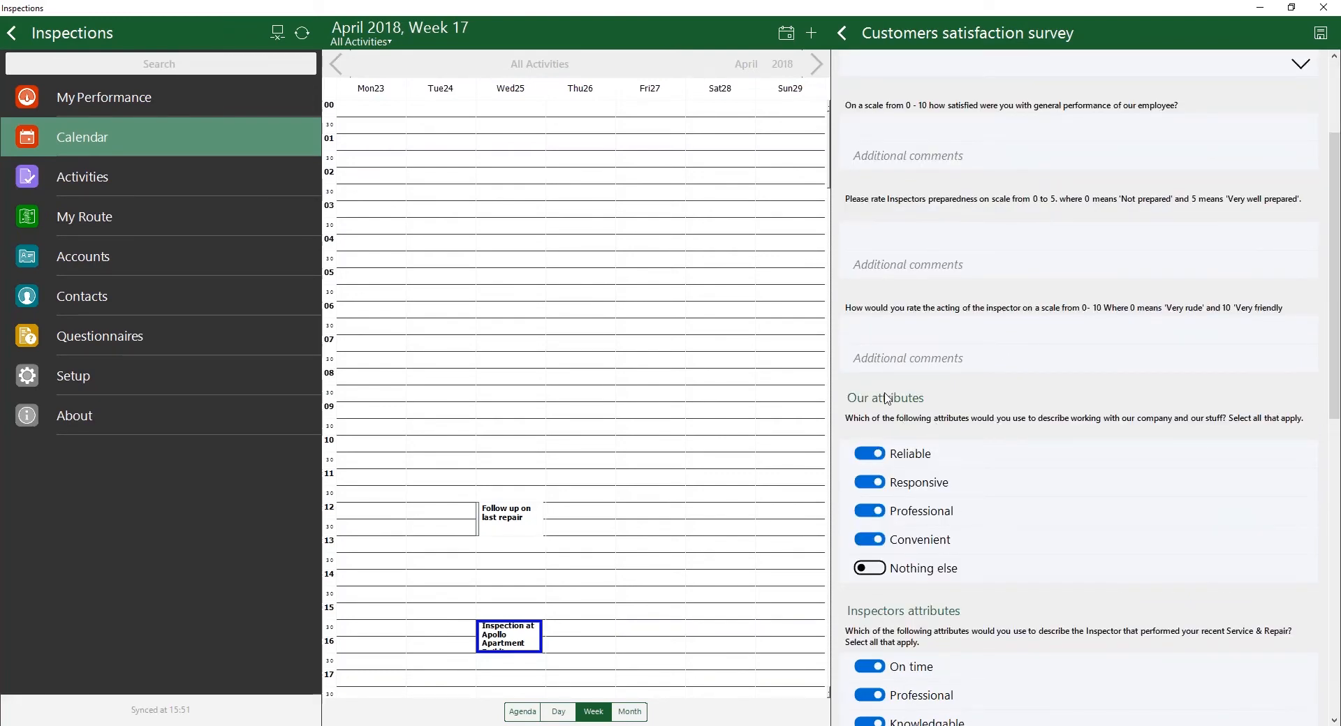
scroll(887, 391, down, 7)
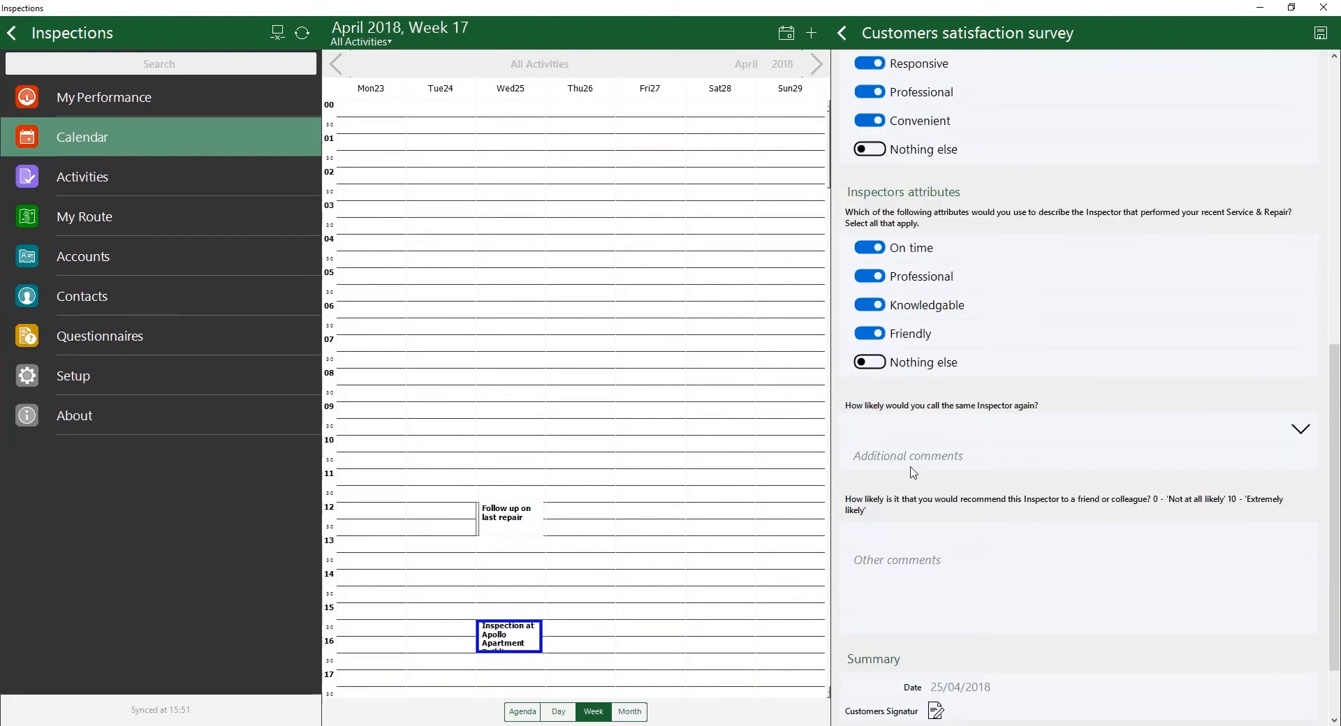
scroll(912, 471, up, 10)
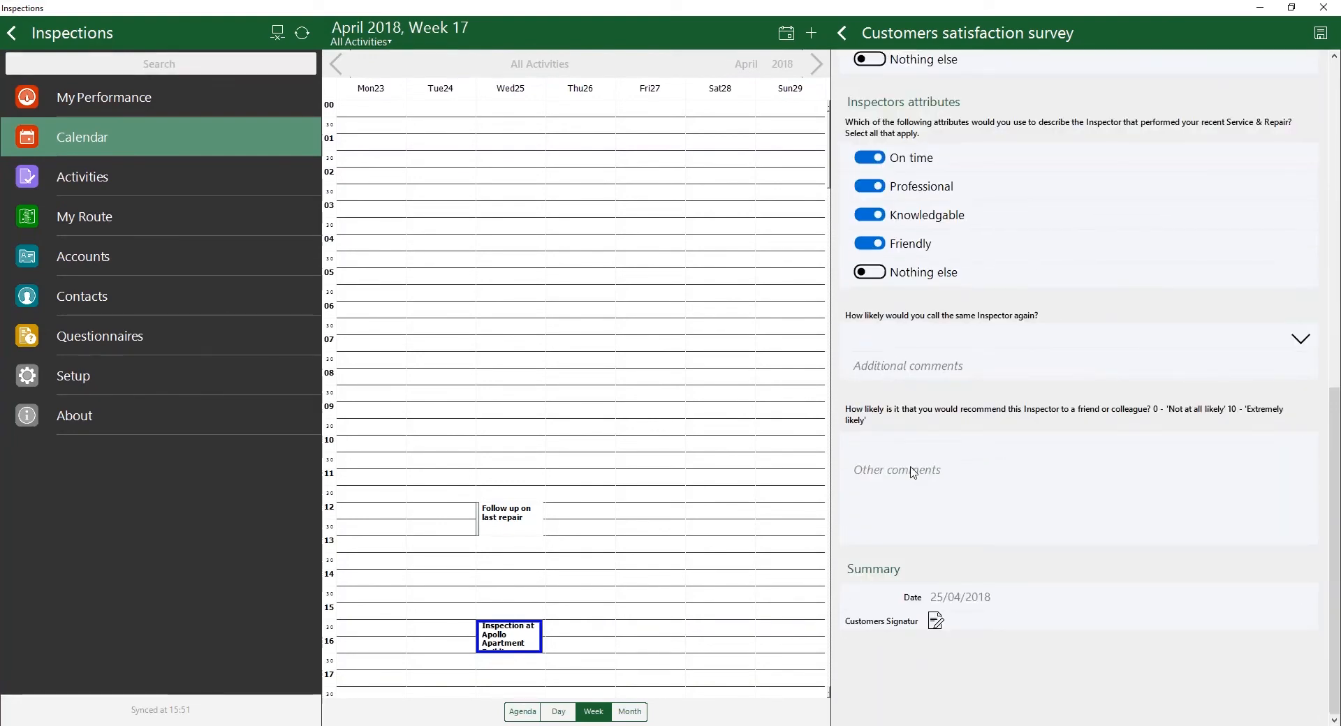
click(850, 37)
click(681, 371)
Step: Run a mobile report for the completed Customers Satisfaction Survey, examine the generated report, and close it
scroll(1059, 416, down, 1)
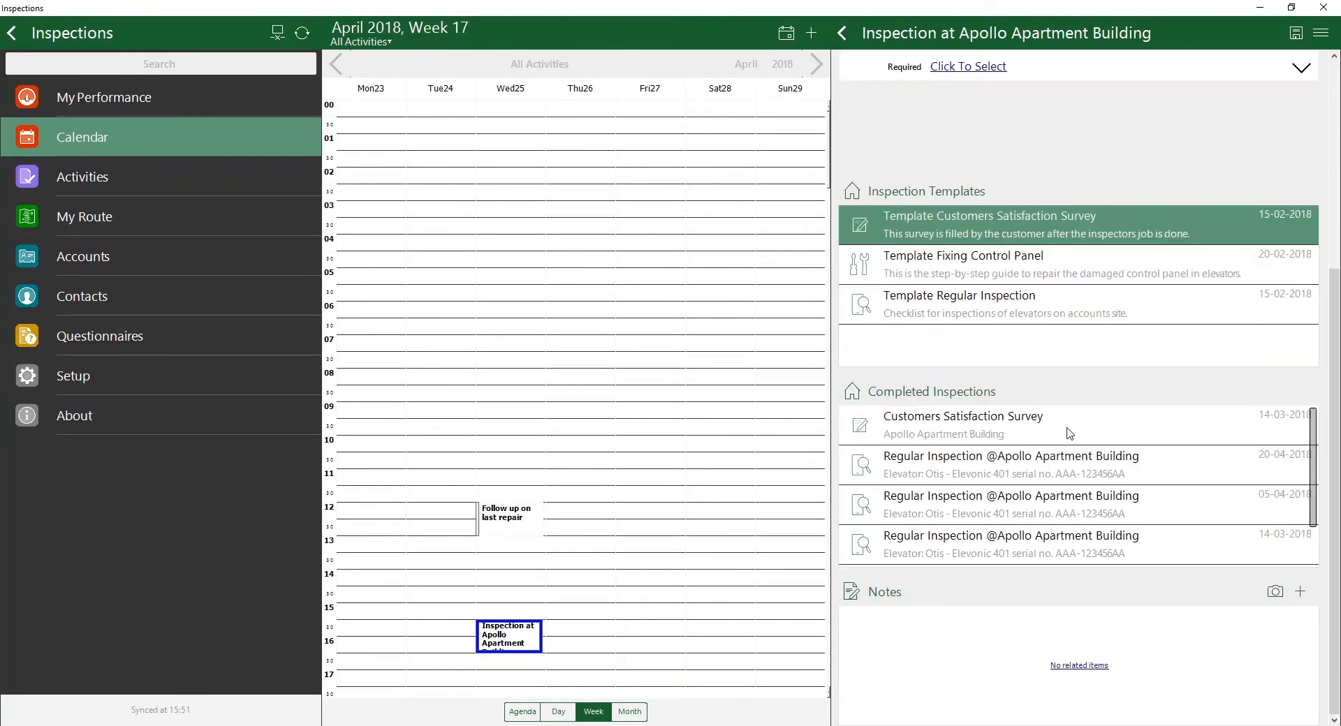
right_click(1070, 434)
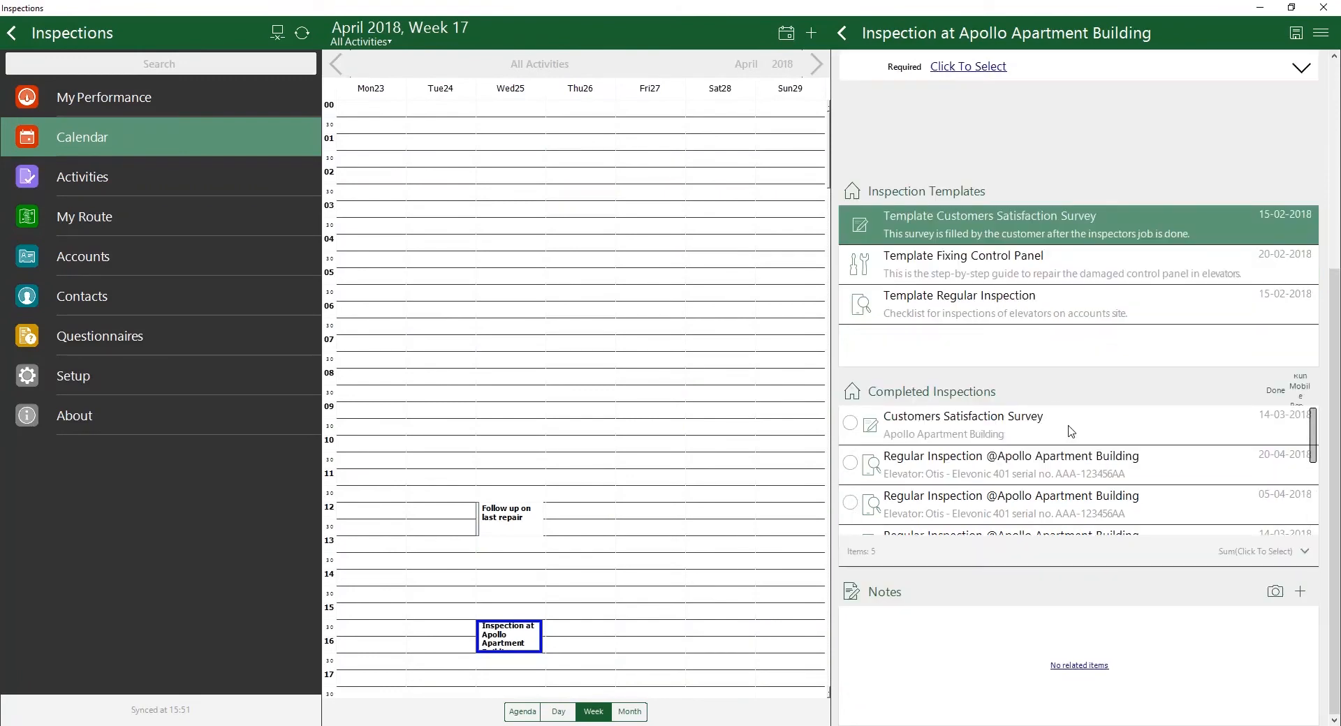
click(848, 426)
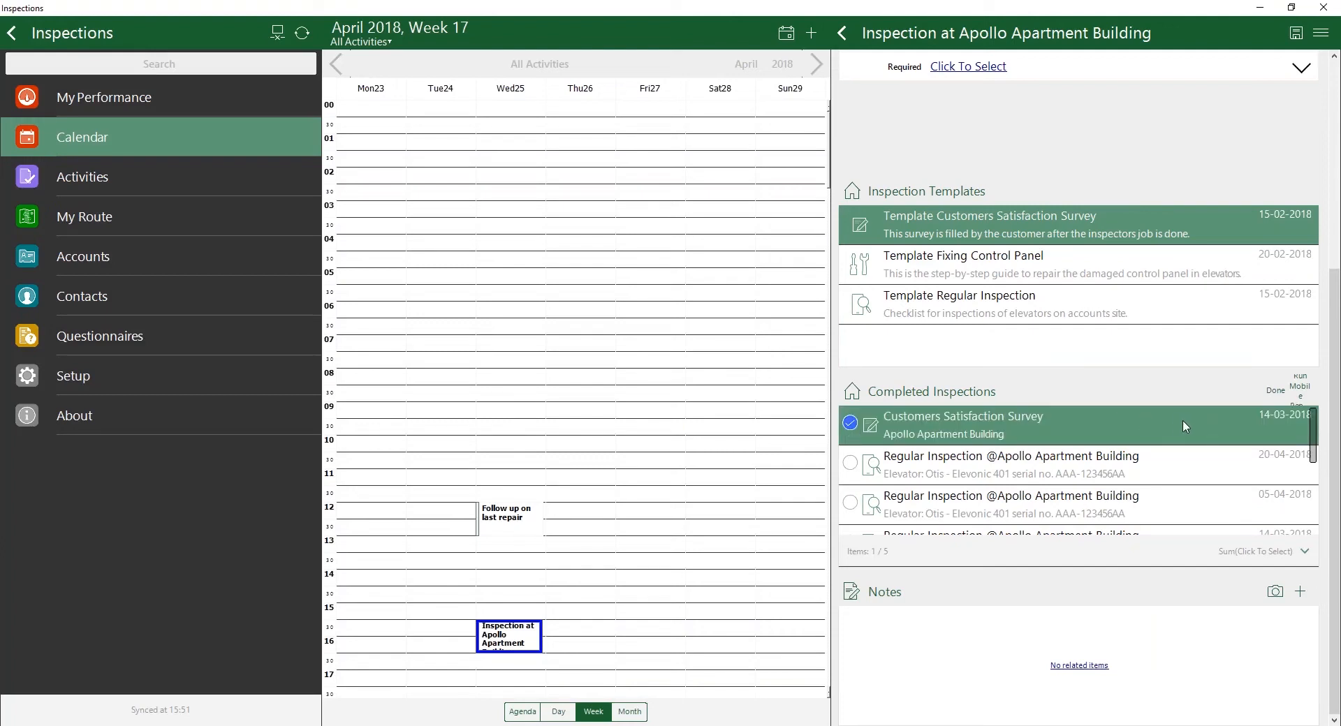
click(1310, 393)
click(627, 89)
click(730, 129)
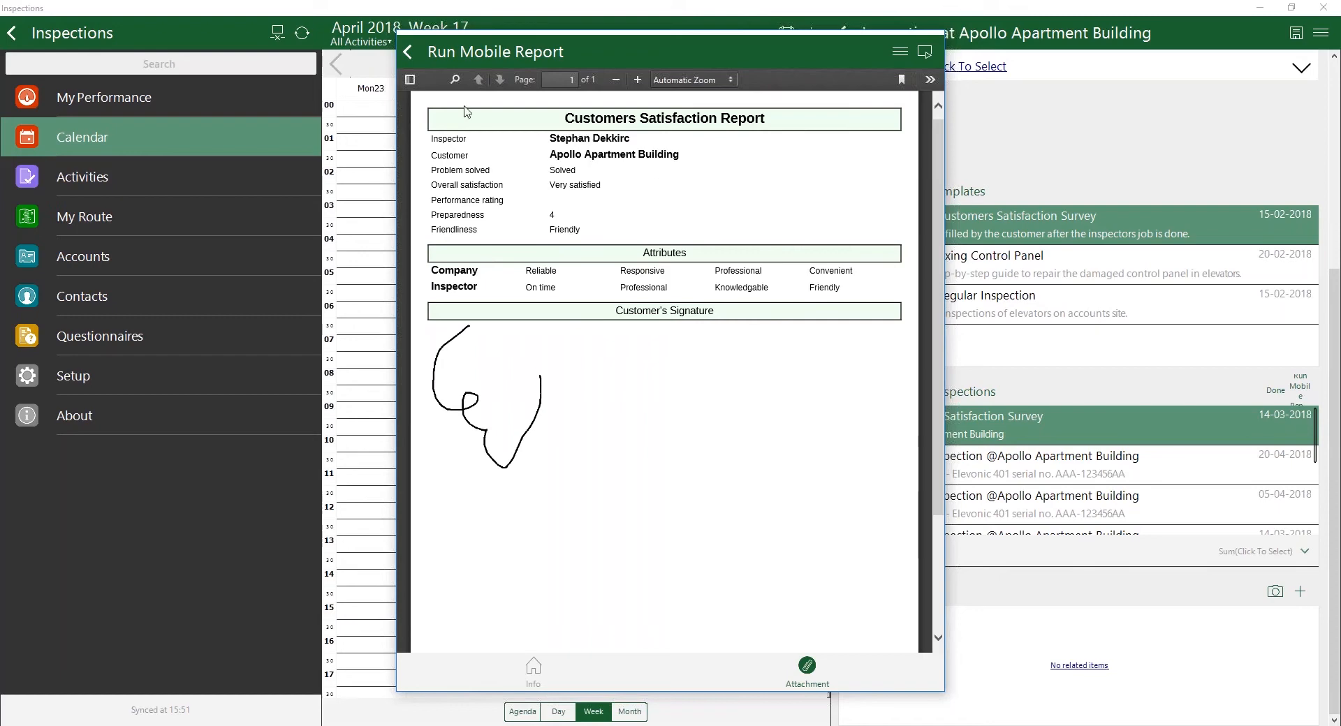
click(408, 52)
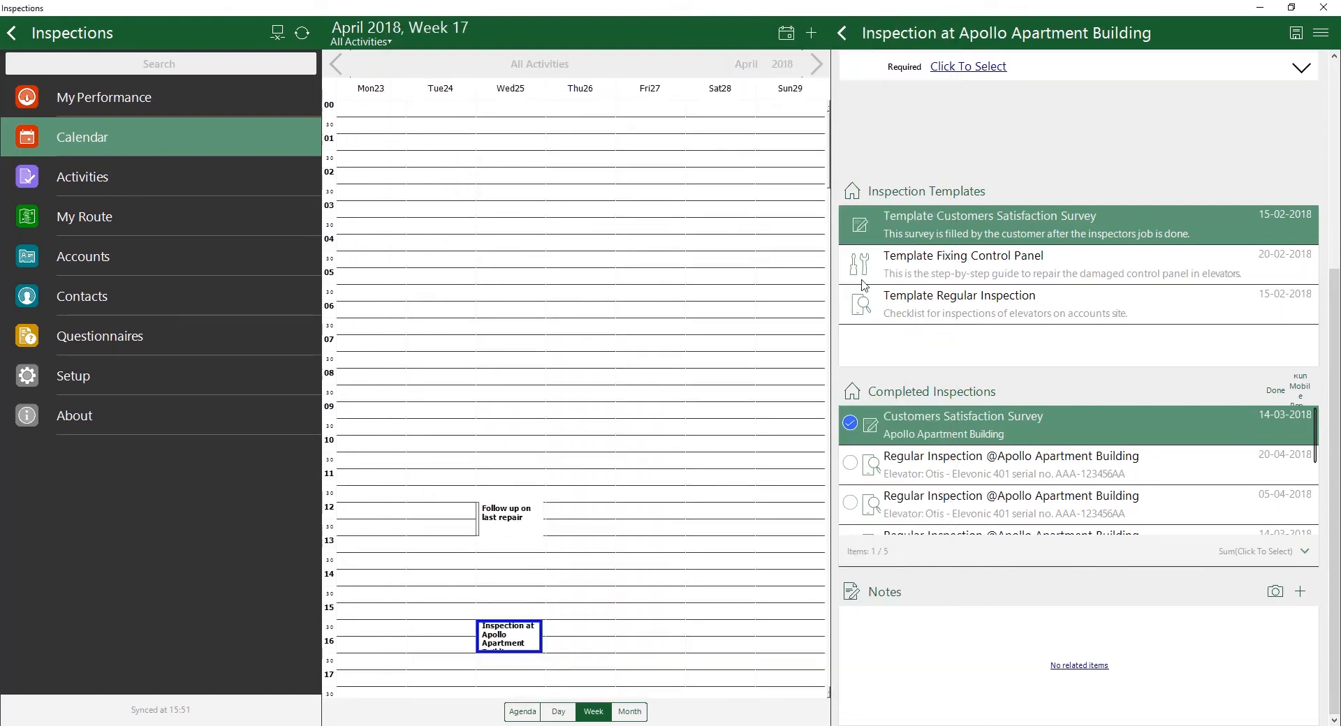
Step: Finish selecting completed inspections, switch to the Resco Questionnaire Editor, examine the questions of Template Regular Inspection, and return to the template overview
click(1276, 390)
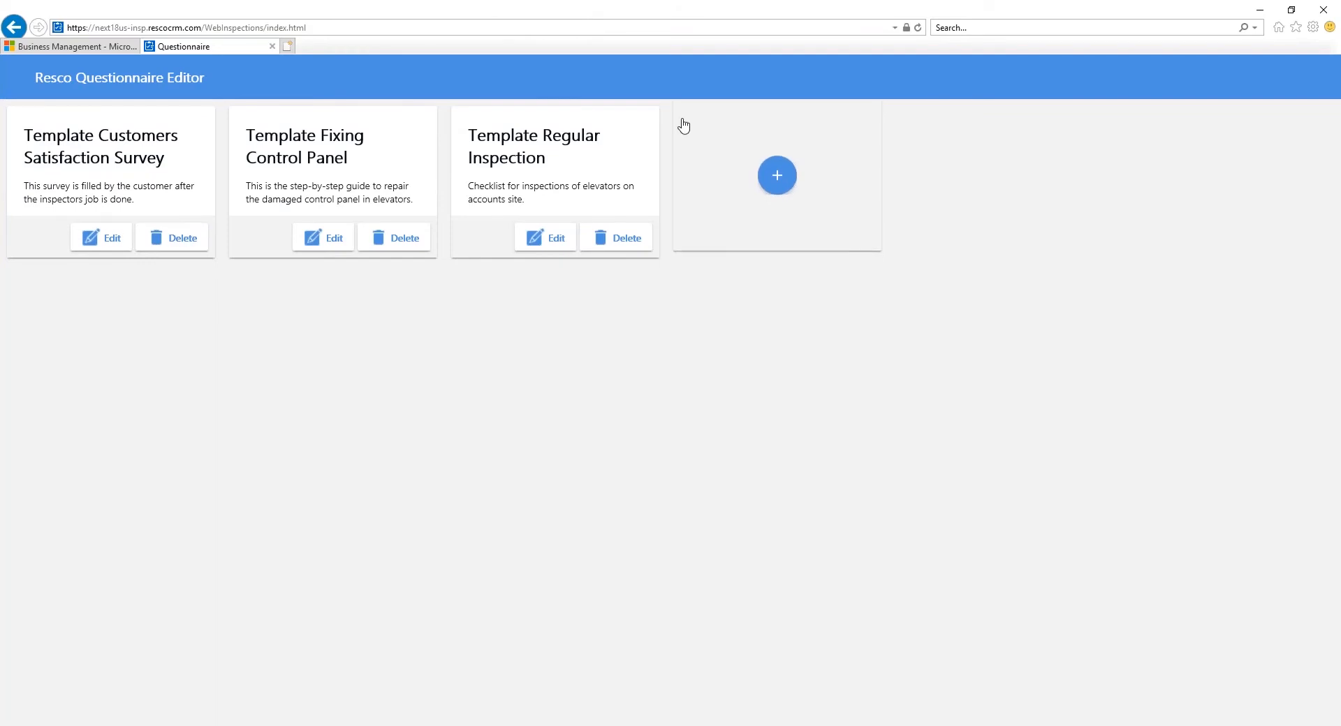
click(559, 241)
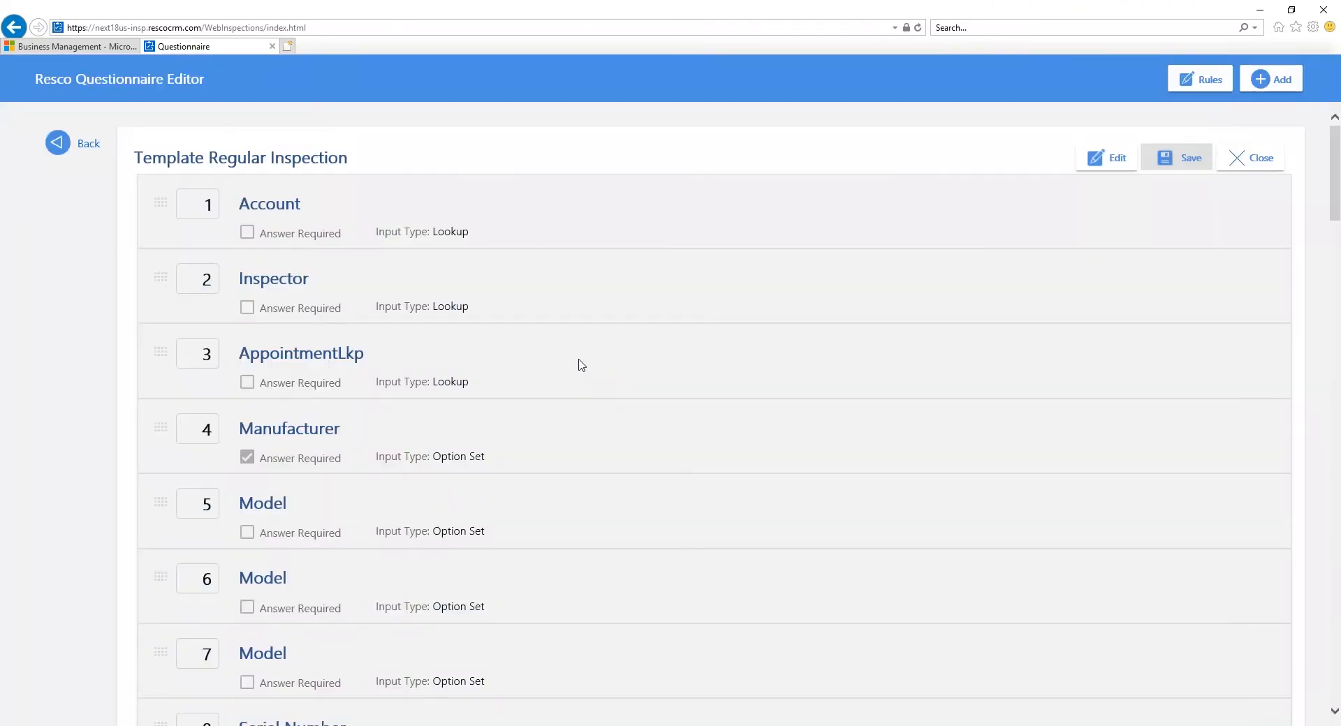
scroll(580, 365, down, 1)
scroll(583, 367, down, 15)
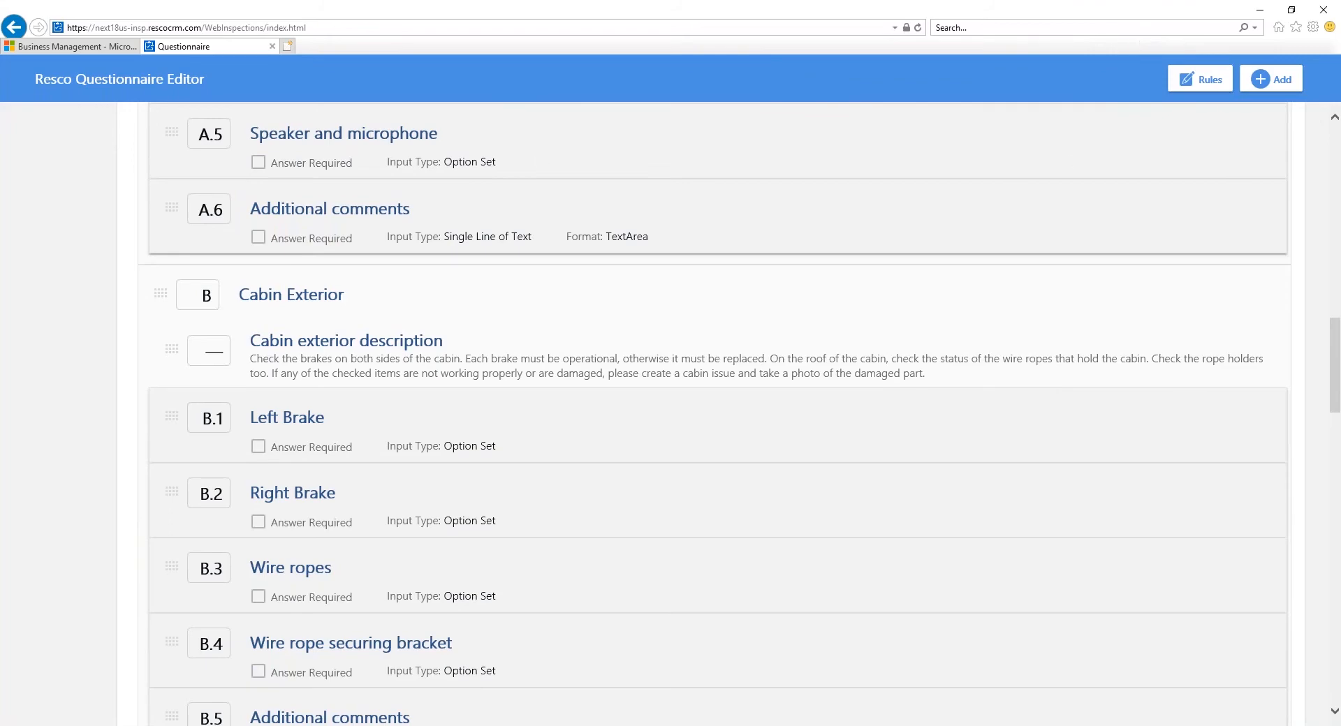
scroll(248, 289, up, 15)
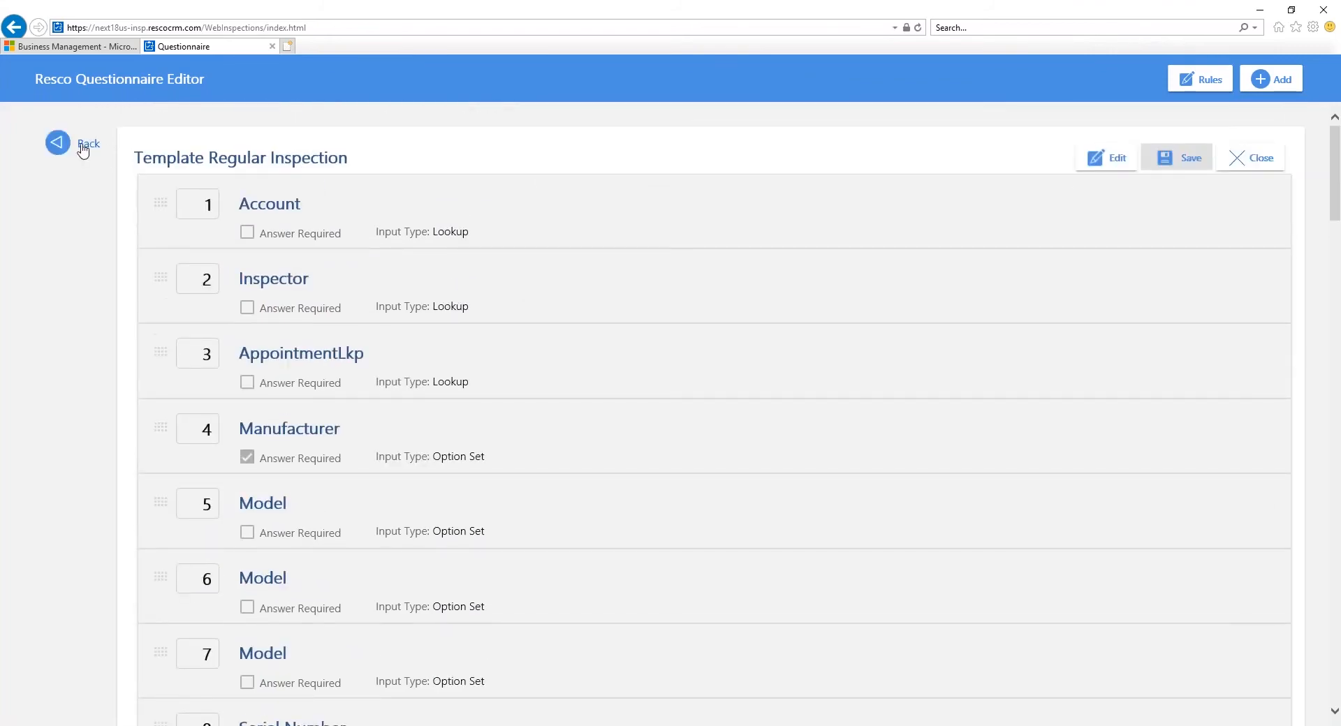
click(83, 148)
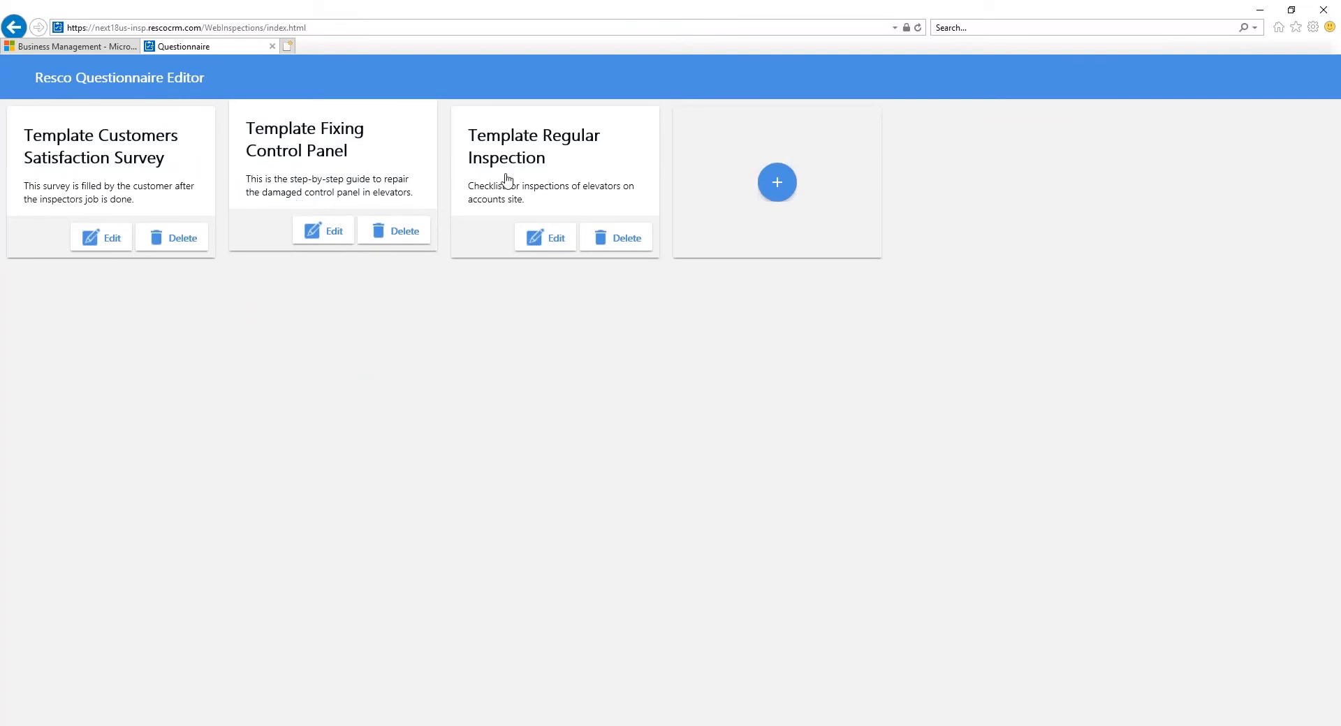
Step: Create a new questionnaire and change its label to Template Service Request
click(776, 182)
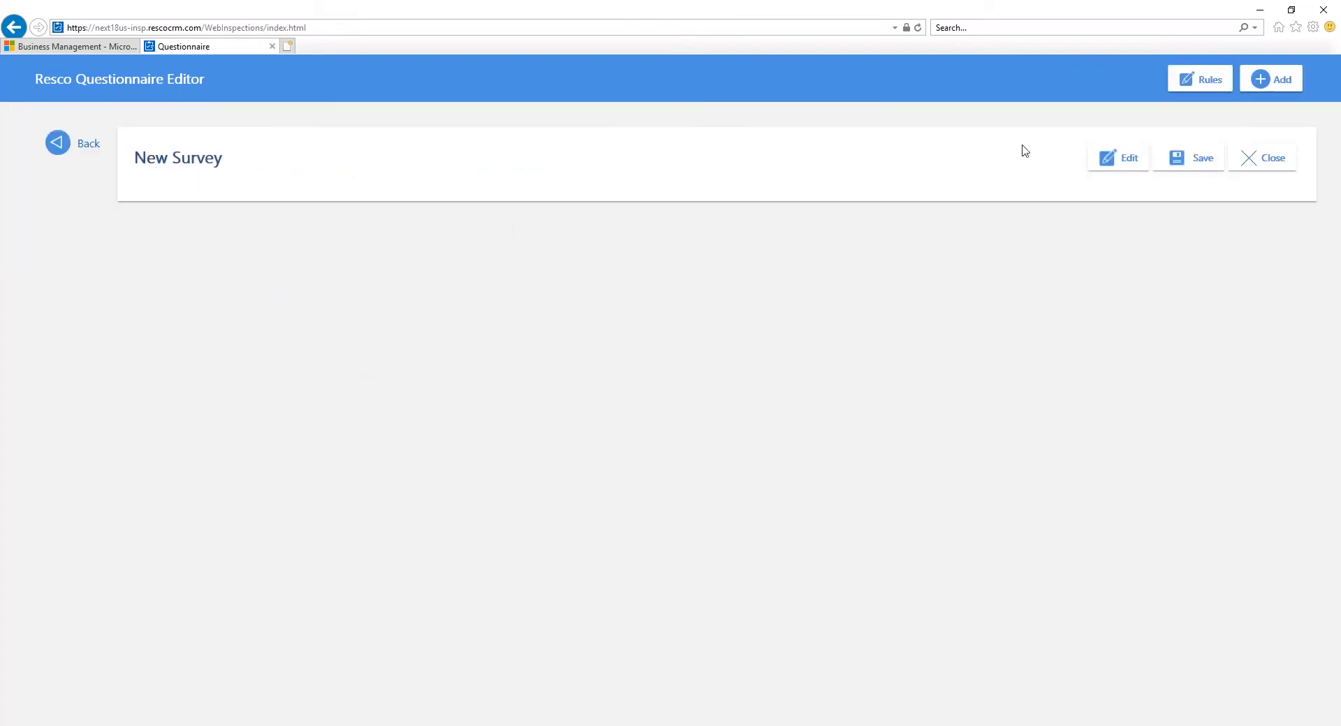
click(1116, 158)
key(ctrl+a)
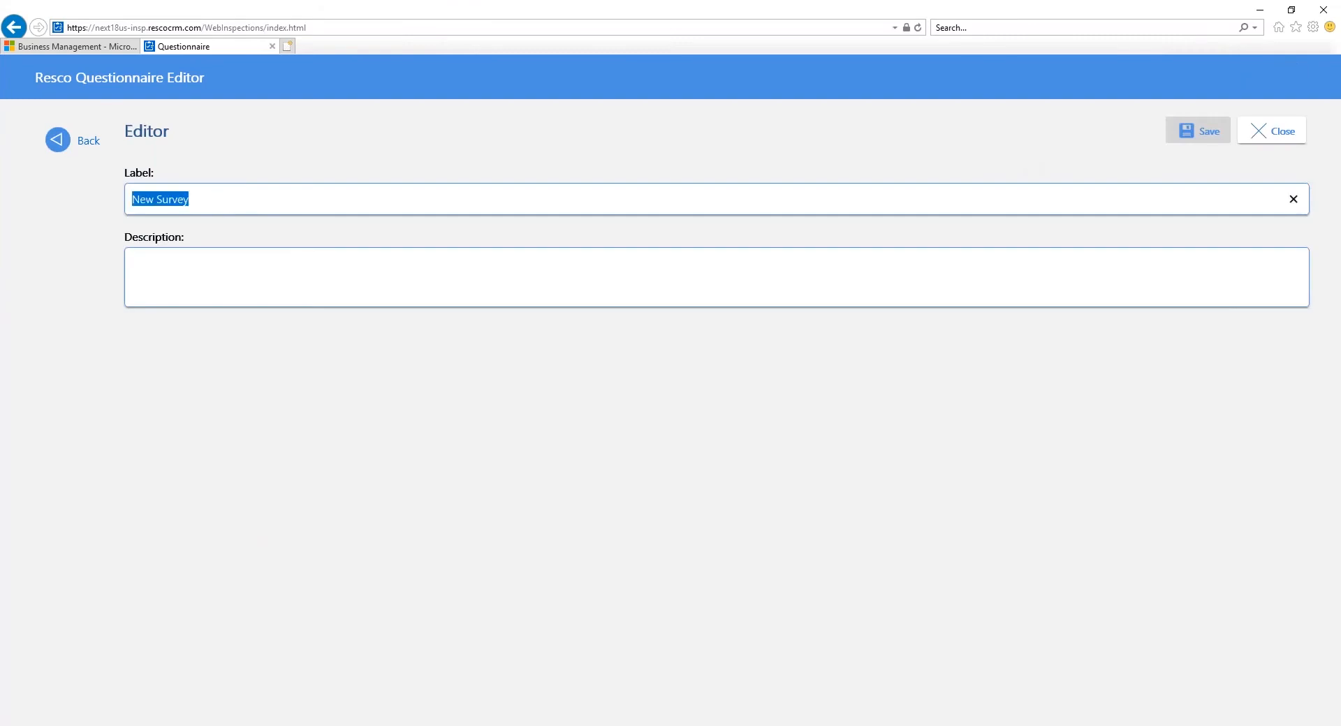
text(Templaet)
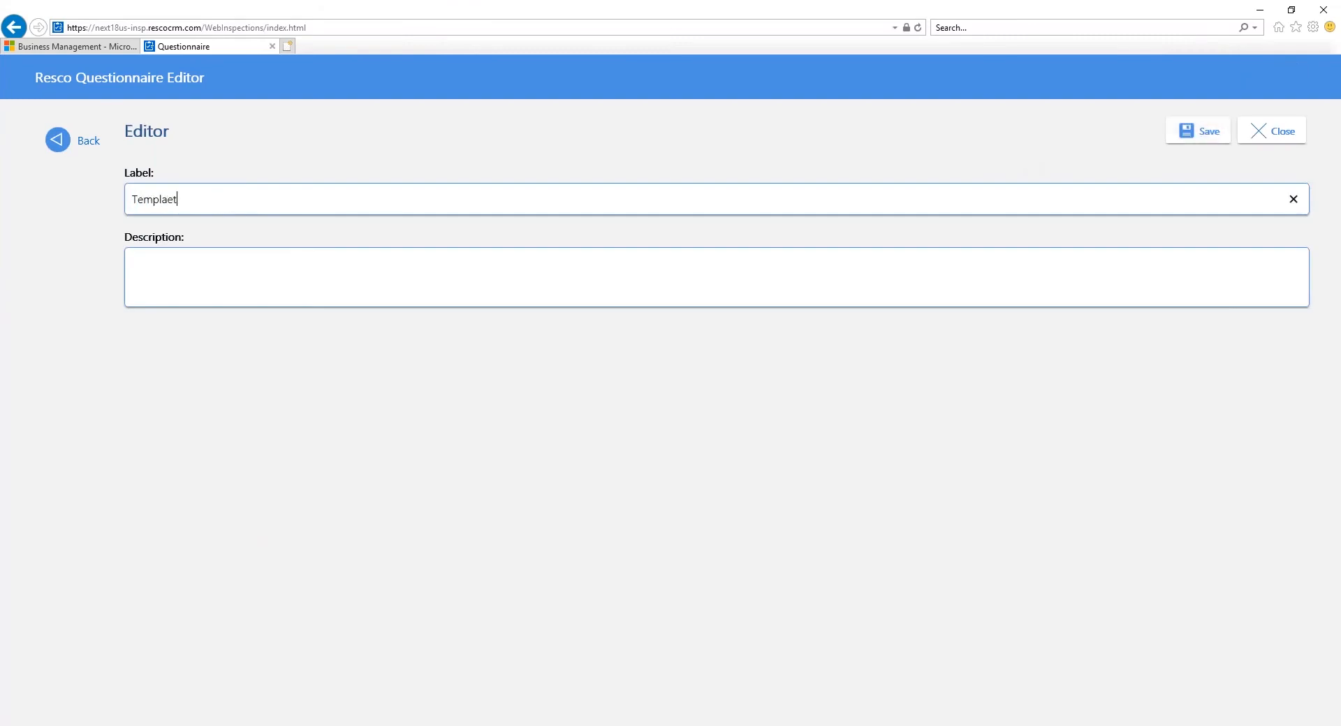
text( Service Reque)
Step: Enter the description "Questionnaire for requesting additional services" for the new questionnaire and save its details
text(Questio)
text(nnaire)
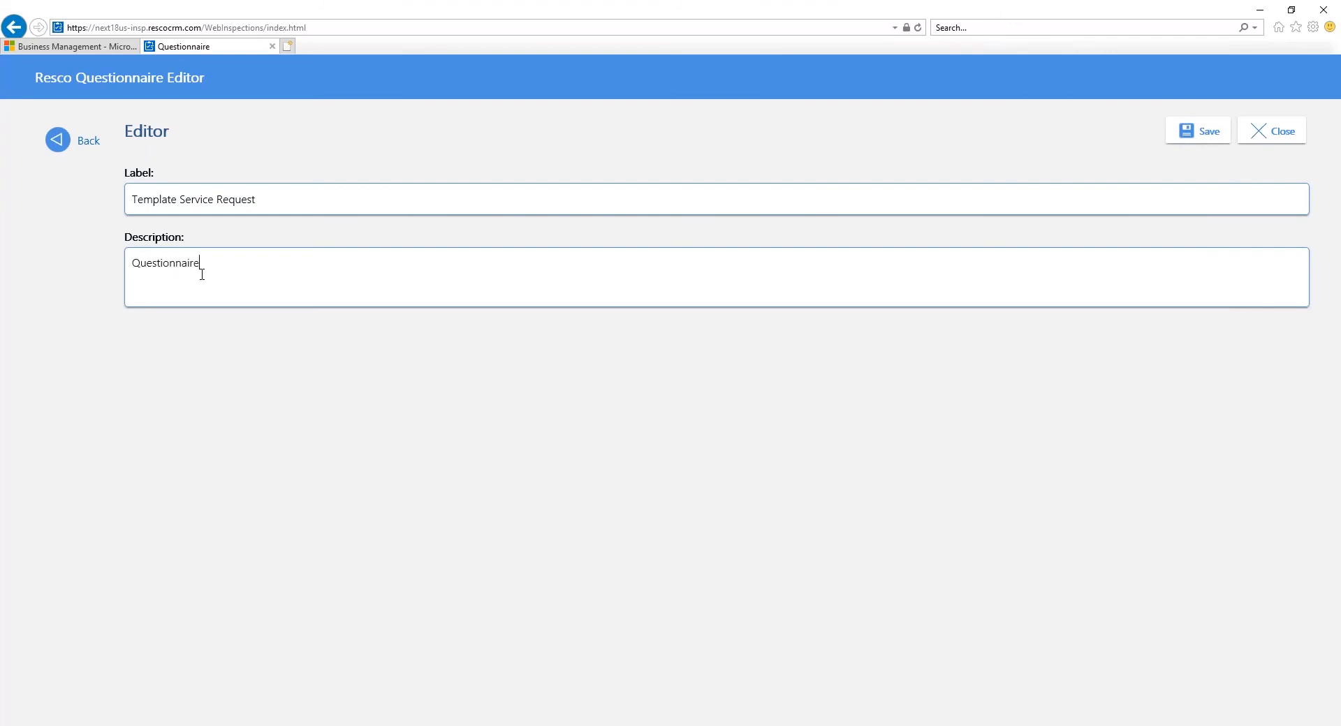
text( for requesting additional services)
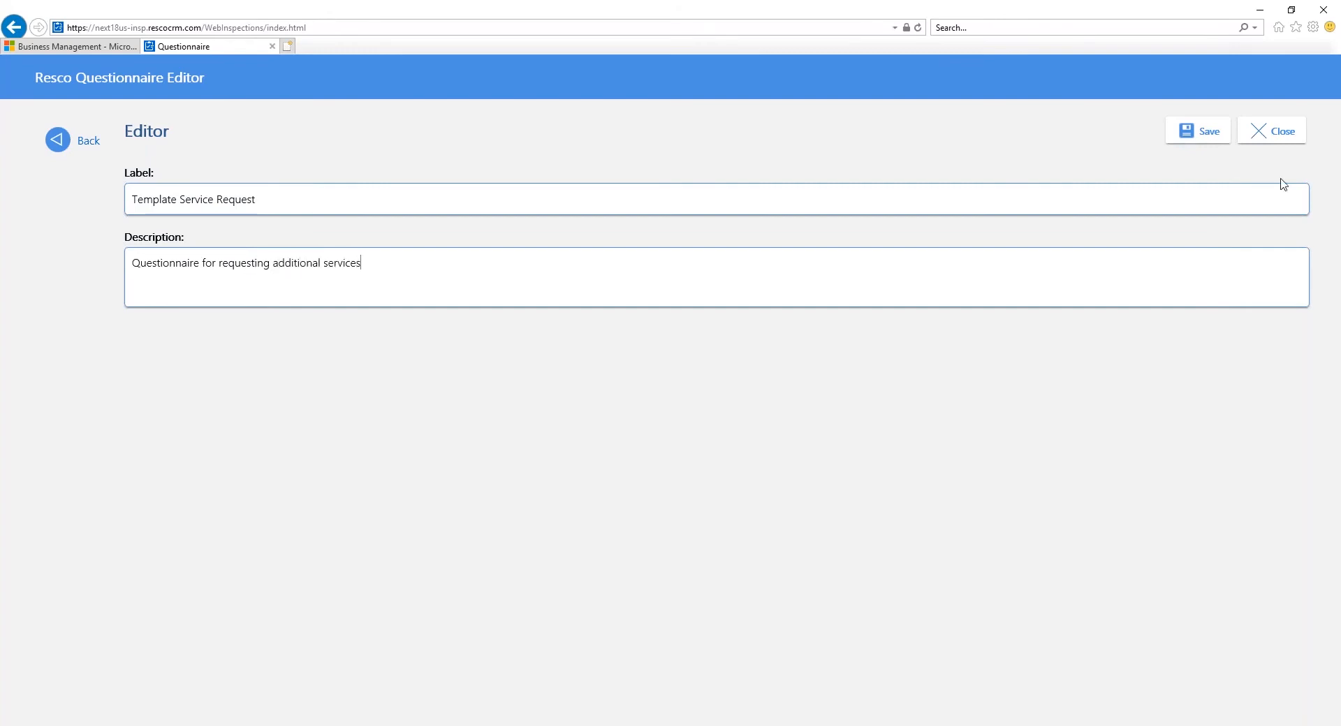
click(1172, 137)
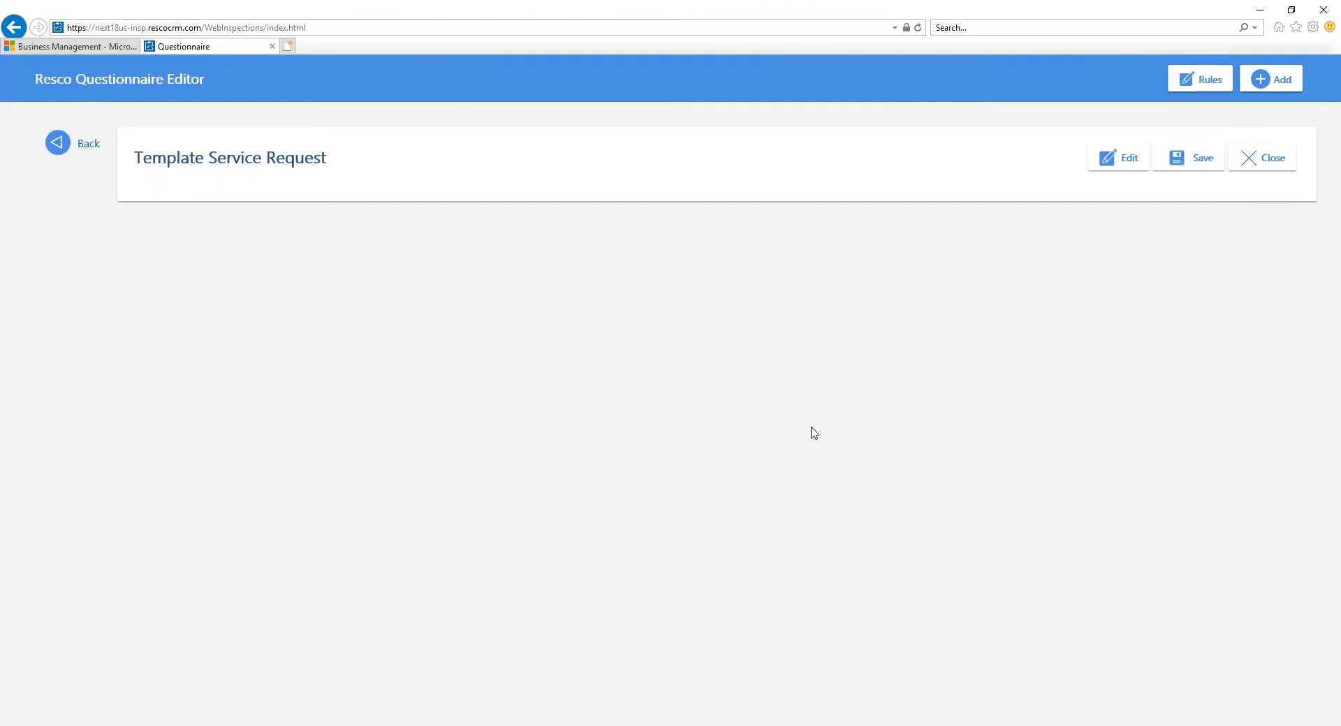
Step: Add a question to Template Service Request and title it Customer
click(1271, 79)
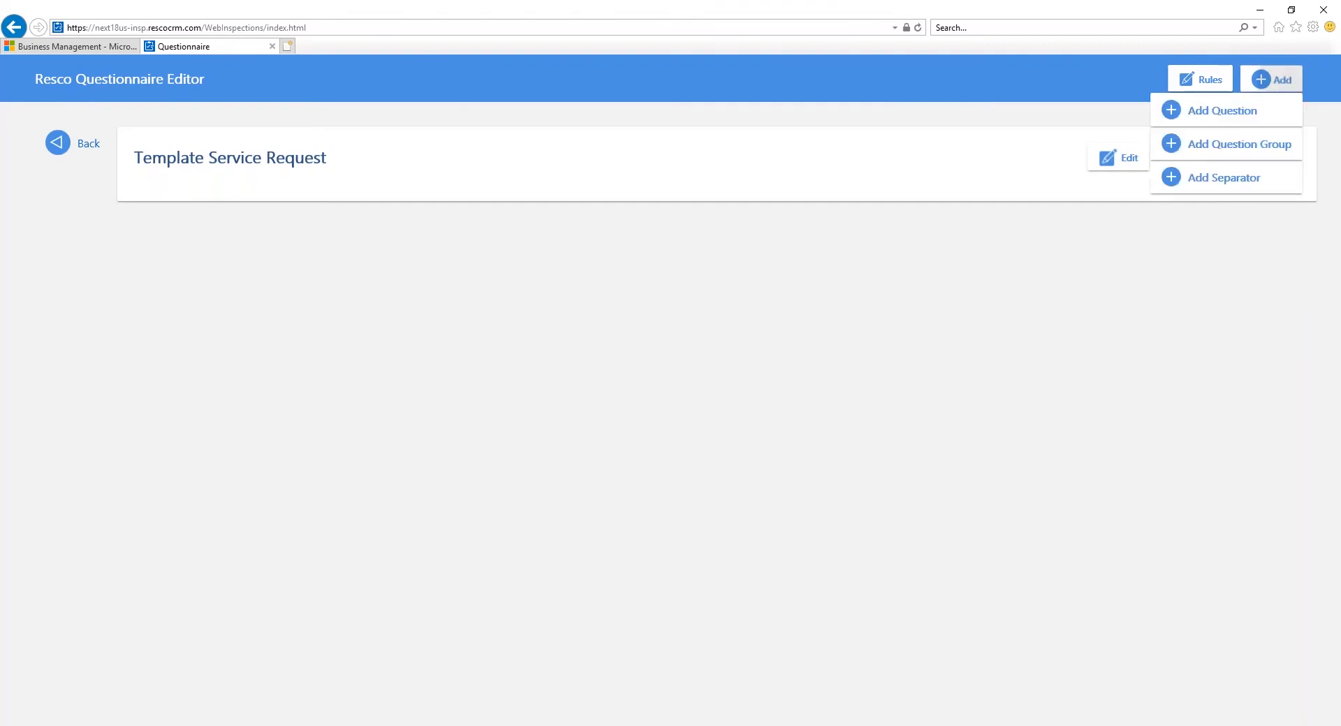
click(1223, 111)
click(417, 208)
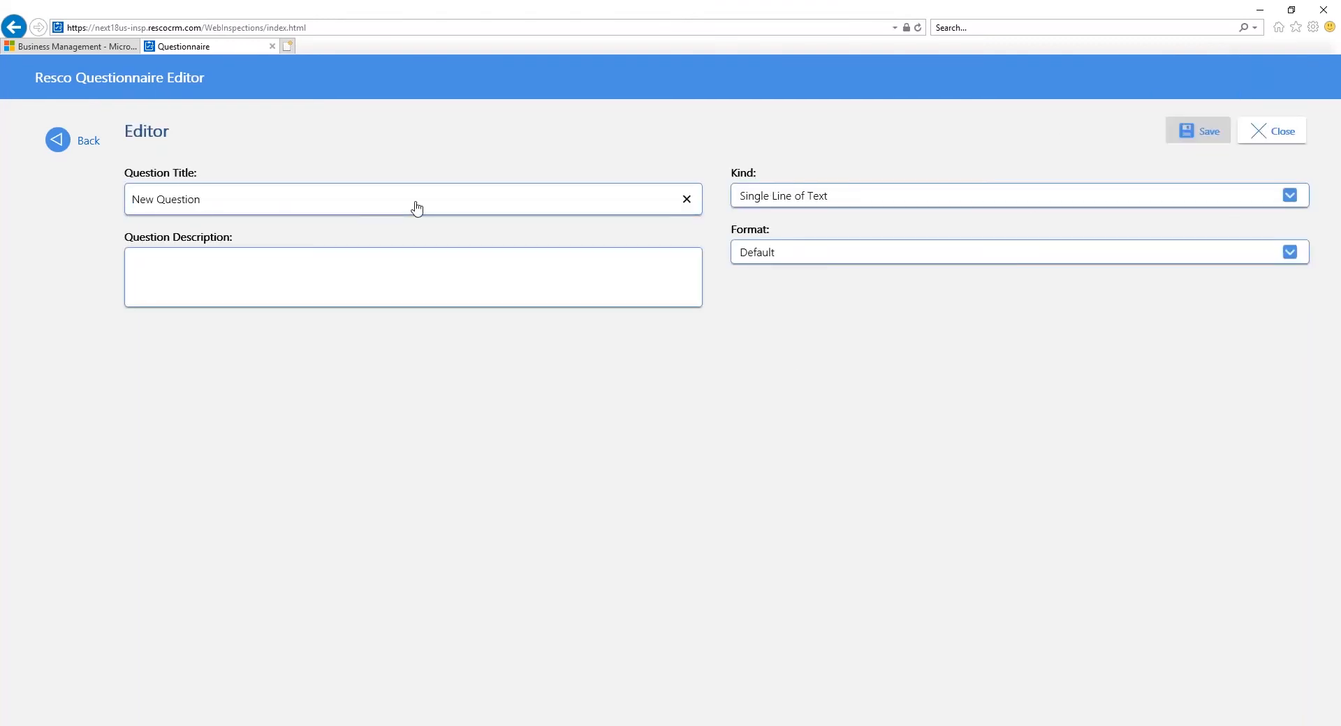
key(ctrl+a)
text(Custome)
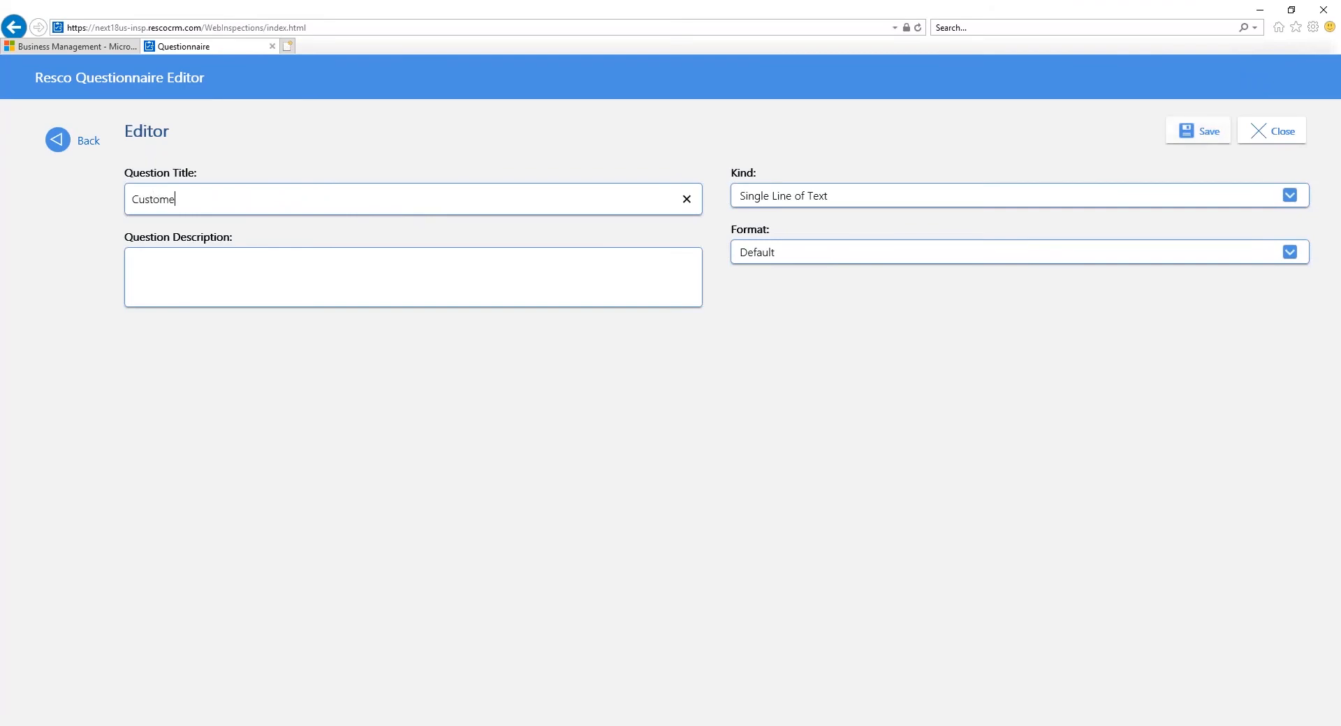
key(BackSpace)
text(er)
Step: Make the Customer question a Lookup with the option account, save it, and return to the questionnaire
click(774, 198)
click(841, 275)
click(801, 304)
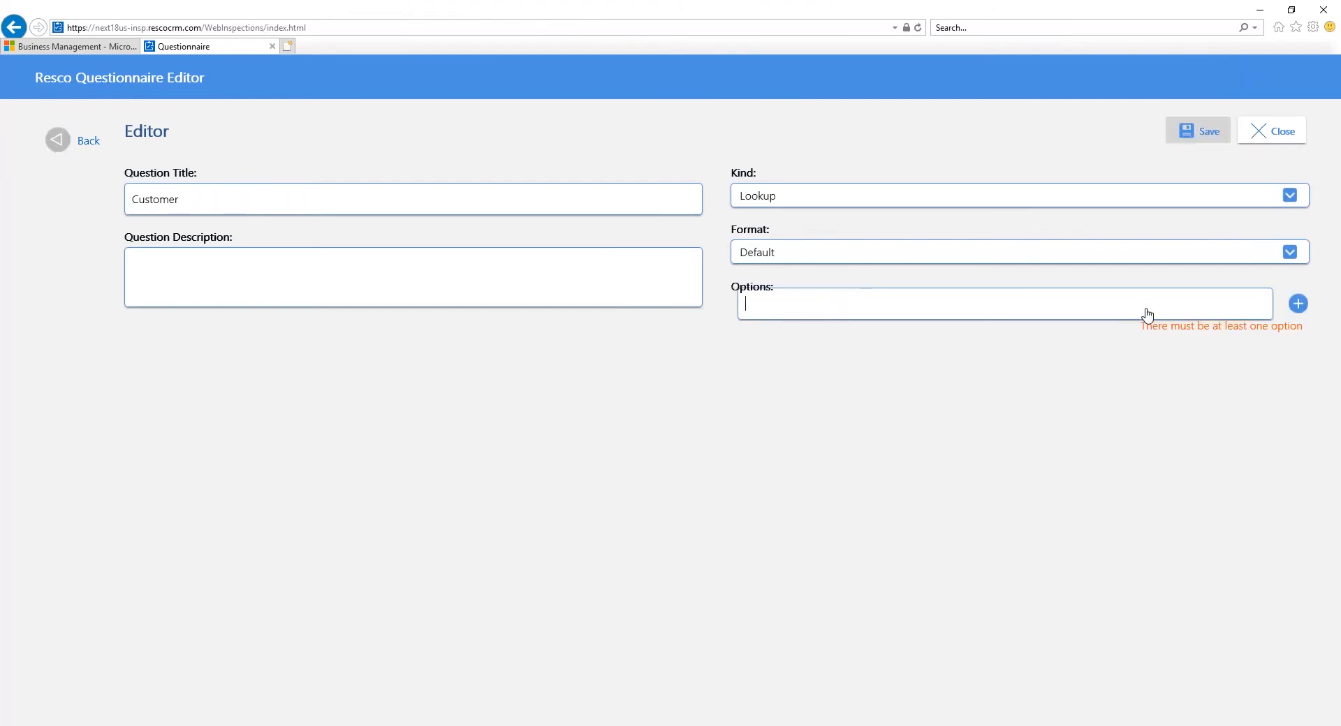
text(account)
click(1299, 305)
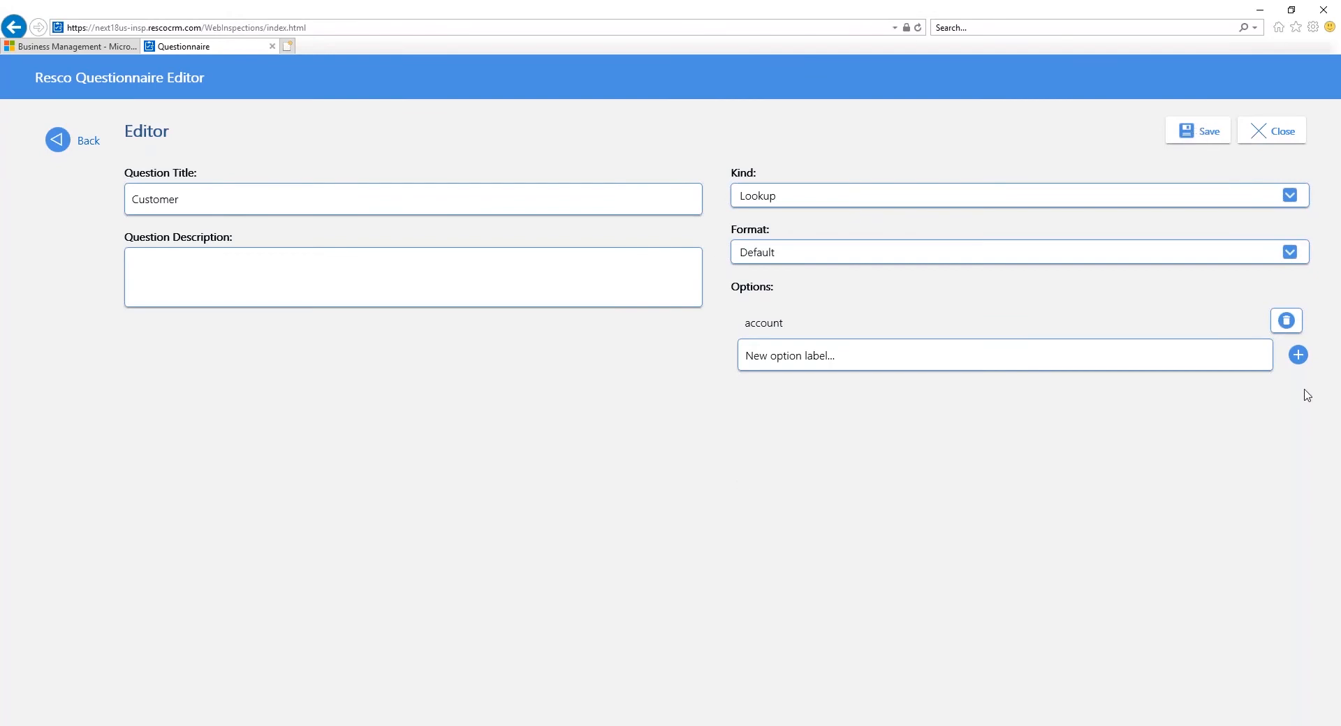
click(1211, 133)
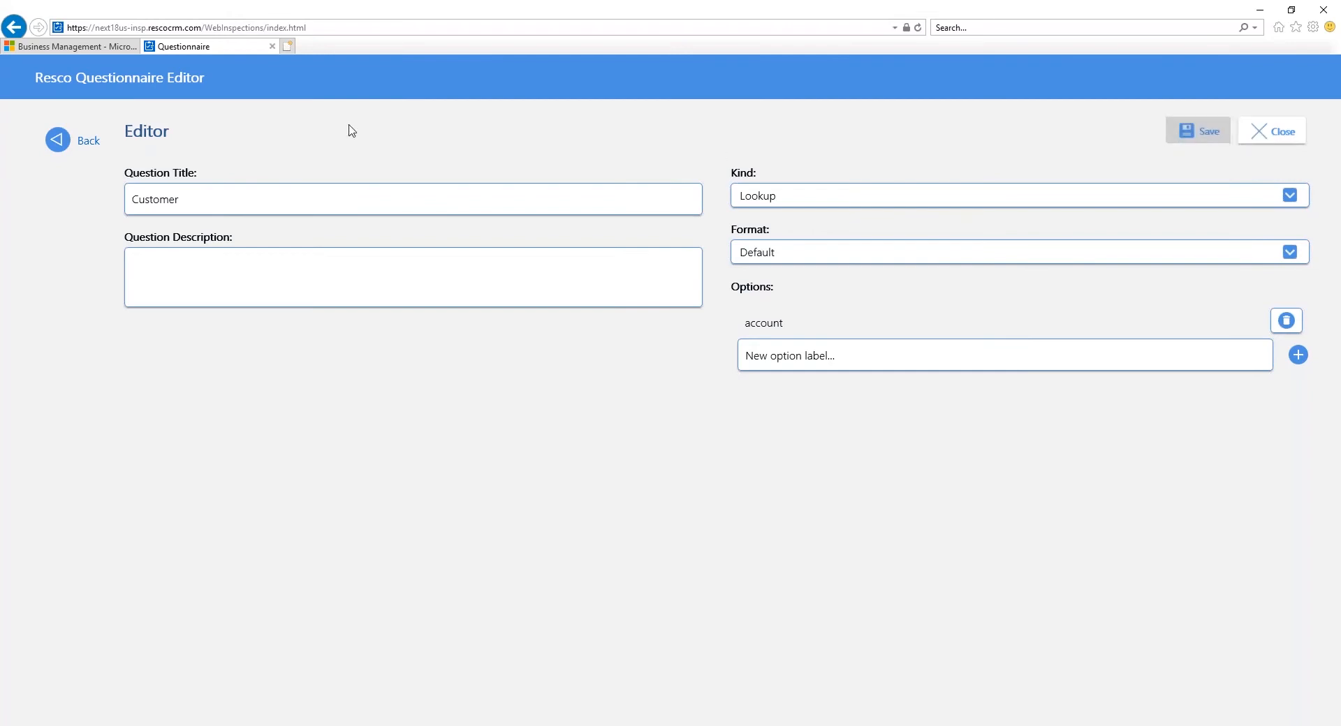
click(66, 138)
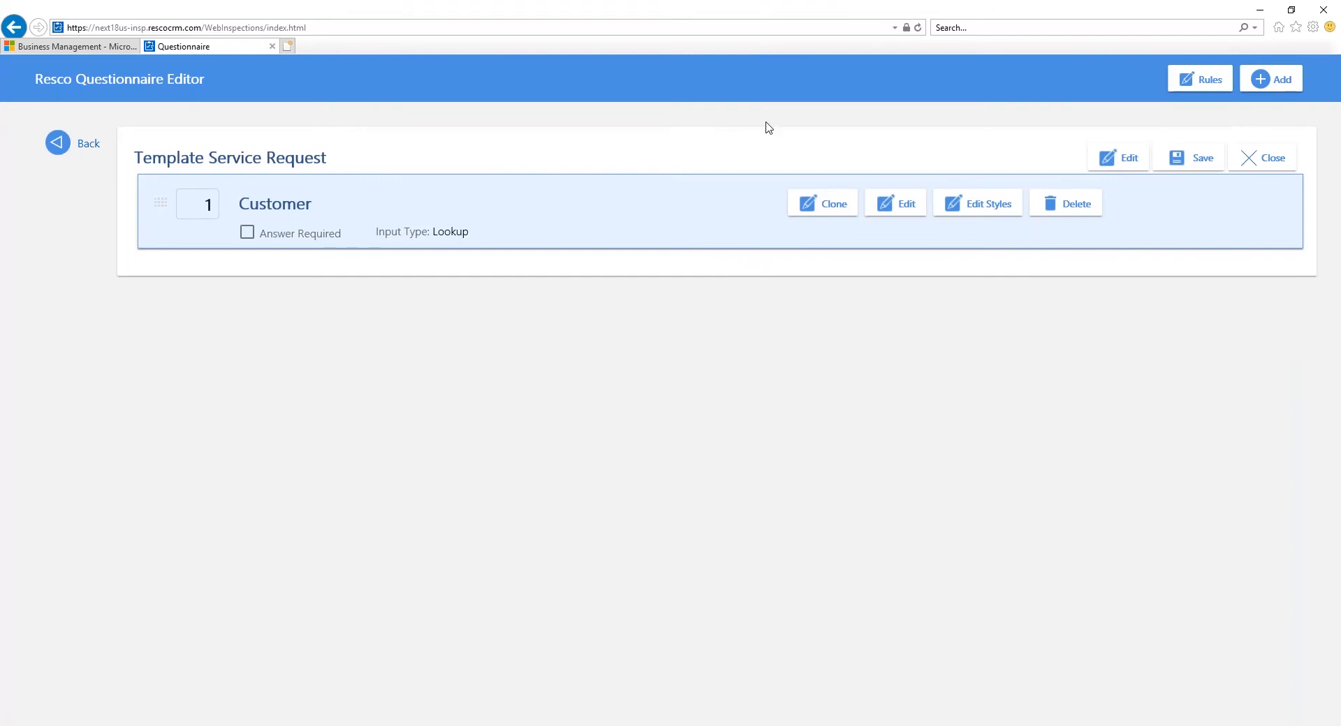
Step: Add a question group labelled Service, make it repeatable, save it, and return to the questionnaire
click(1289, 80)
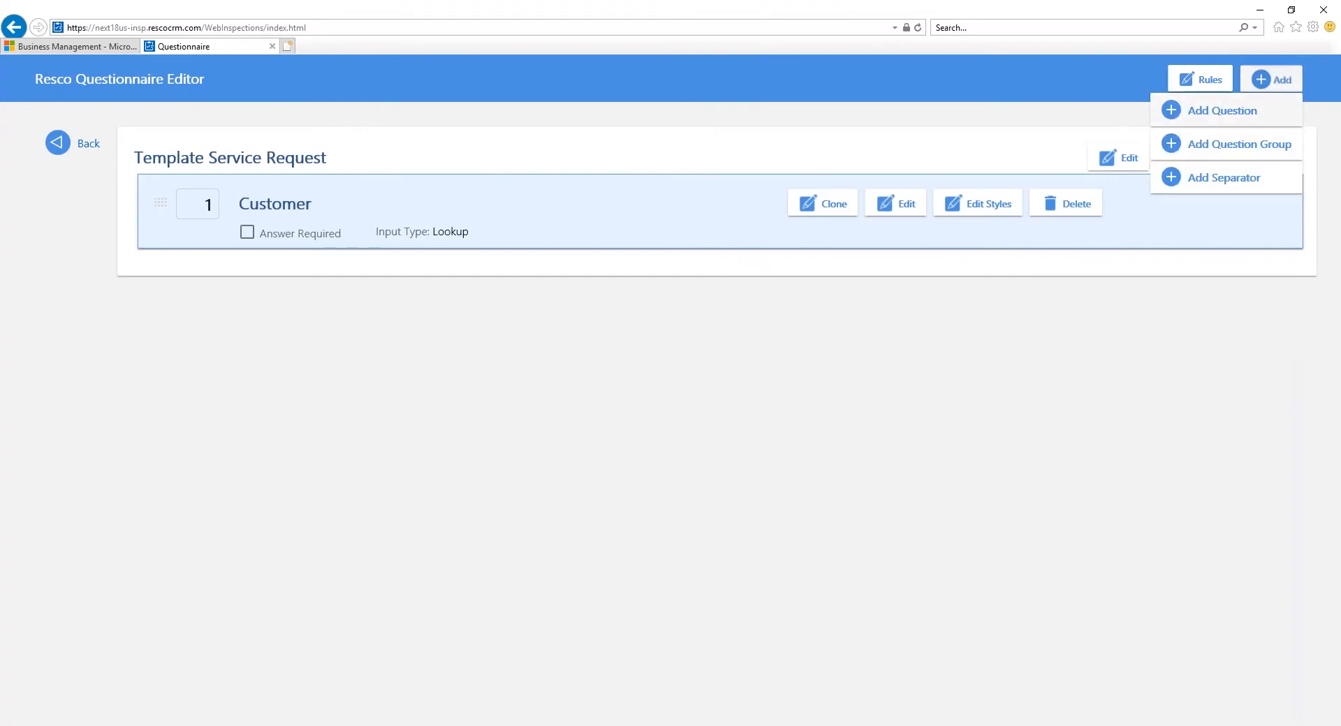
click(1267, 143)
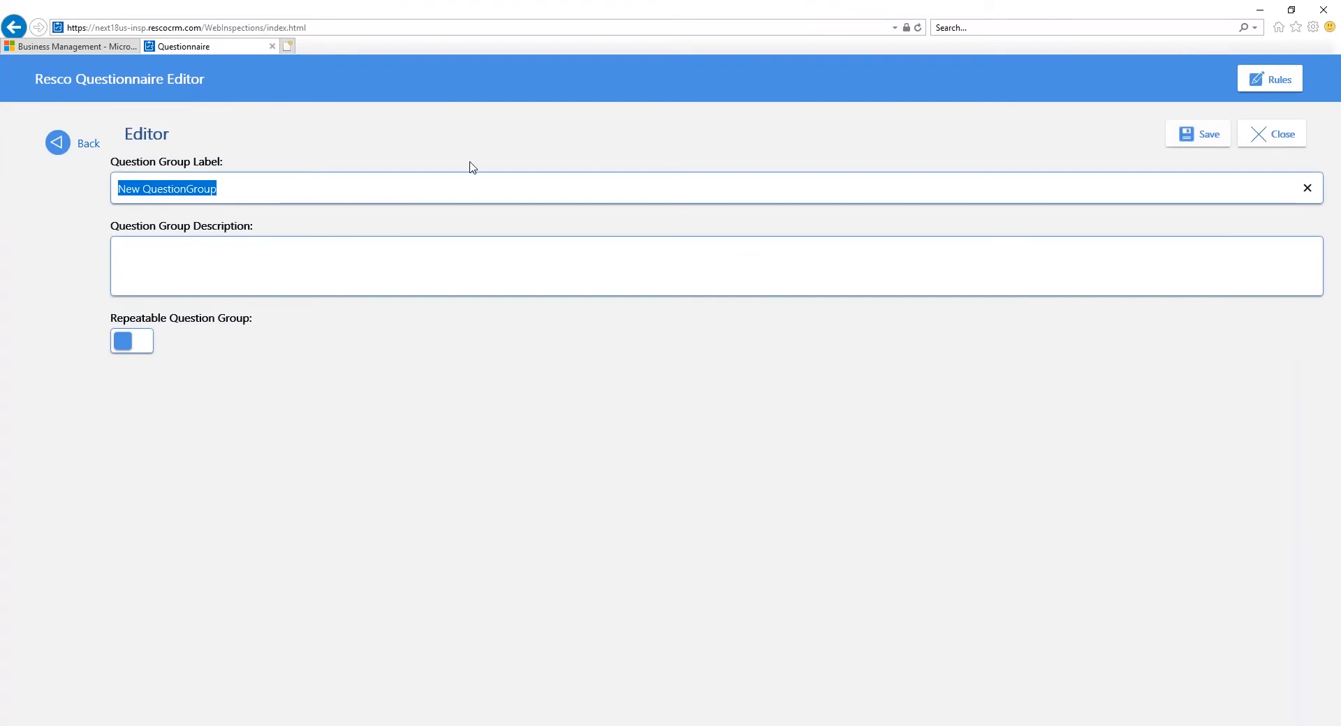
text(Service)
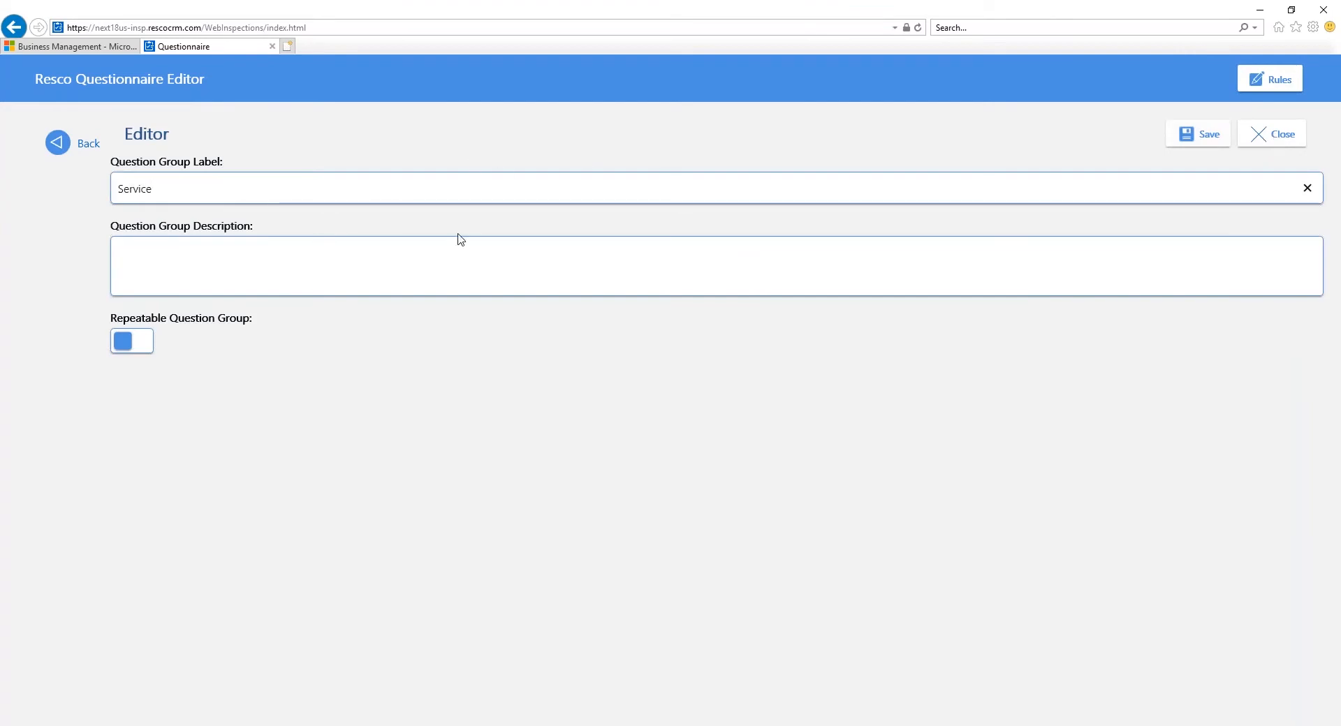
click(129, 351)
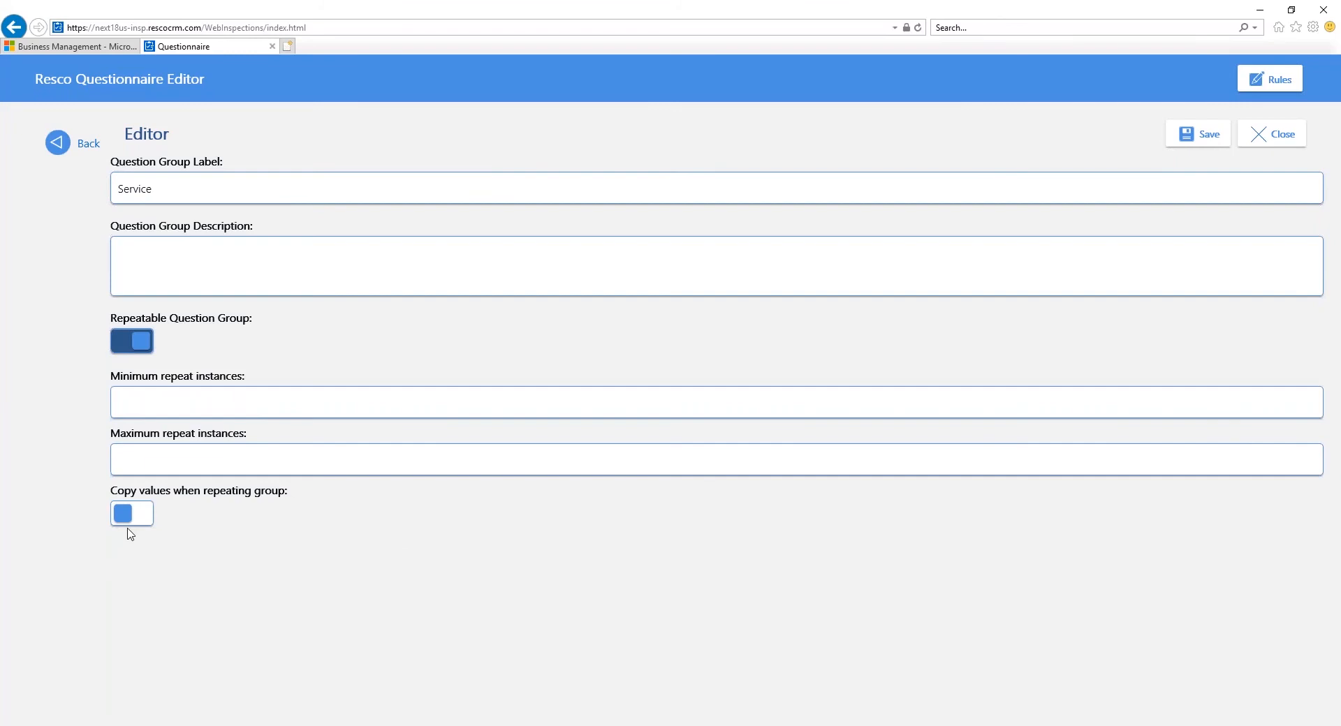
click(1186, 133)
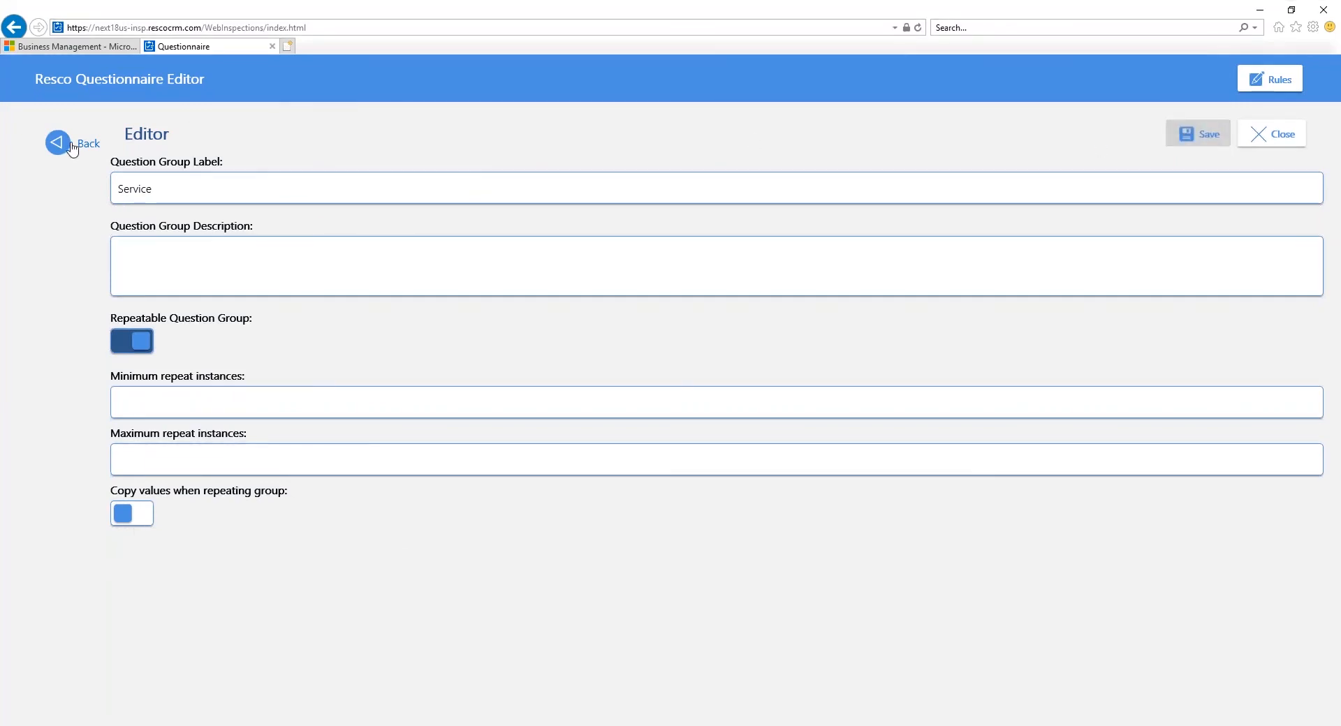
click(73, 148)
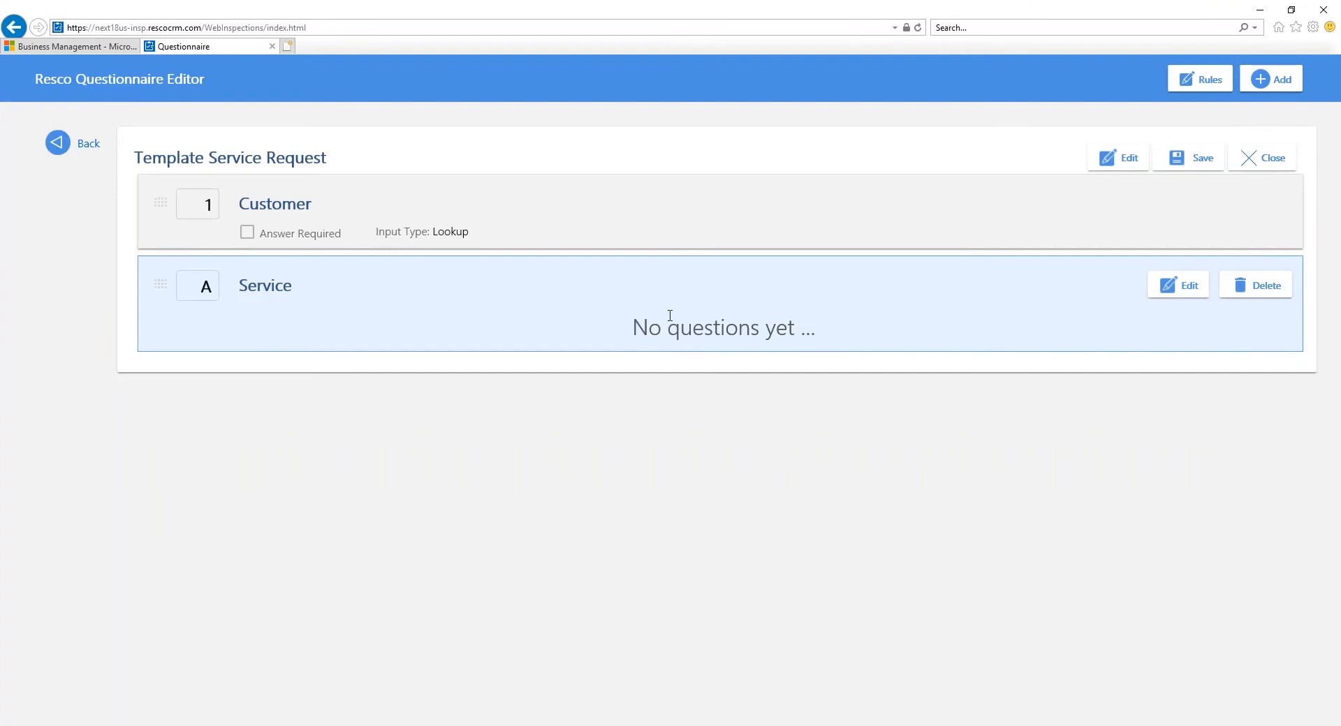
Step: Add a question titled Service Type to the Service group and set its kind to Option Set
click(1275, 78)
click(1241, 112)
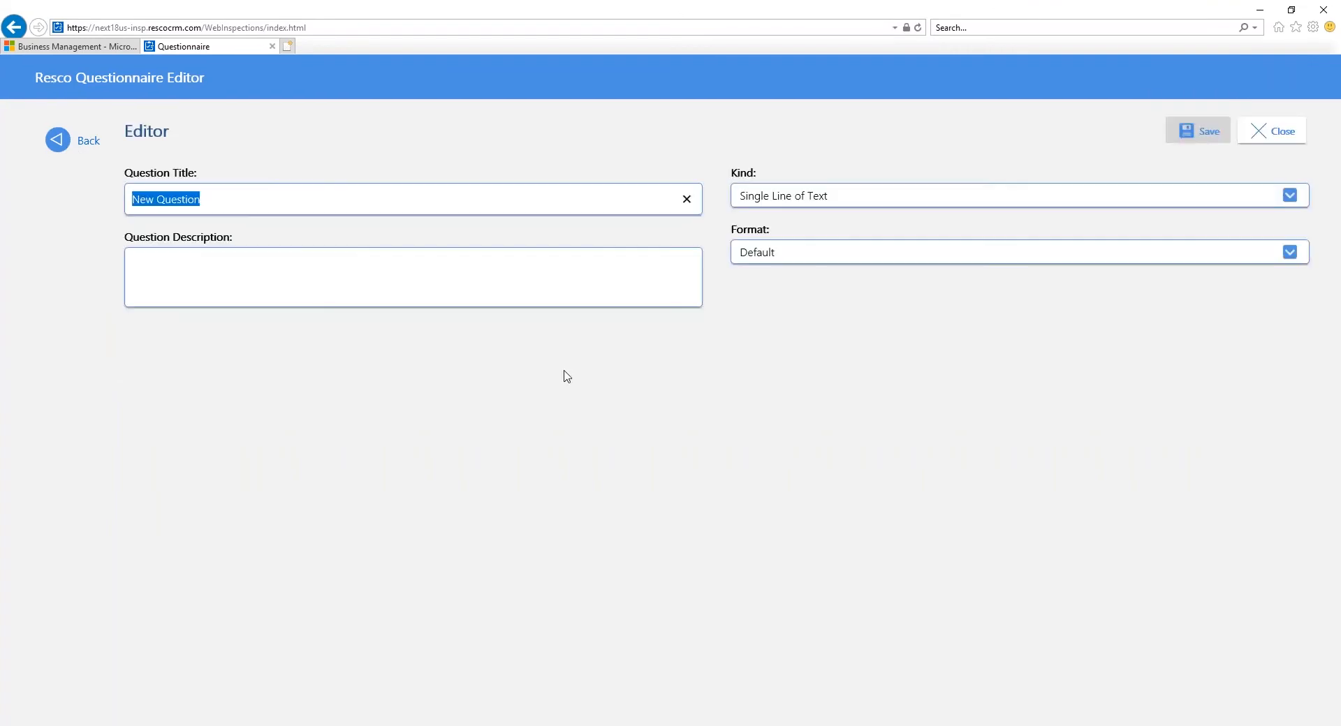
text(Service Type)
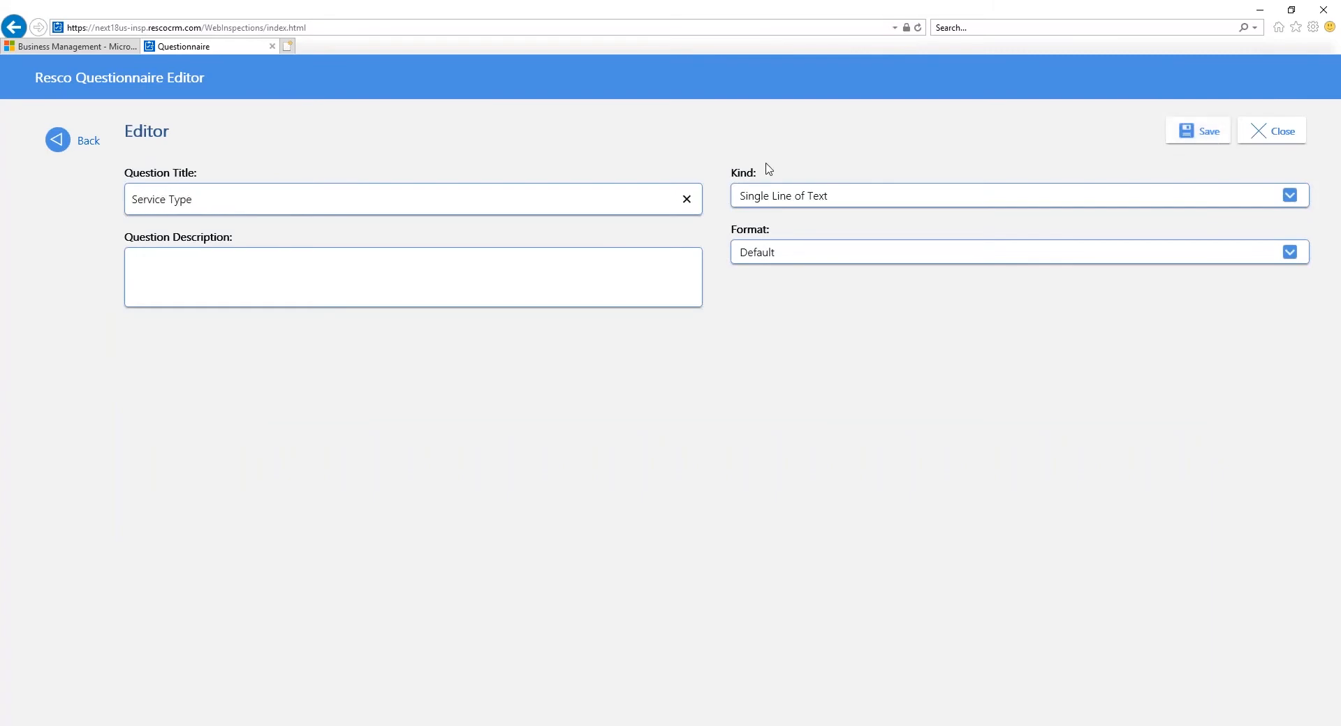
click(796, 201)
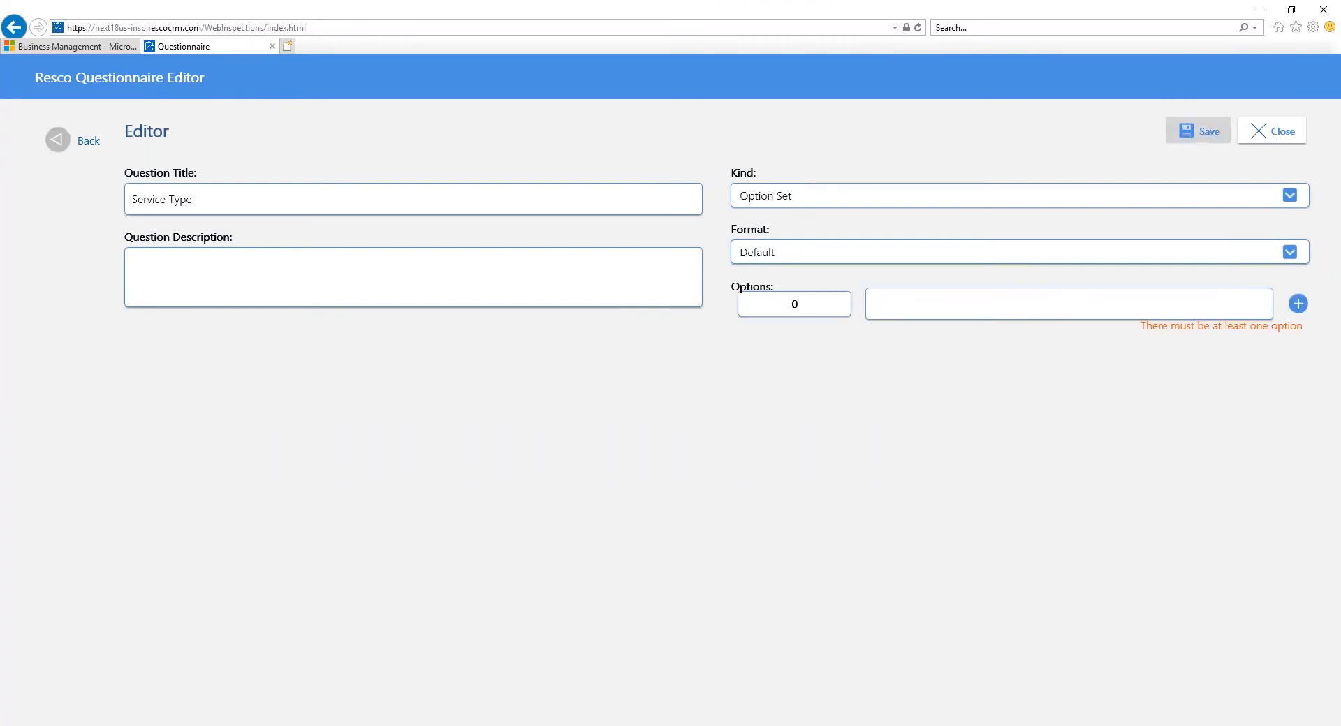
Step: Add the Service Type options Repair with value 0 and Installation with value 1
text(Repair)
click(1298, 304)
text(In)
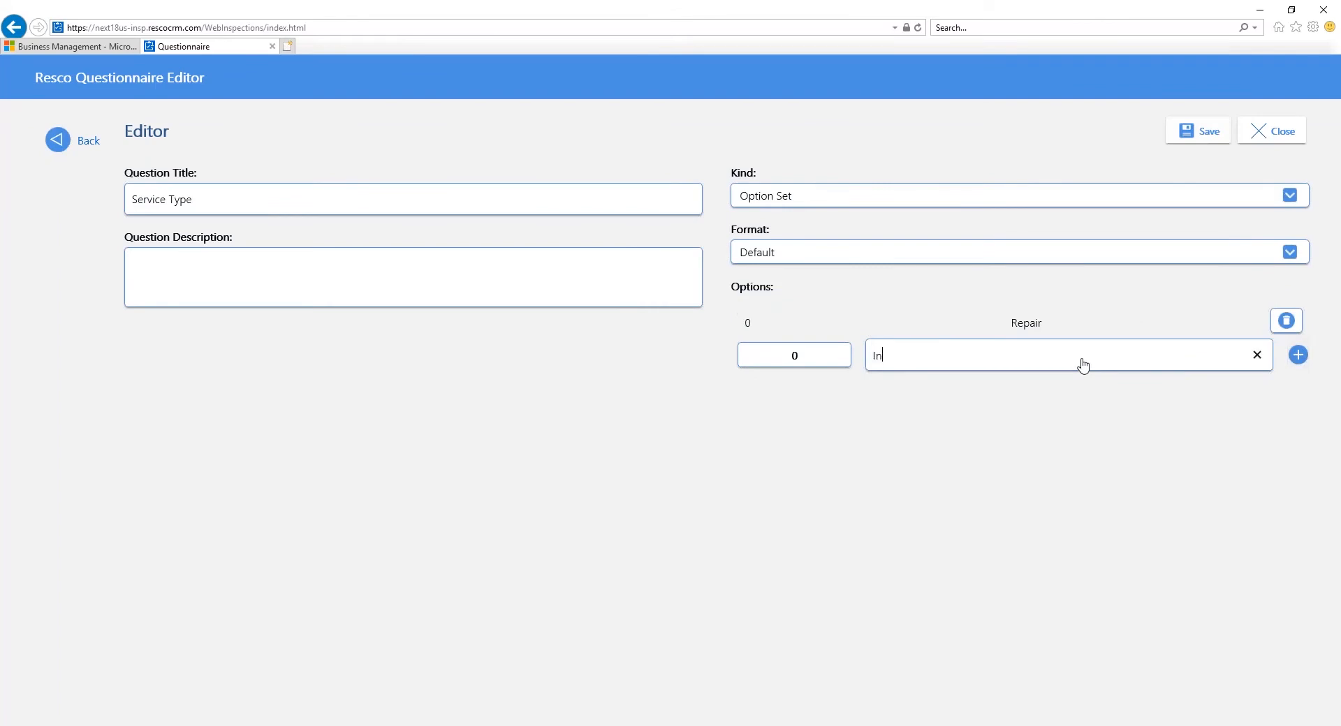
text(stallation)
click(771, 363)
text(1)
click(1298, 356)
Step: Add the option Maintenance with value 2 and save the Service Type question
text(Main)
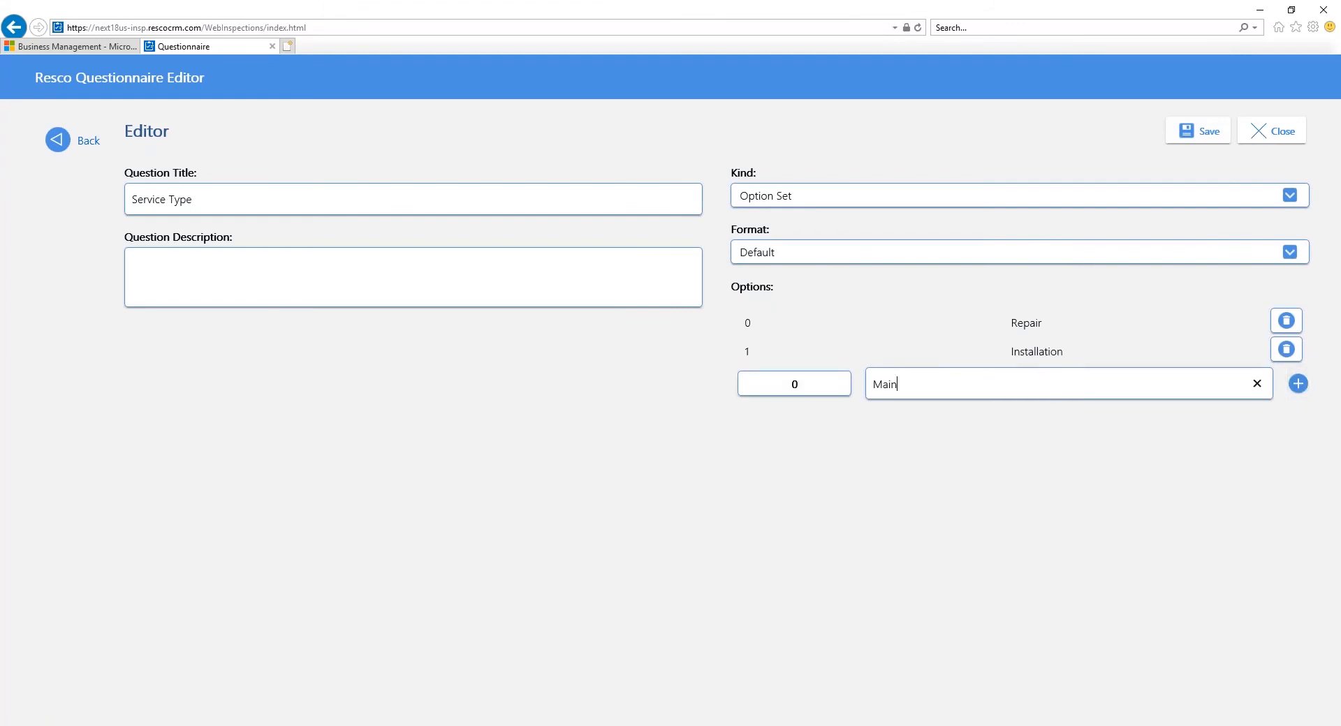
text(tenance)
click(802, 383)
text(2)
click(1298, 383)
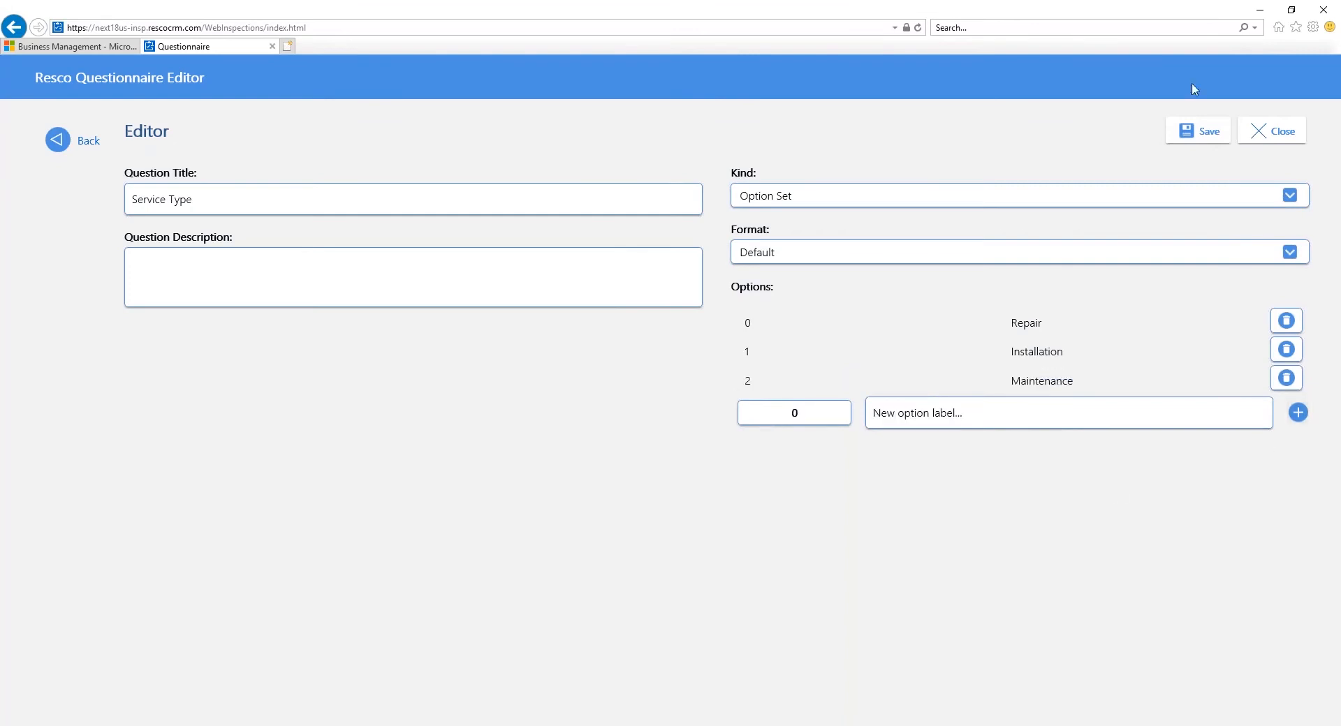
click(1198, 132)
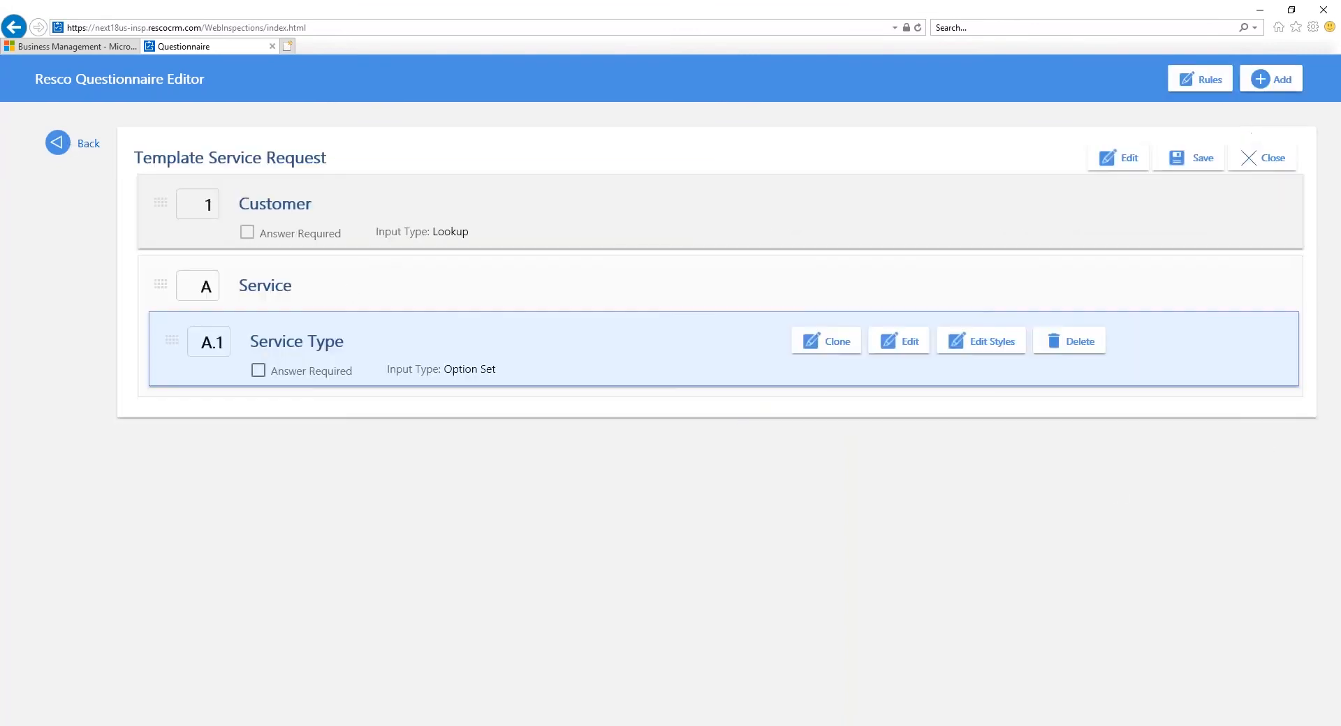
Step: Add a question titled Price to the Service group and set its kind to Decimal Number
click(1271, 79)
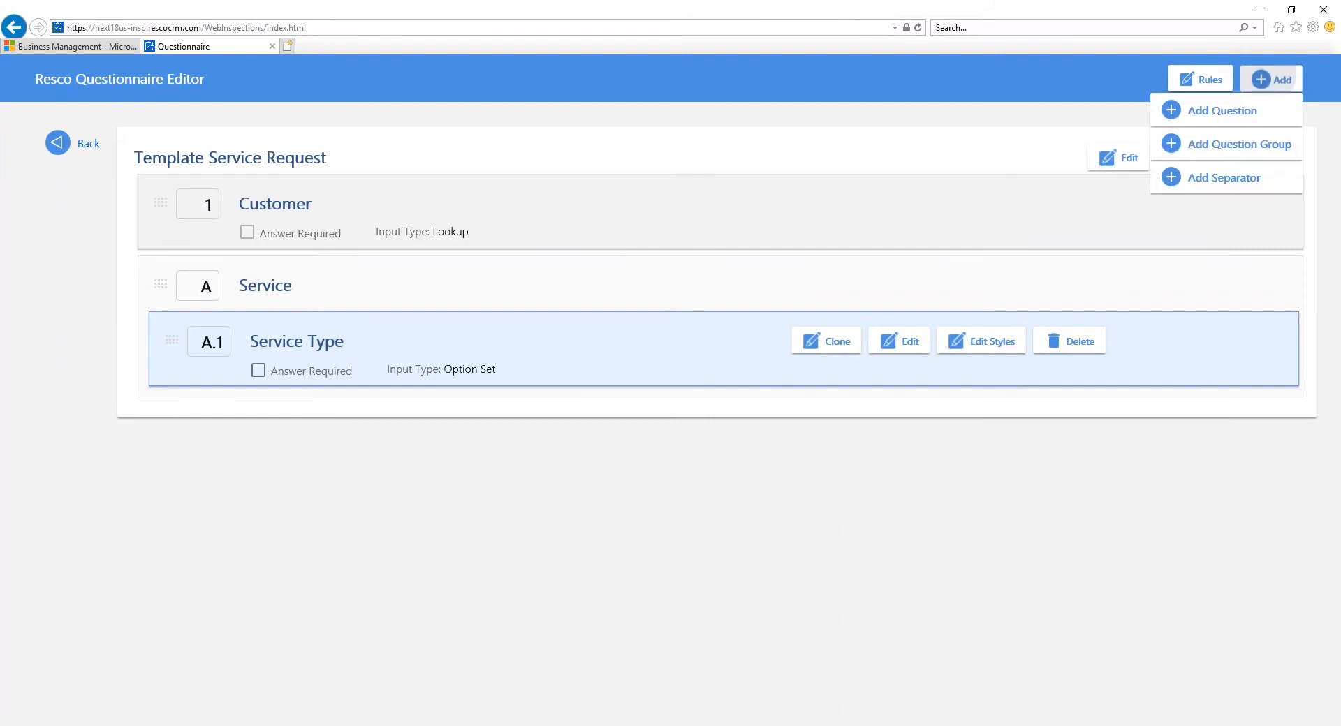
click(1257, 107)
text(Price)
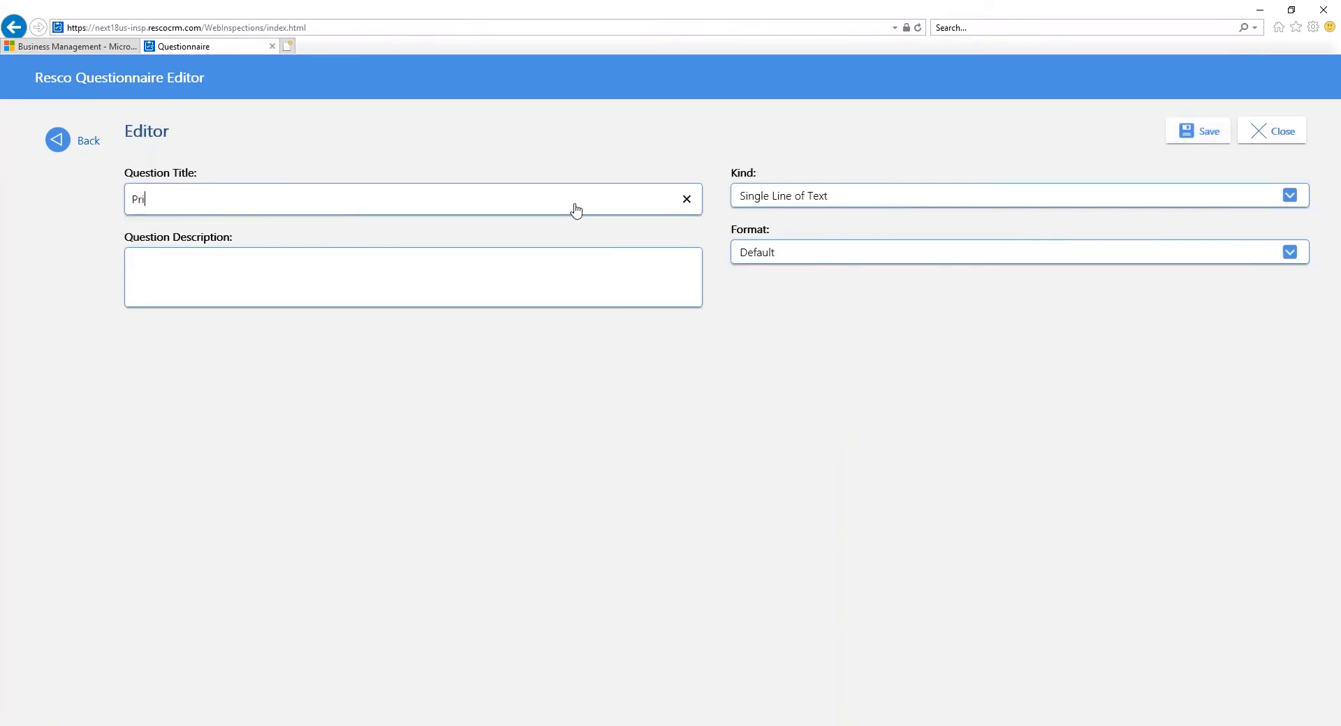
click(906, 204)
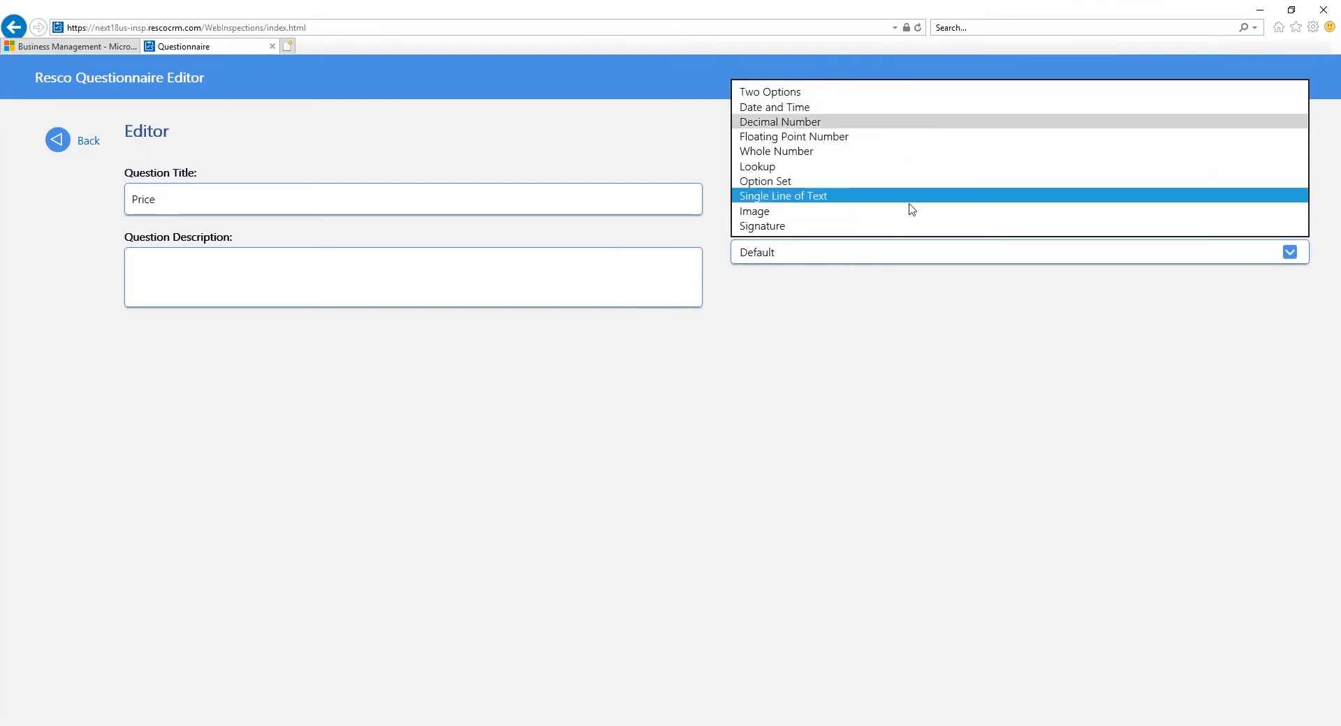
click(912, 122)
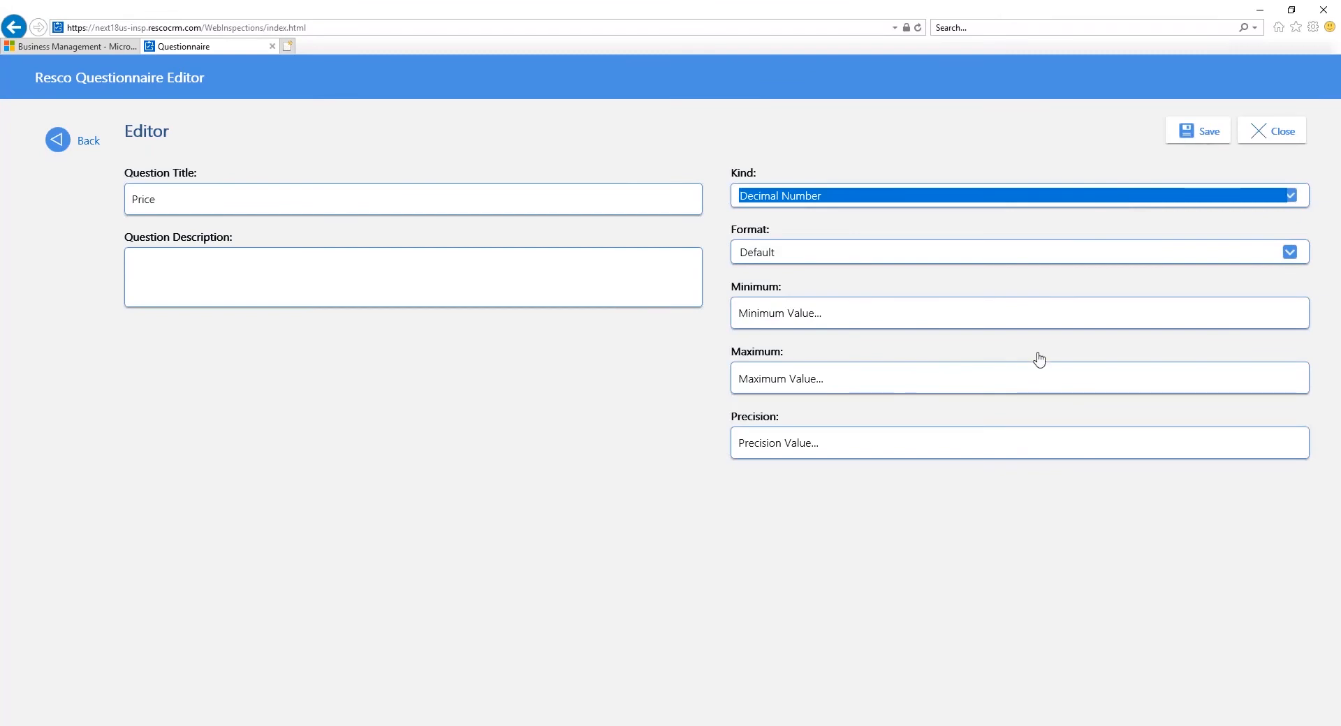
Step: Set the Price question's precision to 2, save it and return to the Template Service Request questionnaire
click(936, 454)
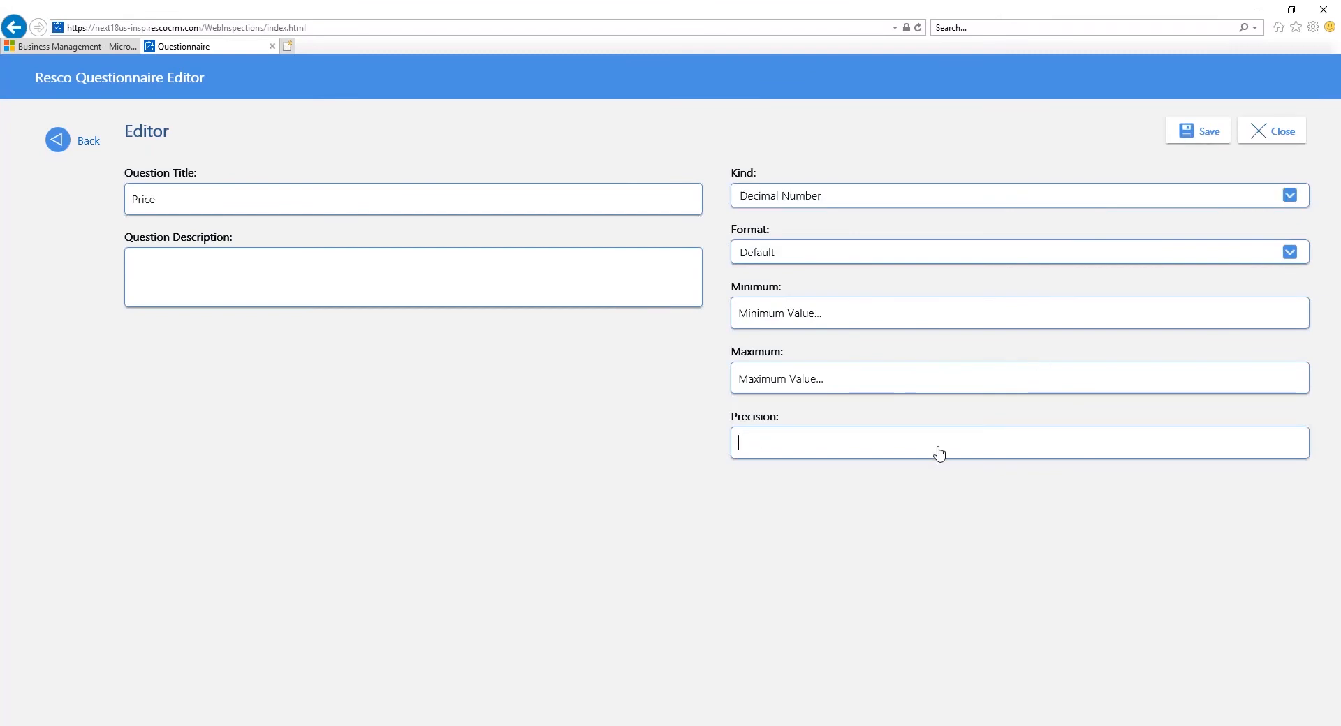
text(2)
click(1185, 137)
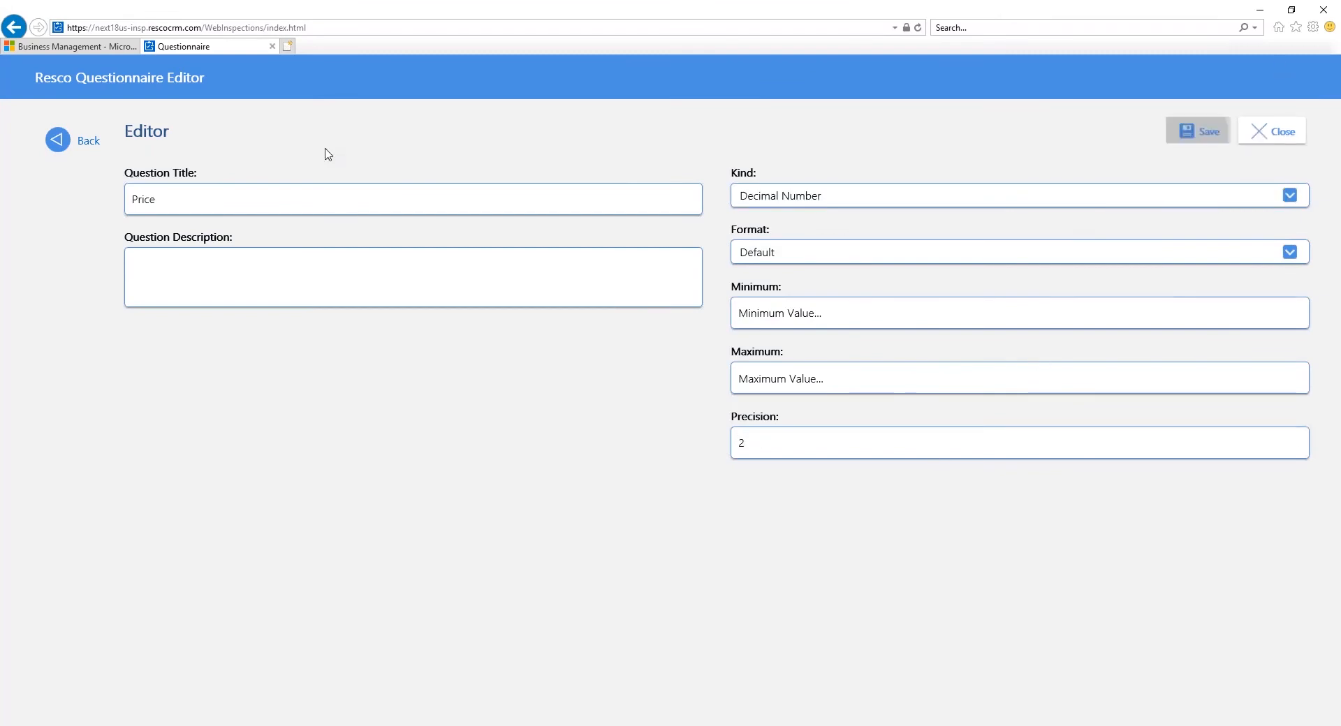
click(85, 143)
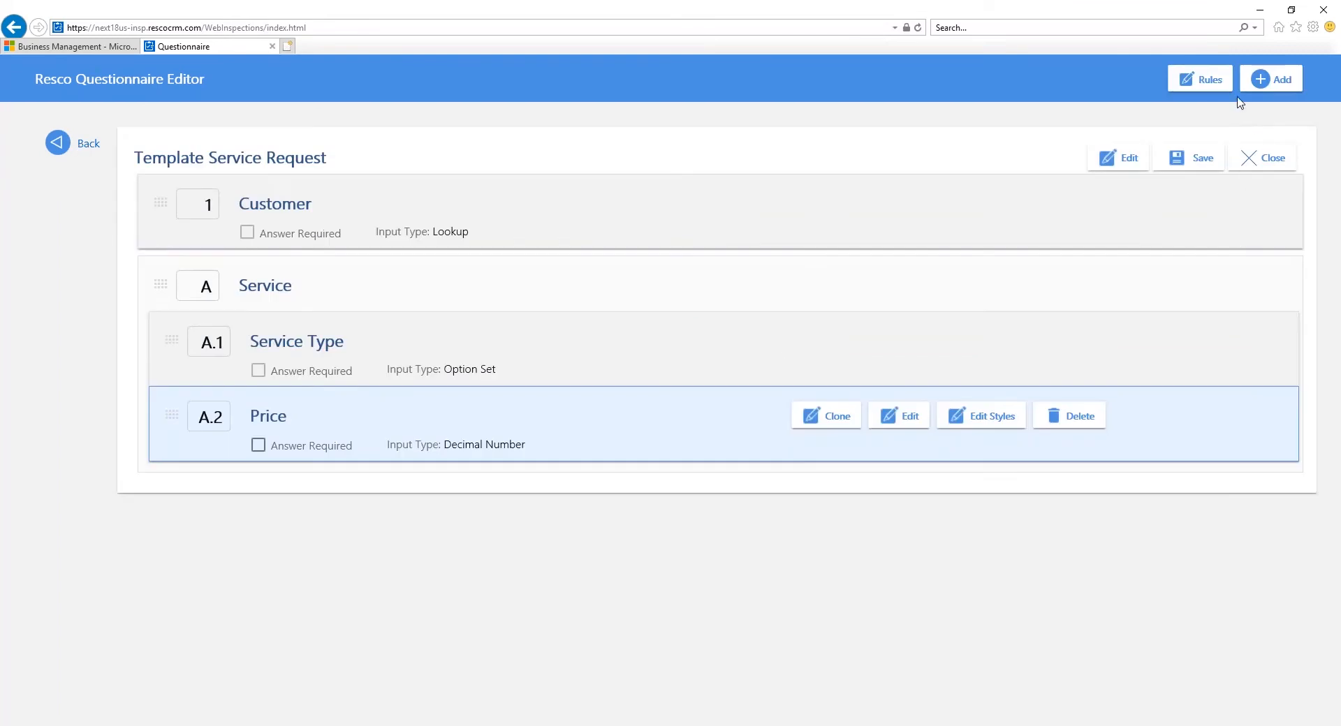
Step: Add a question titled Is Eligible For Discount to the Service group and set its kind to Two Options
click(1270, 83)
click(1179, 110)
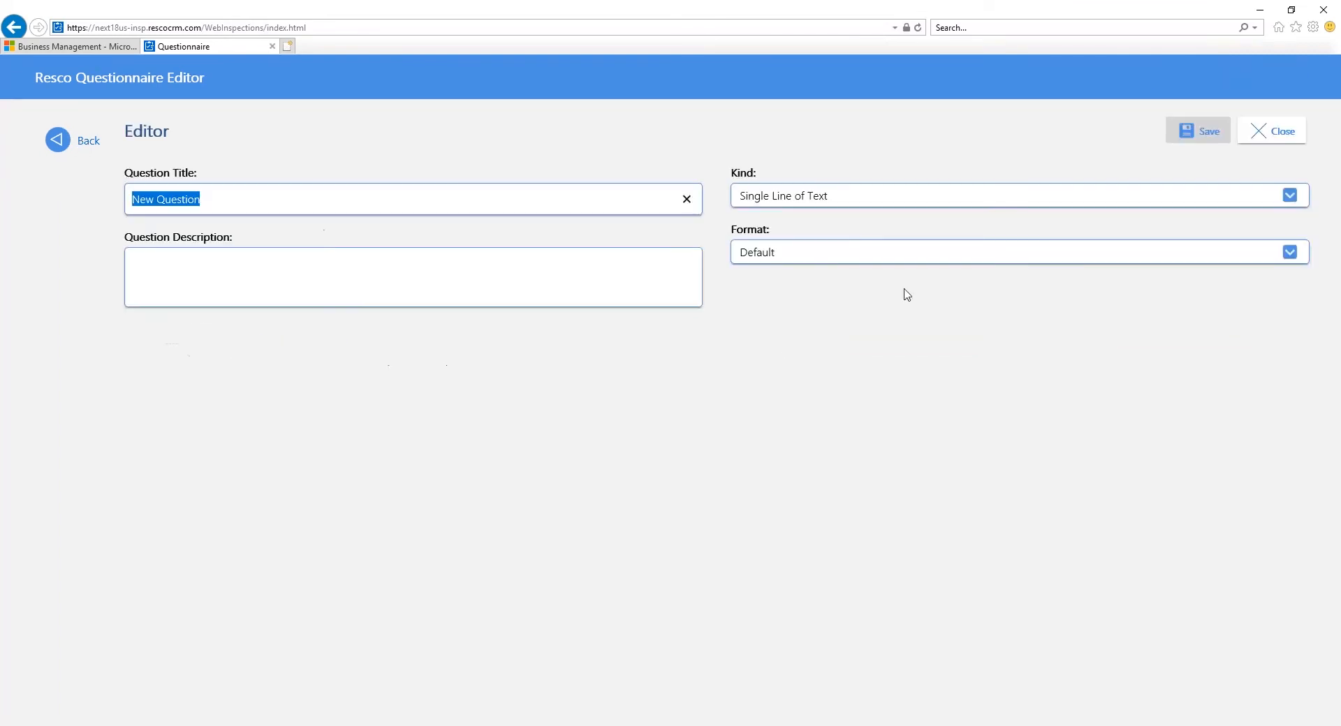
click(802, 206)
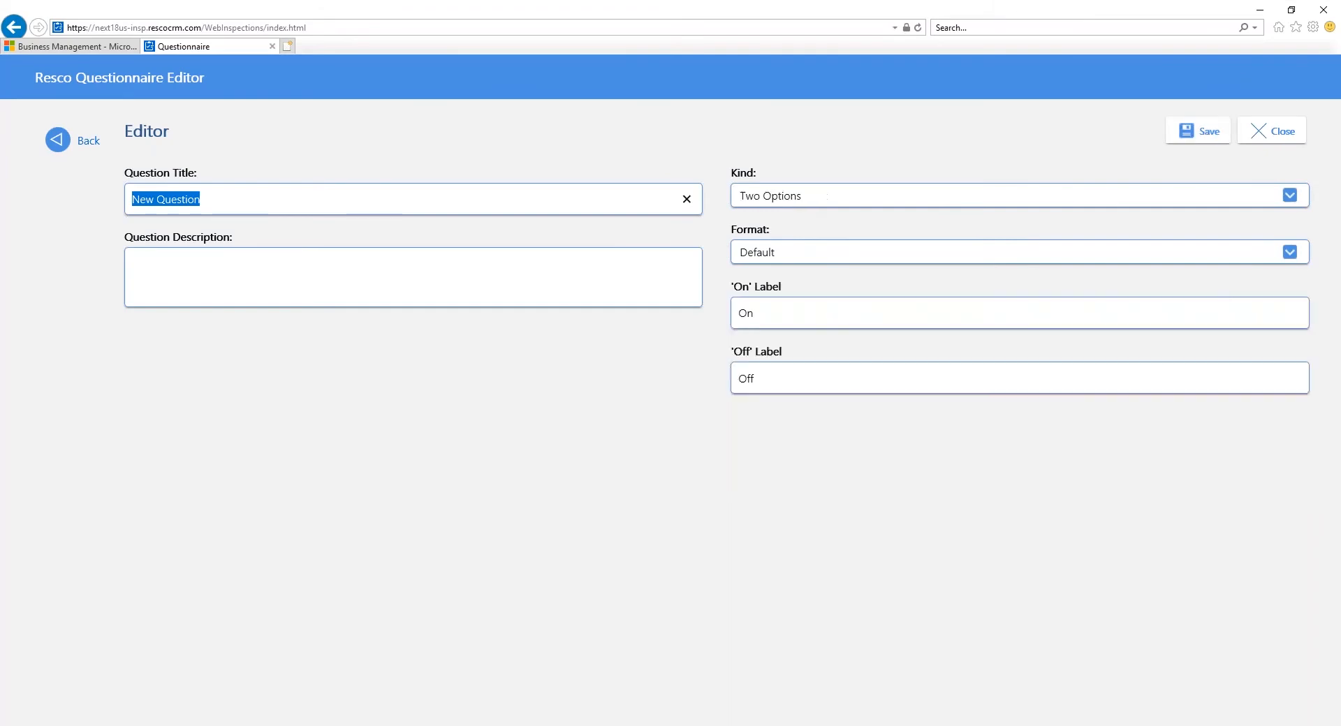
text(Is )
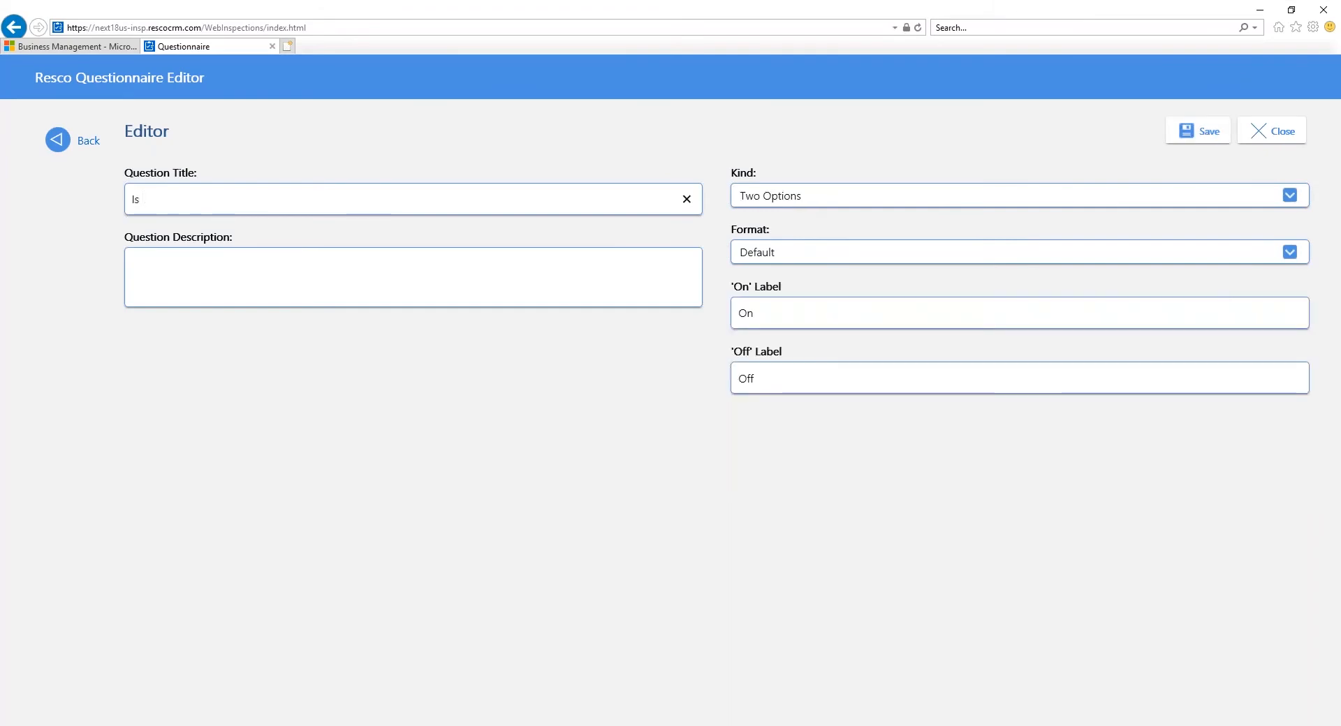
text(Eligible For Discount)
Step: Label the discount eligibility question's on state Yes and off state No, then save the question and return to the questionnaire
drag(761, 316, 745, 314)
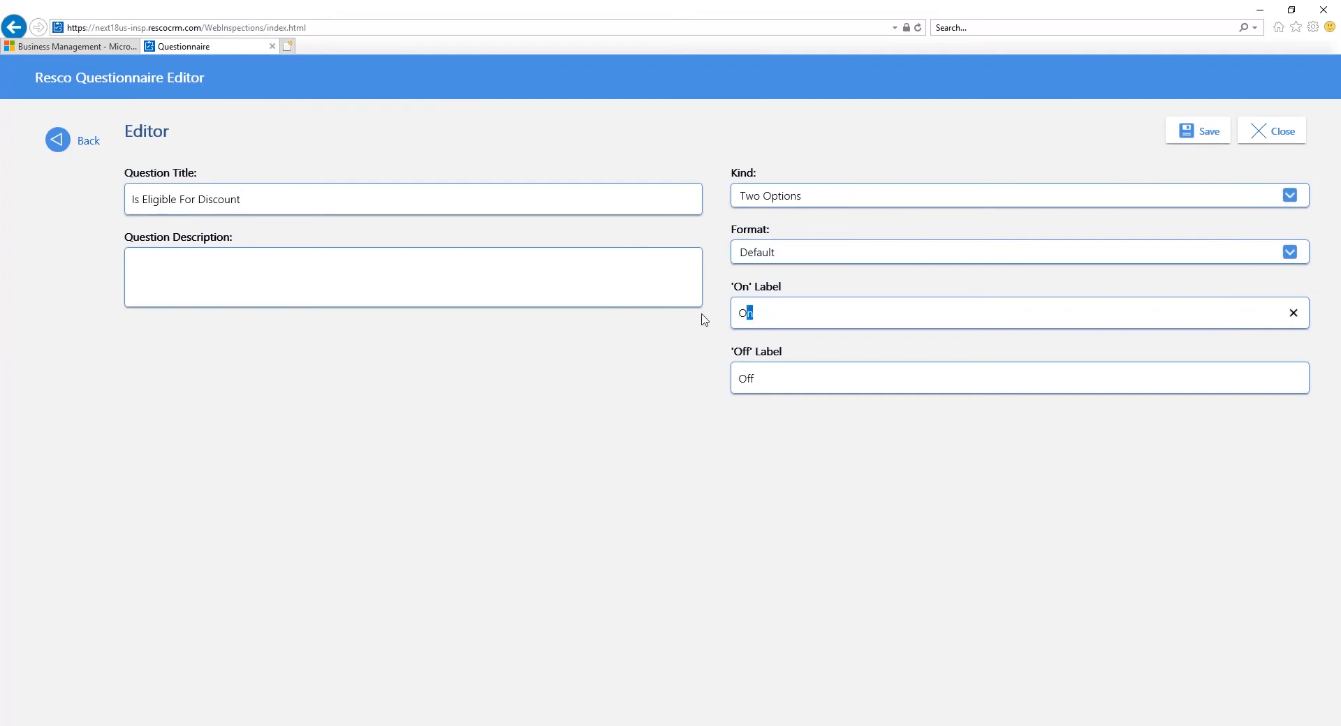
key(BackSpace)
key(BackSpace)
text(Yes)
drag(761, 368, 738, 378)
text(No)
click(1213, 137)
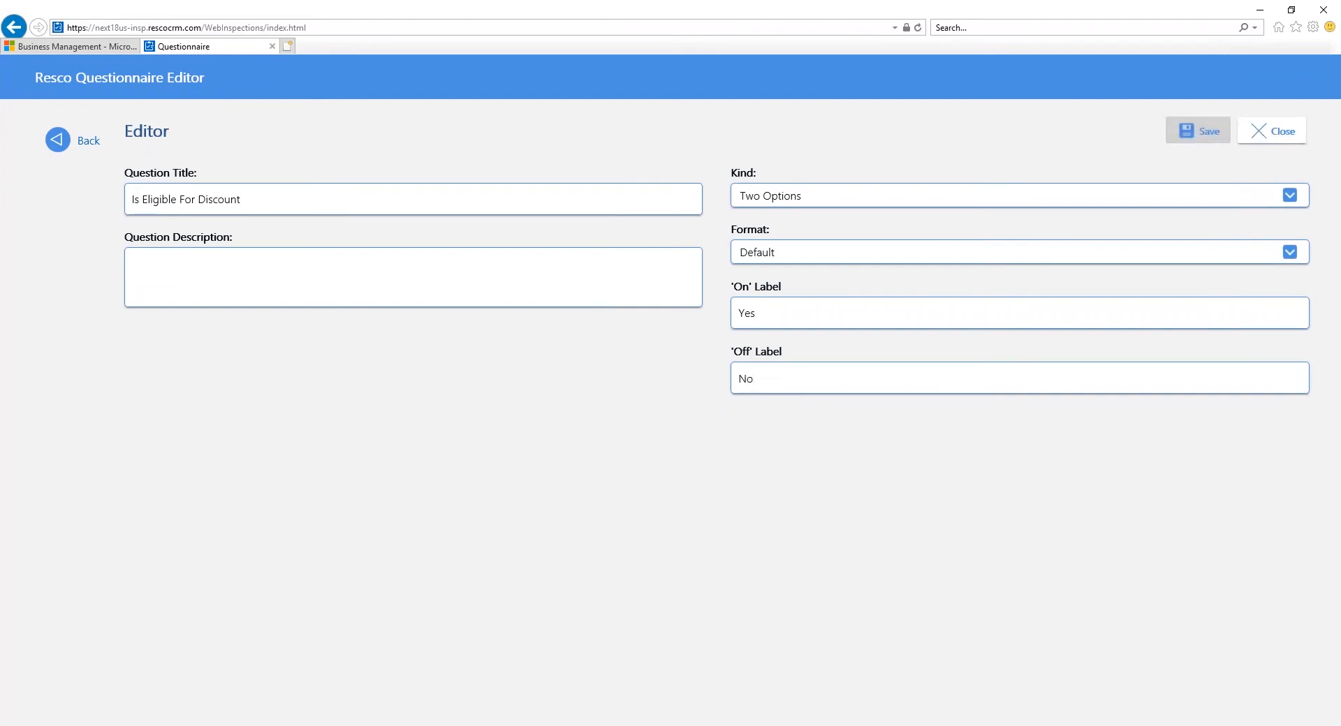
click(52, 145)
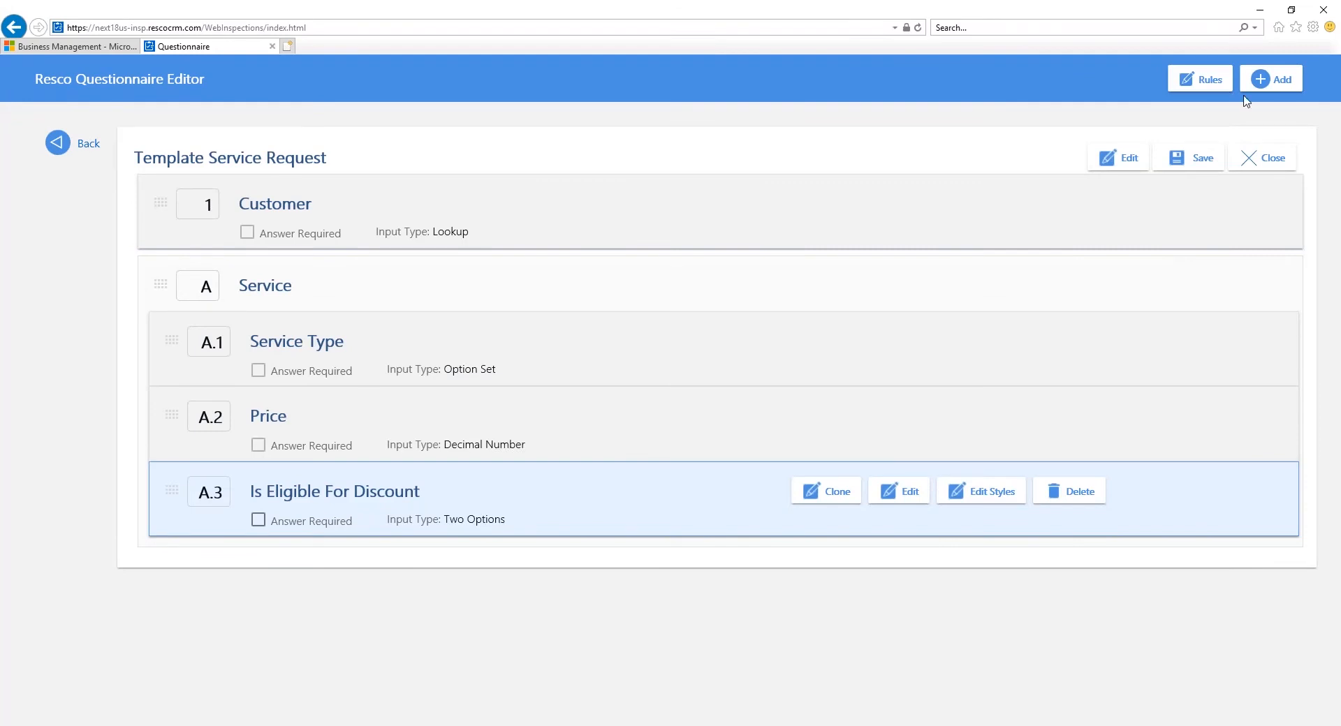
Step: Add a Decimal Number question titled Discount with precision 2 to the Service group and save it
click(1263, 88)
click(1230, 112)
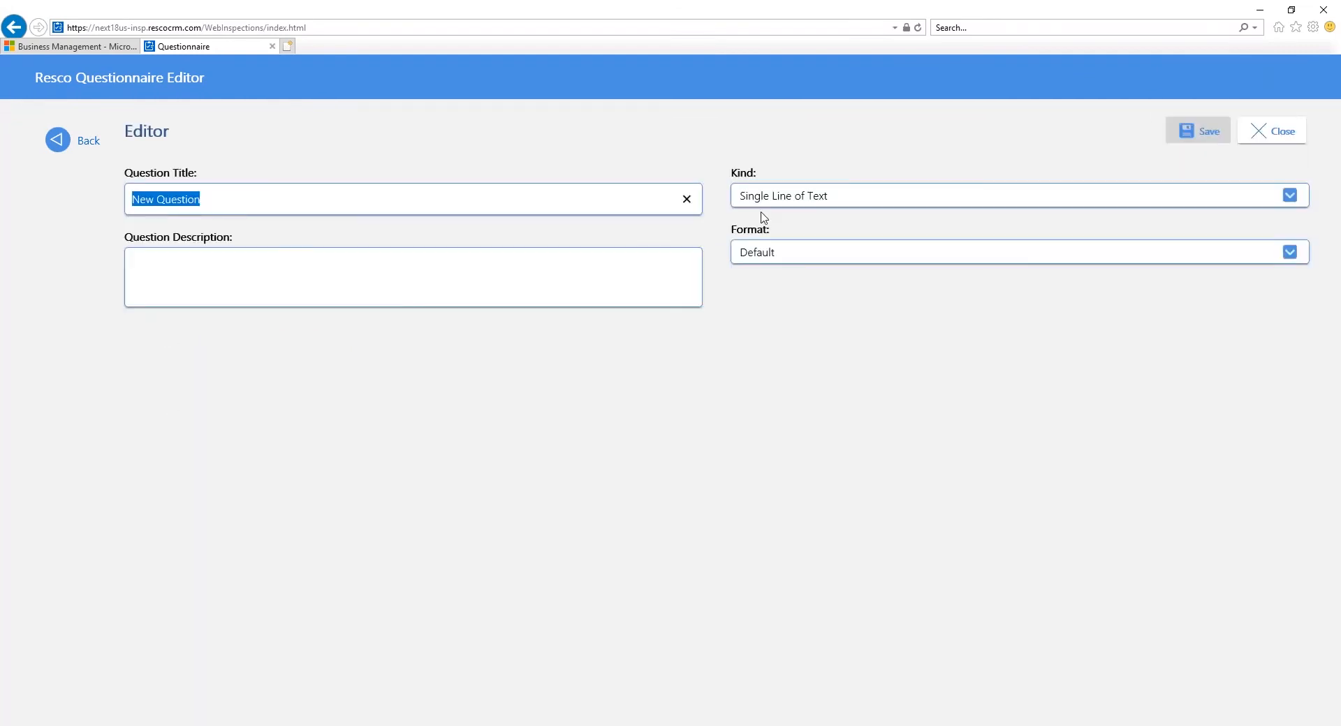
text(Discove)
key(BackSpace)
key(BackSpace)
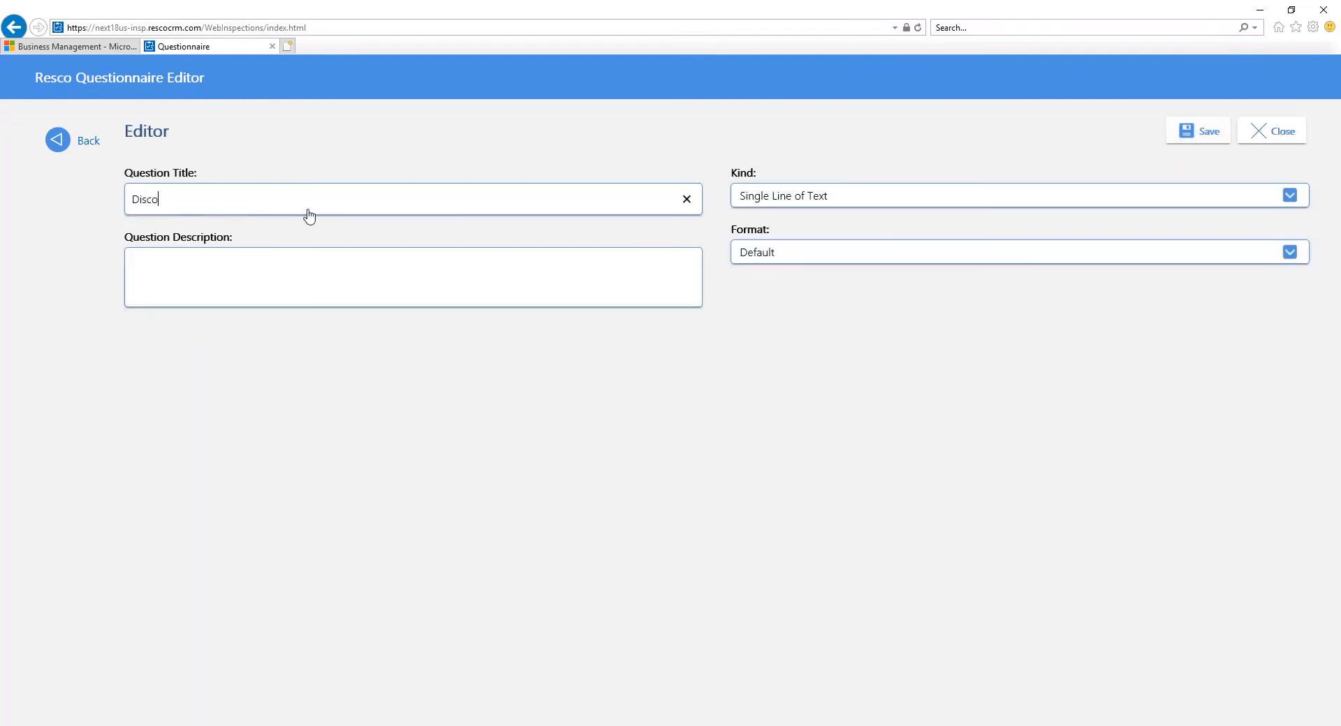
text(unt)
click(817, 200)
click(823, 122)
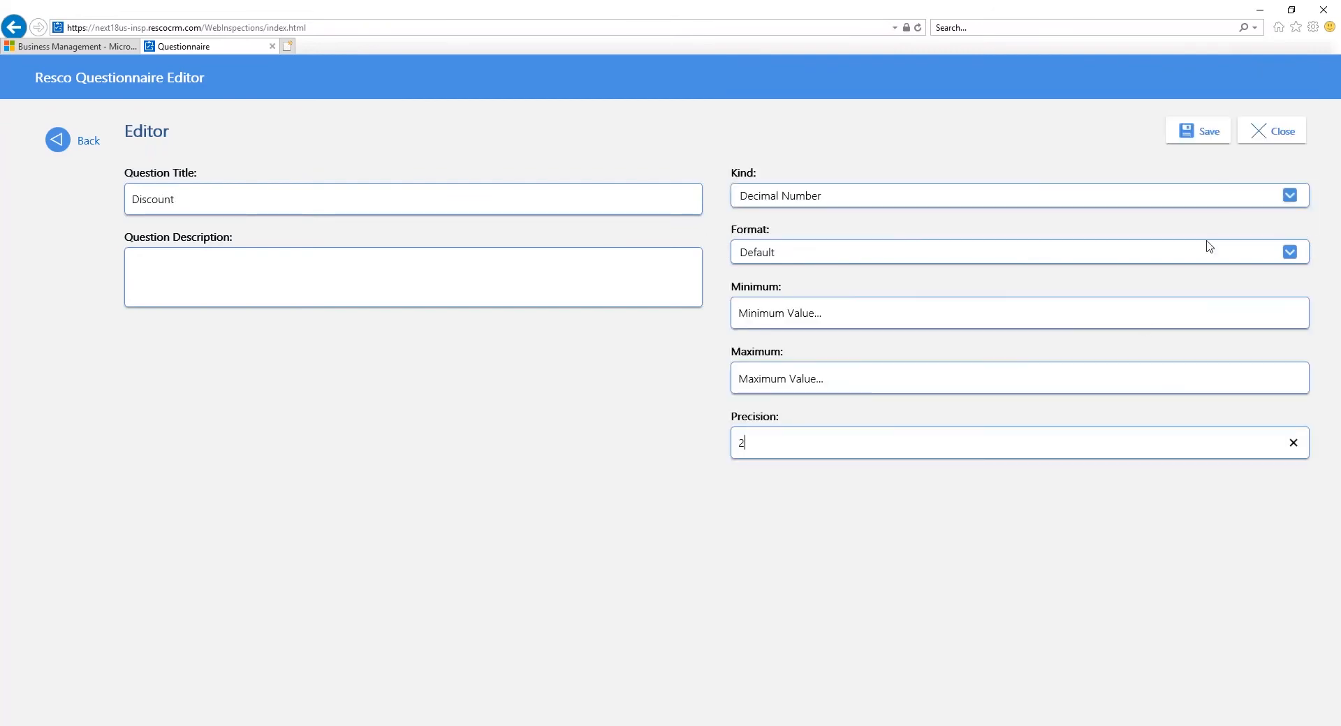
click(1213, 137)
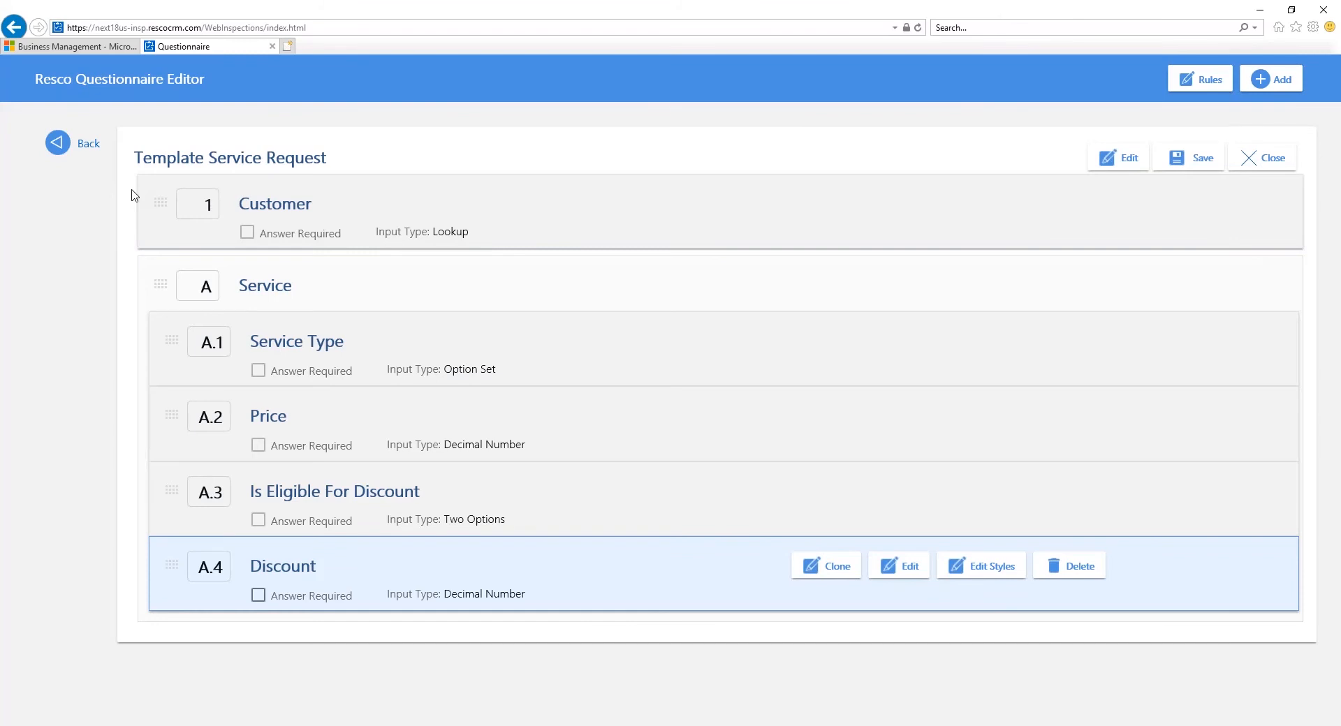
Step: Open the On Change rule of the Service question group for editing
click(512, 277)
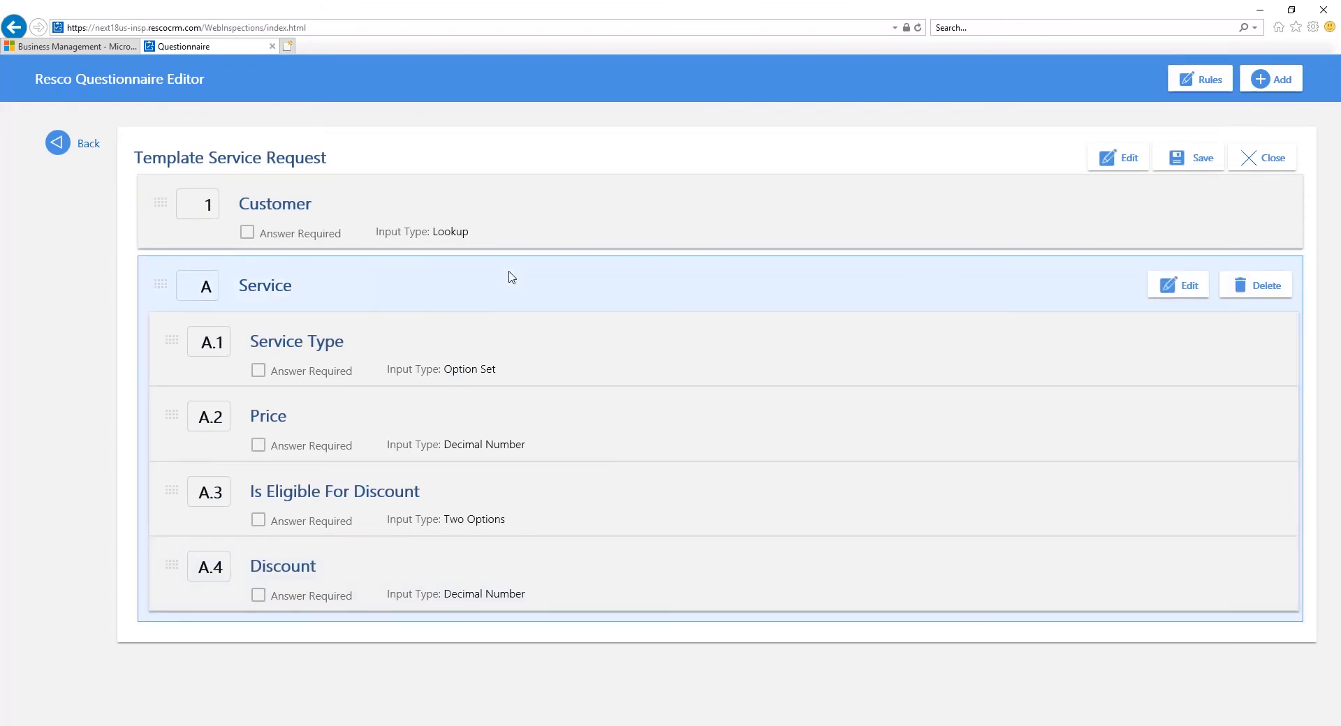
click(1165, 287)
click(1252, 71)
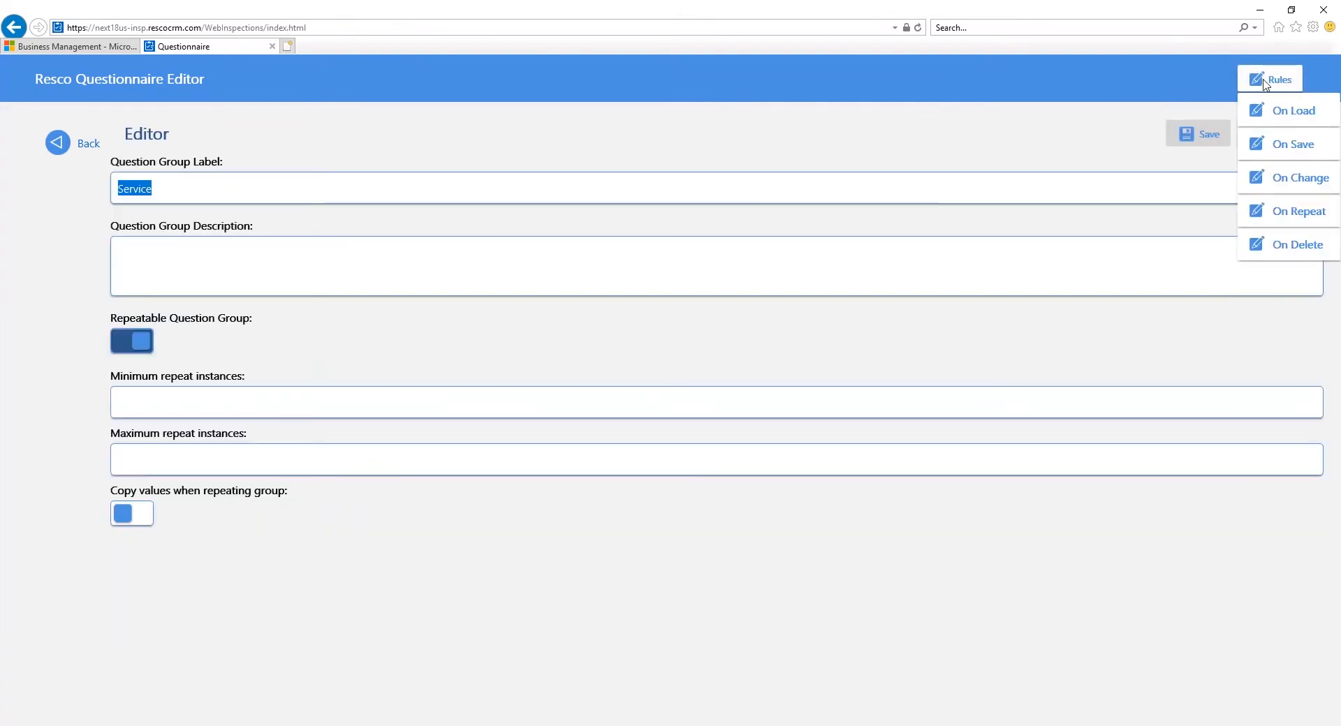
click(1295, 183)
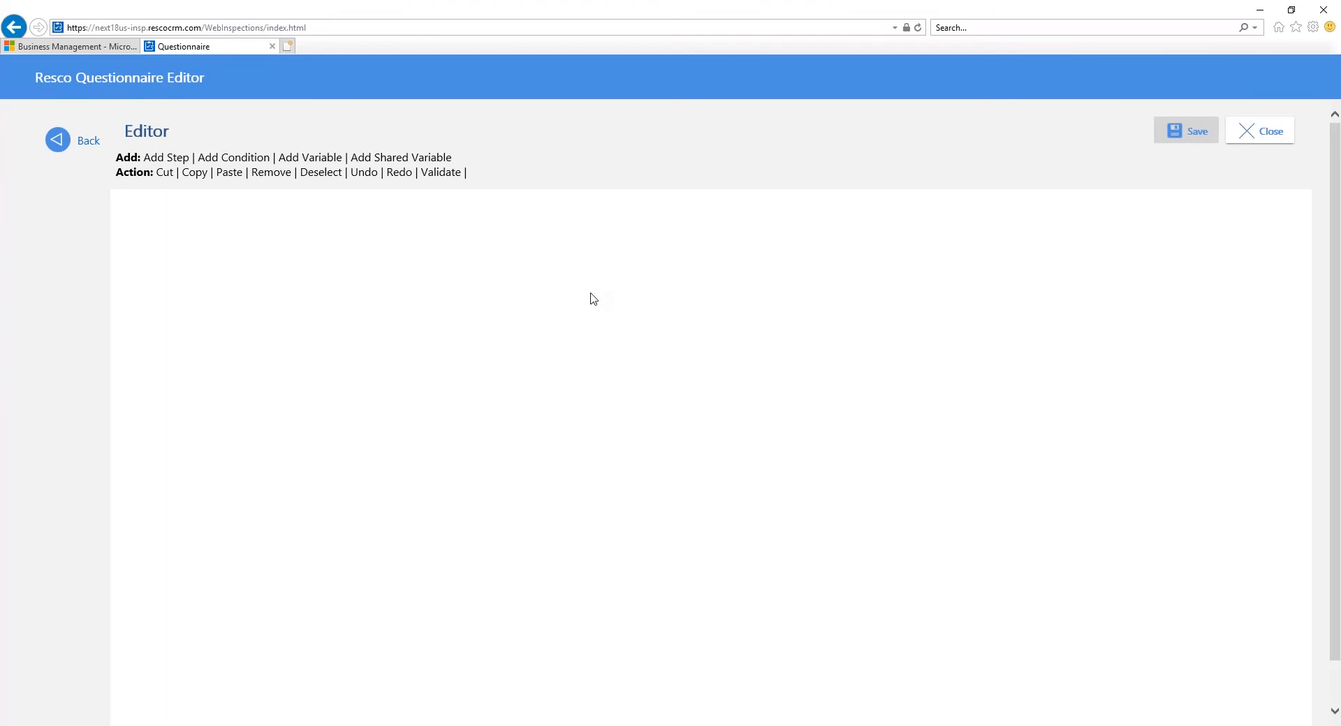
Step: Add a condition to the rule that checks whether ChangedItem Equals is-eligible-for-discount
click(247, 160)
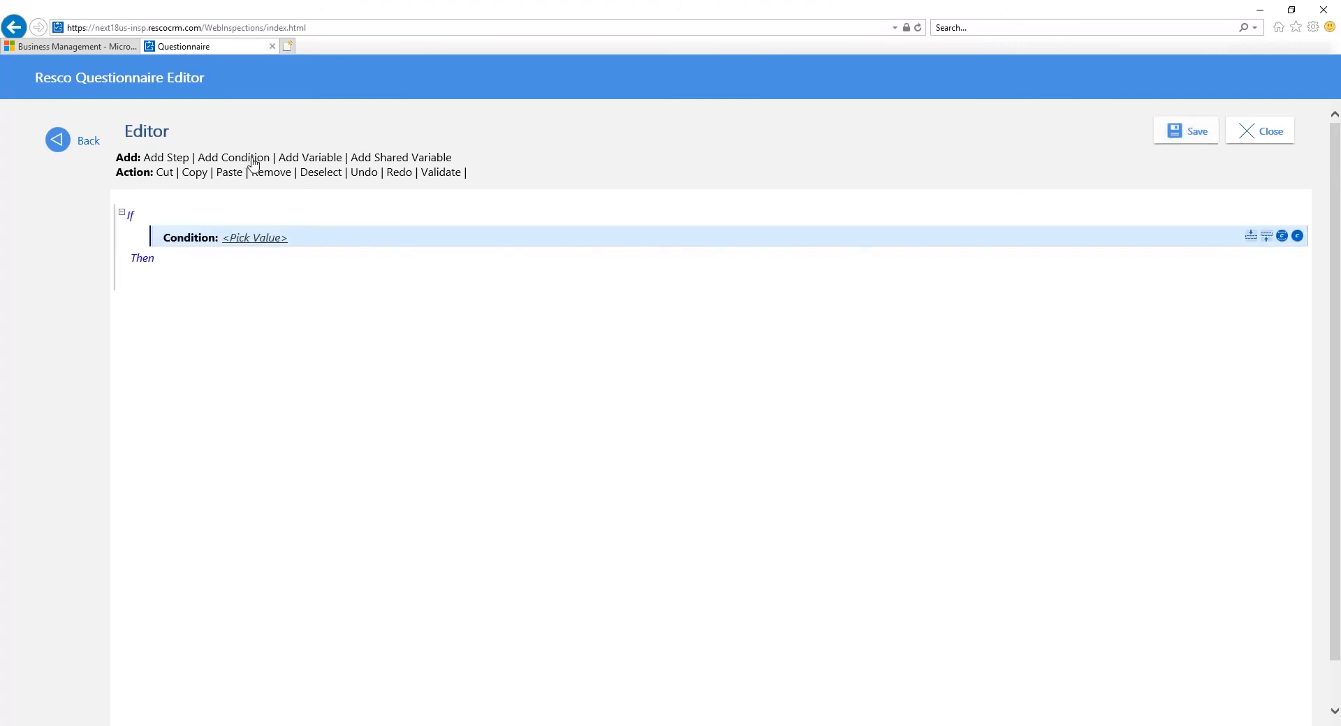
click(255, 239)
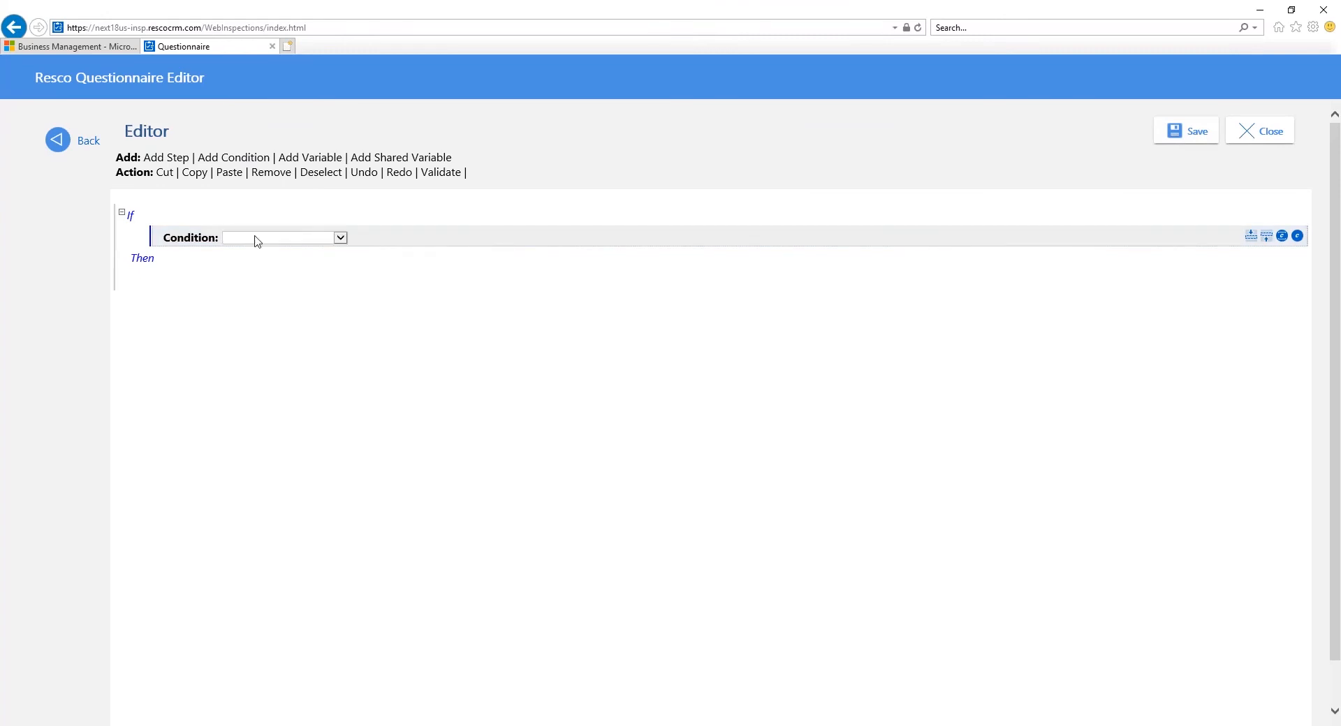
click(256, 239)
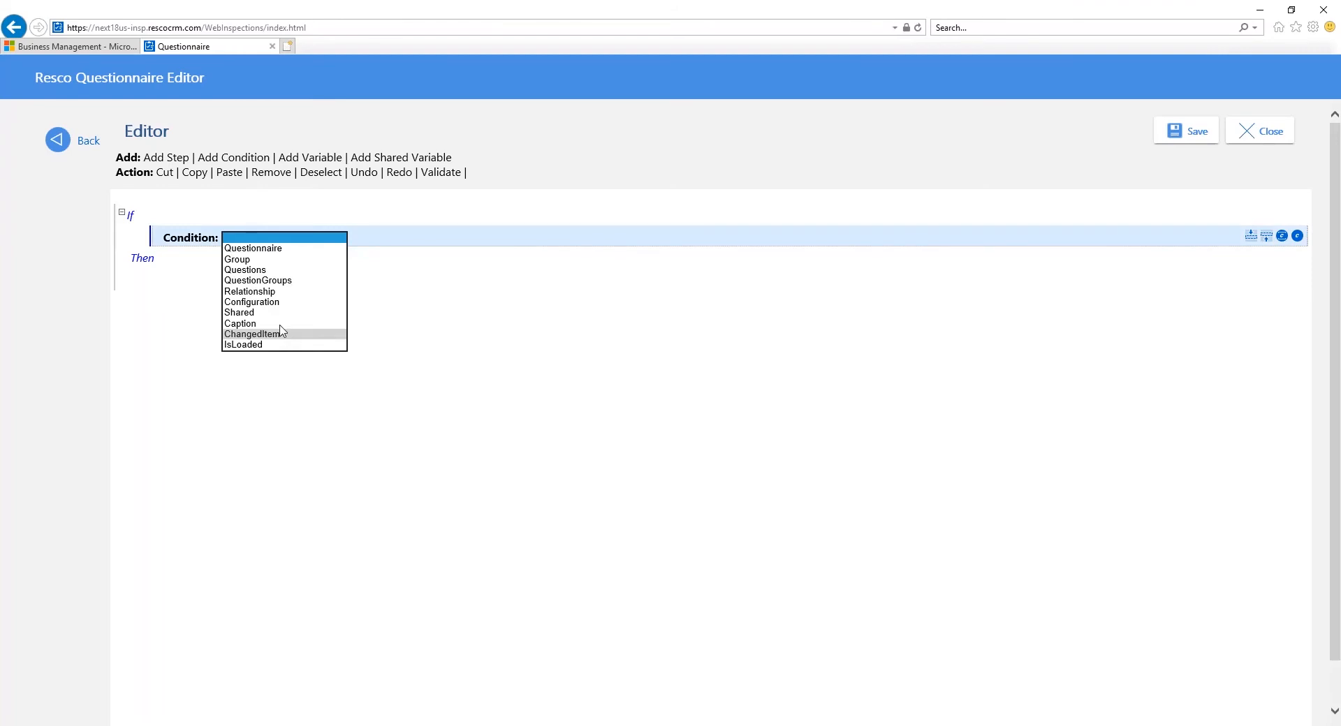
click(282, 333)
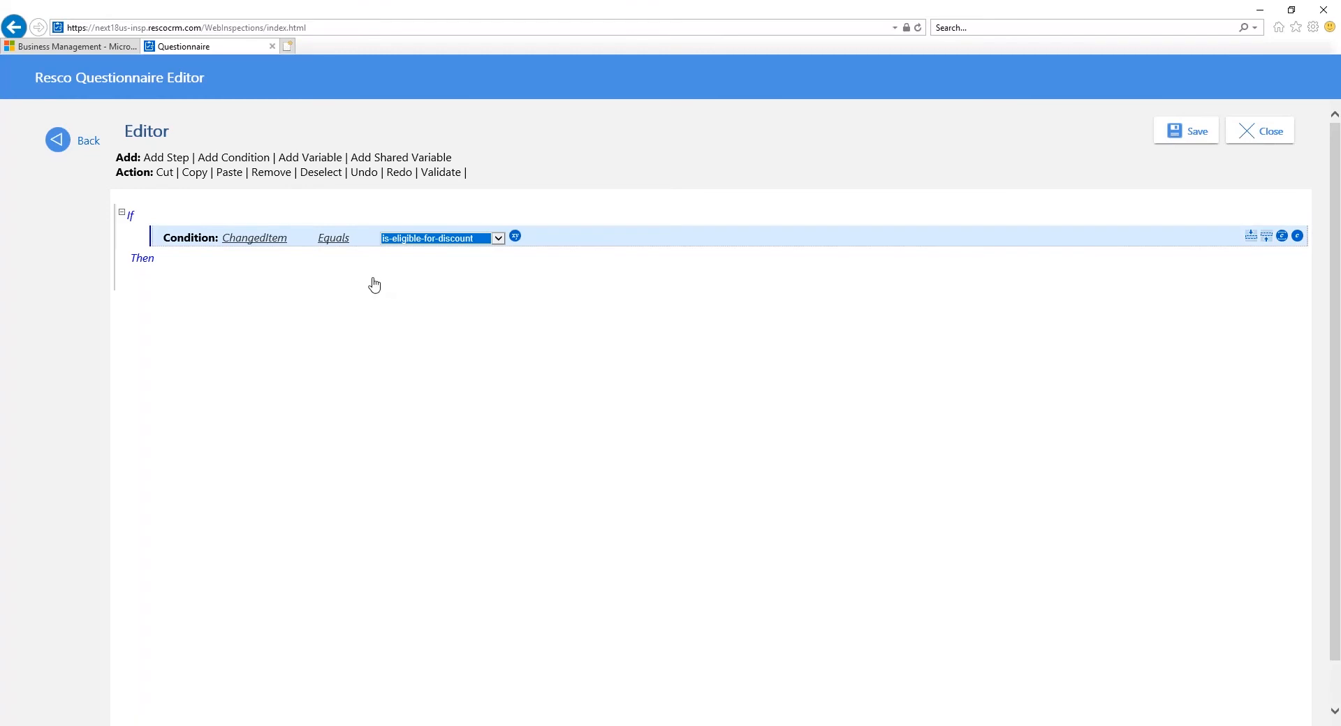
Step: Add a step under the eligibility condition that assigns the is-eligible-for-discount question's Value to the discount question's IsVisible property
click(180, 158)
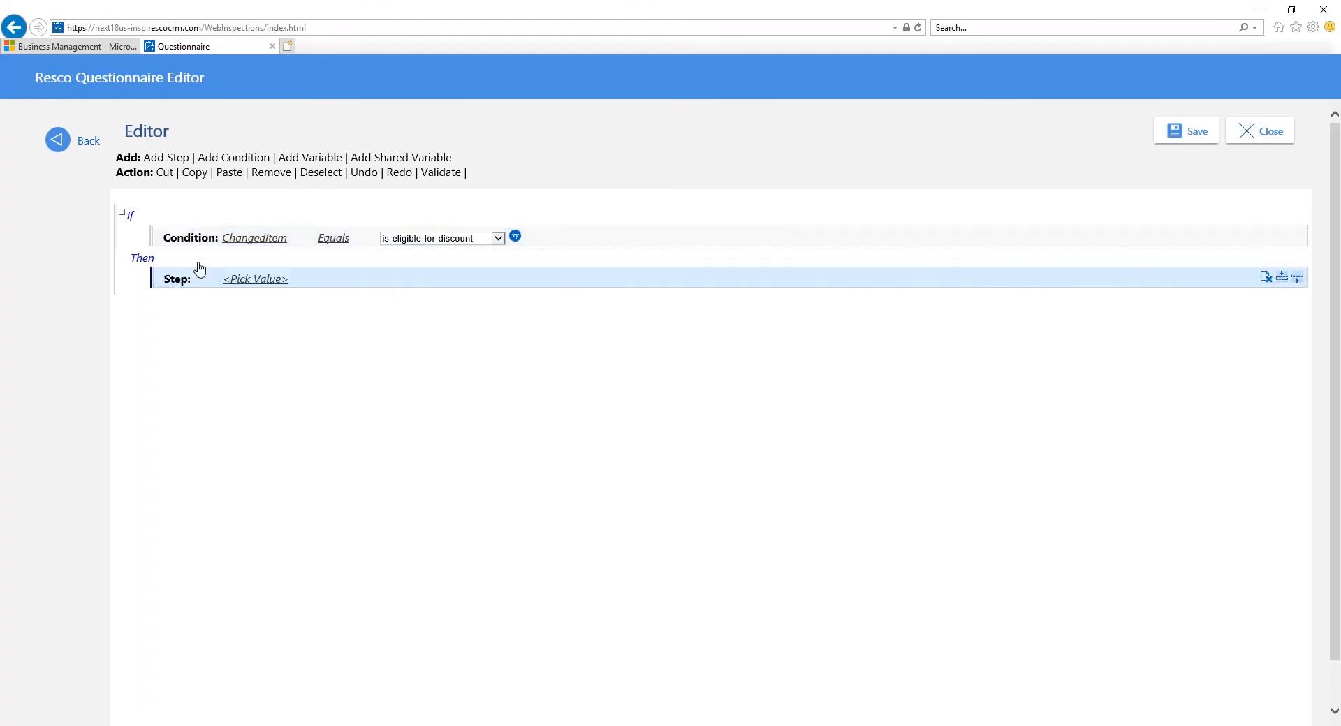
click(278, 280)
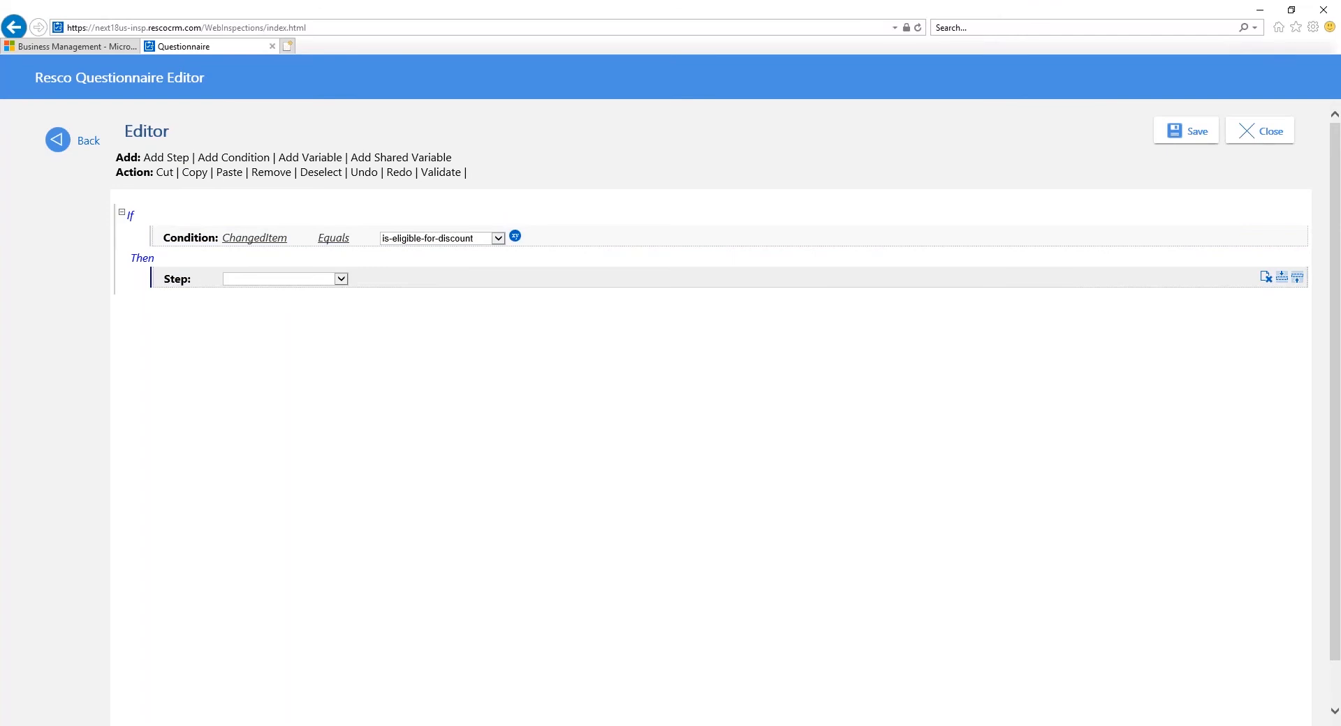
click(325, 322)
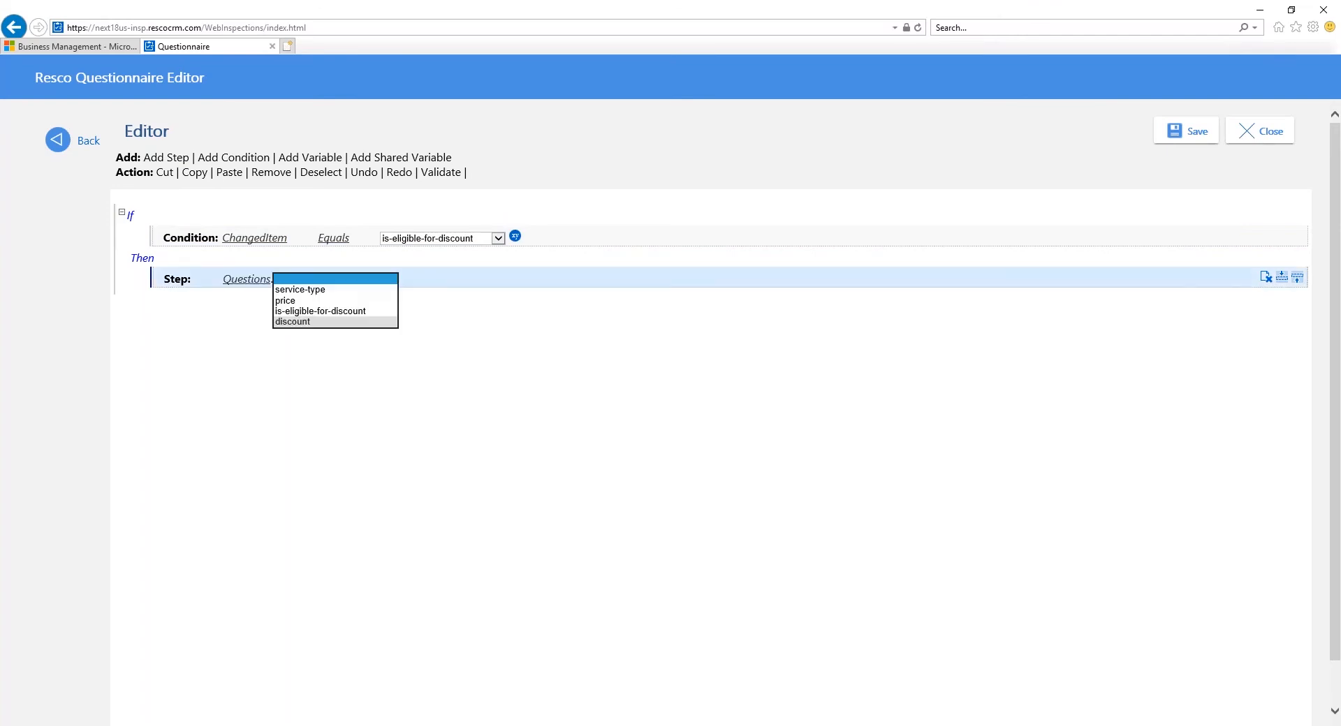
click(325, 322)
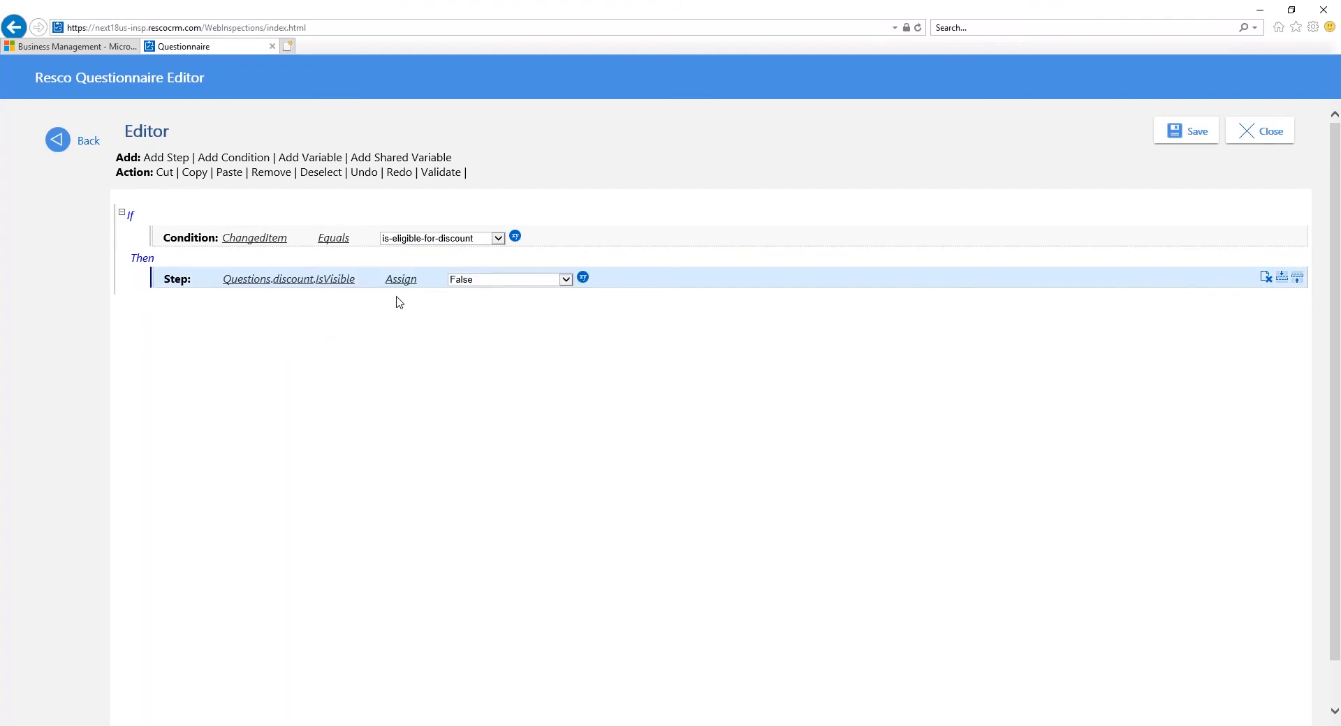
click(590, 313)
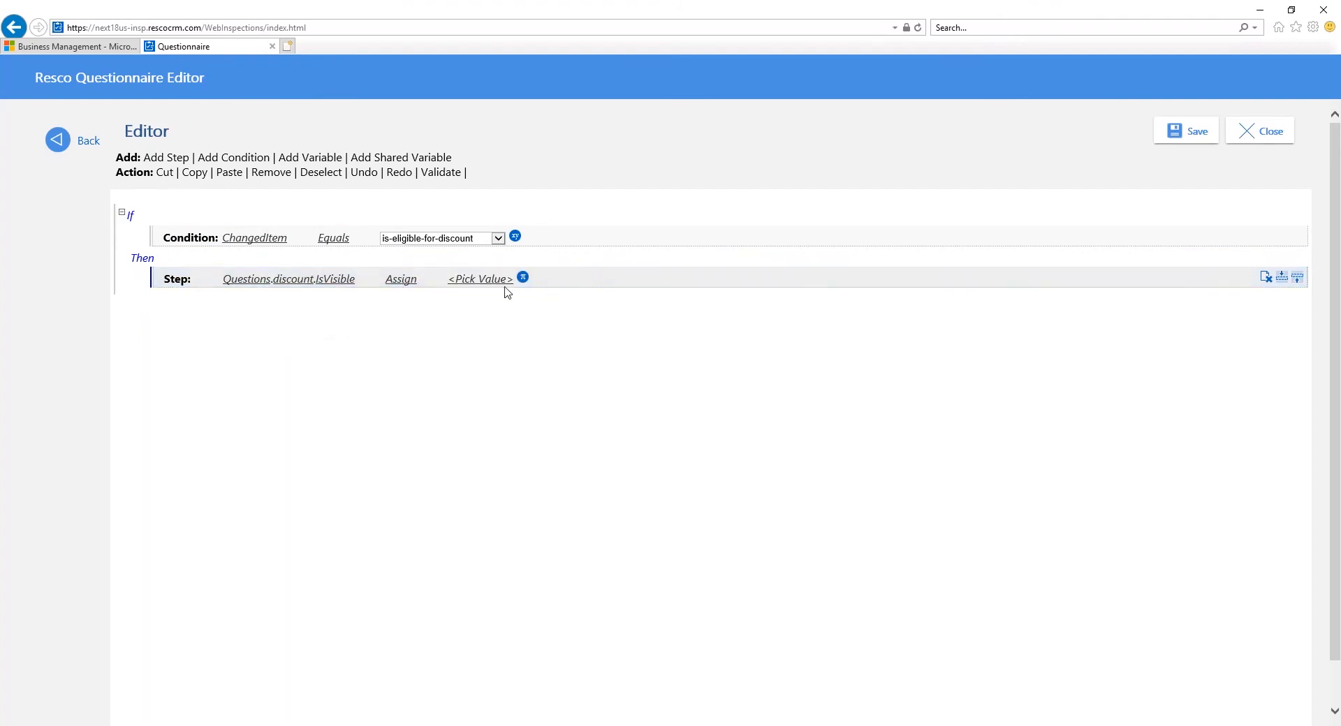
click(482, 280)
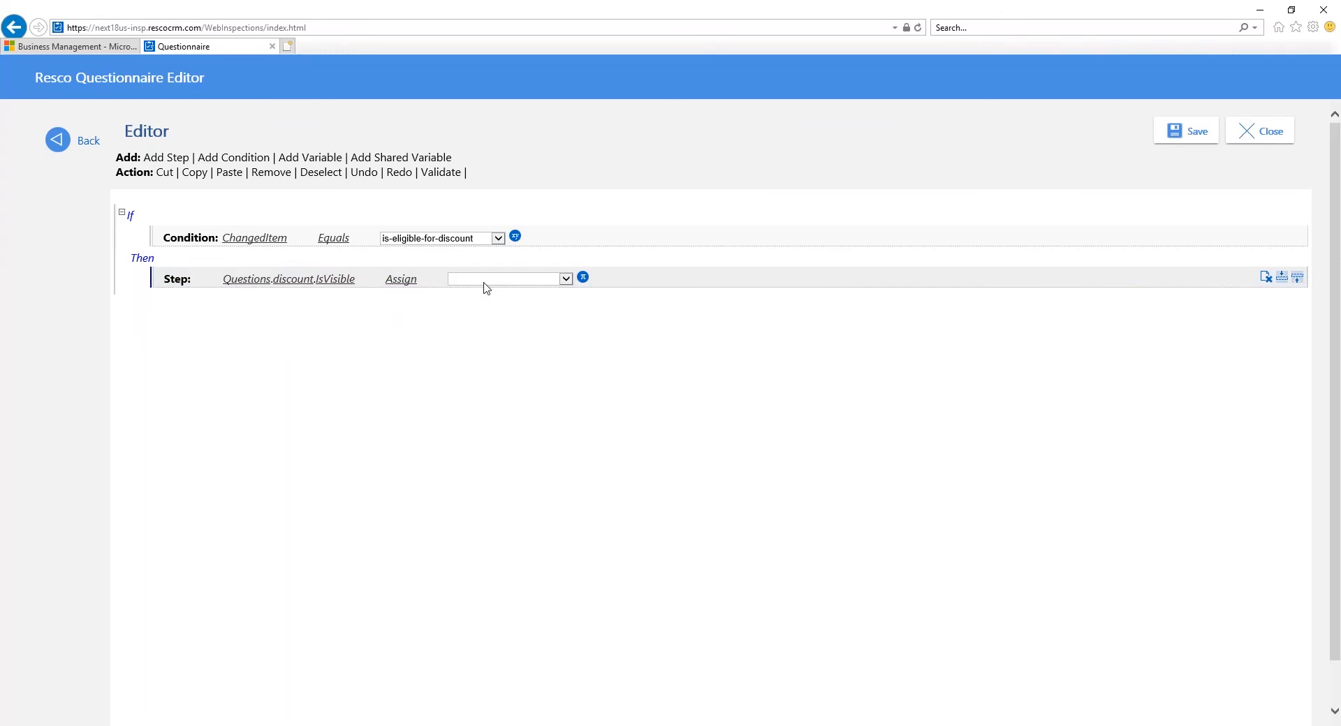
click(487, 289)
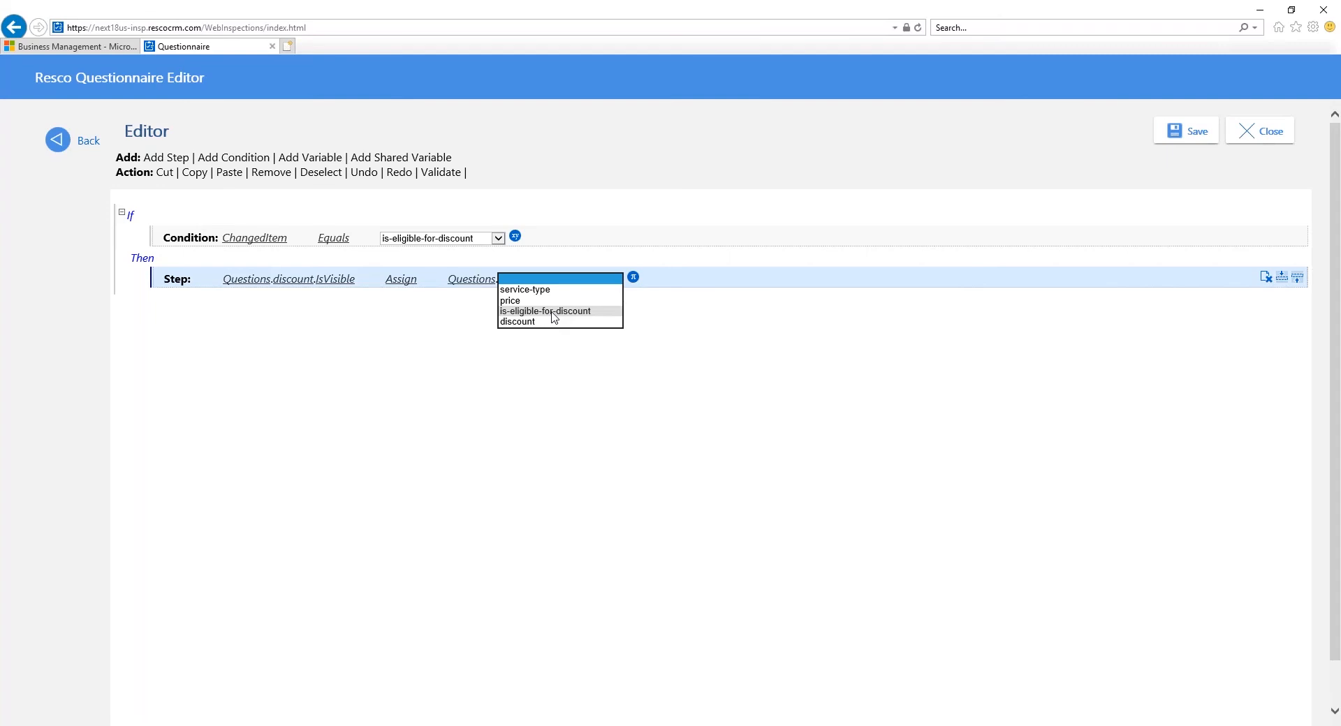
click(555, 312)
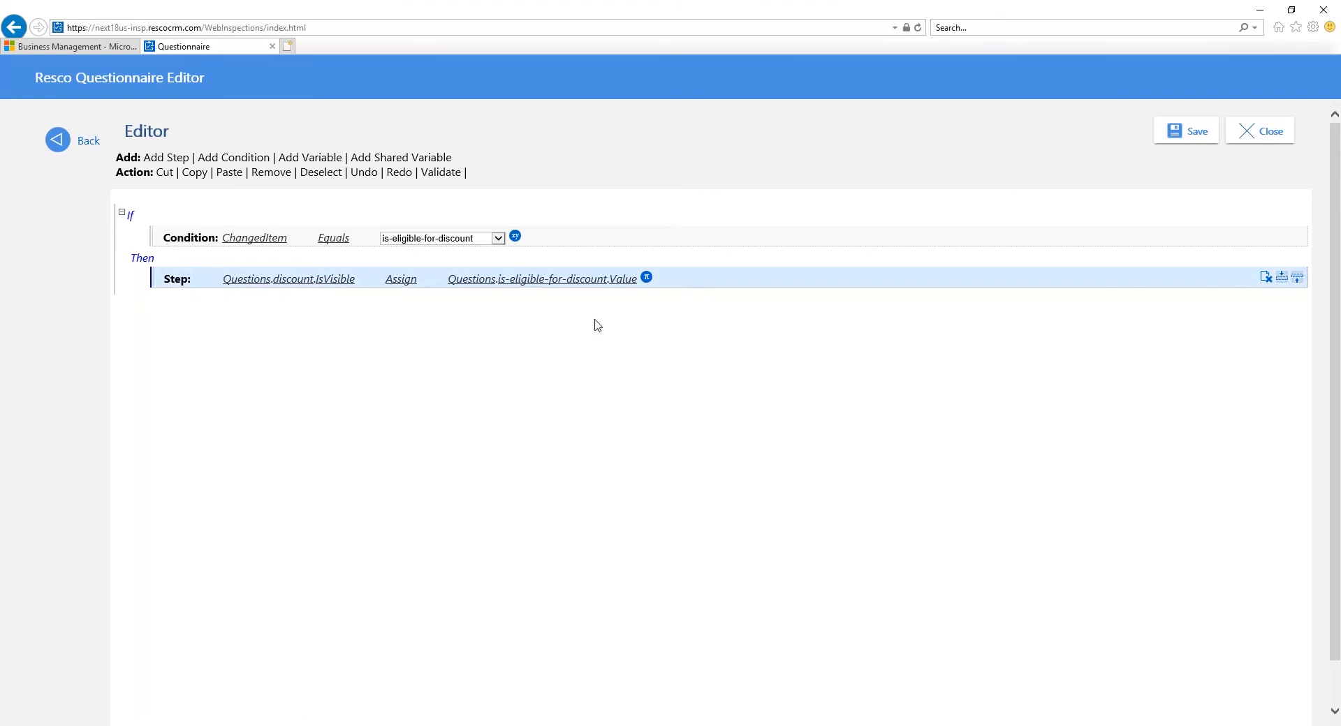
Step: Add an Else If branch with the condition ChangedItem Equals discount
click(770, 217)
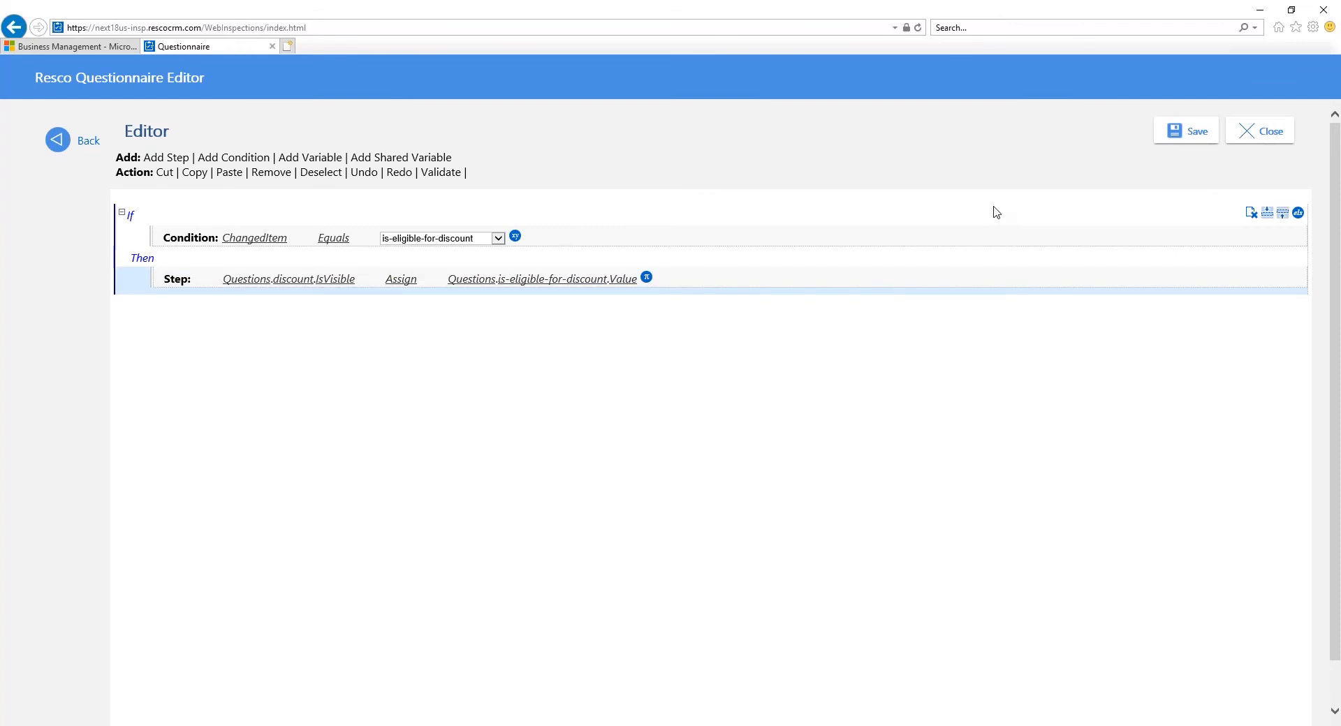
click(1297, 213)
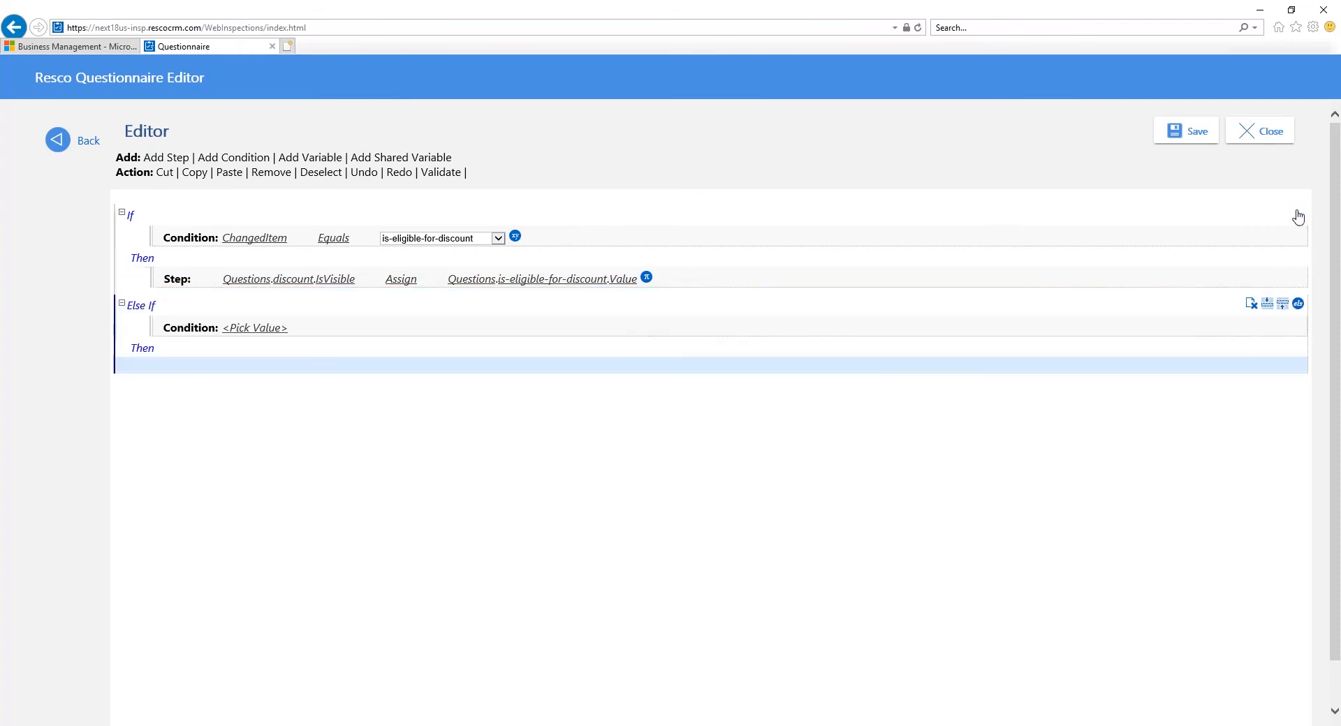
click(264, 331)
click(255, 328)
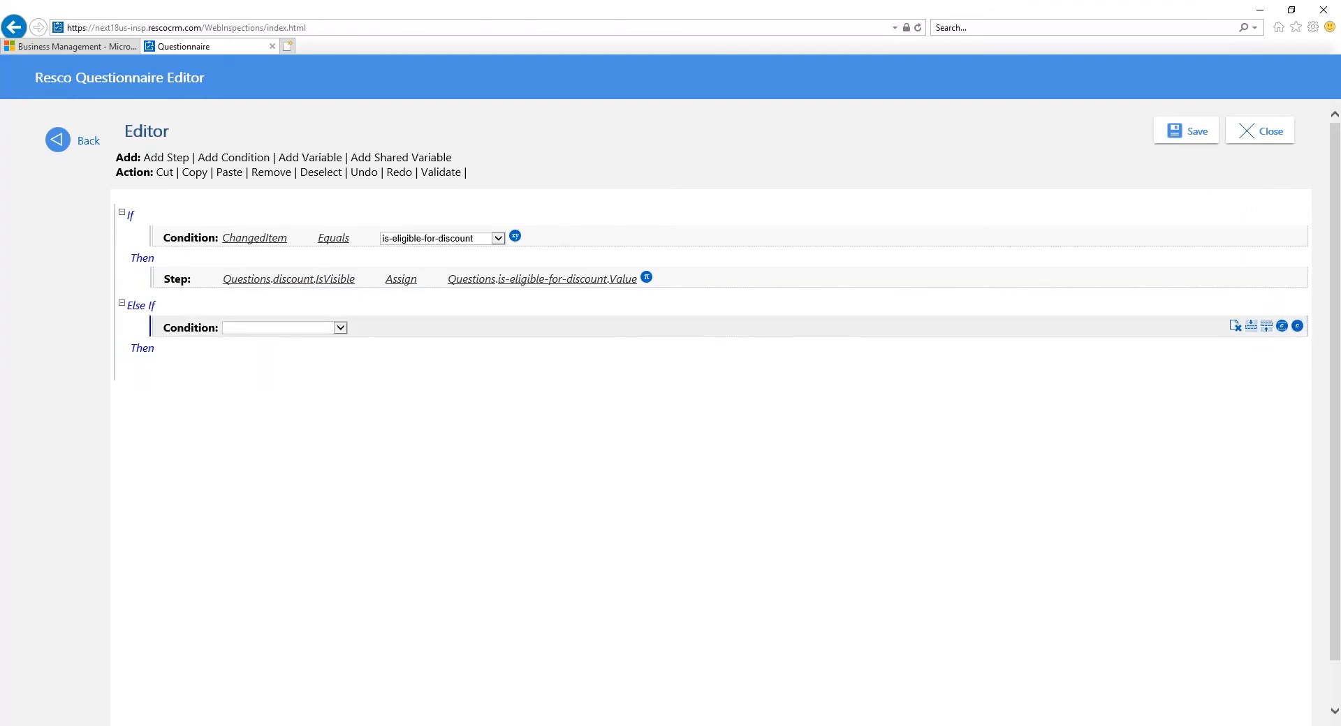
click(255, 328)
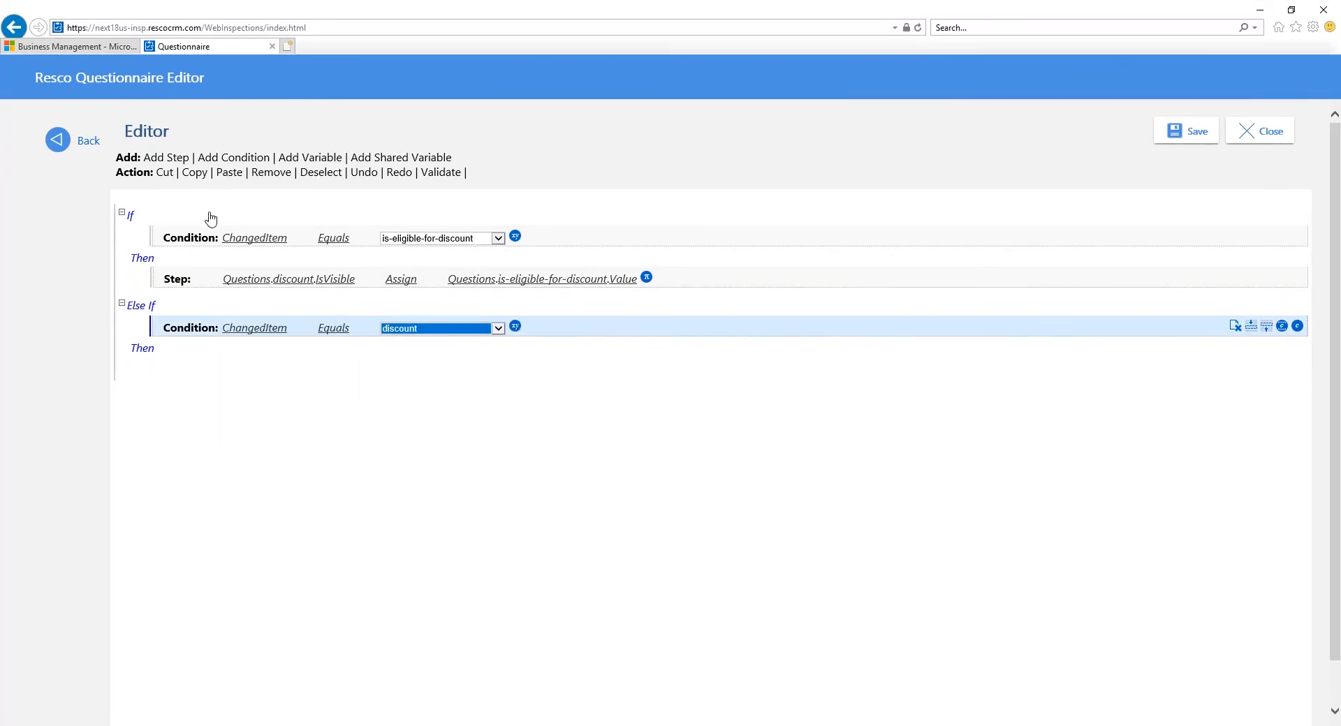
Step: Nest a condition in the Else If branch checking that the discount question's Value Is Greater Than the price question's Value
click(206, 158)
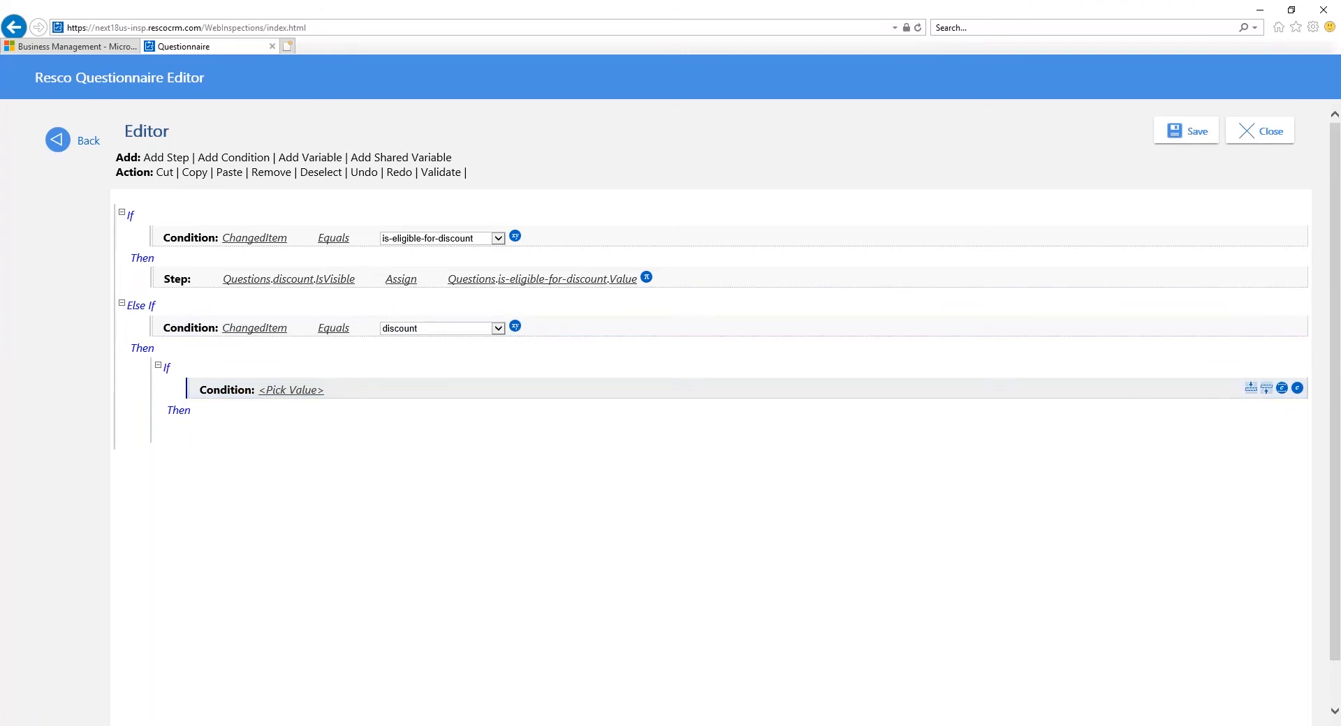
click(311, 391)
click(310, 397)
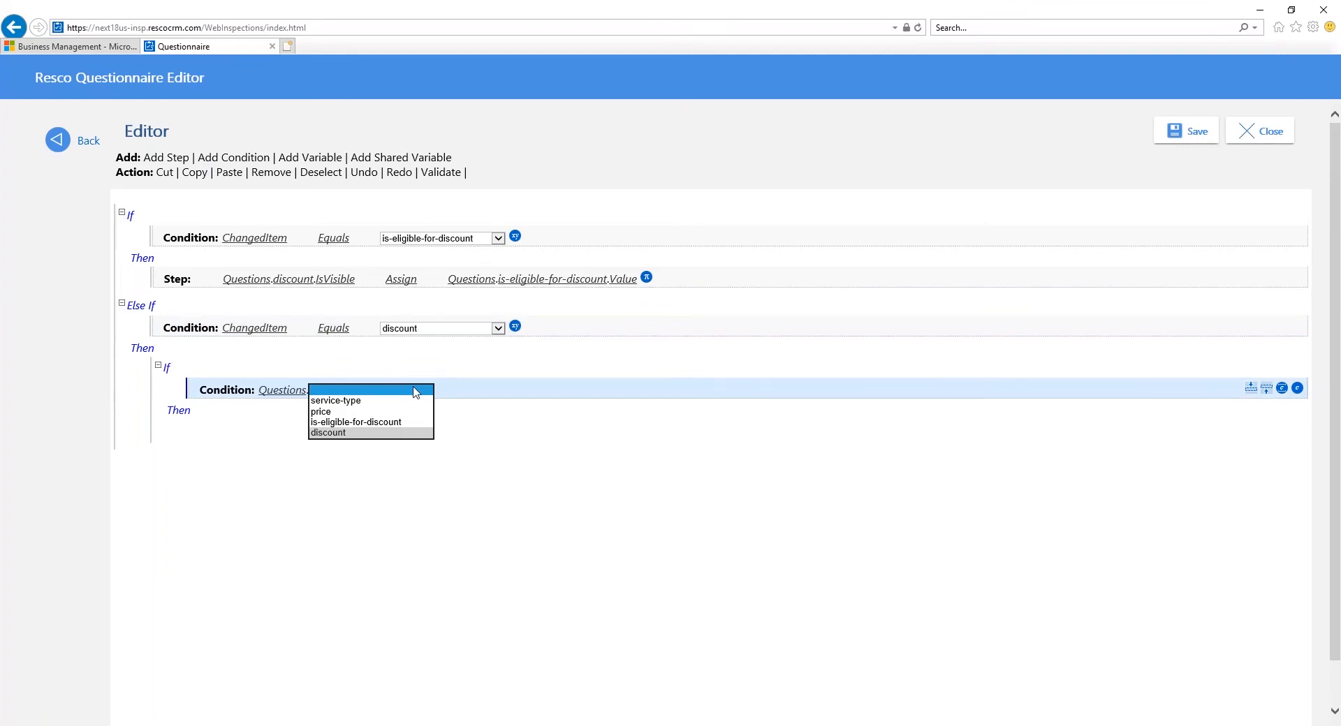
click(370, 433)
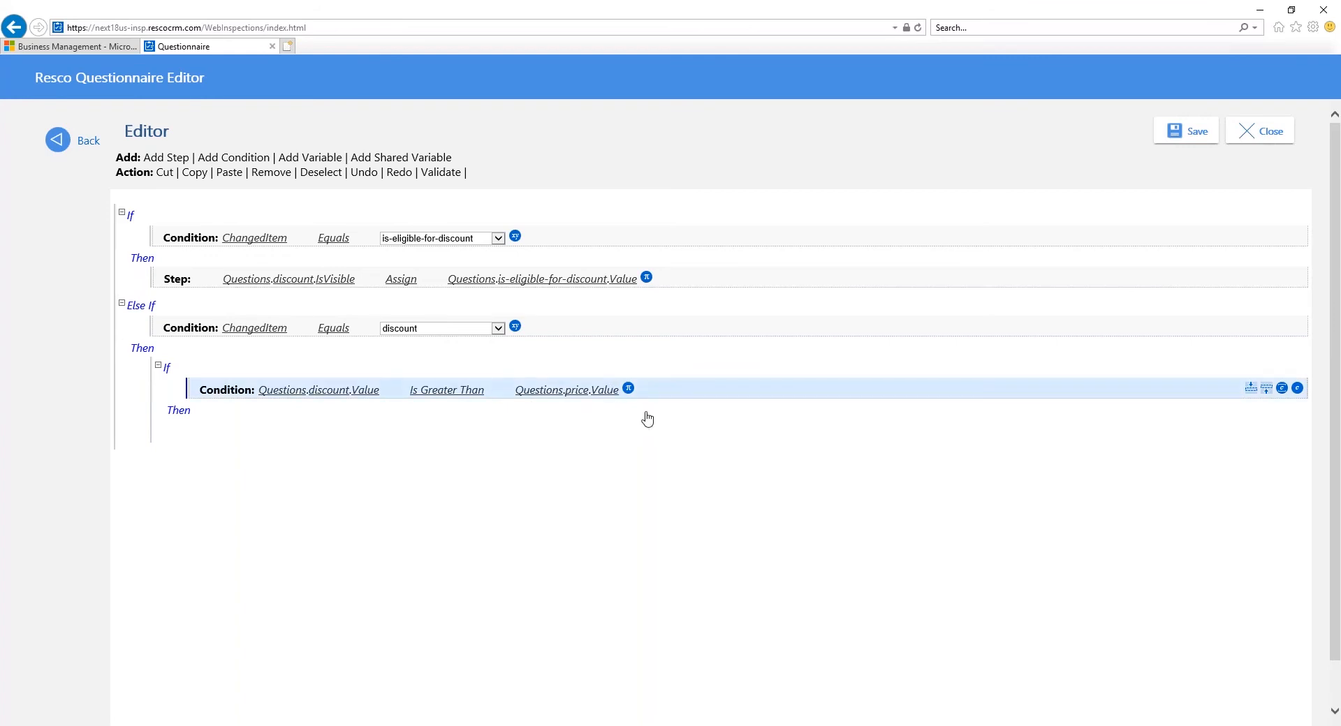
Step: Add a step under the nested condition that assigns "Discount can't be more than price!" to the discount question's ErrorMessage property
click(159, 158)
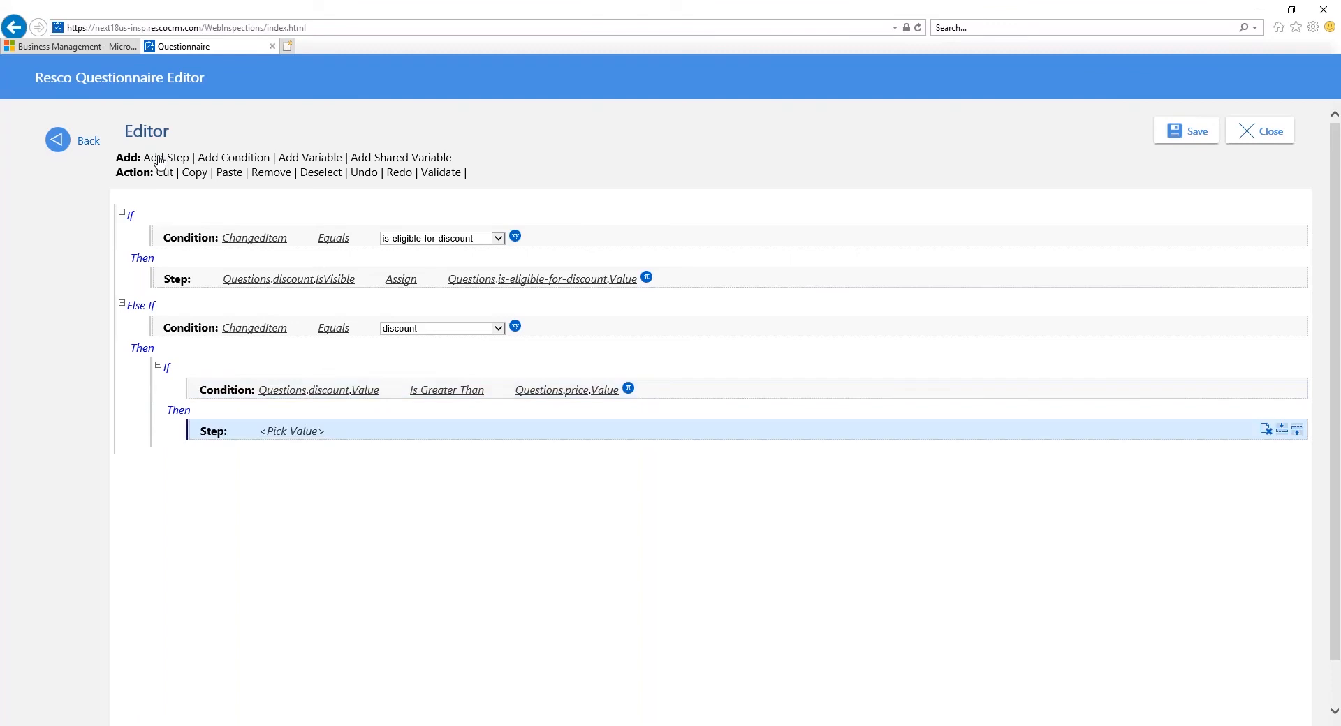
click(307, 431)
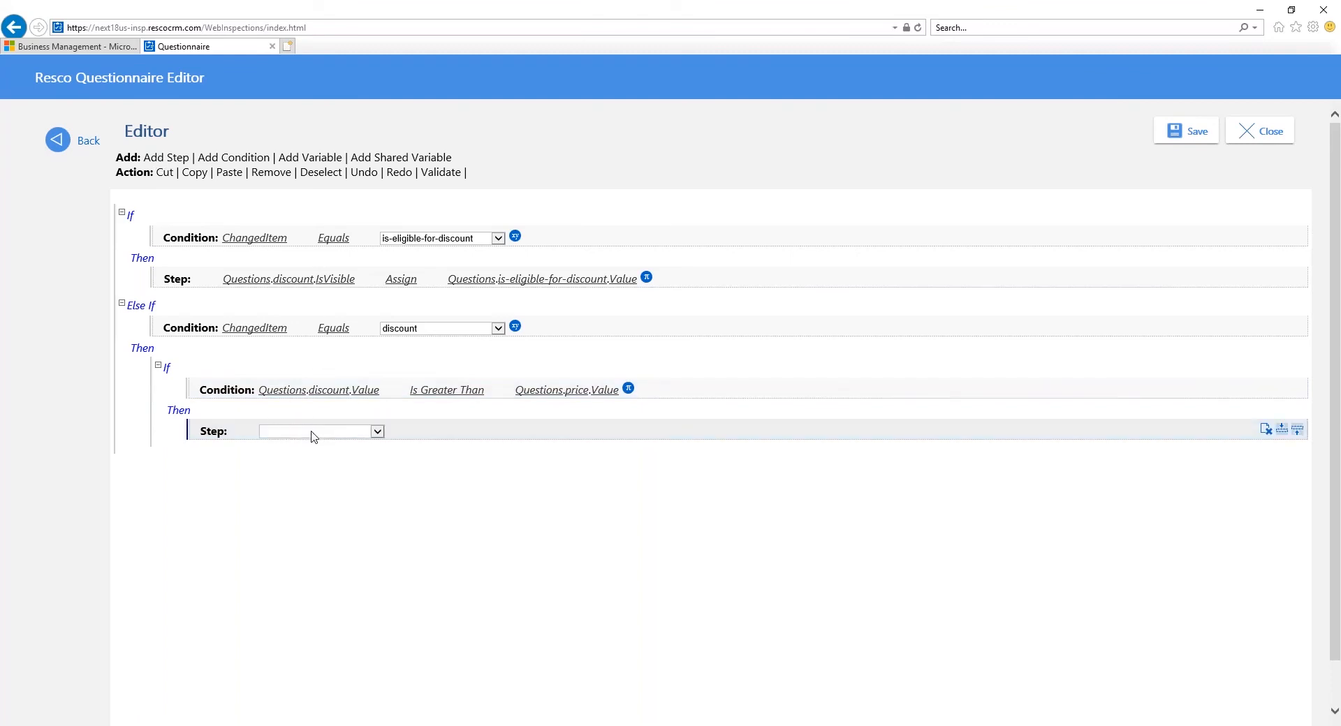
click(313, 432)
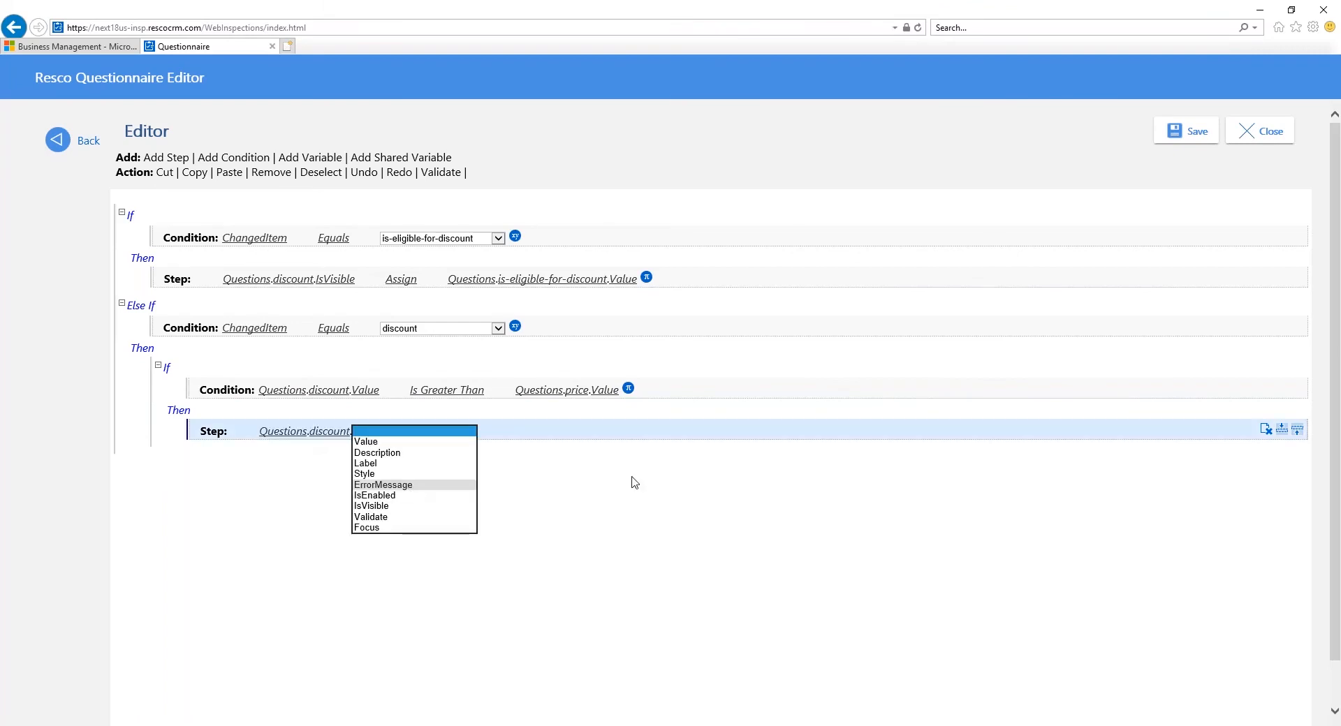
key(Return)
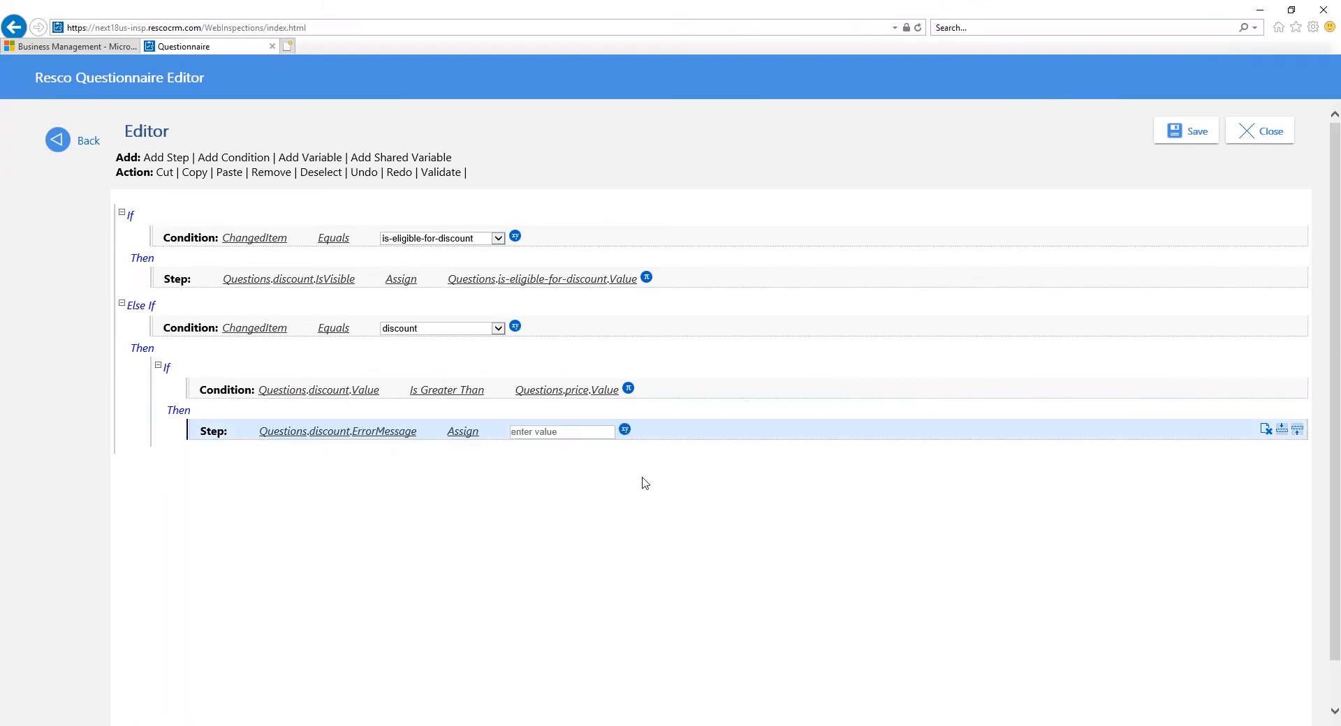
click(549, 432)
text(Discount ca)
text(n't be more than)
text( price!)
Step: Add a condition-free Else branch to the nested If block that compares discount with price
click(786, 375)
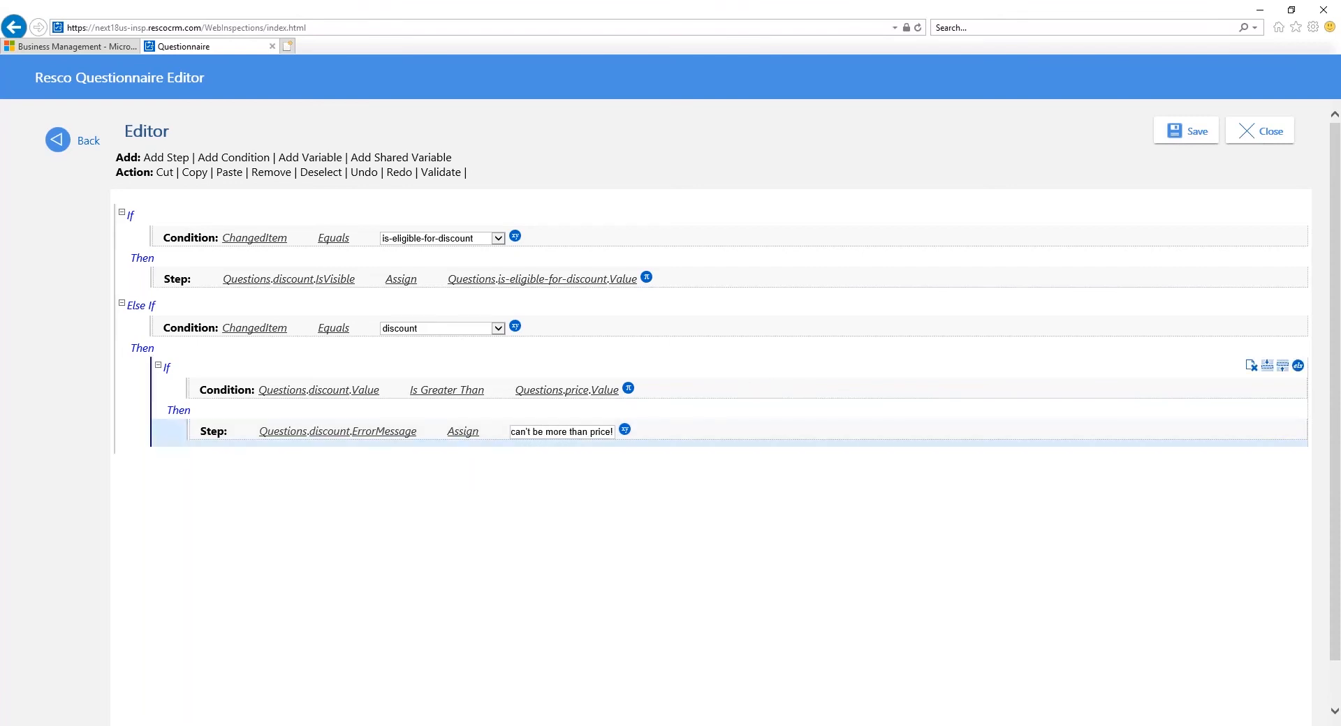
click(1293, 368)
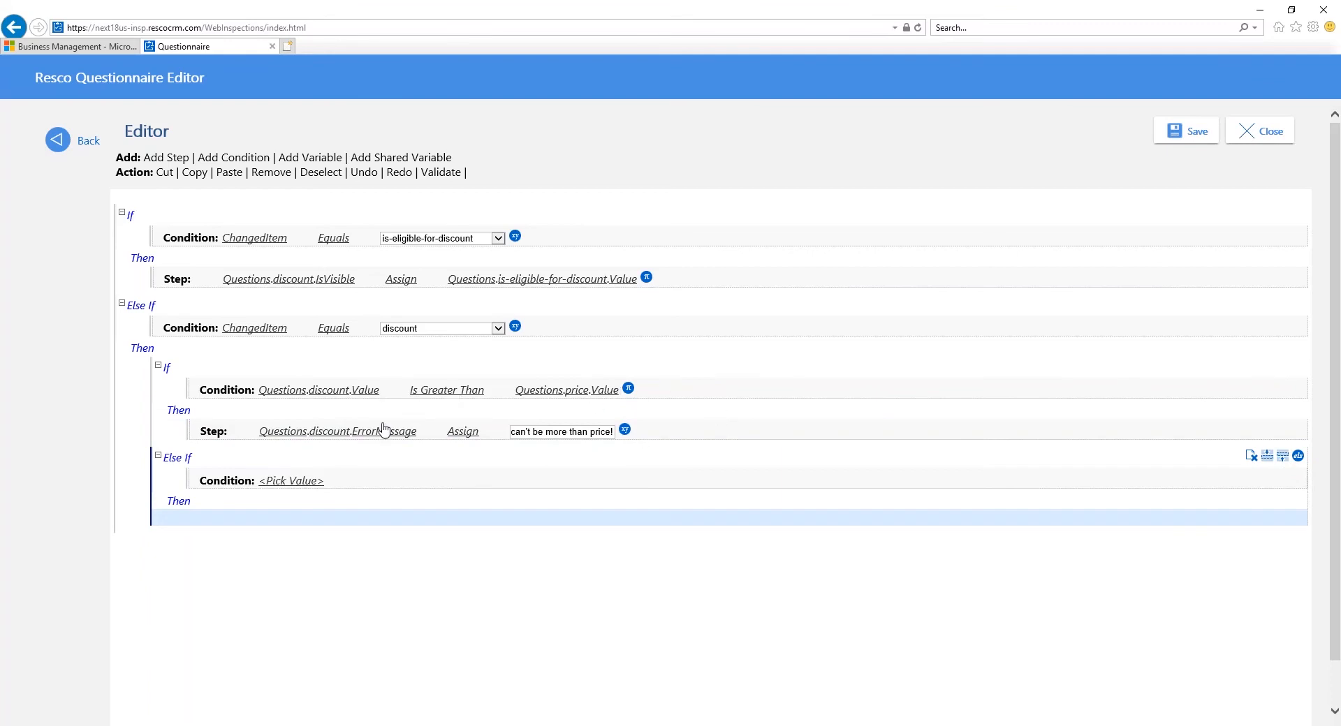
click(291, 484)
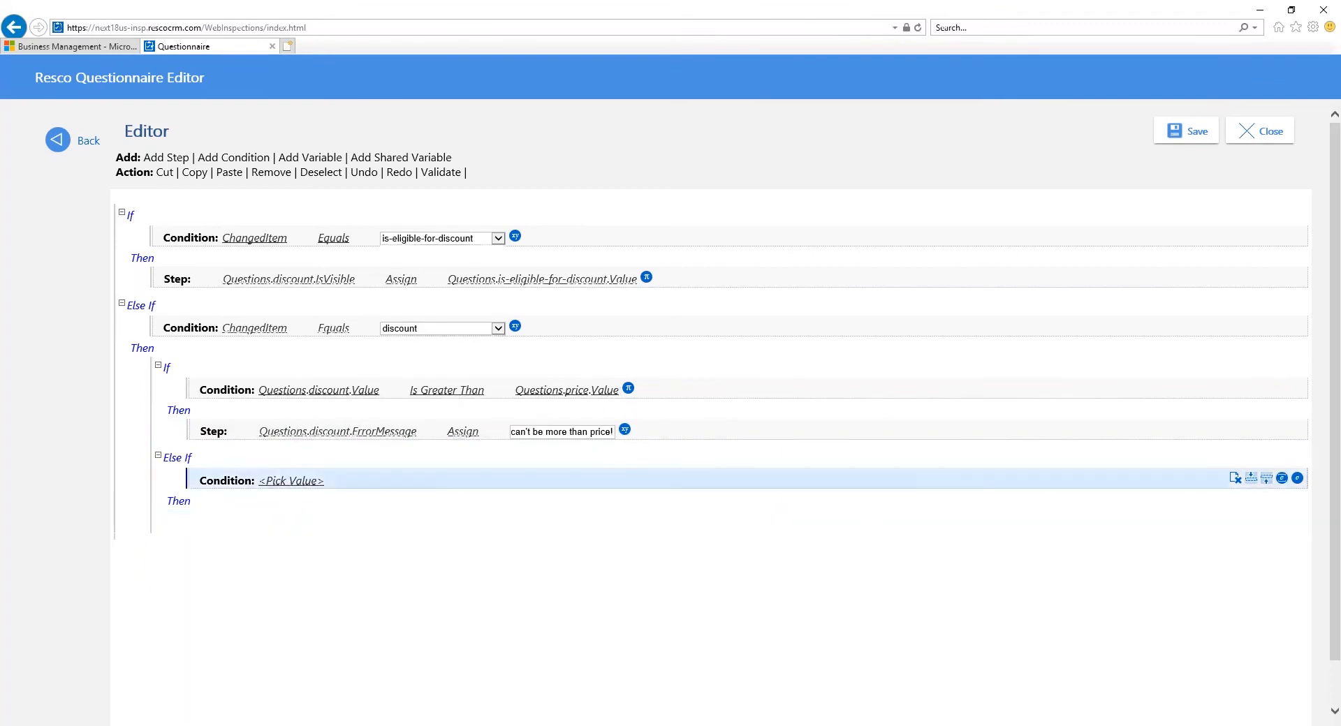
click(1234, 482)
click(381, 486)
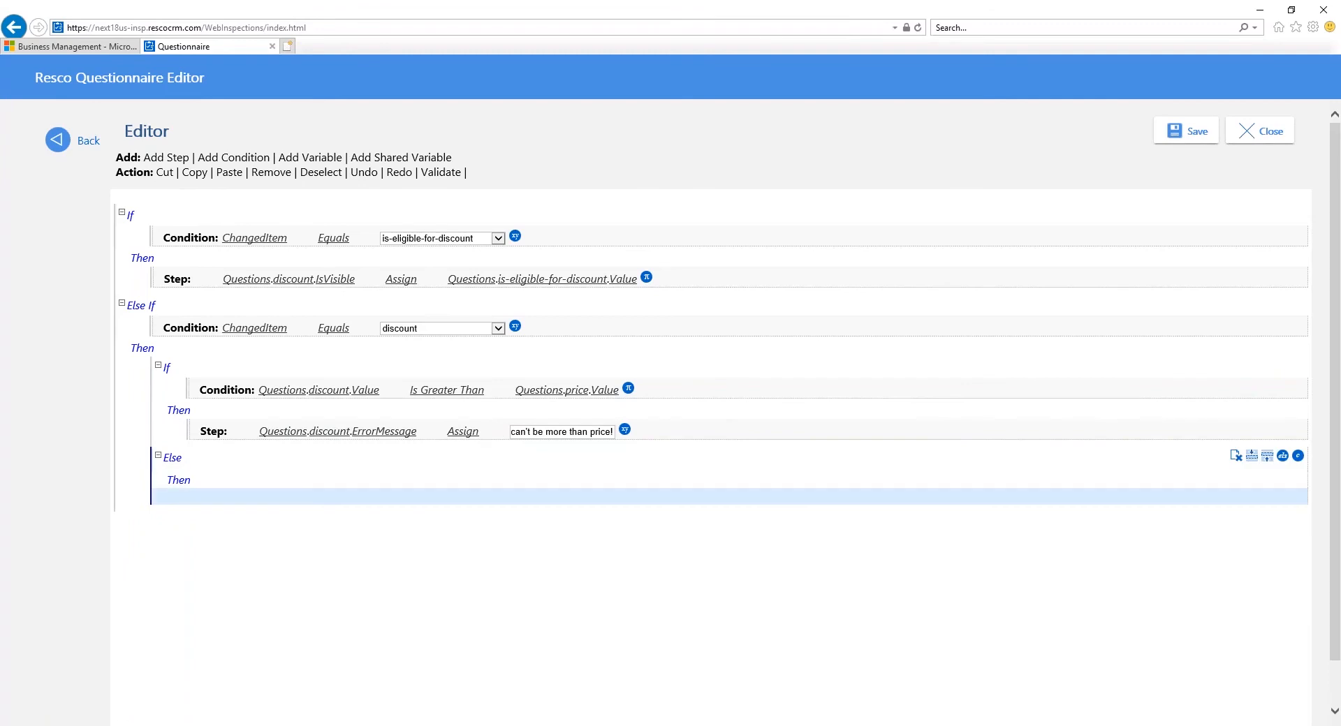
Step: Add a step in the nested Else branch that applies Clear to the discount question's ErrorMessage property
click(175, 158)
click(292, 502)
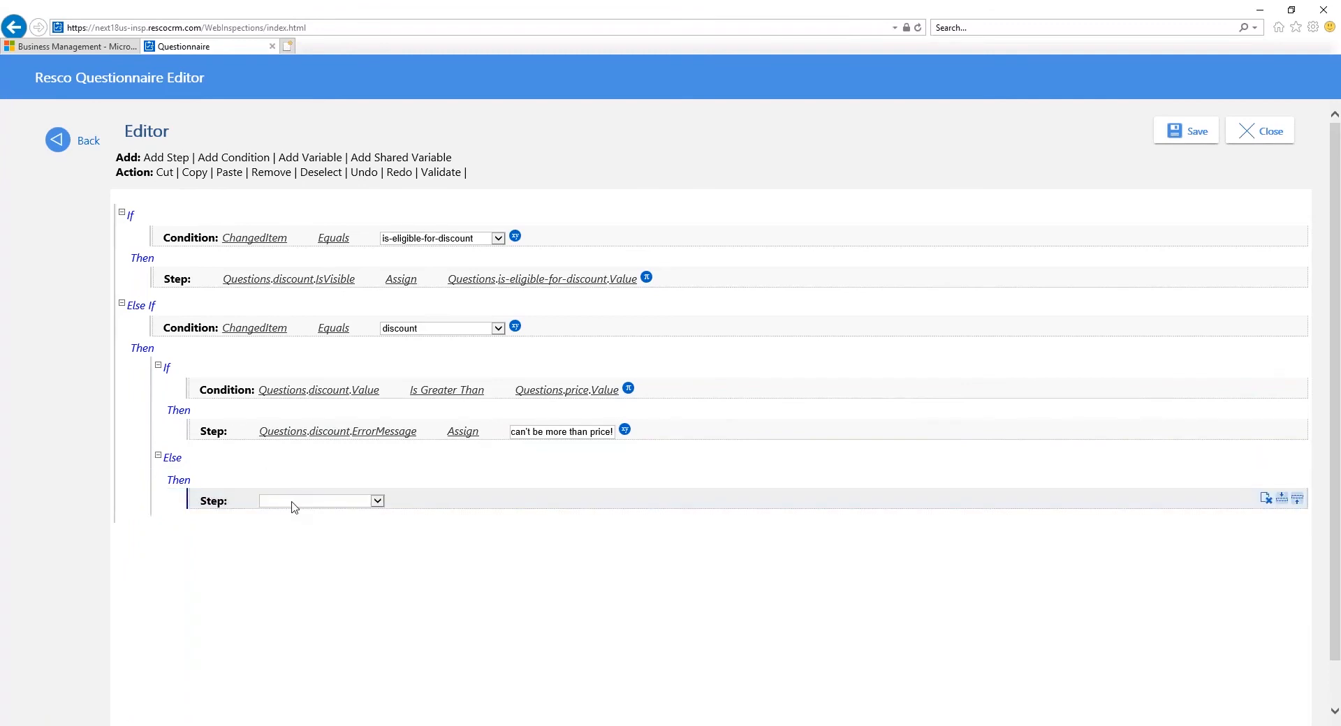
click(342, 505)
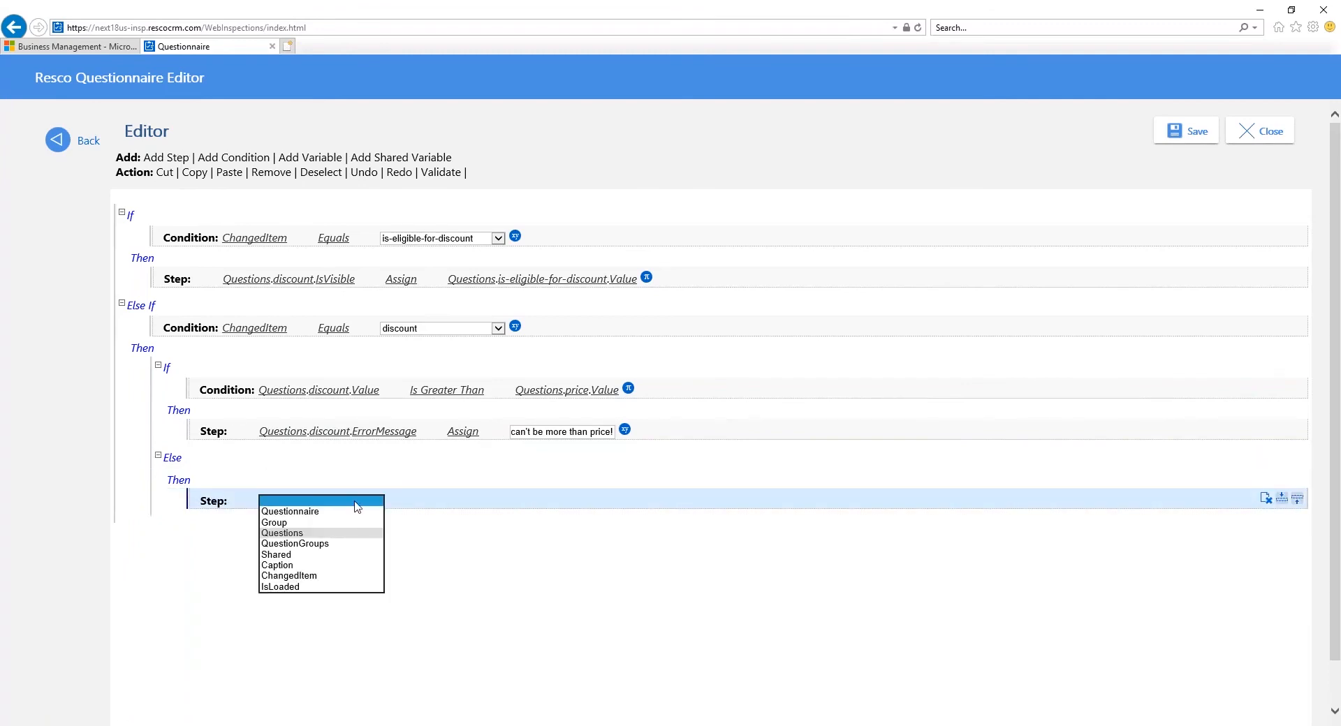
click(356, 533)
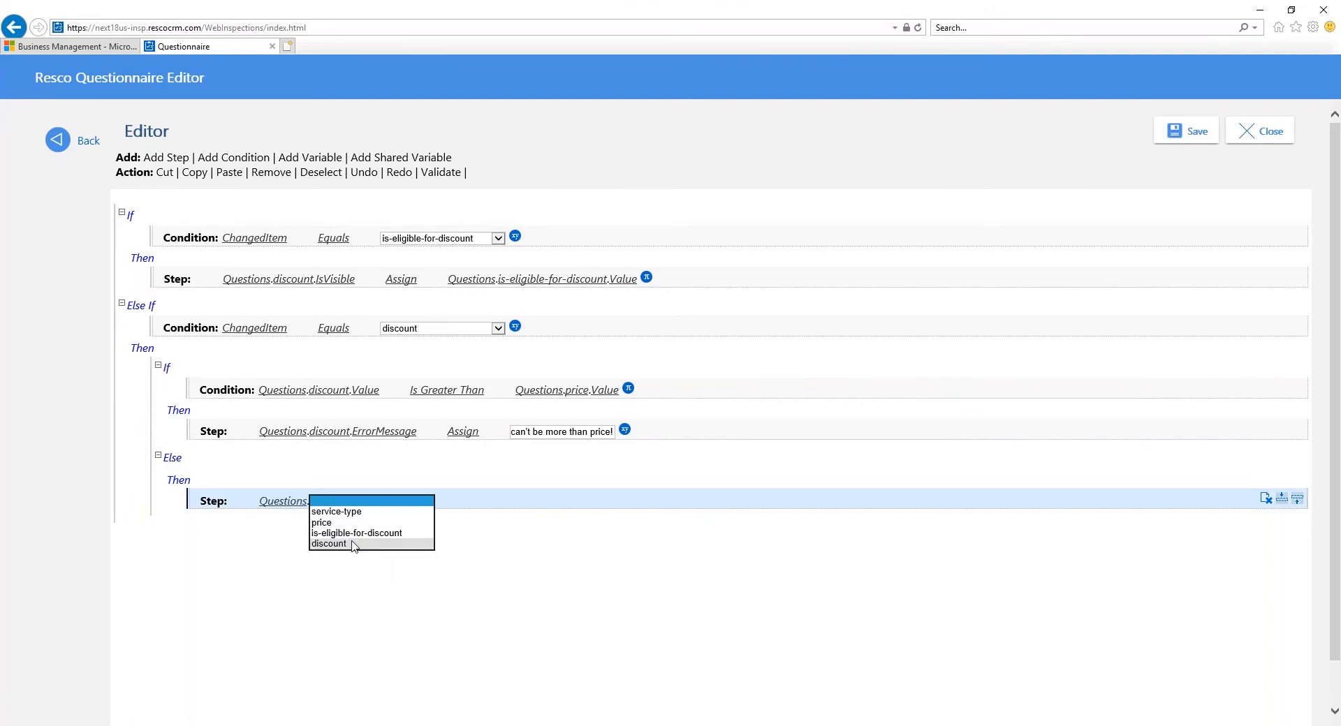
click(354, 546)
click(464, 502)
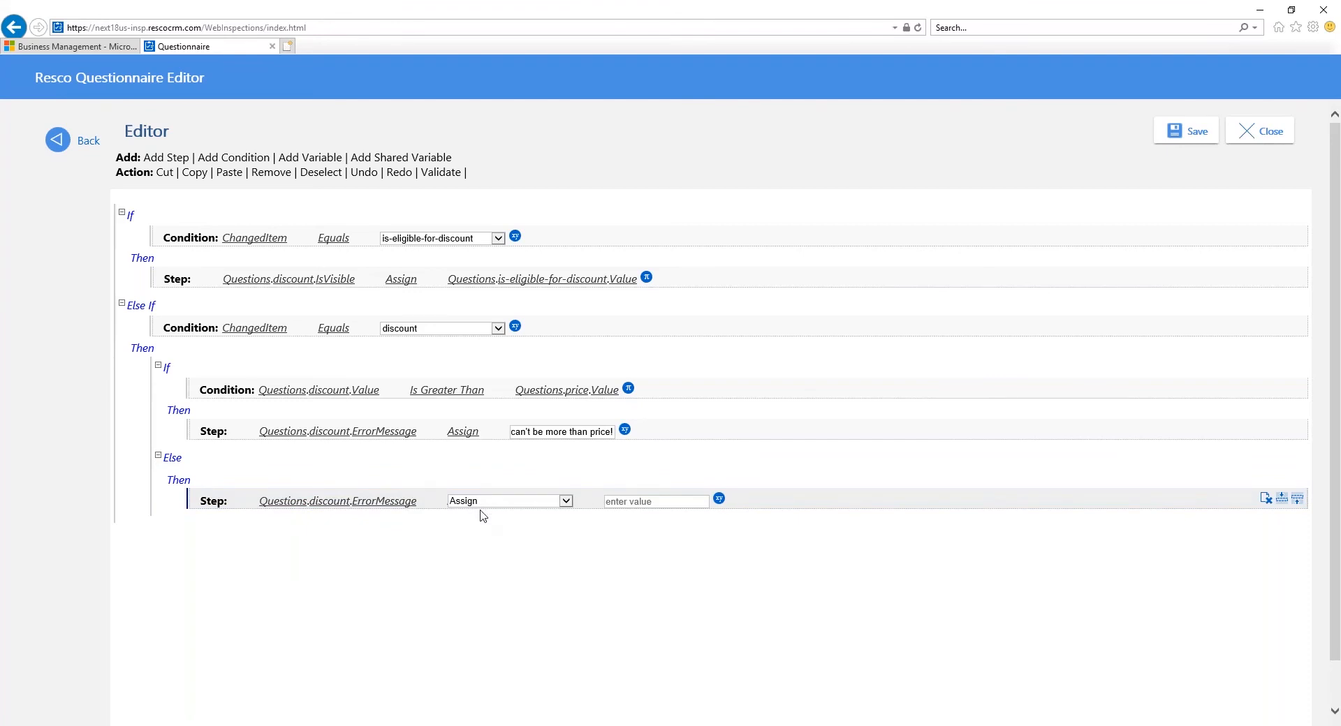
click(481, 515)
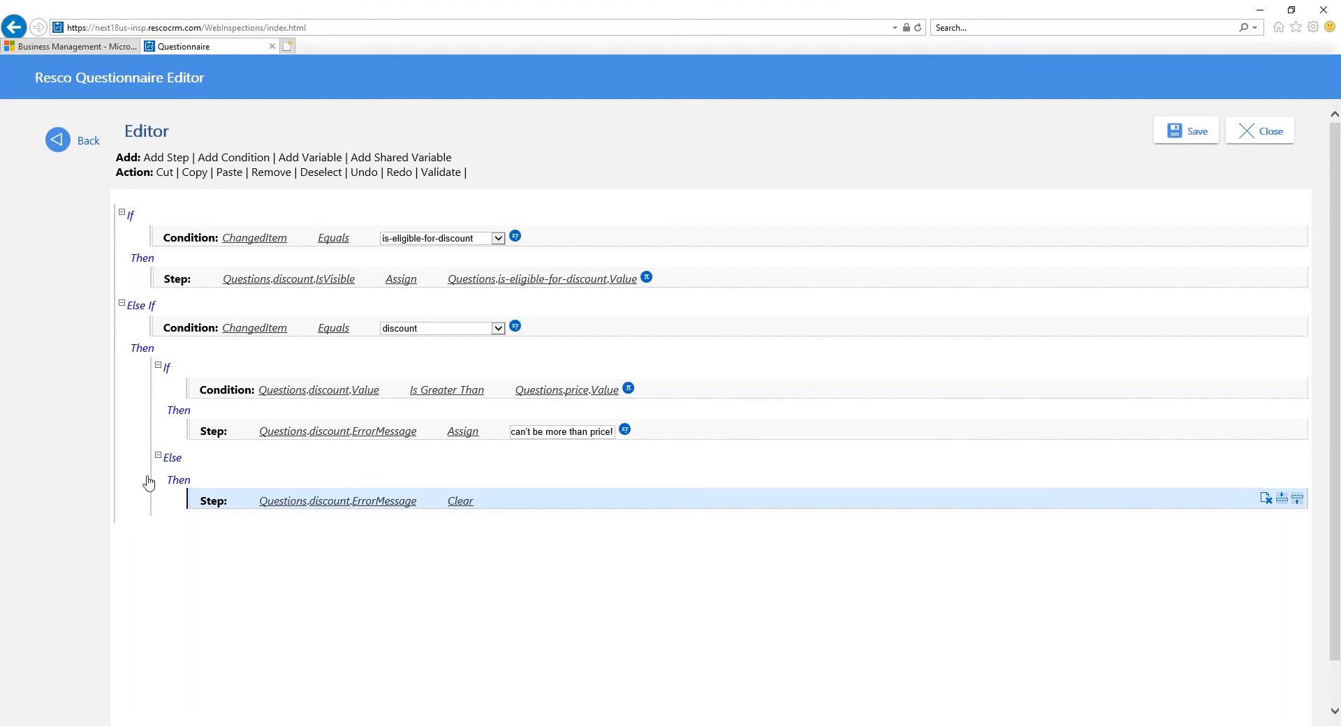
click(705, 506)
Step: Save the Service group's On Change rule and return to the Template Service Request question overview
click(1200, 136)
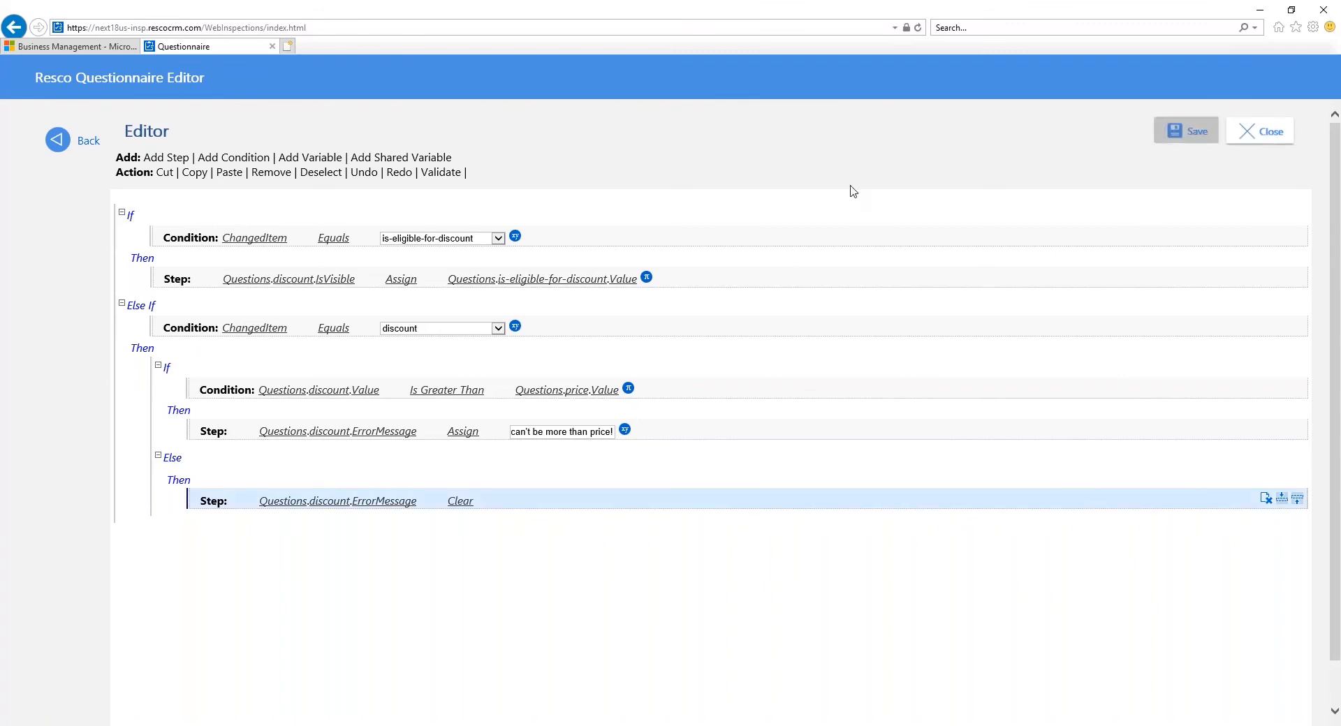
click(85, 142)
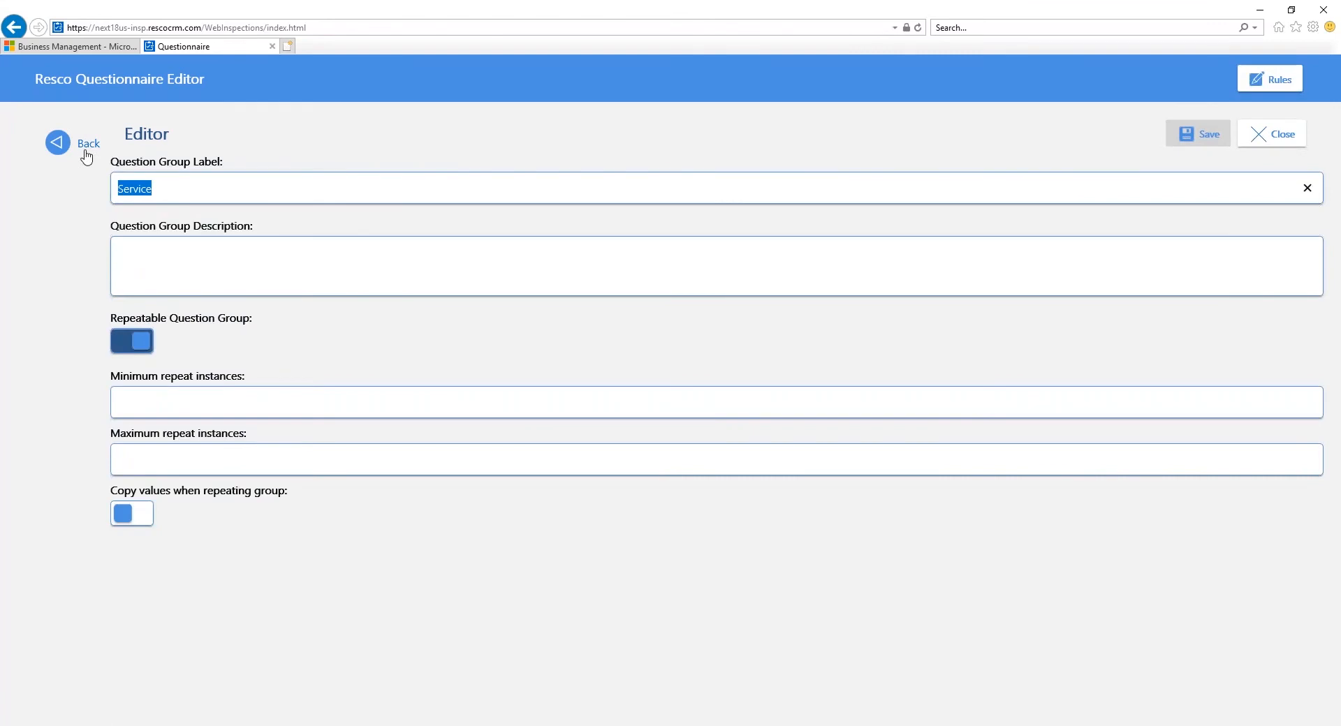
click(85, 144)
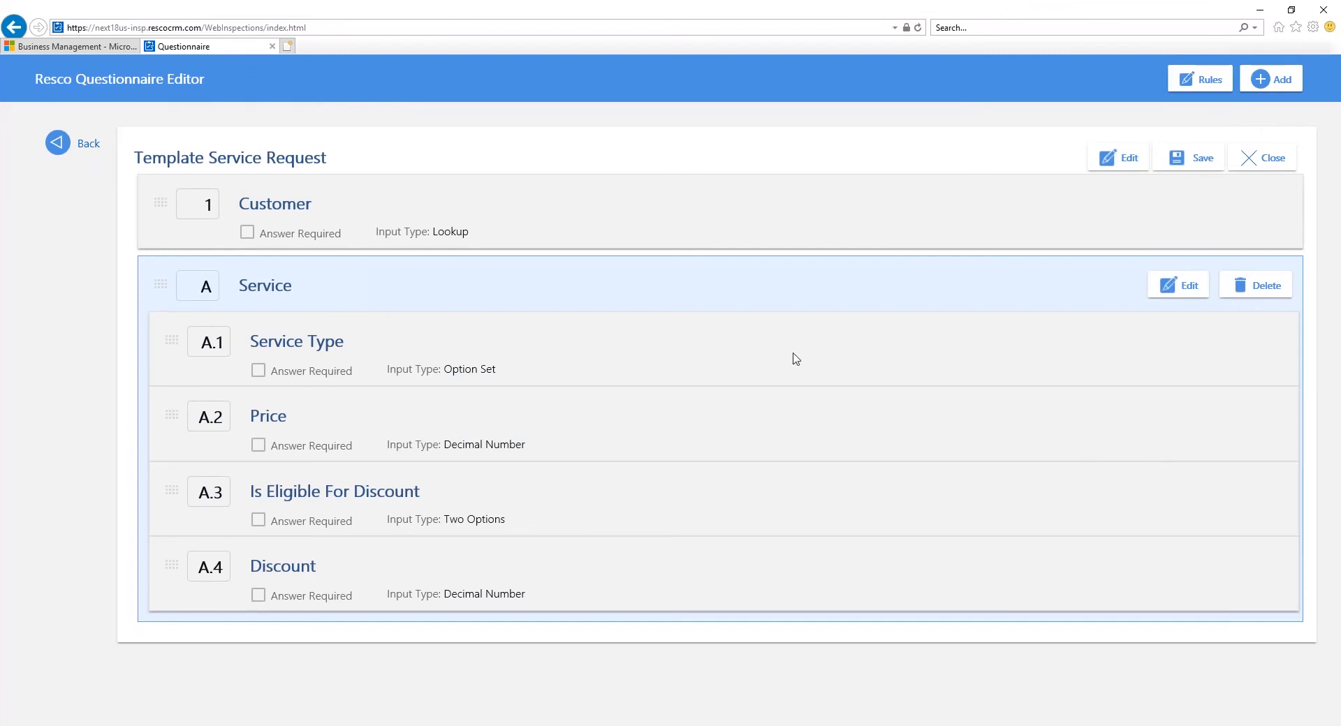
Step: Open the questionnaire's On Load rule and add a condition that Questionnaire.IsNew Equals True
click(1214, 82)
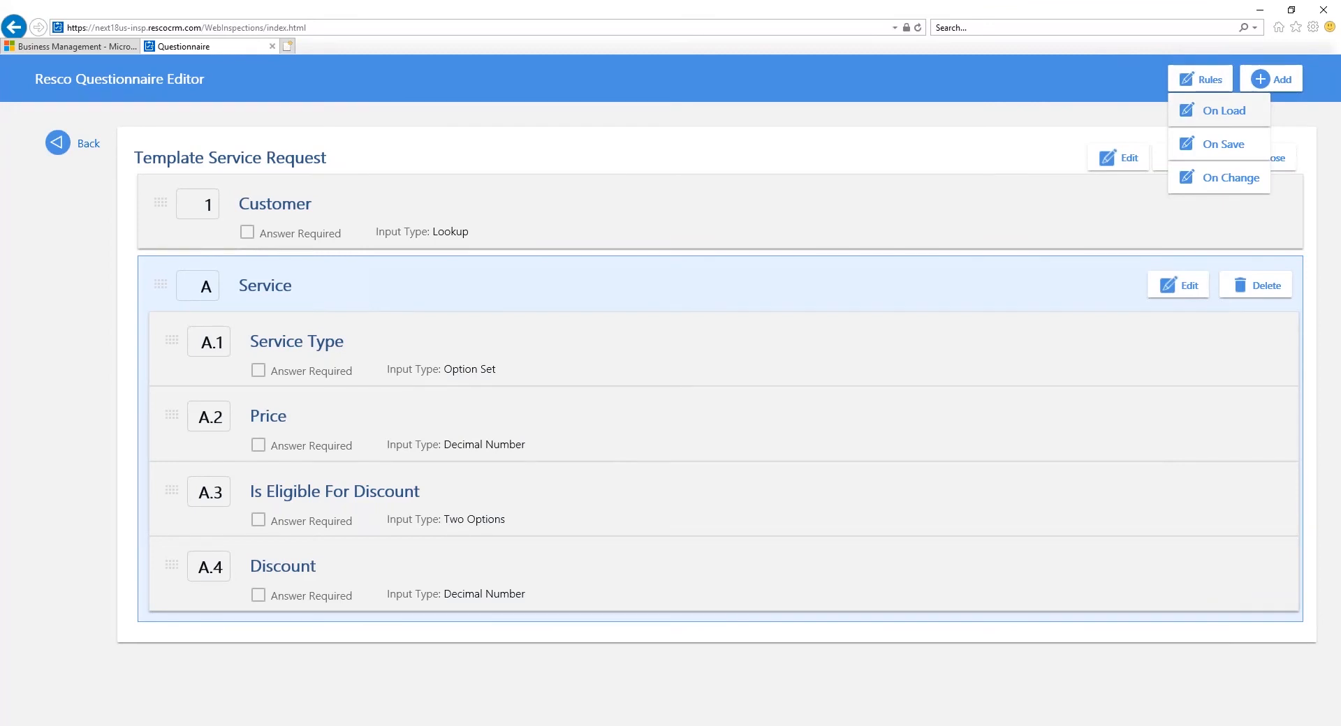
click(1222, 116)
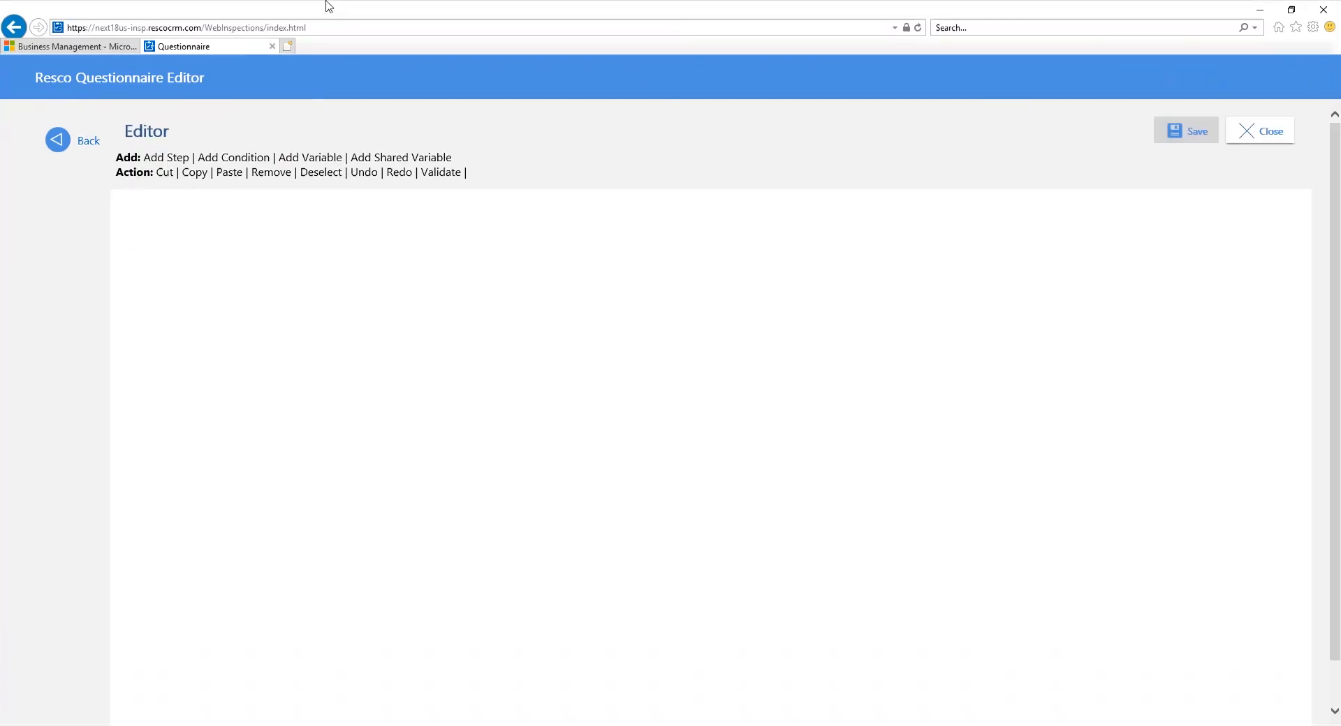
click(248, 158)
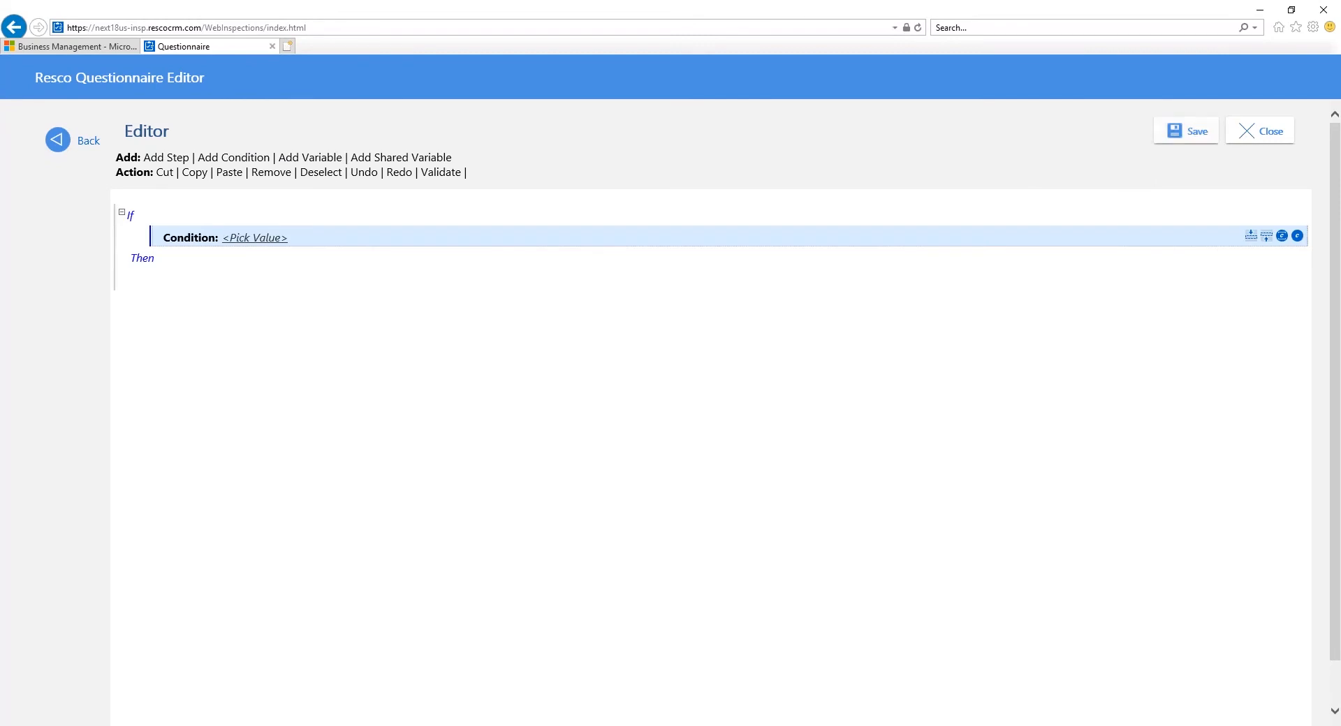
click(276, 239)
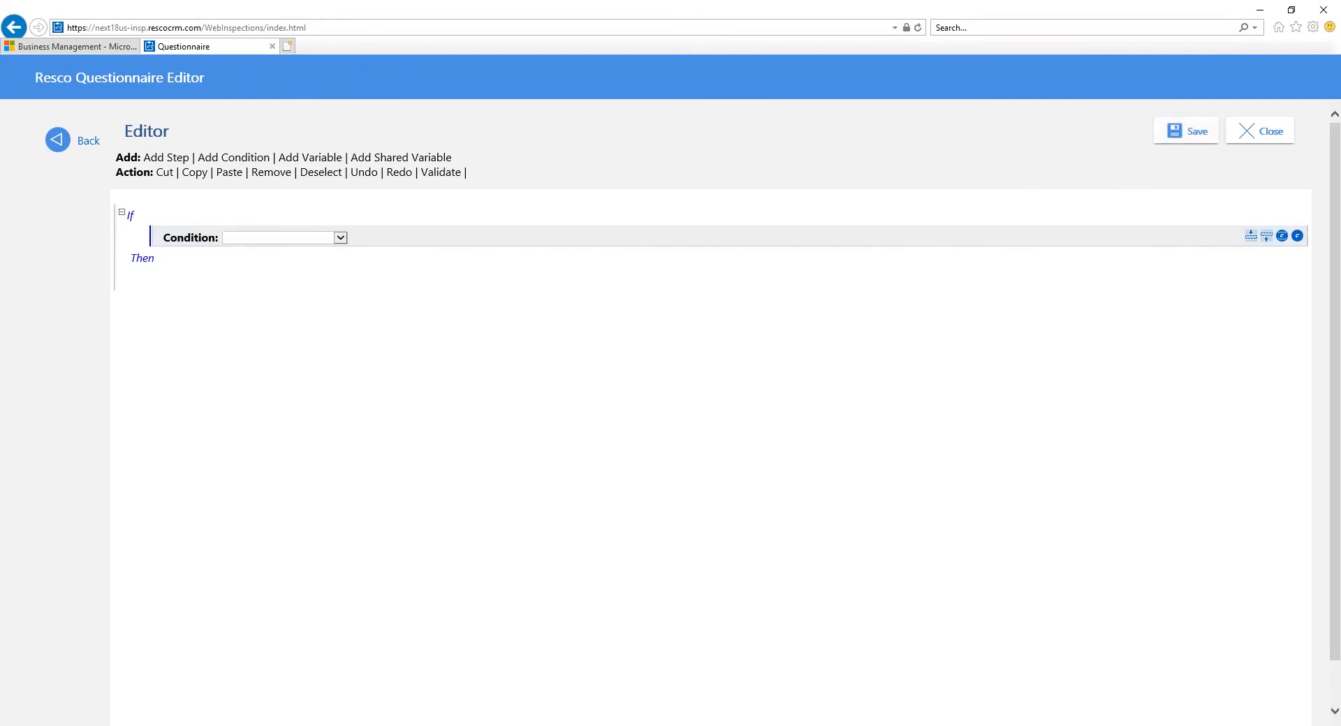
click(280, 238)
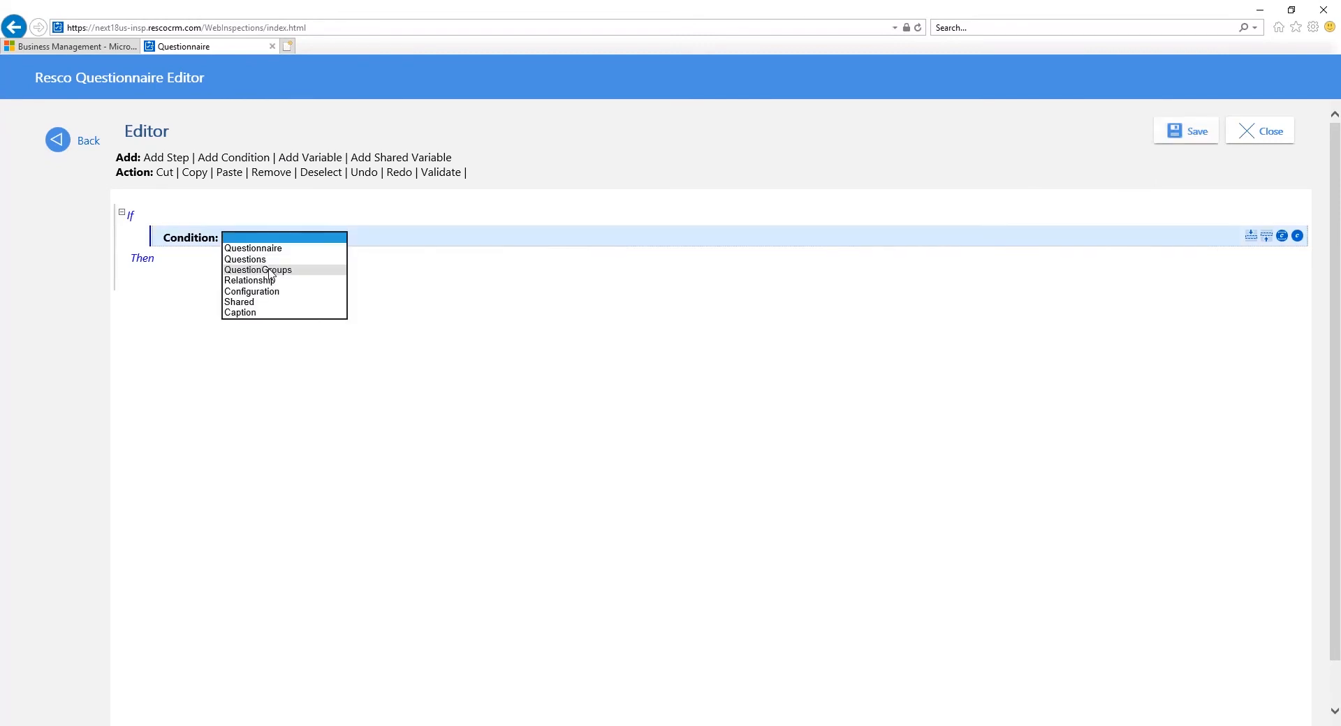
click(308, 246)
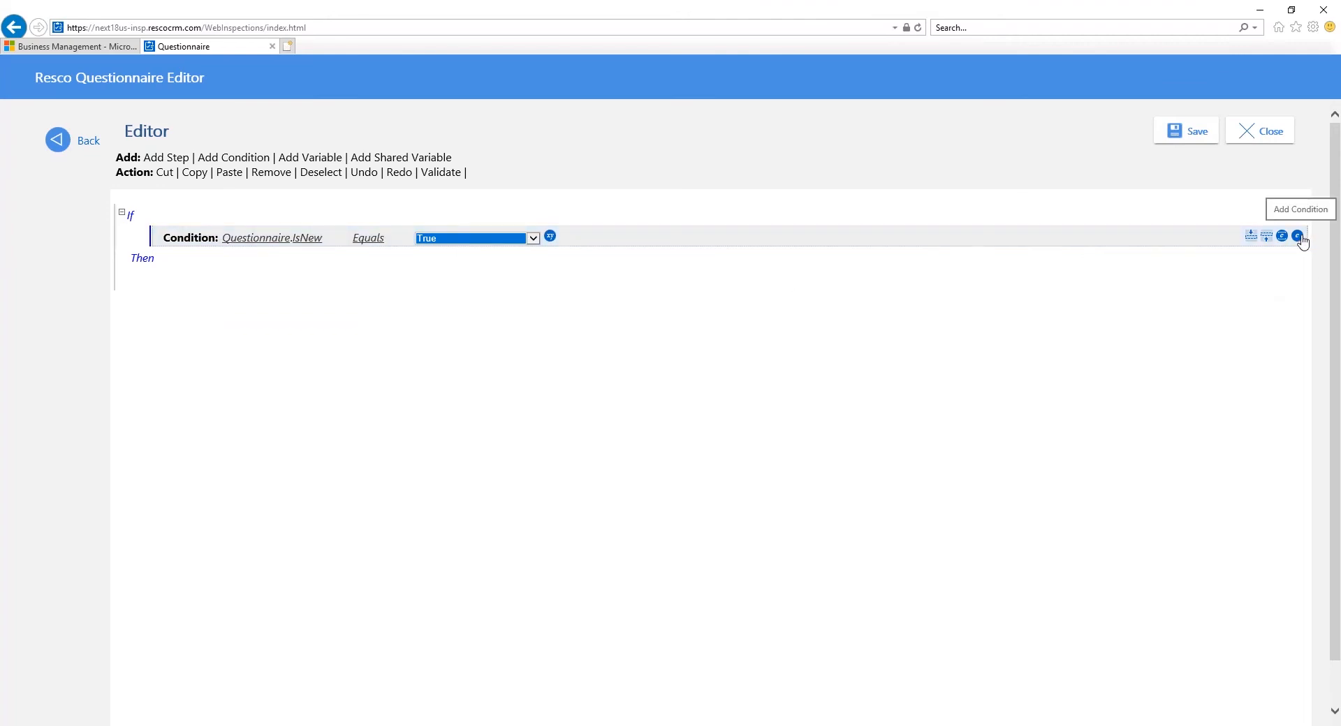
Step: Add a second And condition to the On Load rule checking that Relationship.target ContainsData
click(1298, 236)
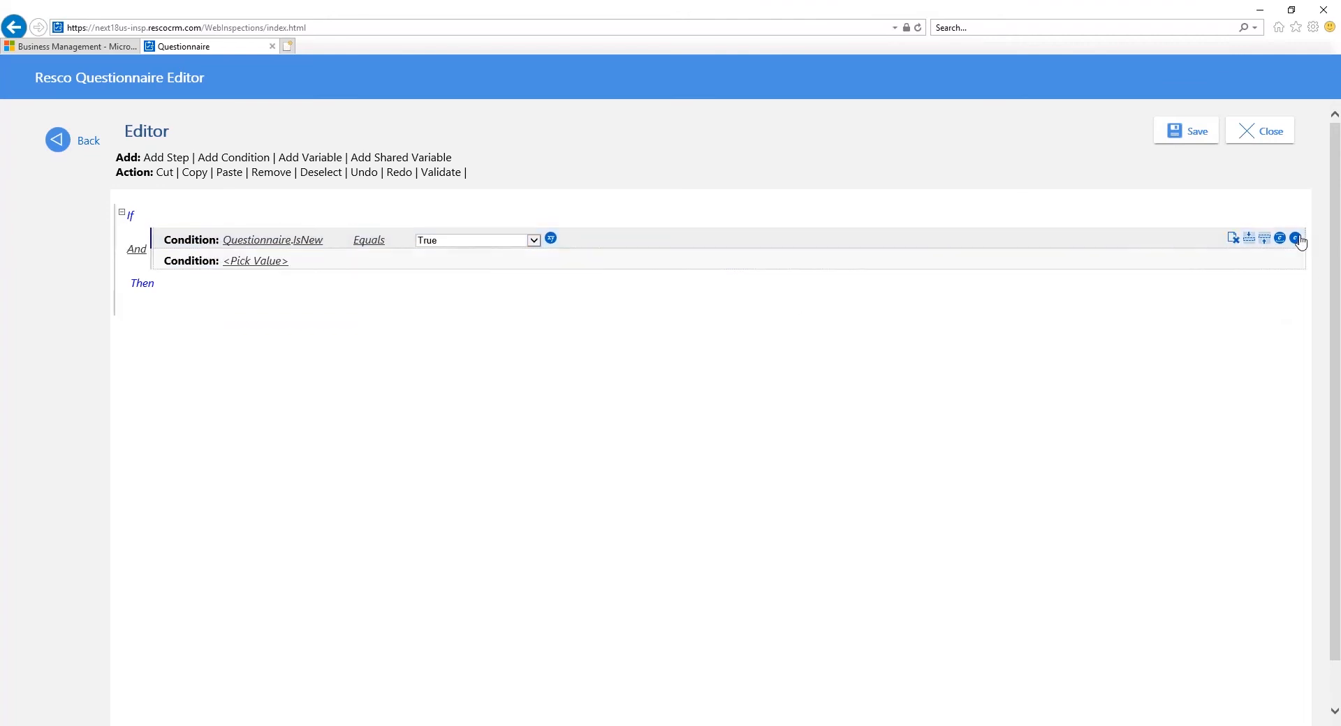
click(270, 262)
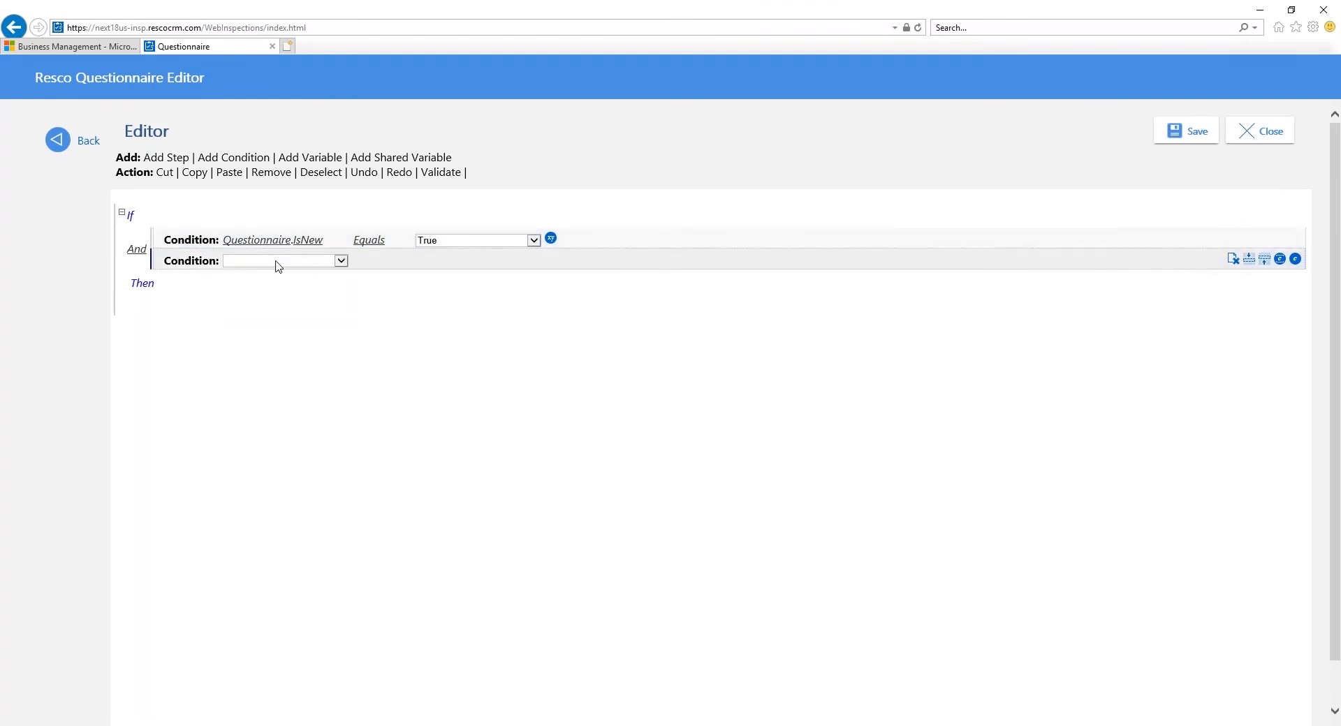
click(277, 262)
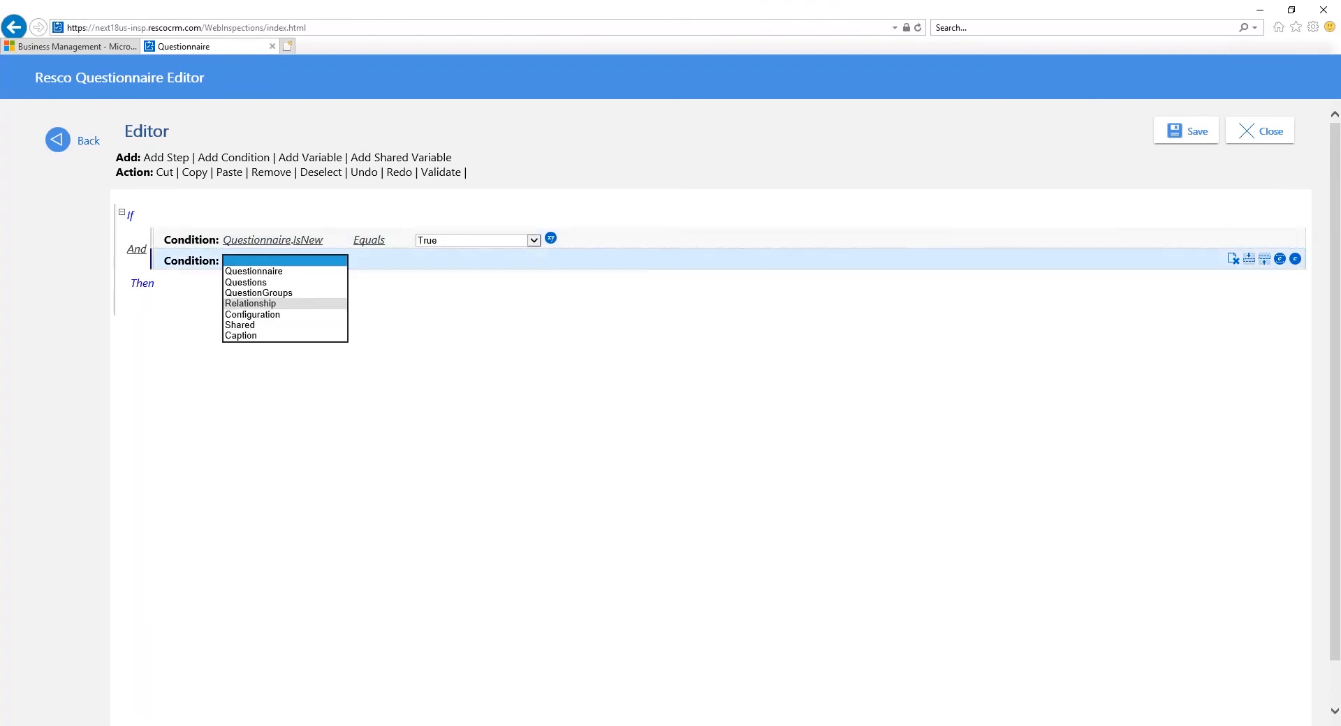
click(250, 303)
click(366, 261)
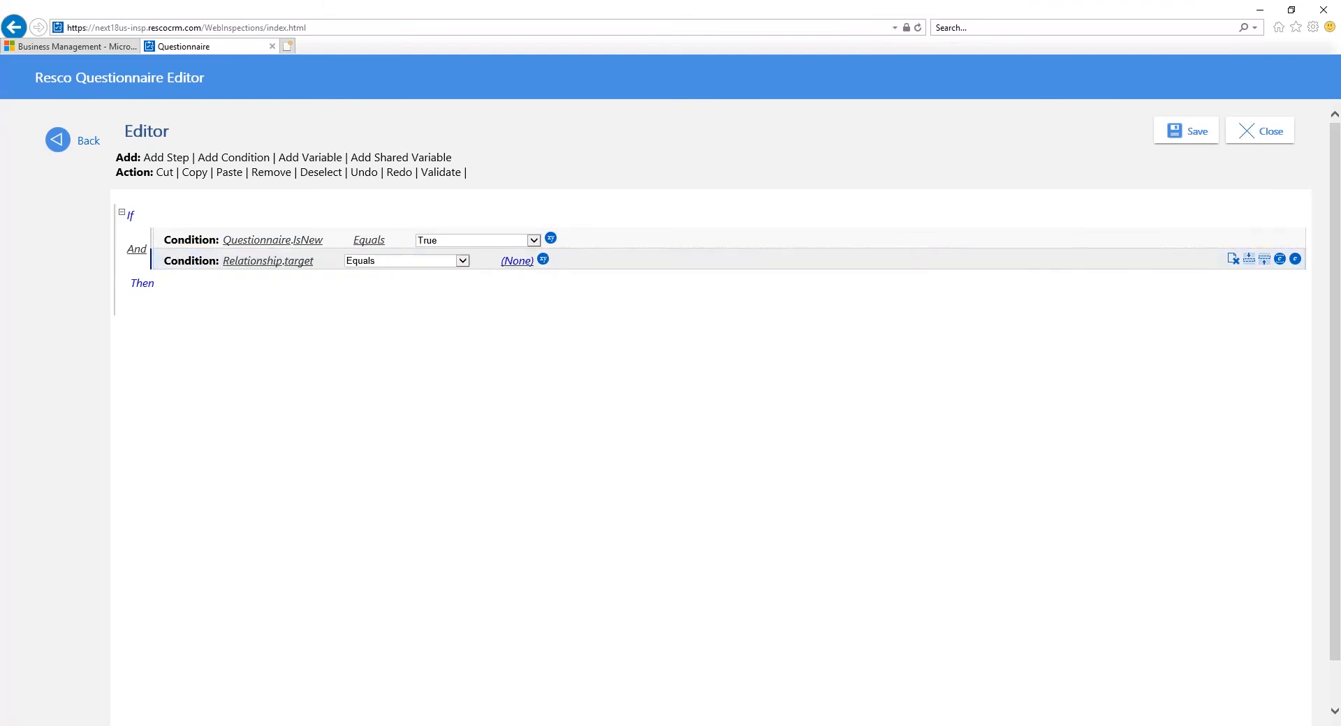
click(371, 267)
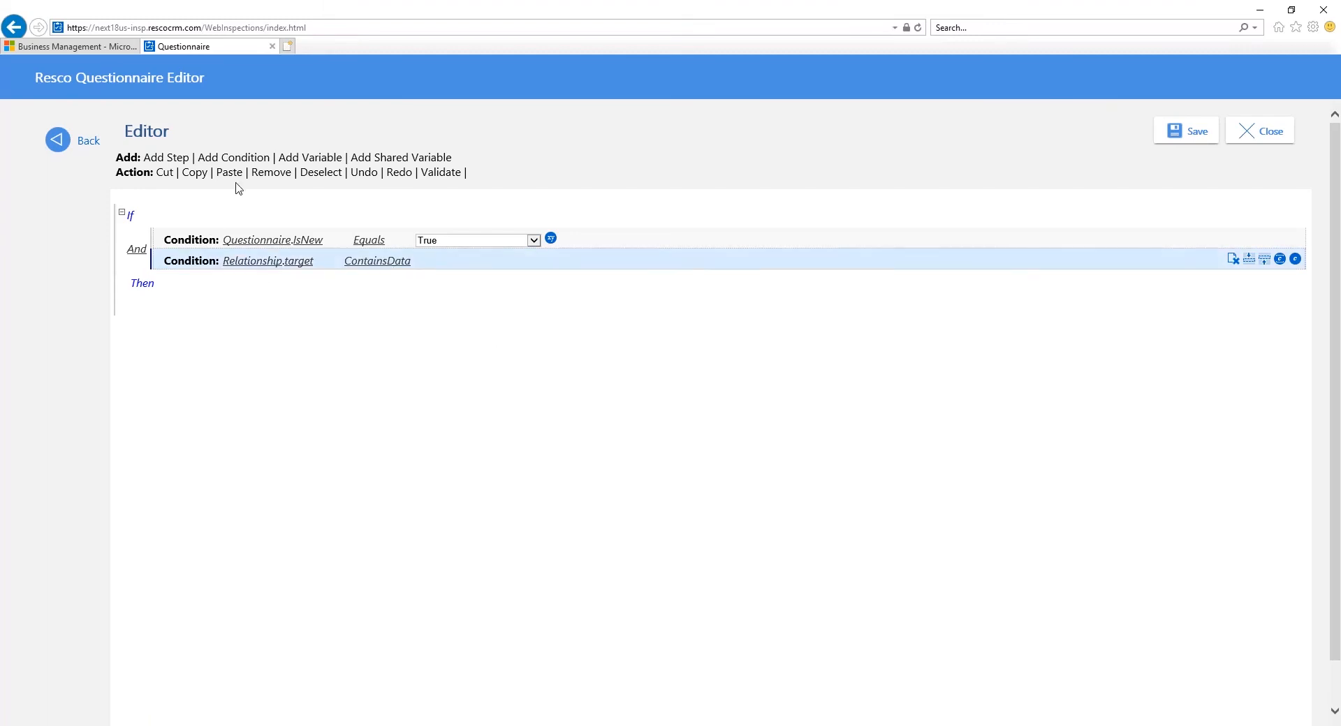
Step: Nest a condition in the On Load rule's Then branch checking that Relationship.target is Type Of appointment
click(159, 298)
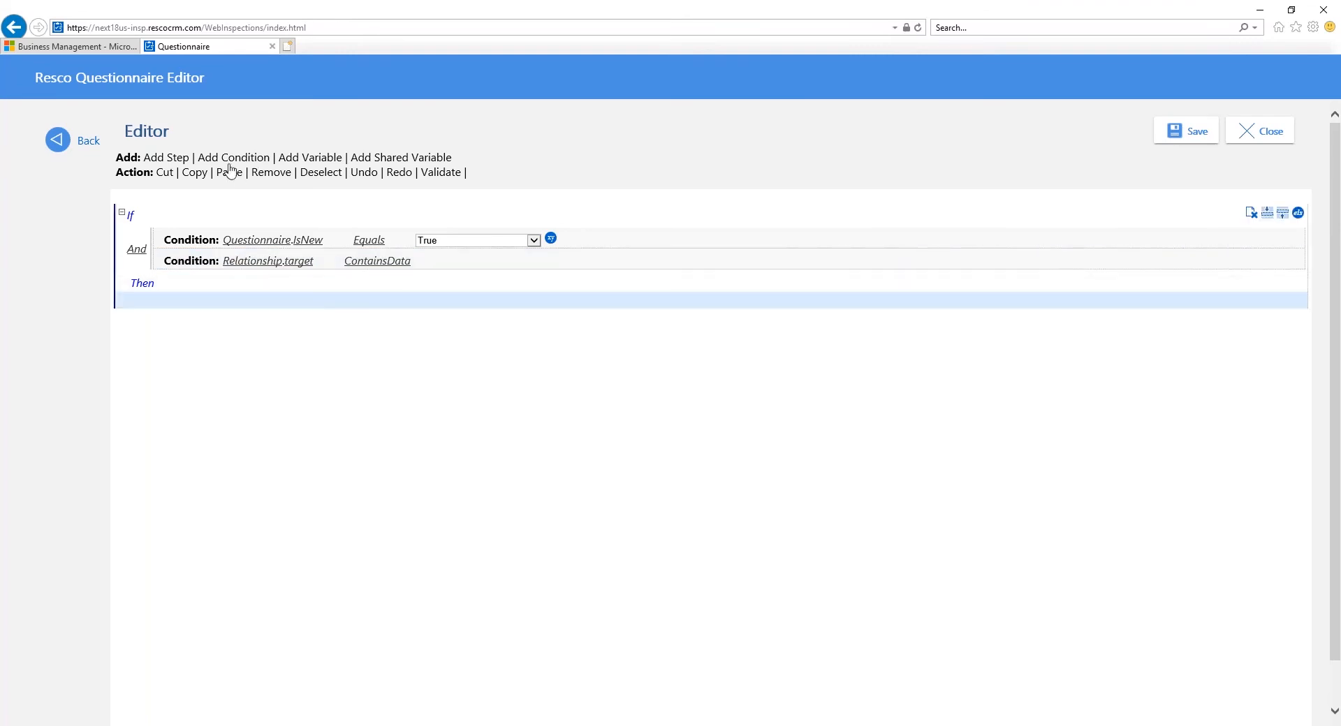
click(231, 172)
click(280, 328)
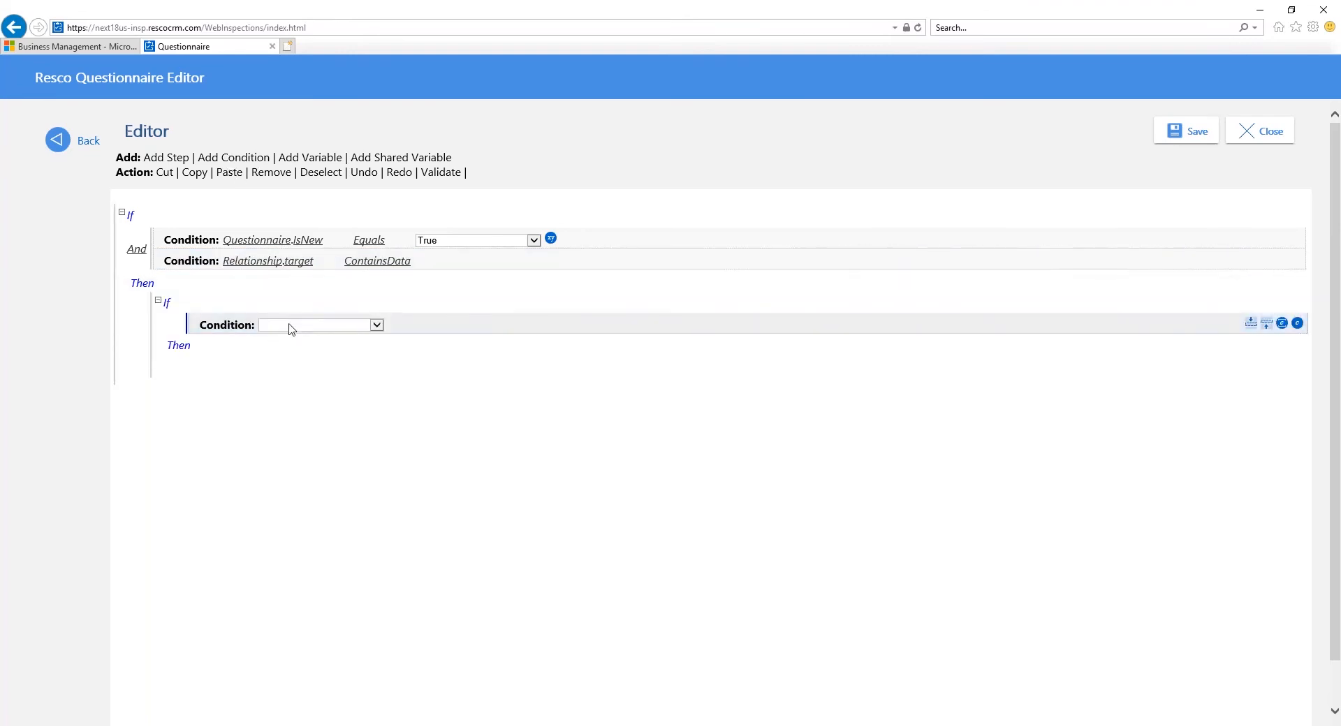
click(291, 327)
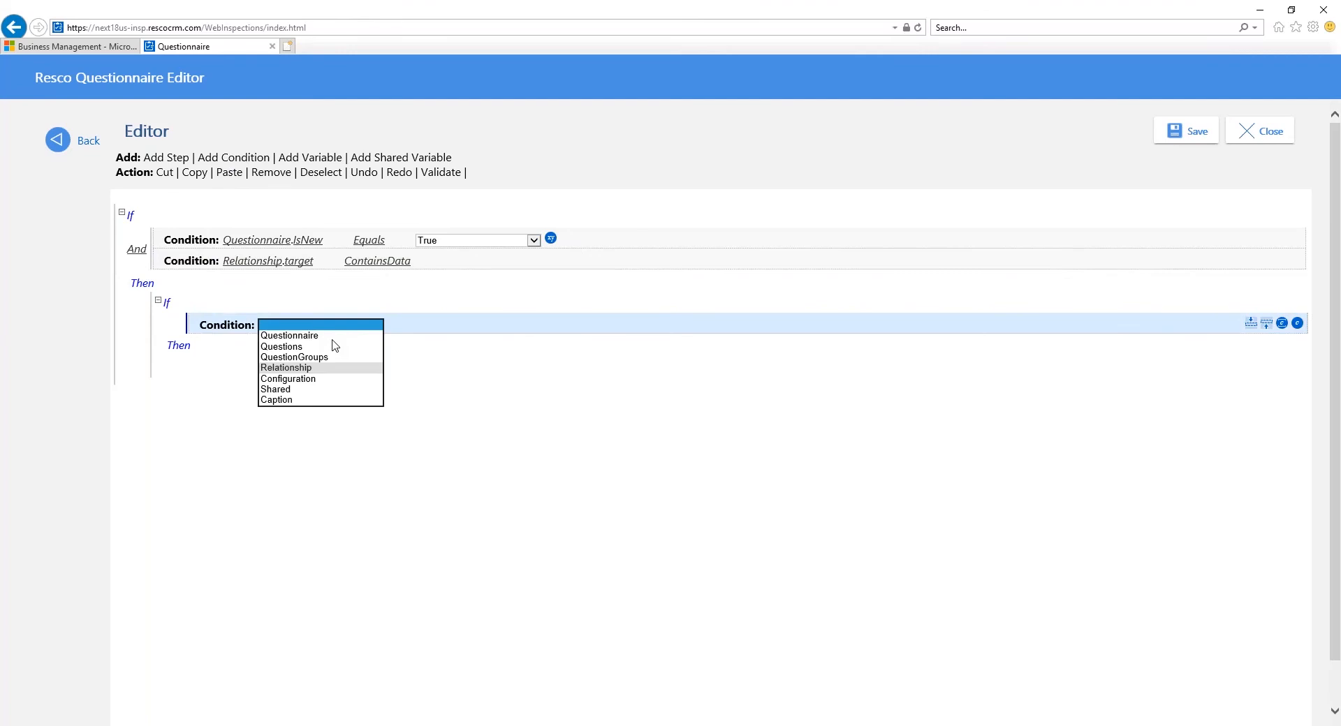
click(300, 367)
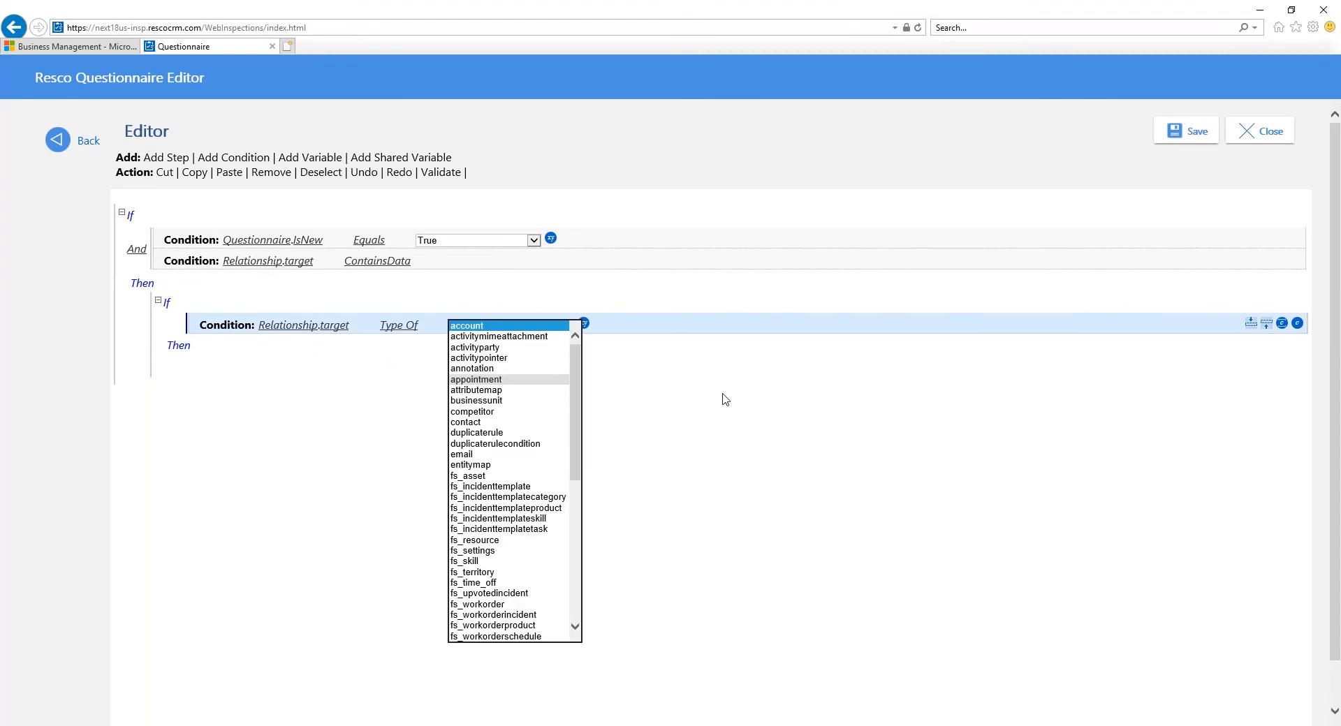
click(476, 379)
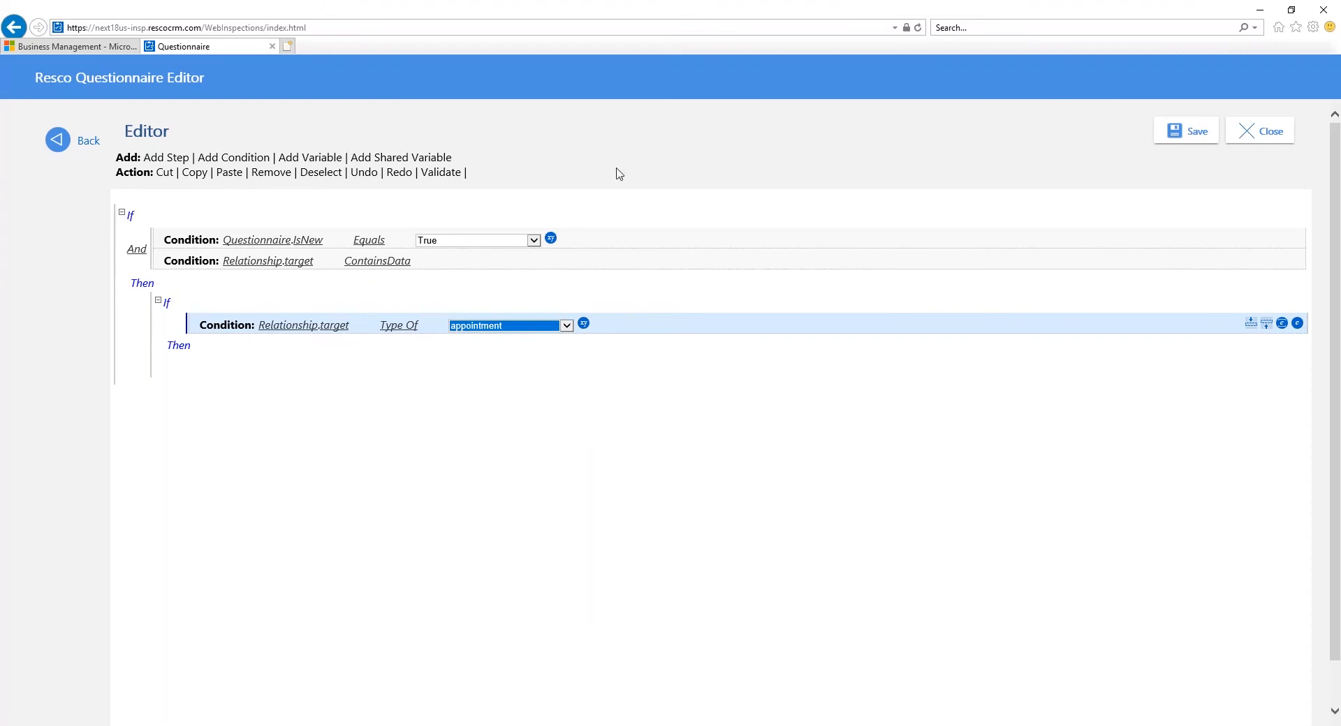
Step: Add an Entity variable named Appointment in the nested Then branch that uses LoadReference on Relationship.target with entity type appointment
click(310, 158)
click(295, 368)
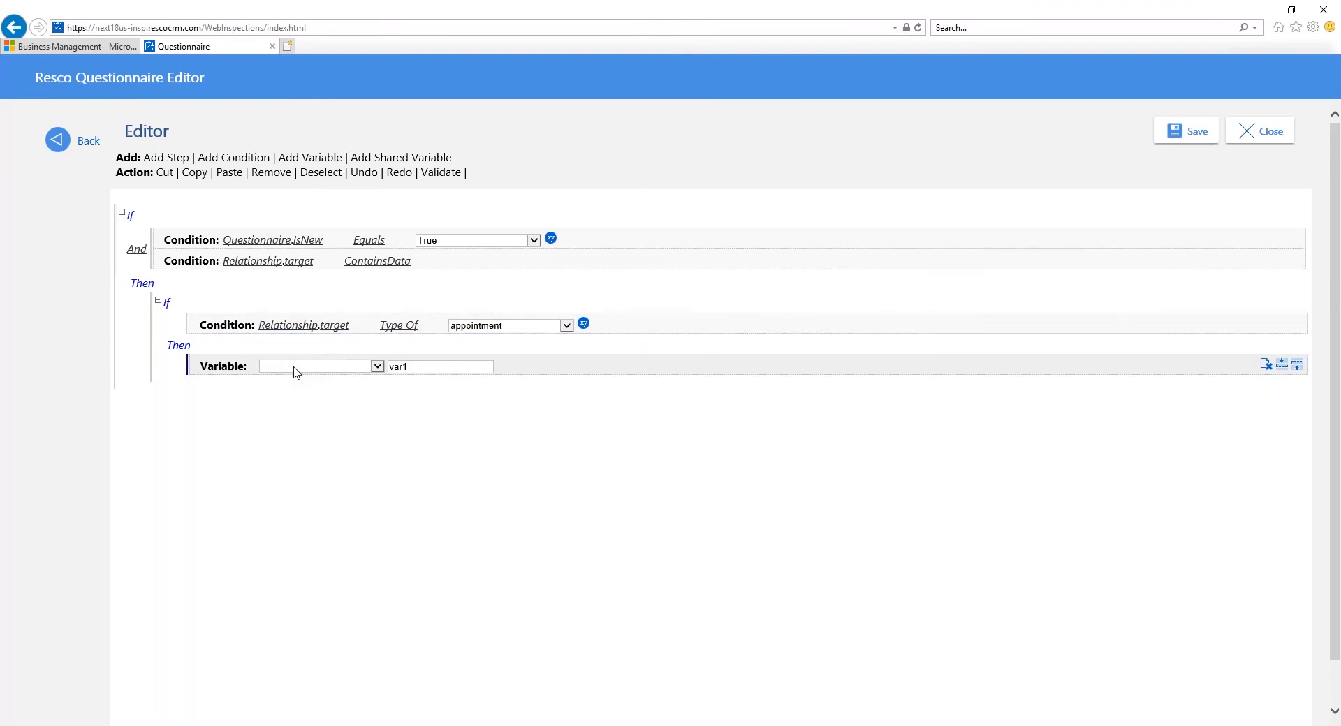
drag(312, 368, 75, 378)
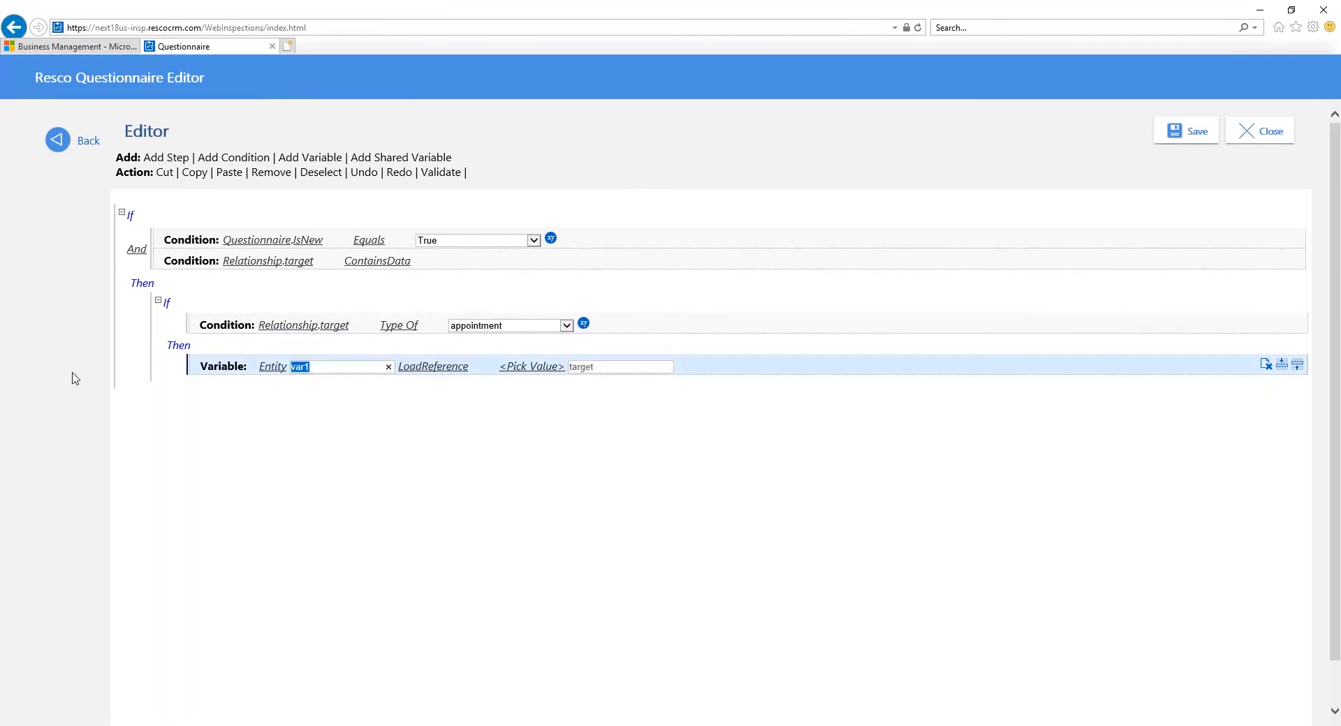
text(Appointment)
click(527, 367)
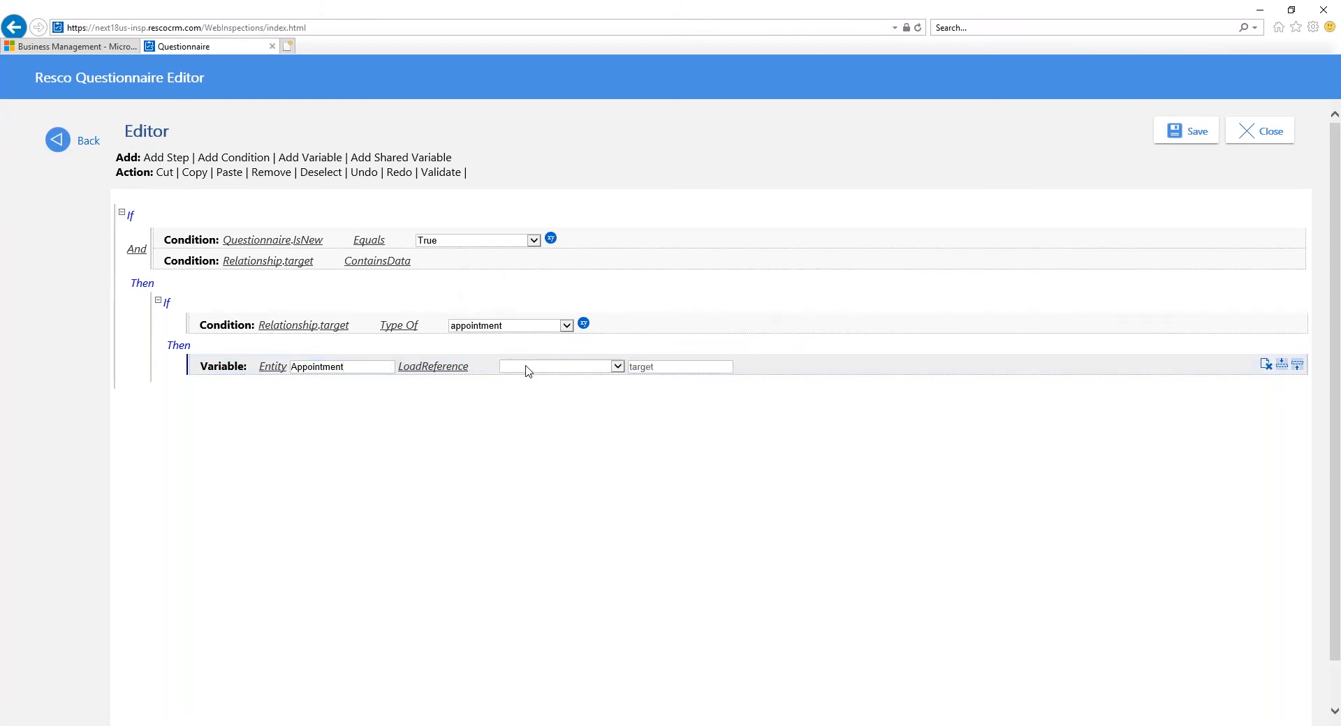
click(527, 369)
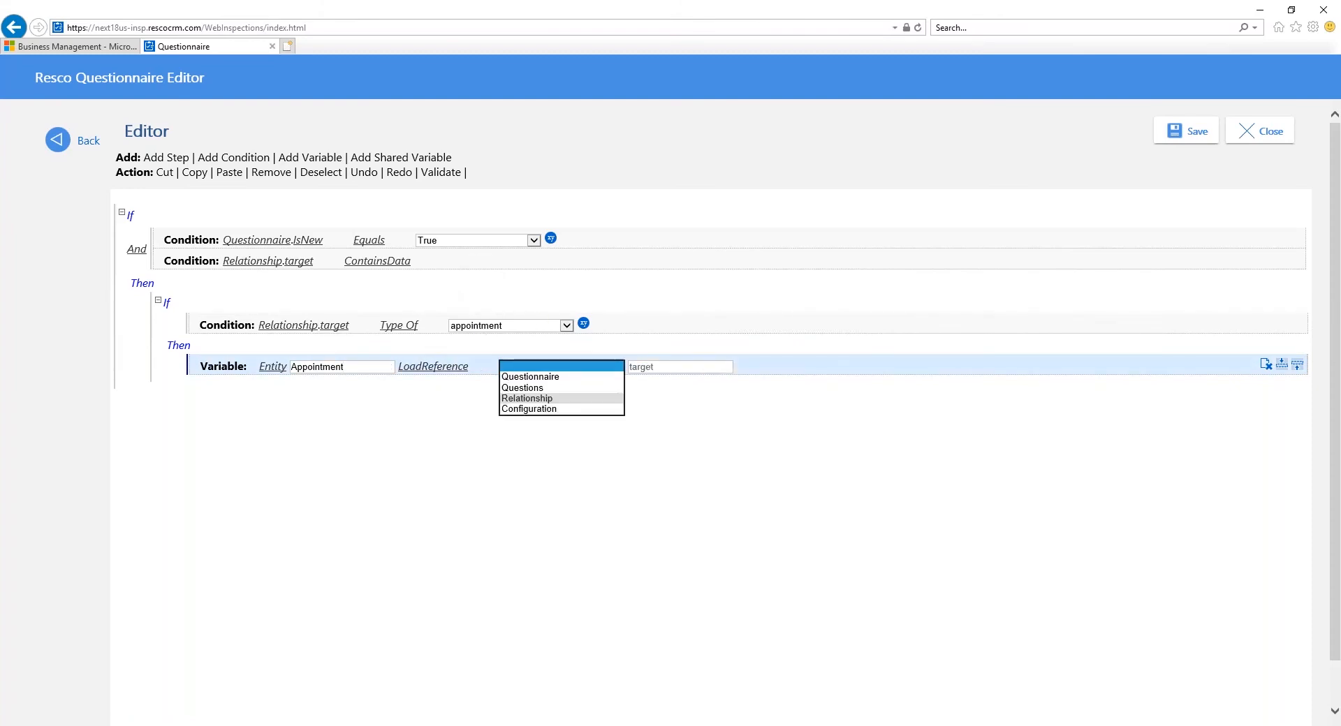
click(549, 397)
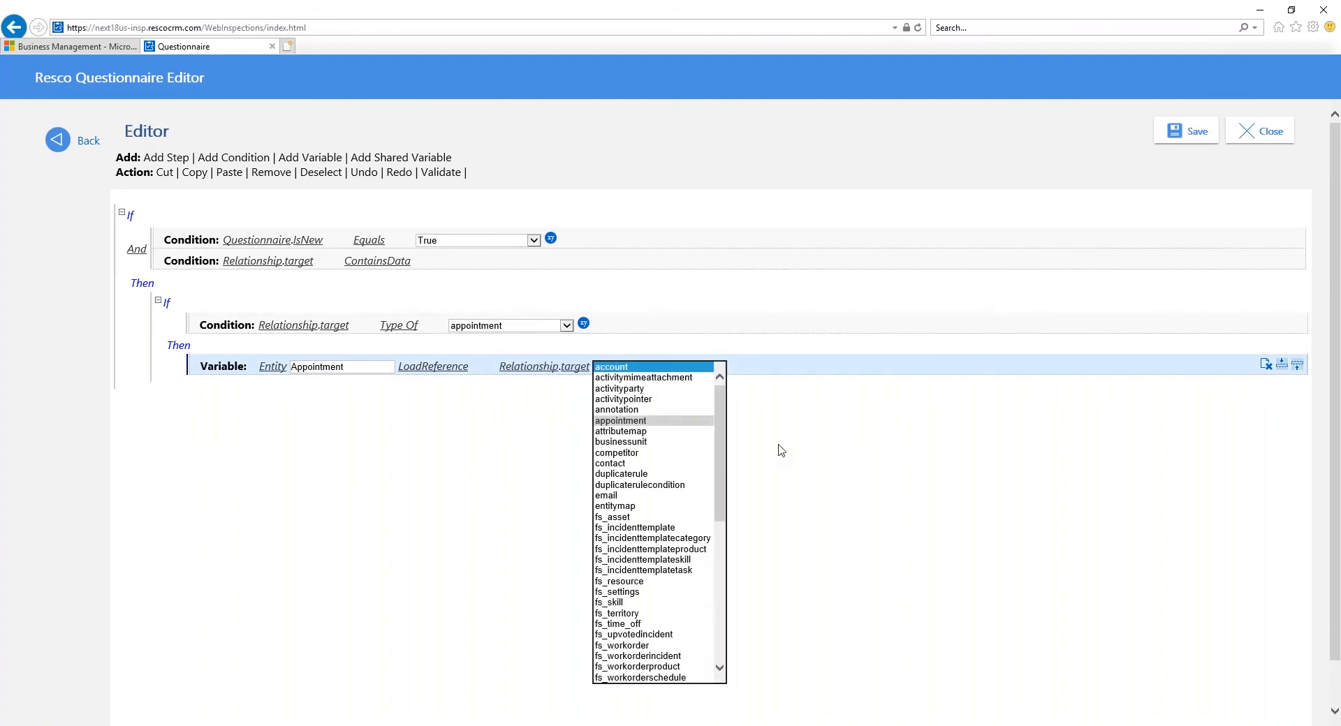
key(Return)
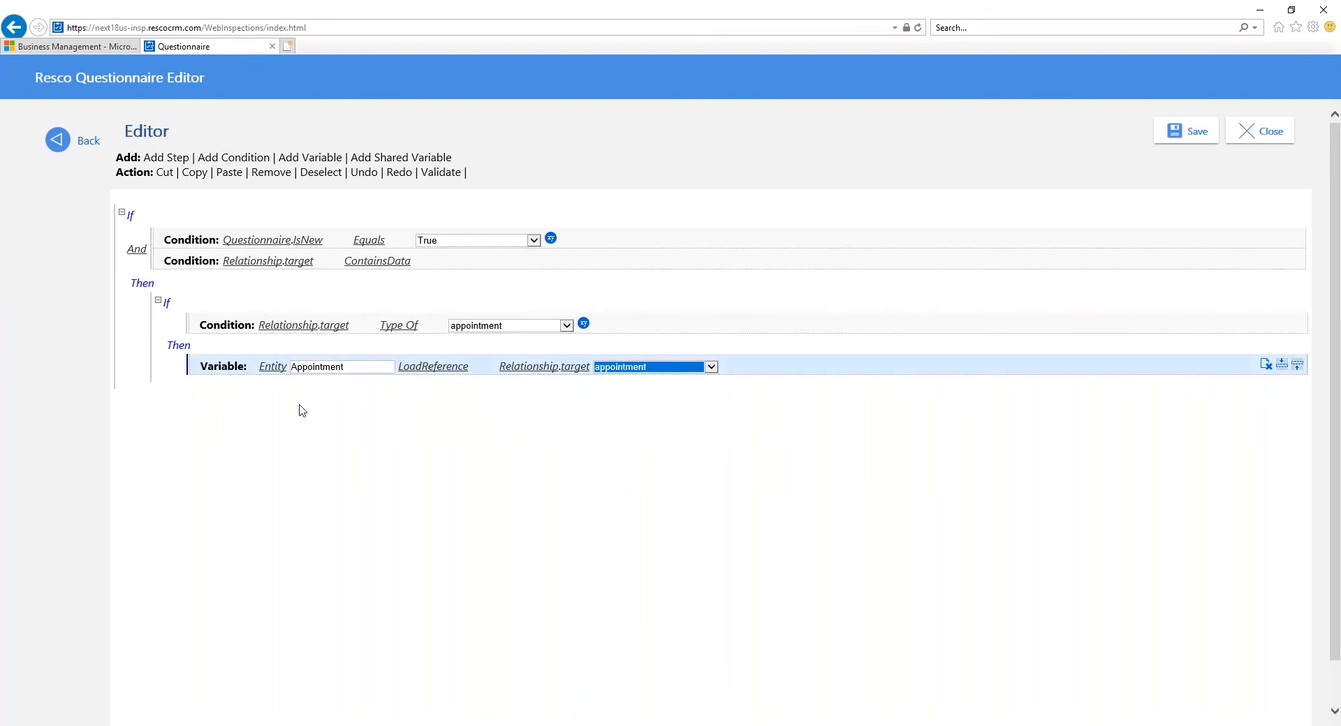
Step: Add a step after the variable that assigns Appointment.regardingobjectid to Questions.customer.Value
click(165, 159)
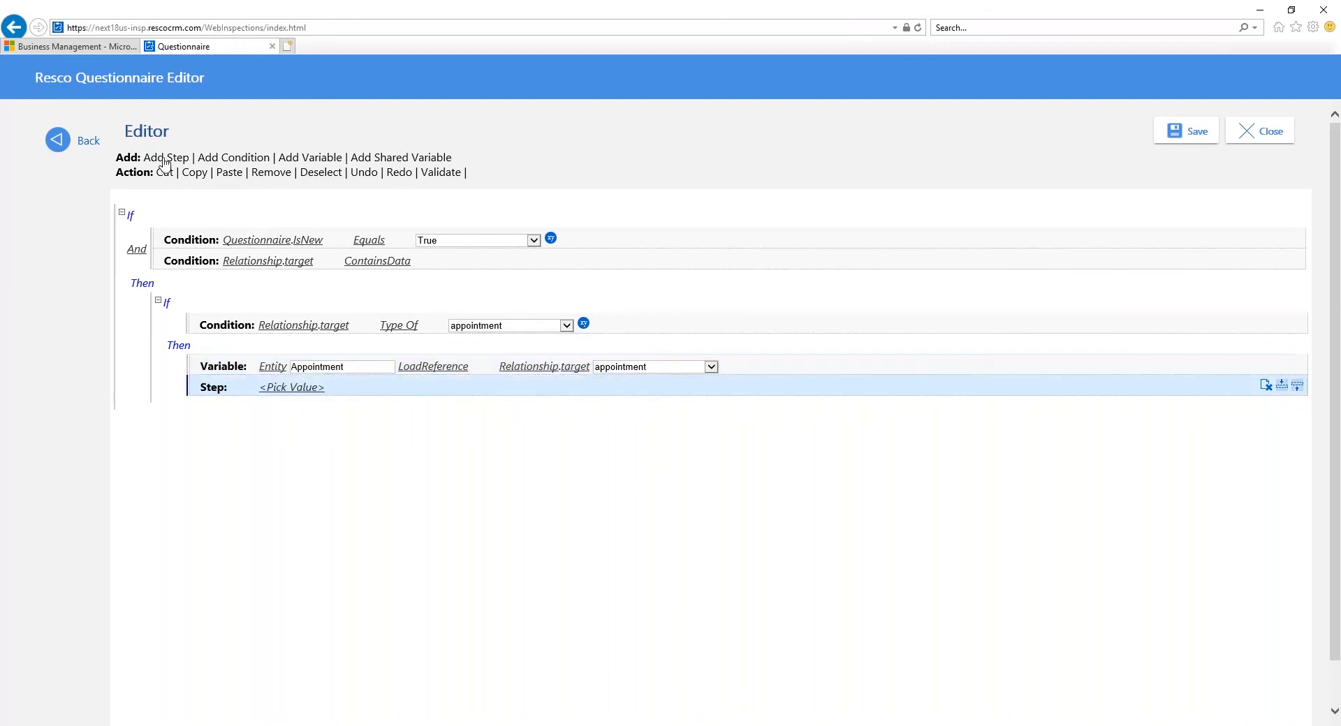
click(291, 387)
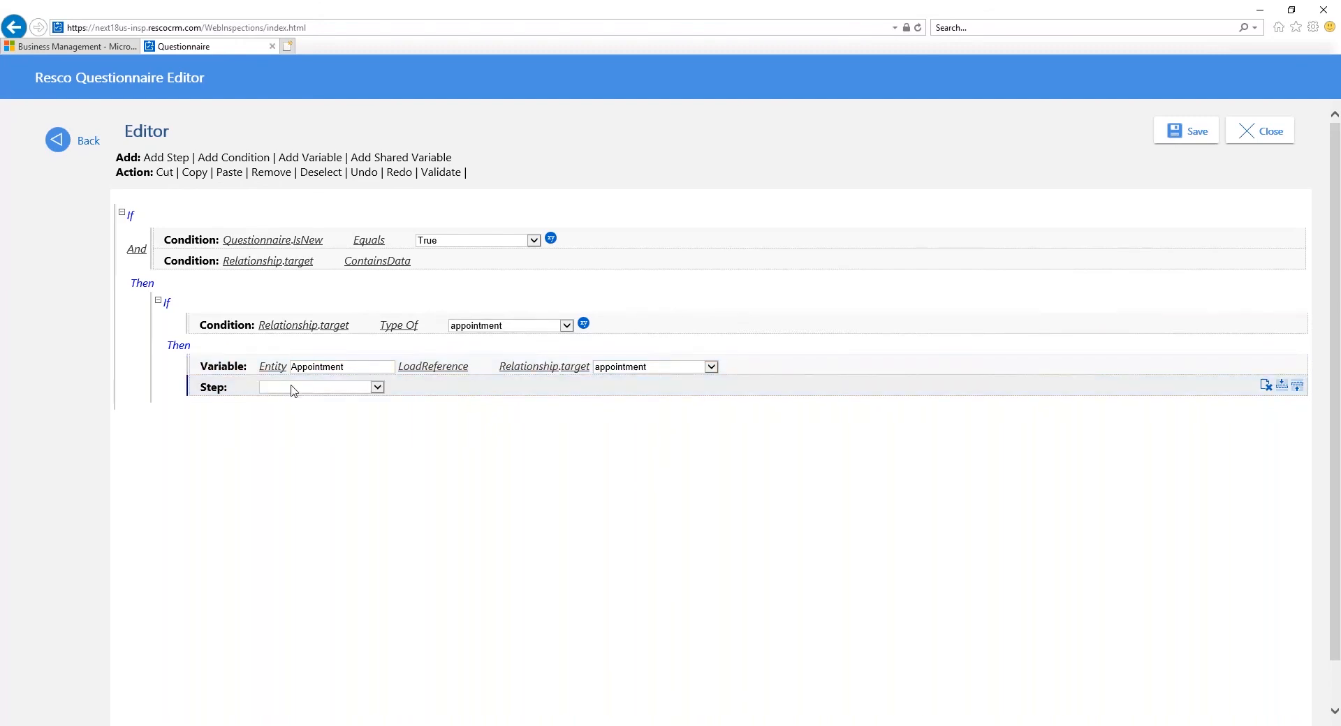
click(292, 388)
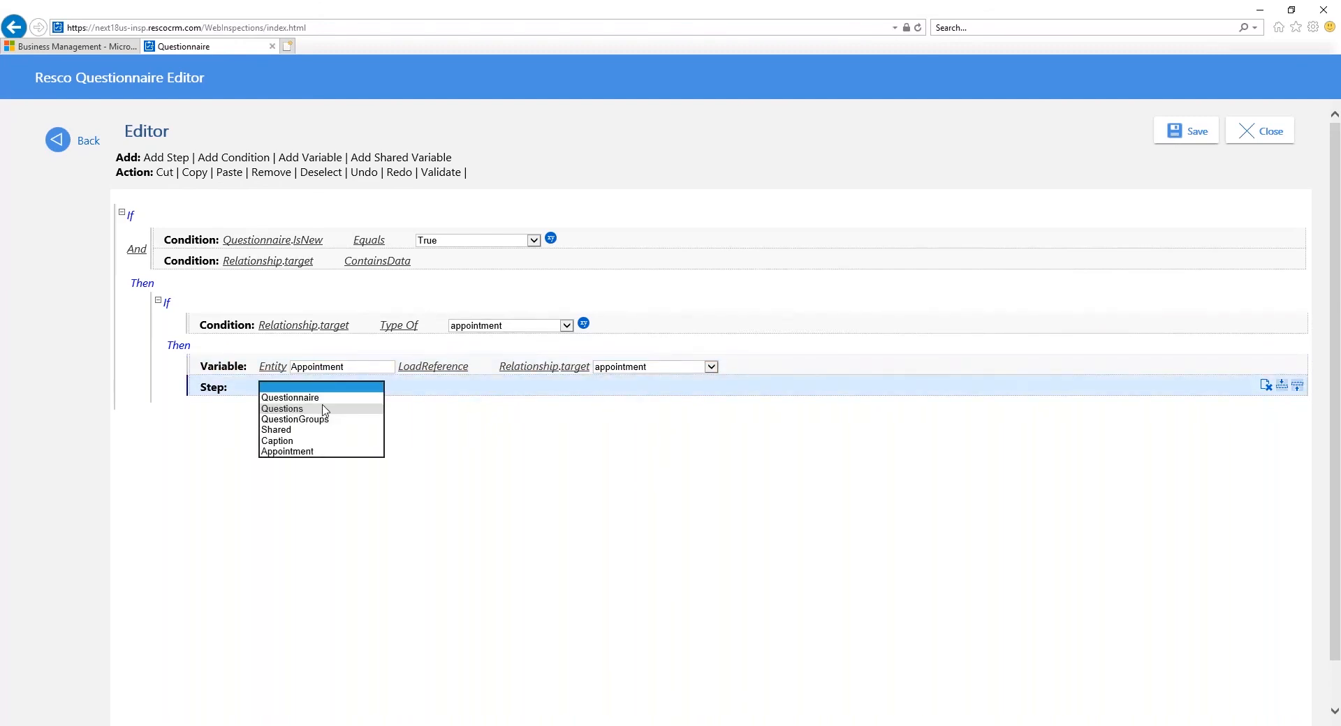
click(325, 411)
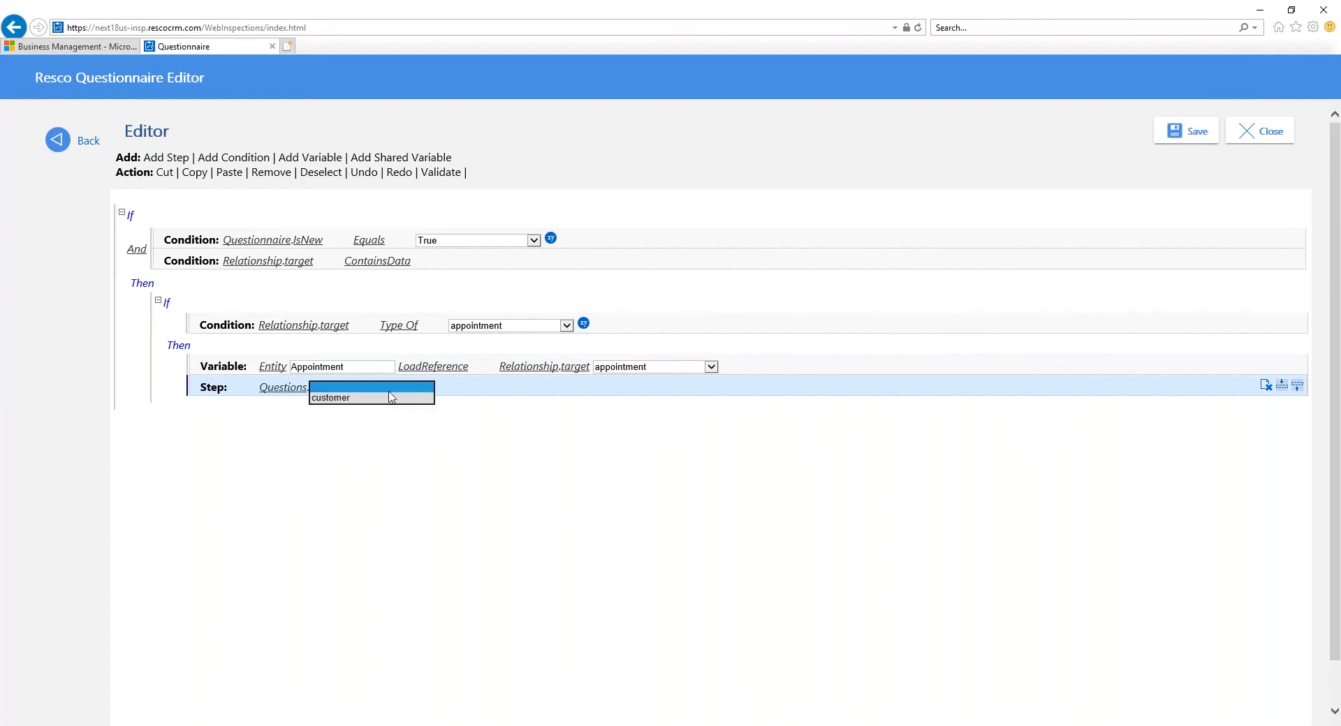
click(391, 397)
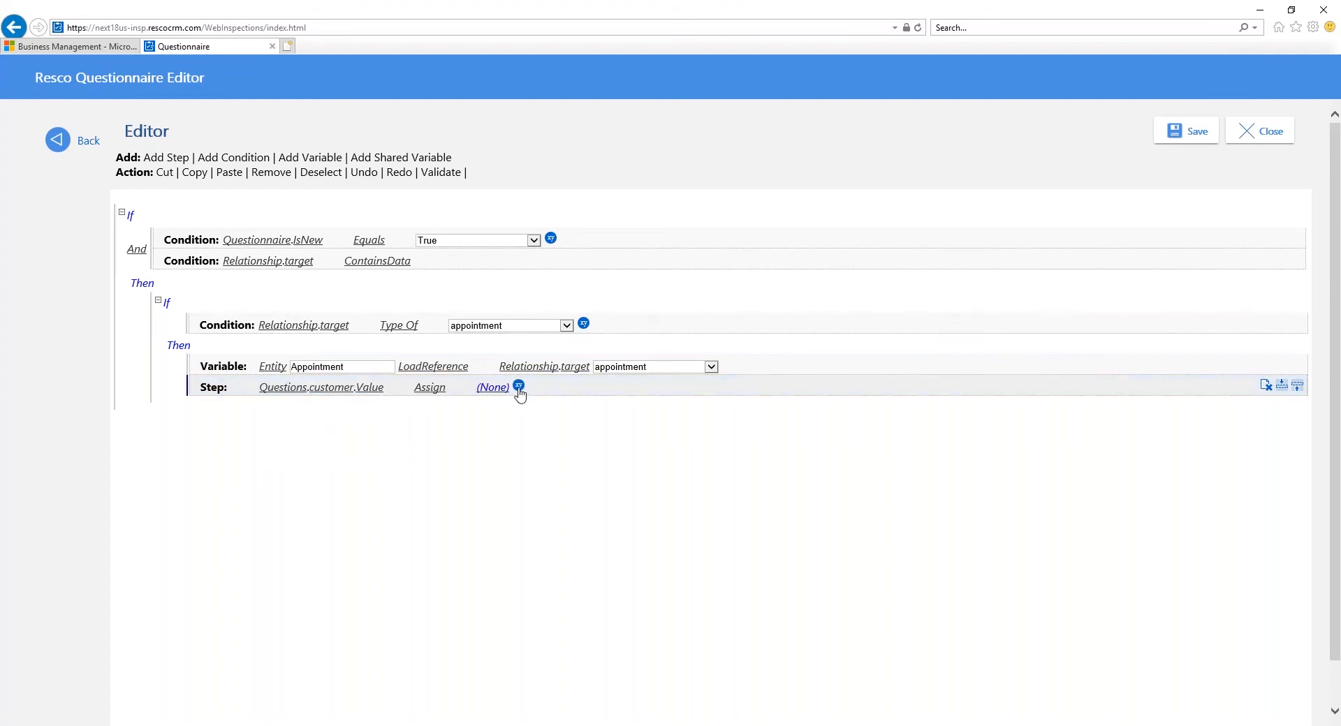
click(518, 386)
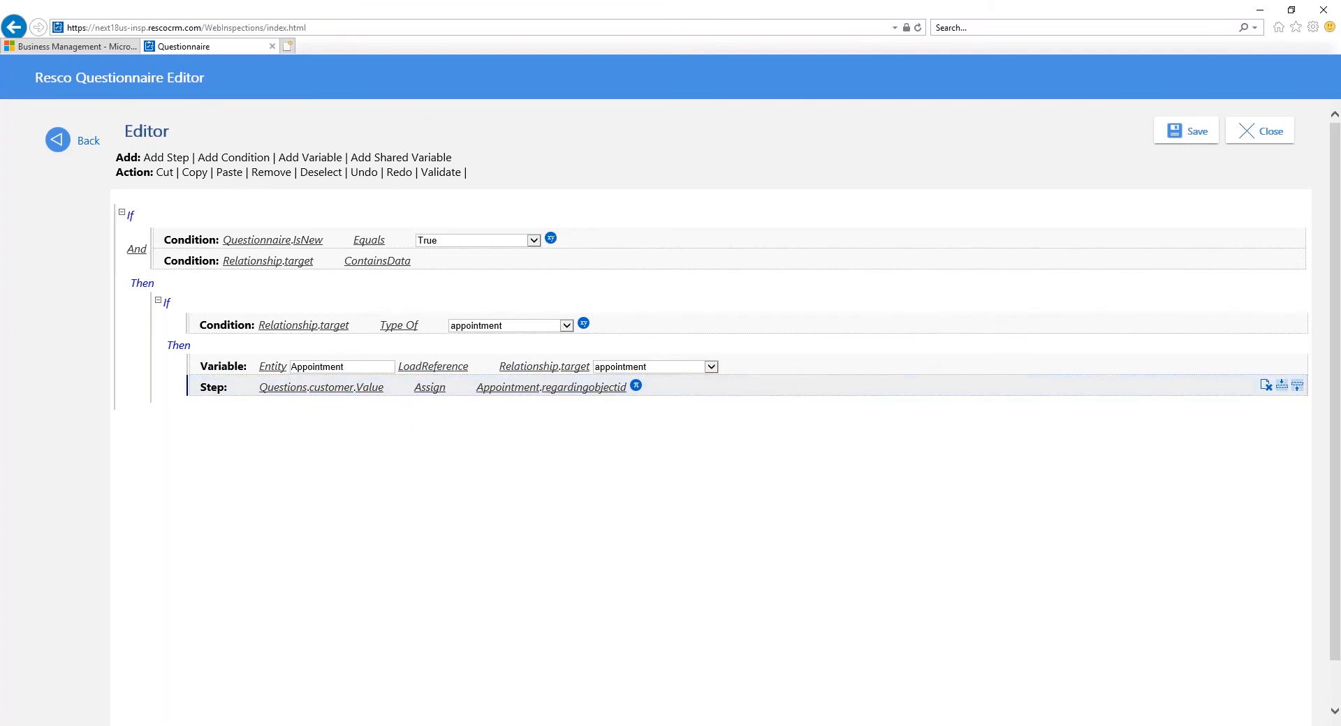
click(529, 393)
Step: Save the On Load rule, then save the Template Service Request questionnaire and leave its editor
click(1186, 142)
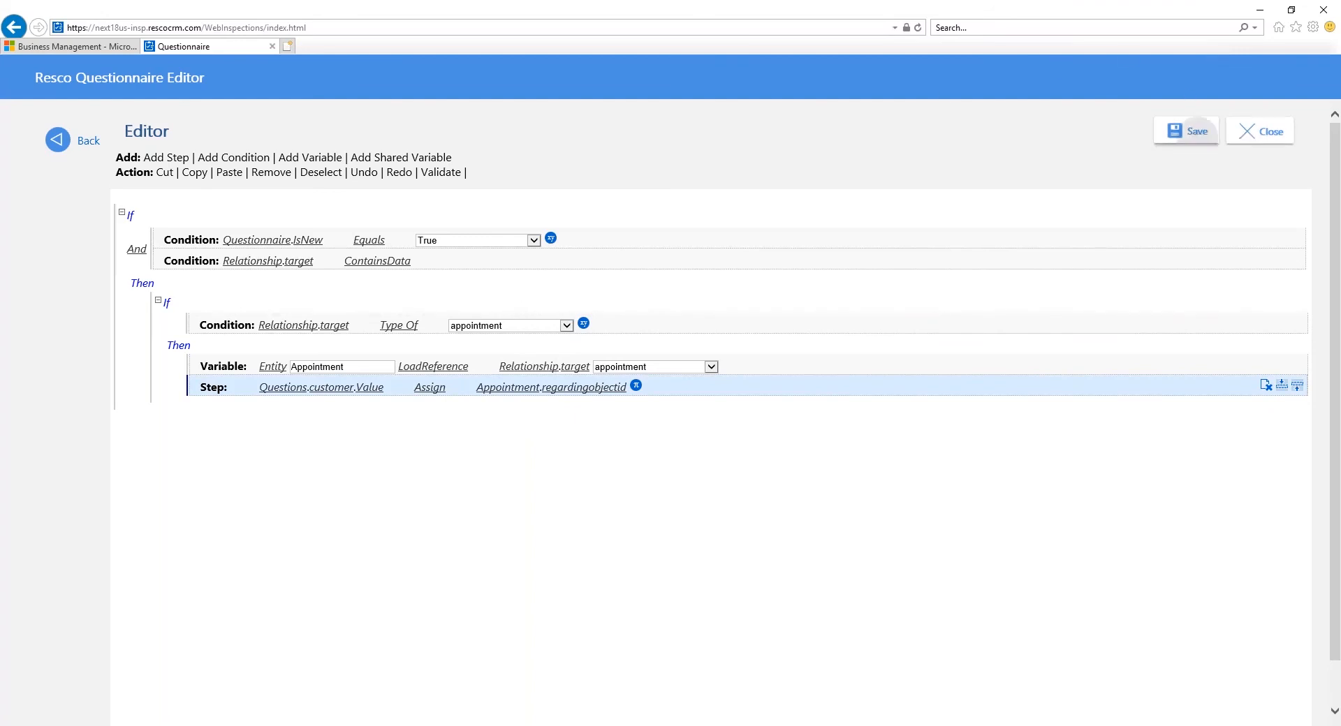
click(68, 144)
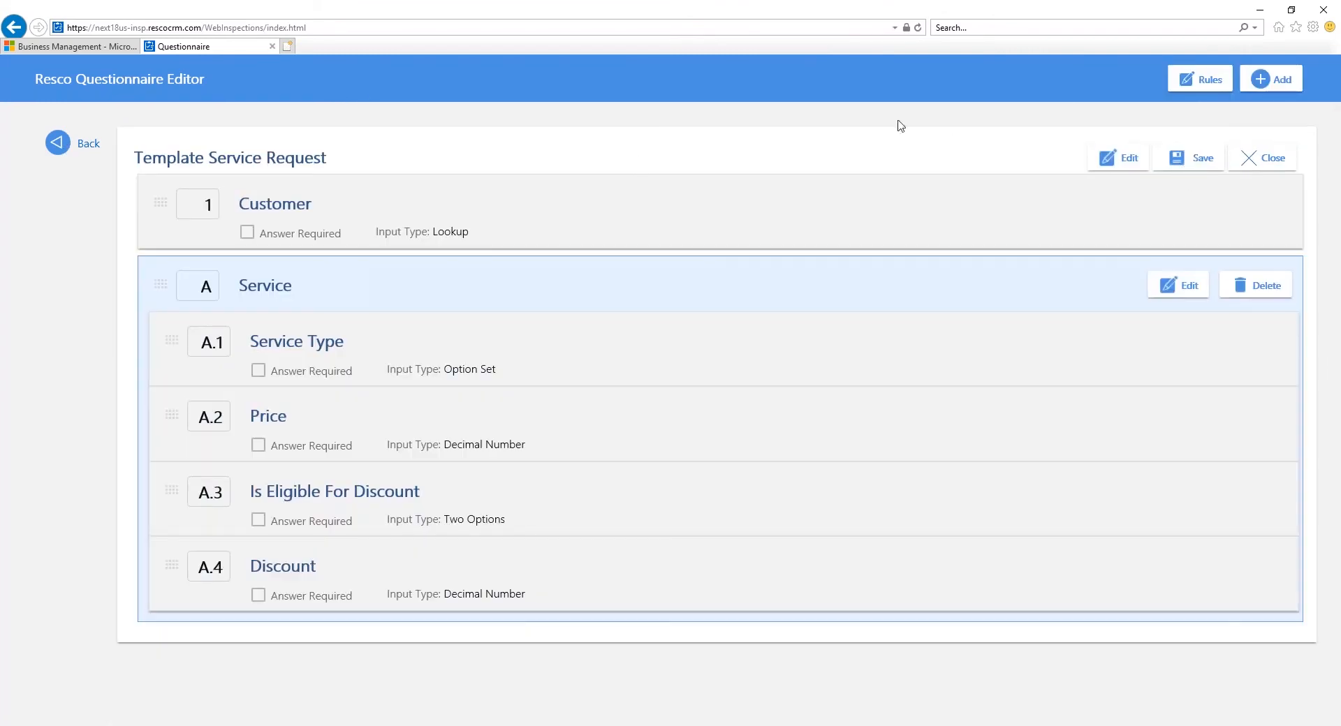
click(1196, 161)
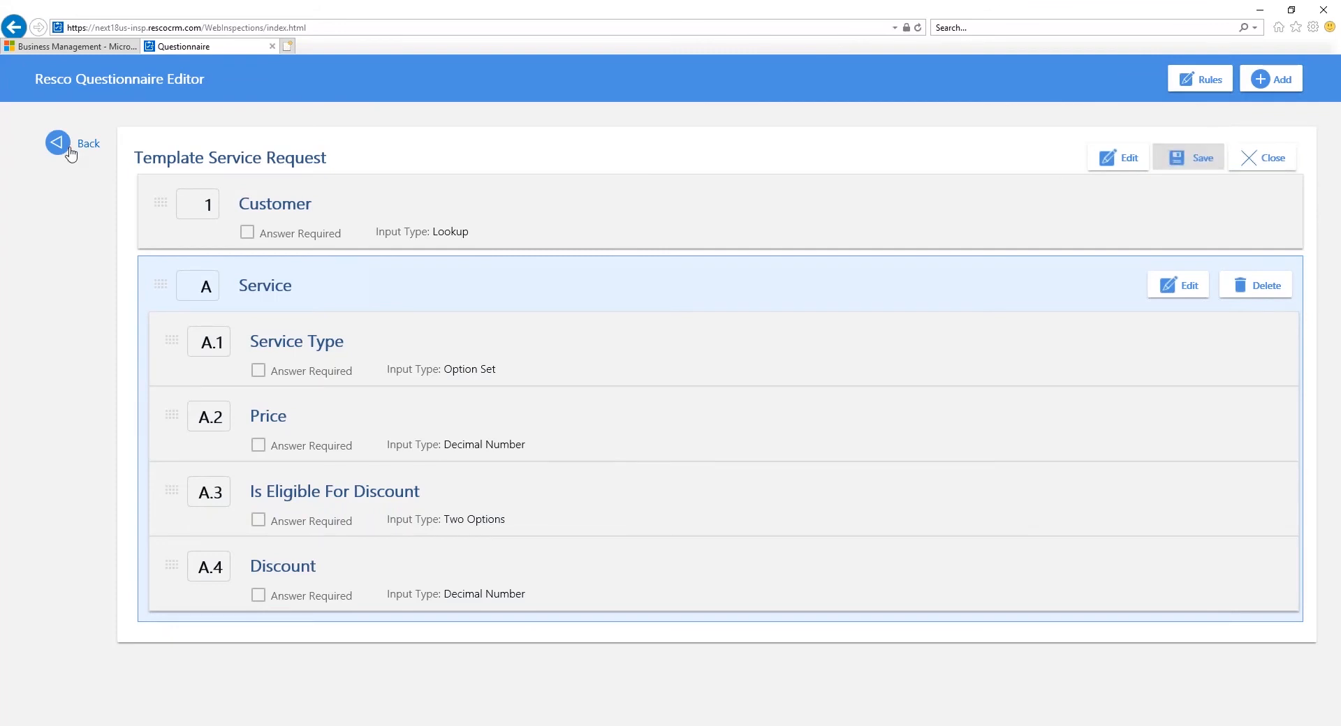
click(76, 152)
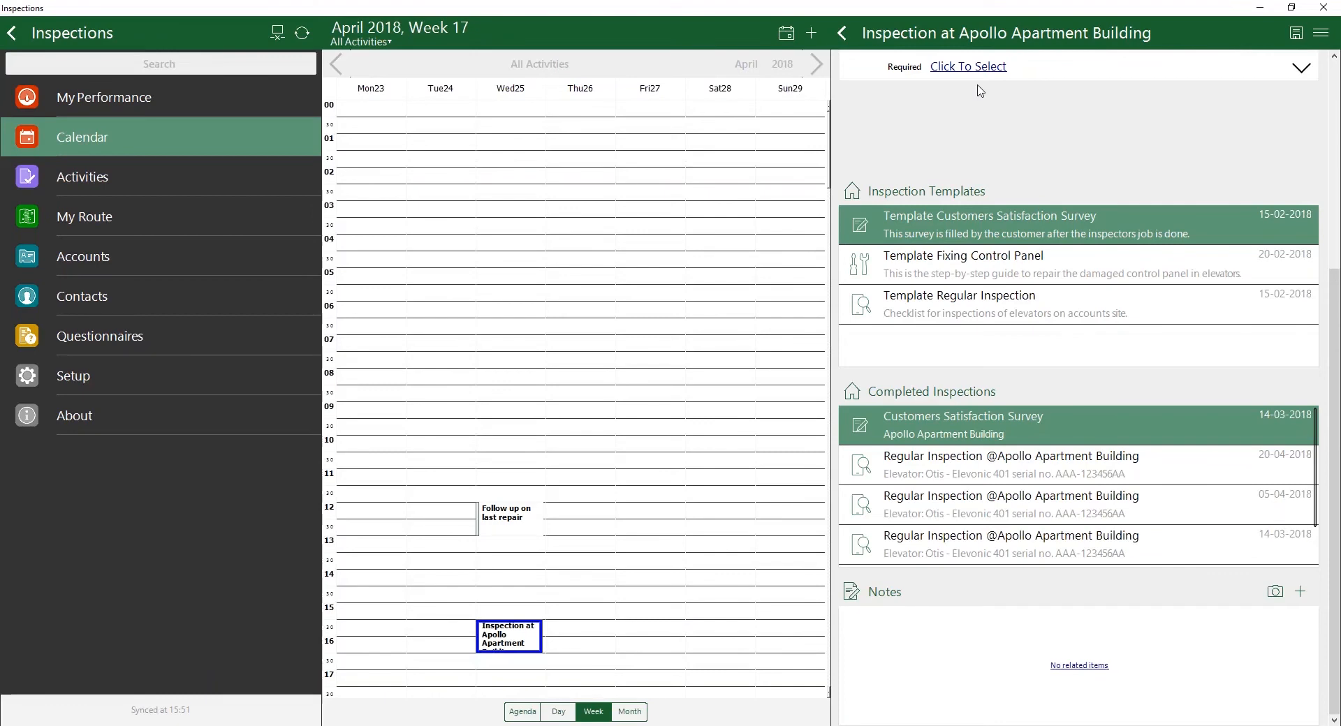
Step: Switch to the Inspections app, synchronize it, and reopen the Inspection at Apollo Apartment Building appointment from the calendar
click(302, 34)
click(791, 53)
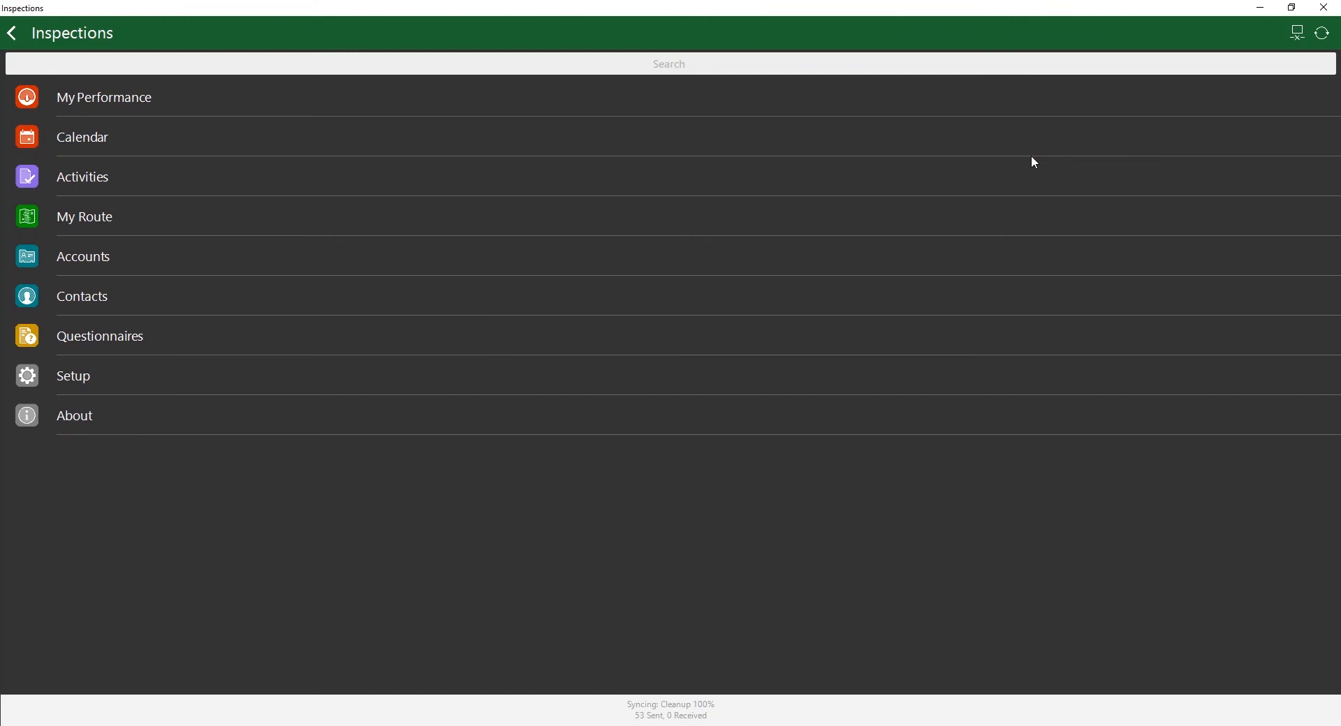
click(185, 131)
click(673, 408)
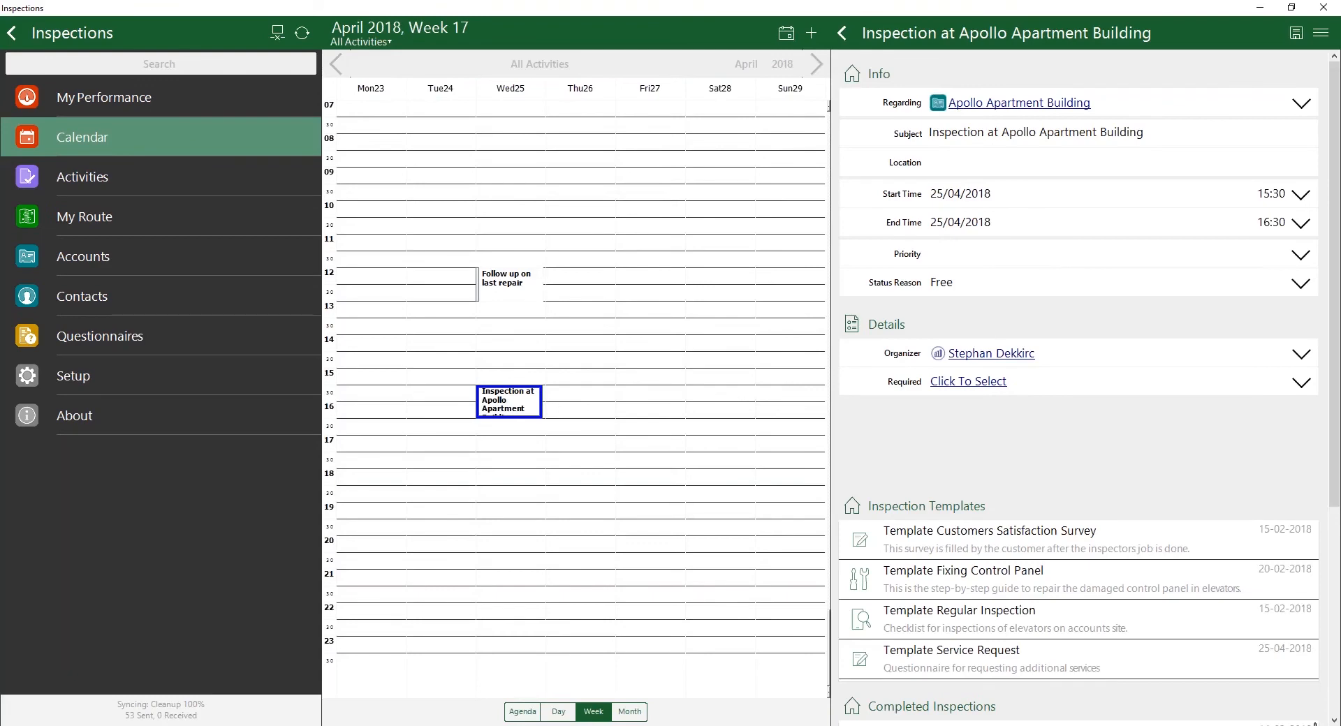
Step: Start a Template Service Request questionnaire from the appointment's inspection templates and keep it open
scroll(1054, 468, down, 2)
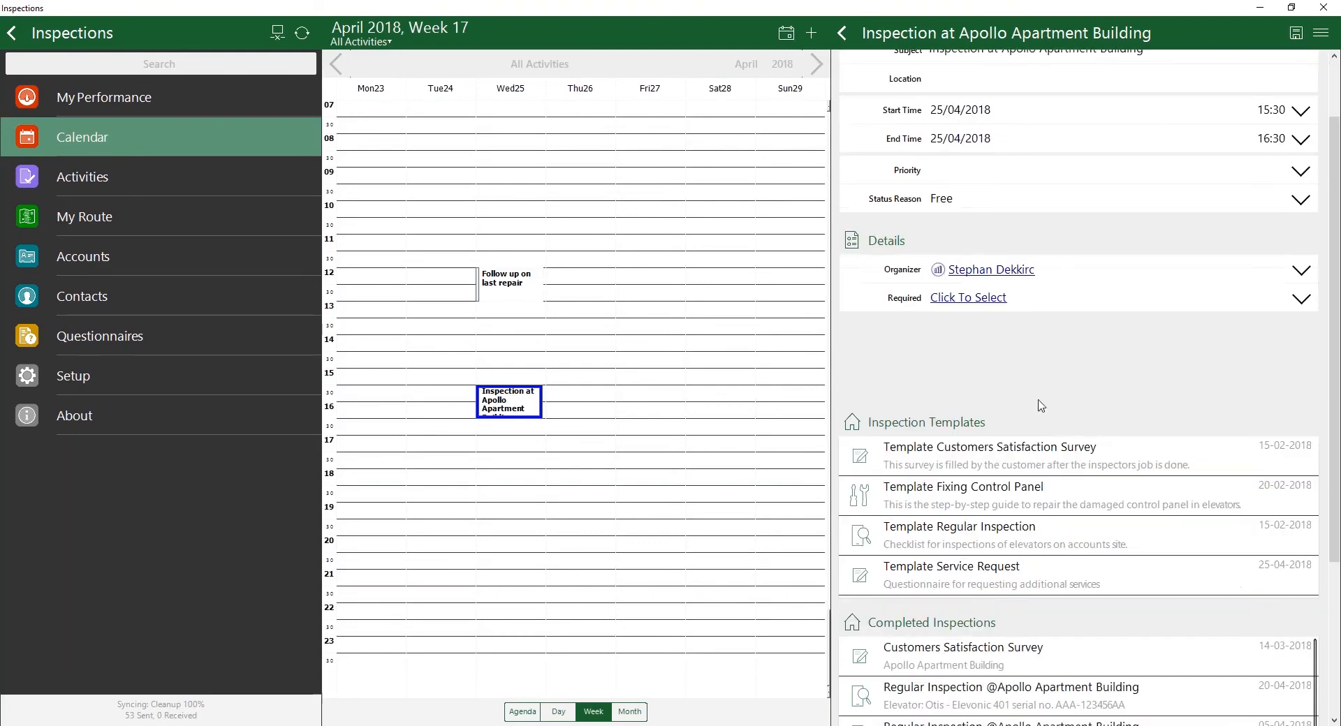
scroll(1040, 401, down, 2)
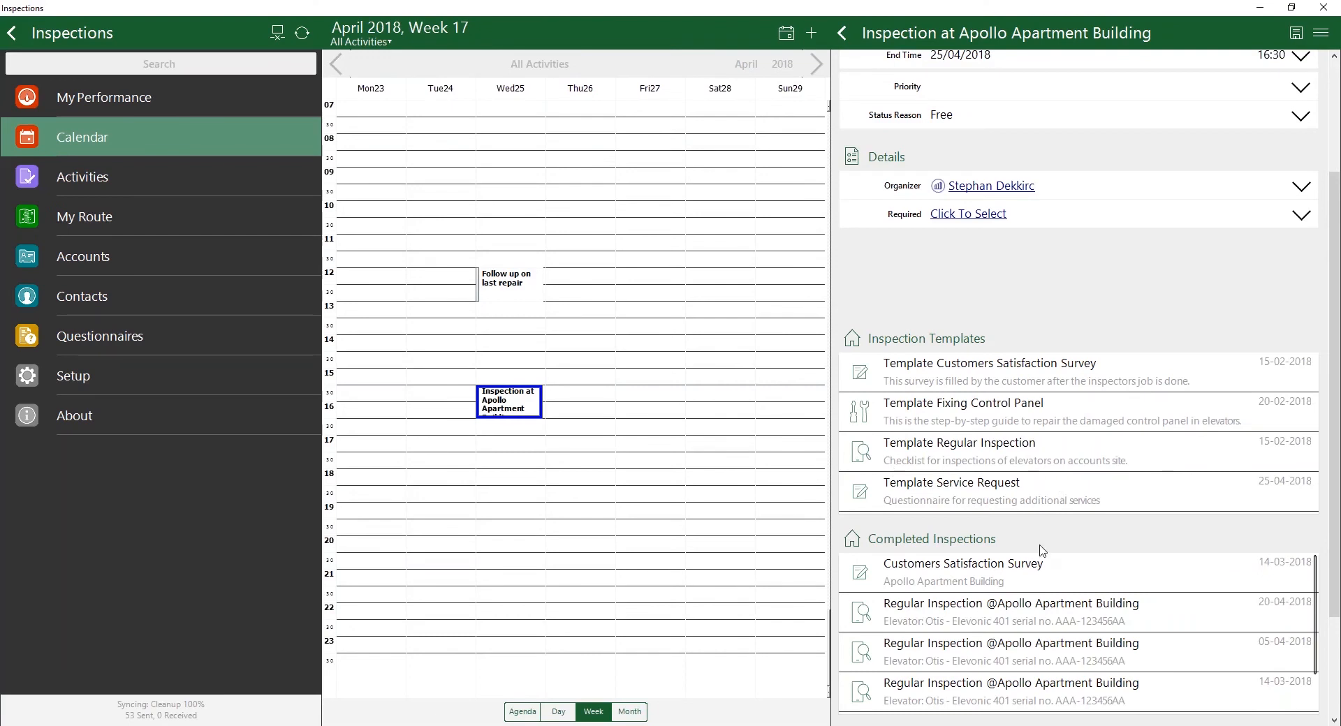
click(1056, 495)
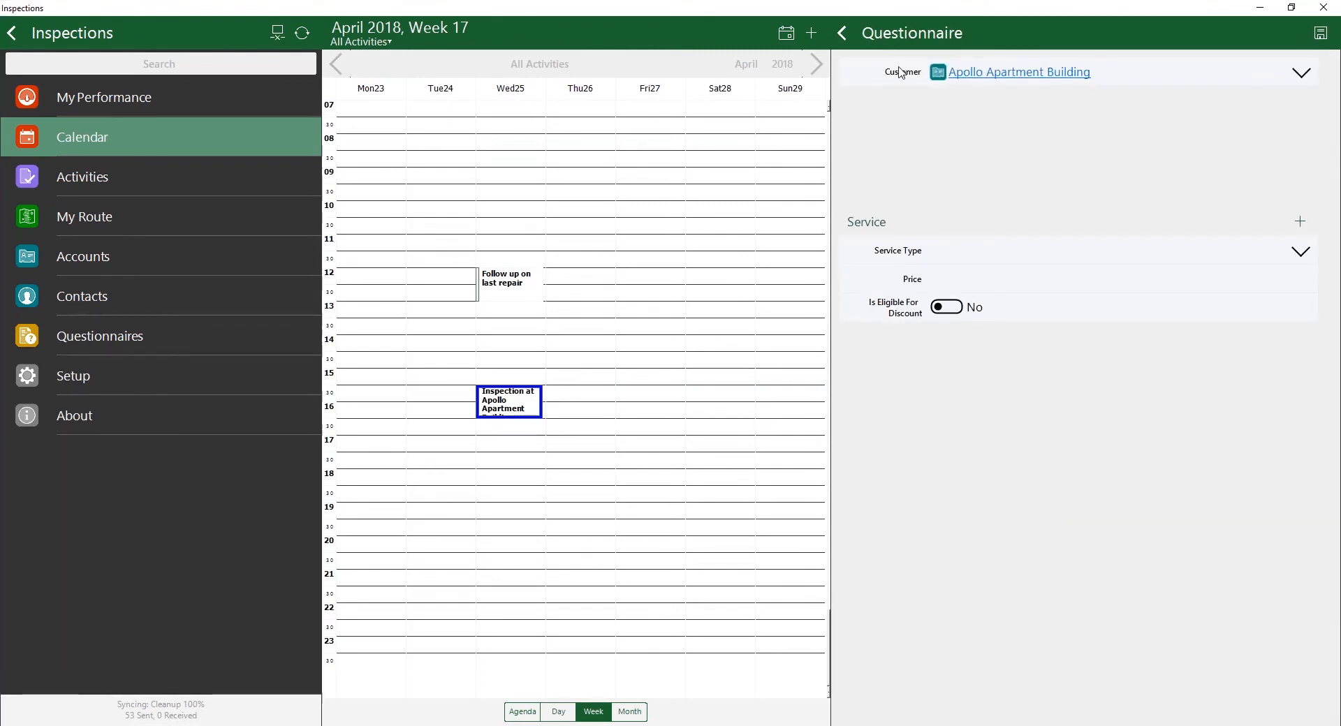
click(849, 39)
click(740, 383)
Step: Fill in the Service group with service type Repair, price 123 and Is Eligible For Discount set to Yes
click(1019, 255)
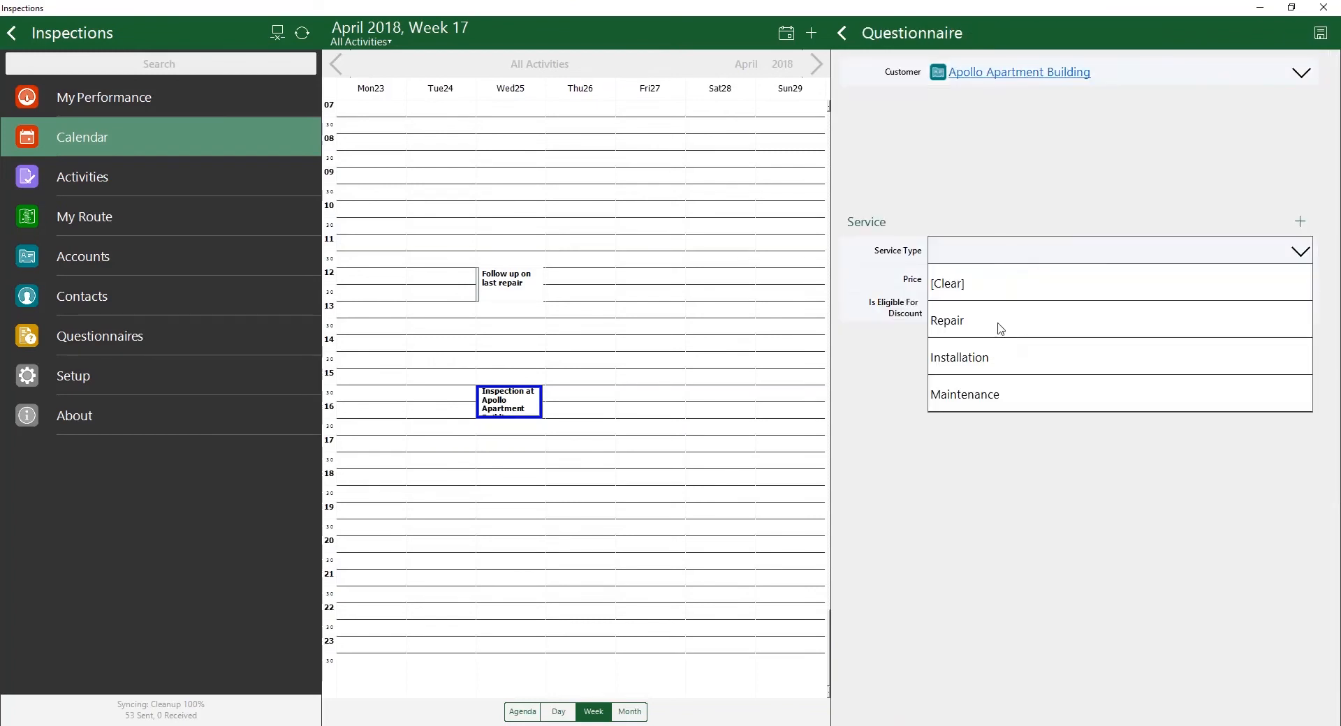
click(1001, 327)
click(993, 282)
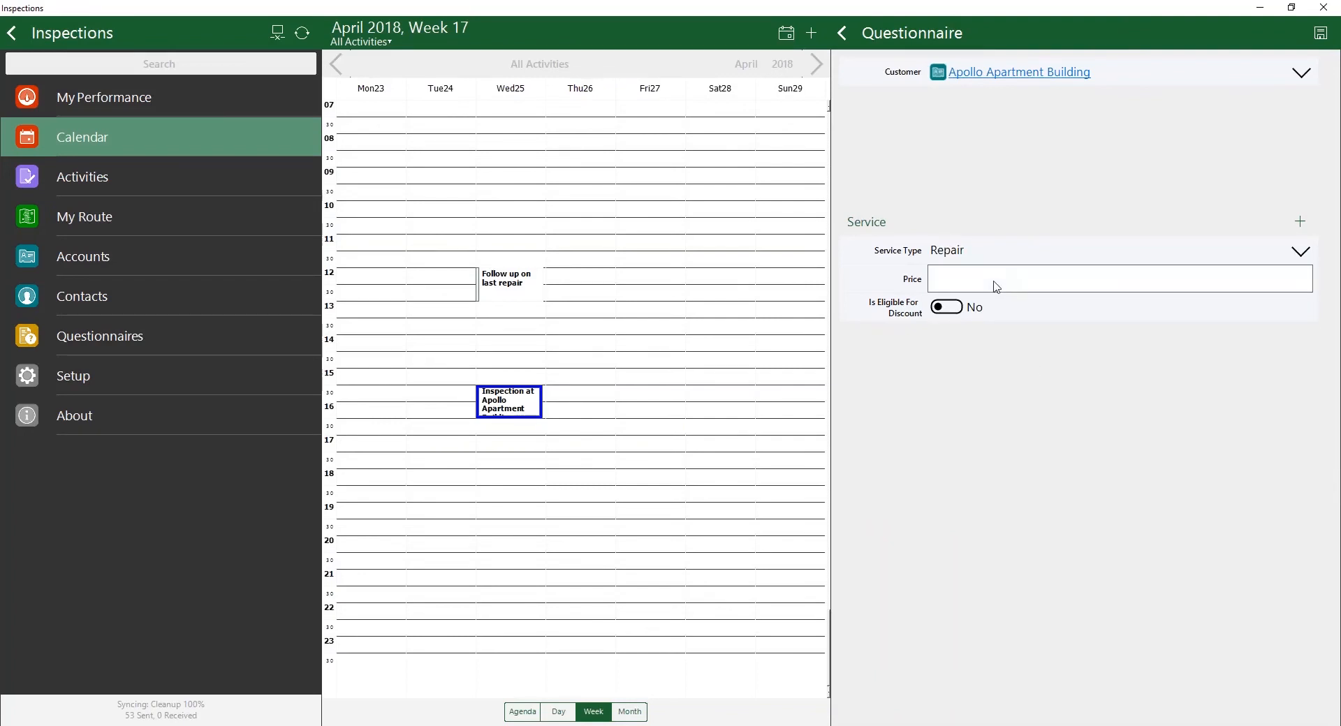
text(123)
click(947, 308)
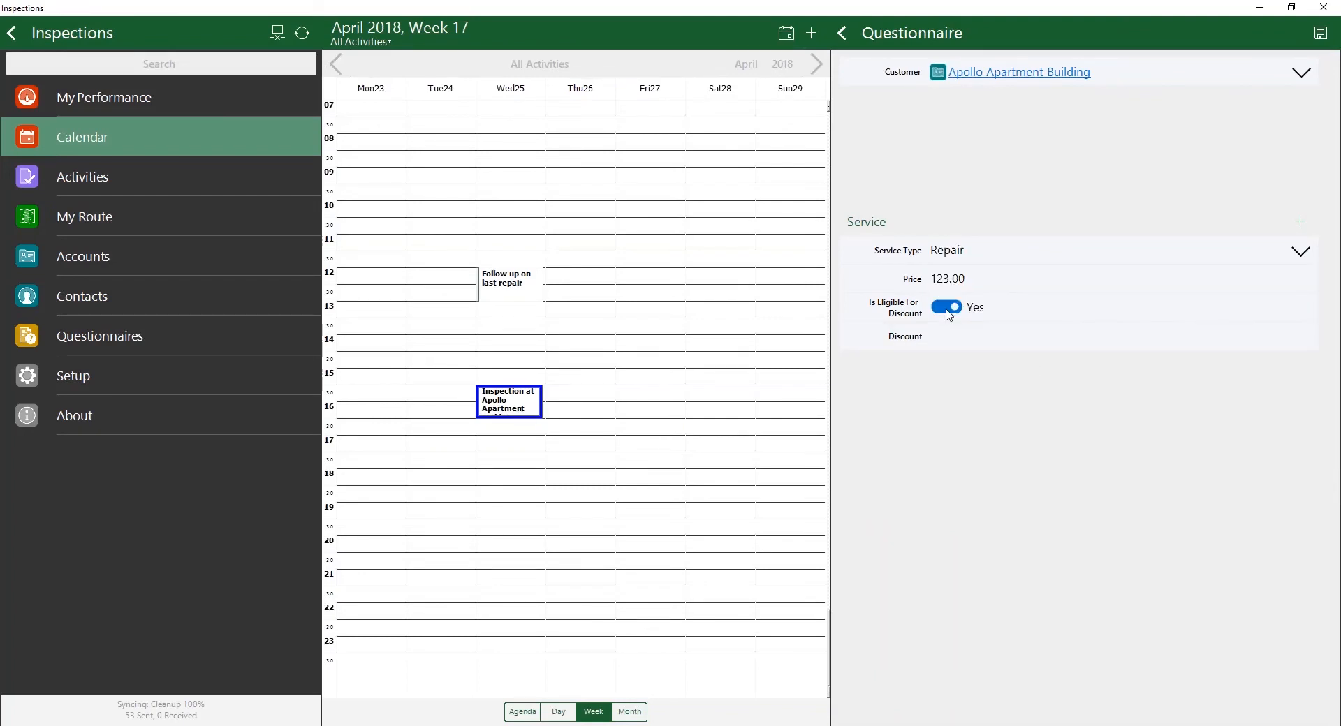
Step: Enter a discount of 130 for the repair service and try to save the questionnaire
click(1035, 339)
text(1300)
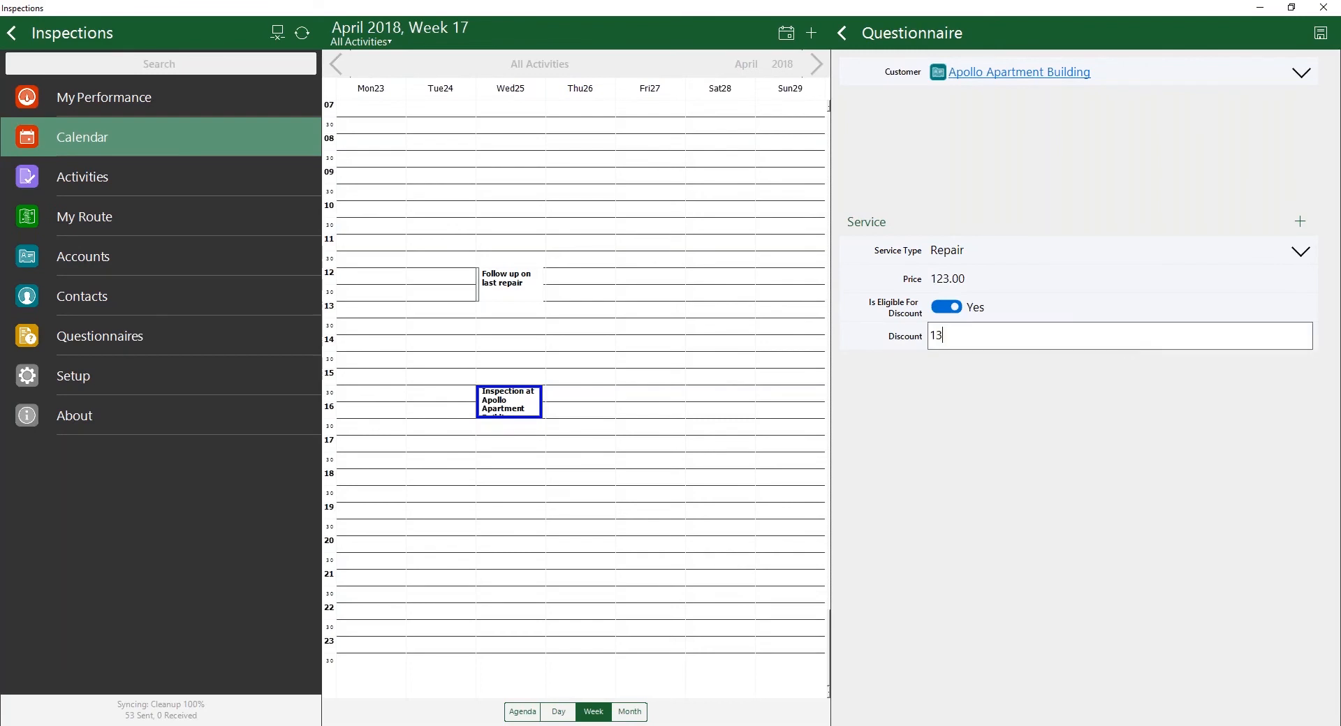
key(BackSpace)
click(1120, 285)
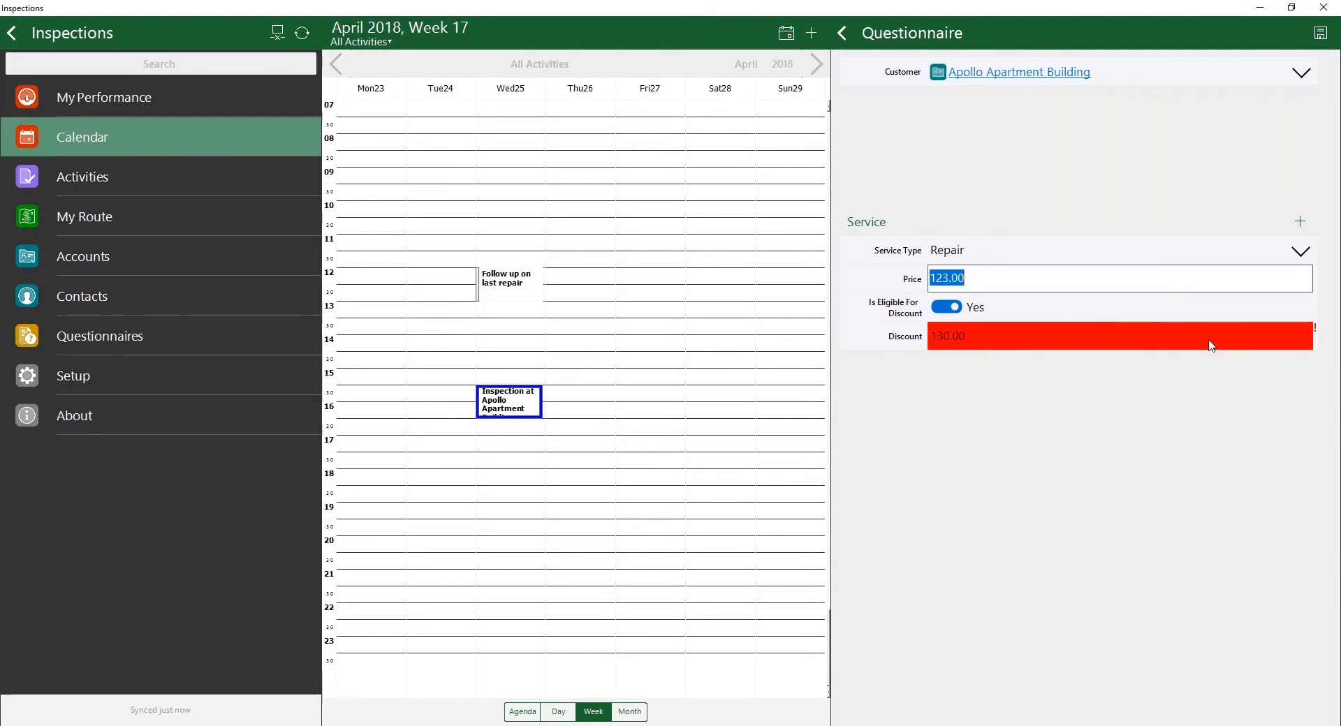
click(1319, 35)
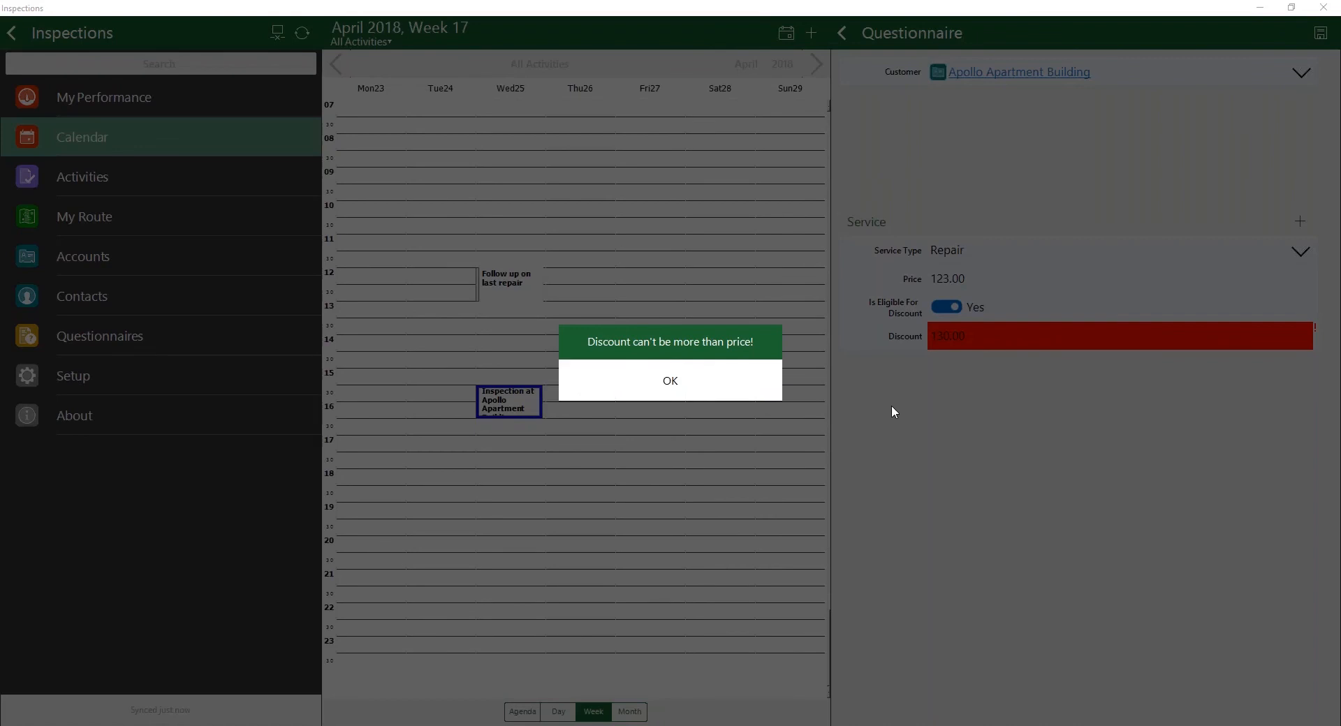
click(616, 377)
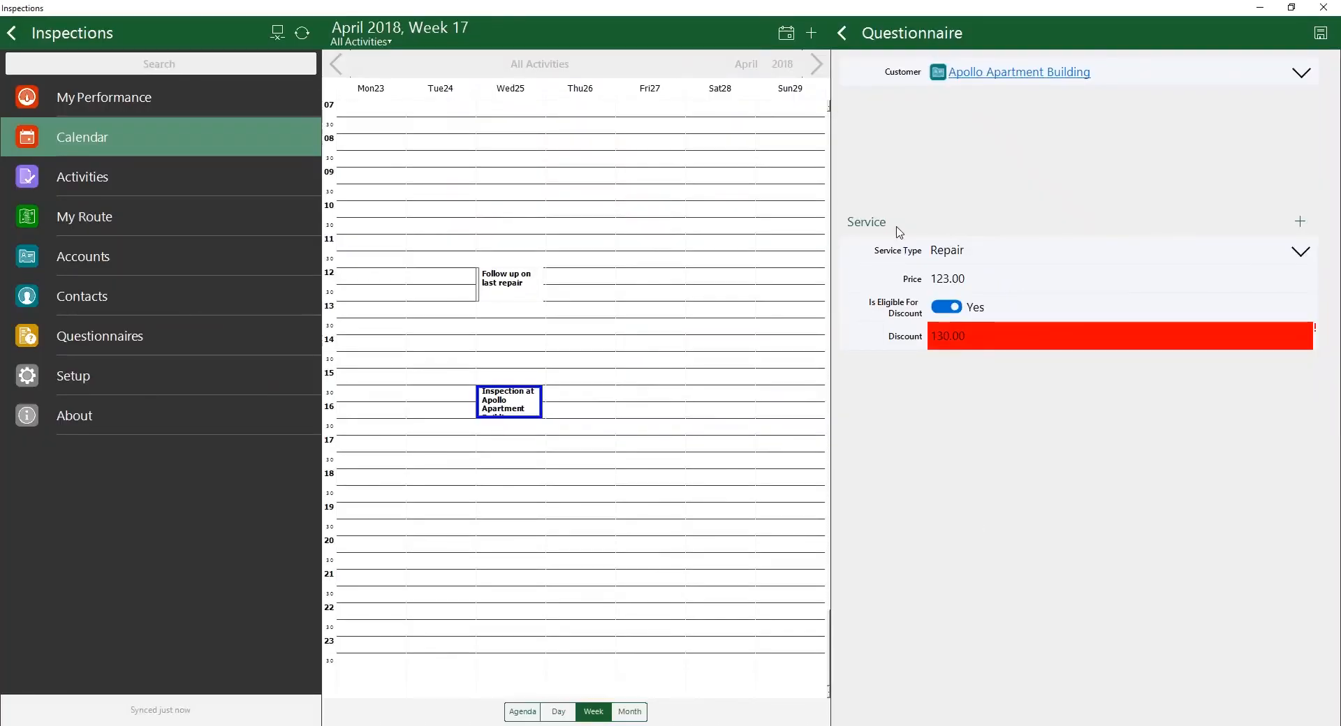
Step: Set the repair service's discount to 12
click(986, 340)
text(120)
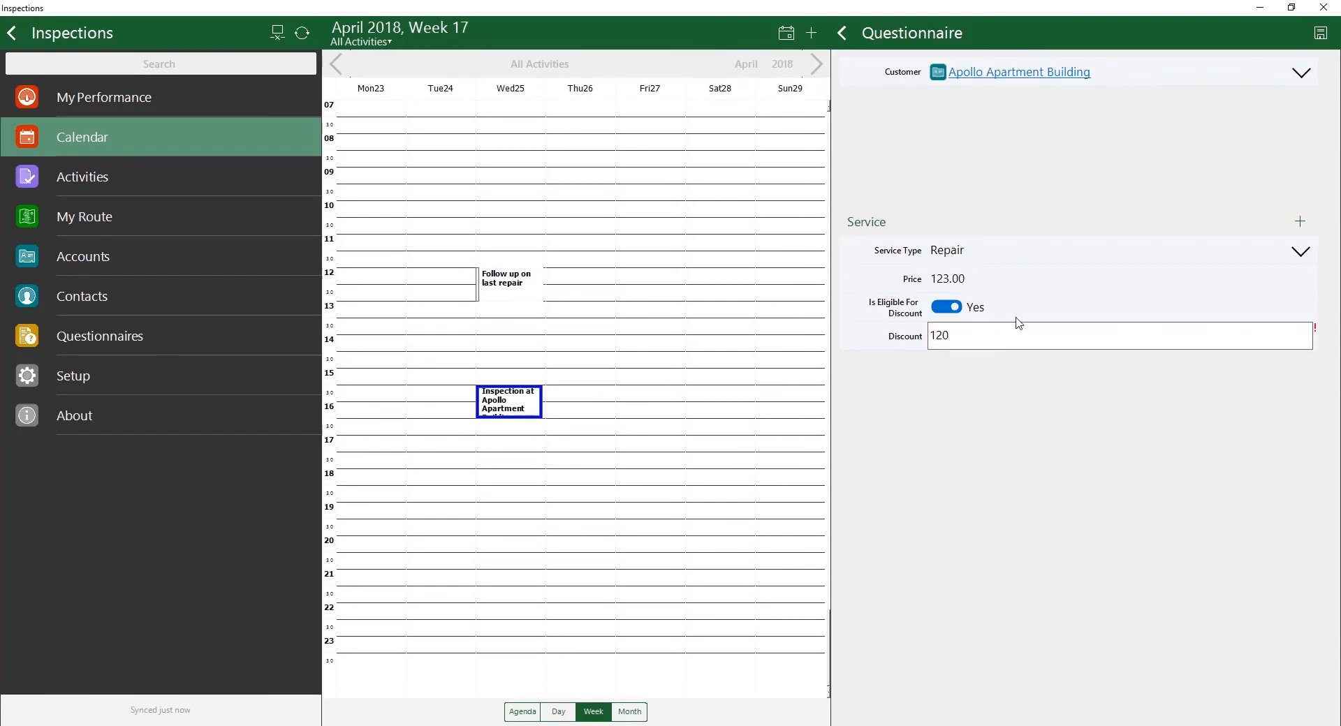
key(BackSpace)
double_click(1032, 329)
click(1171, 289)
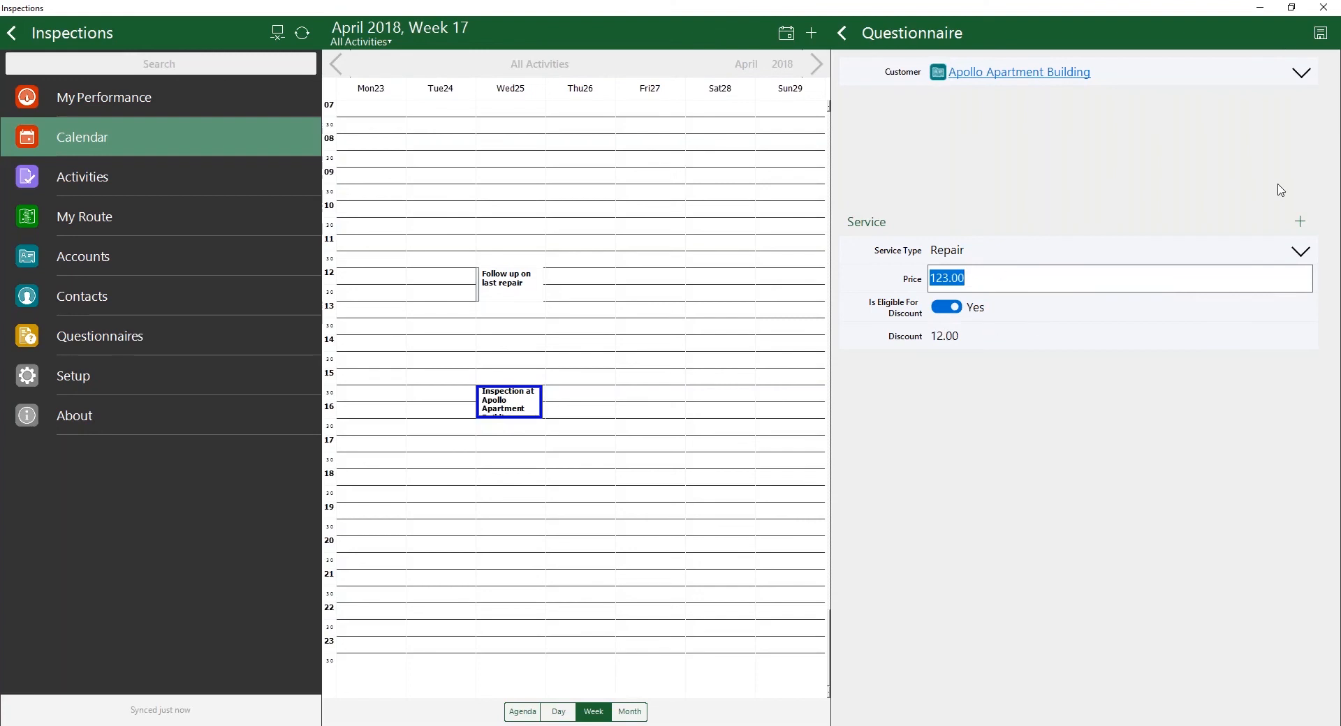
Step: Add two more Service groups to the questionnaire and delete both again
click(1300, 222)
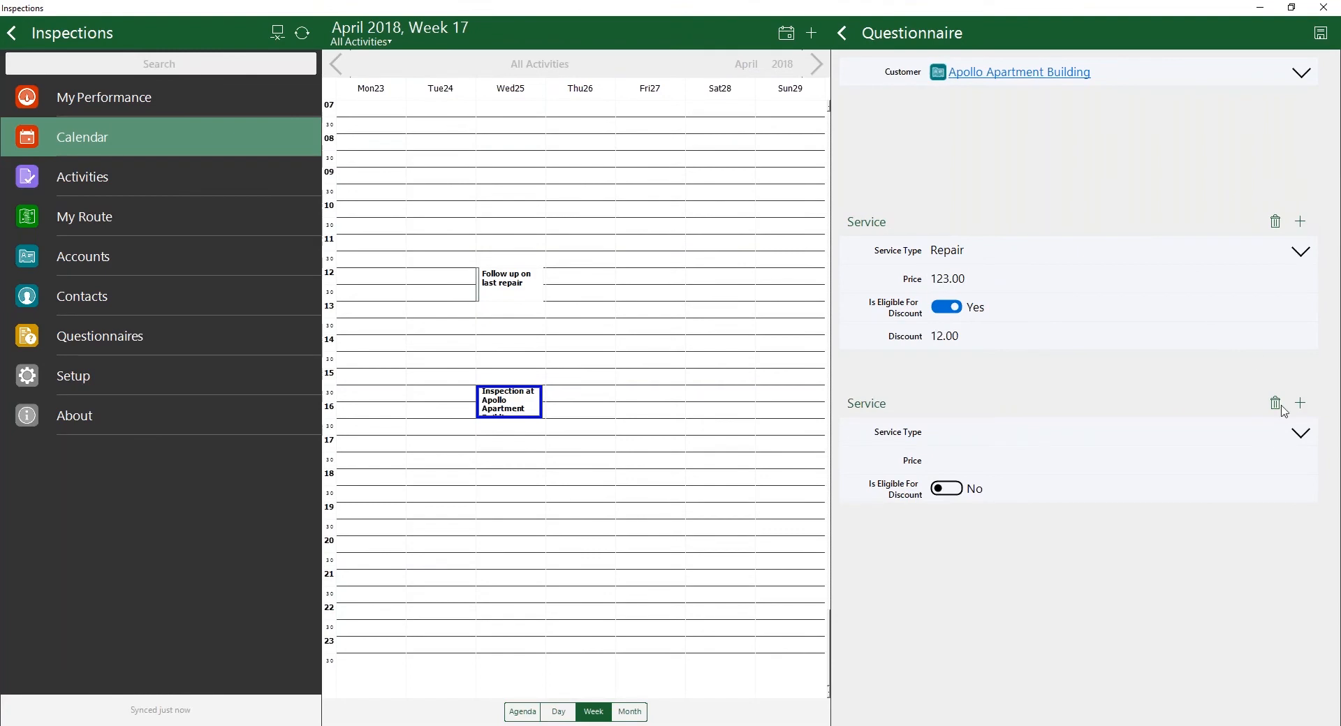
click(1301, 403)
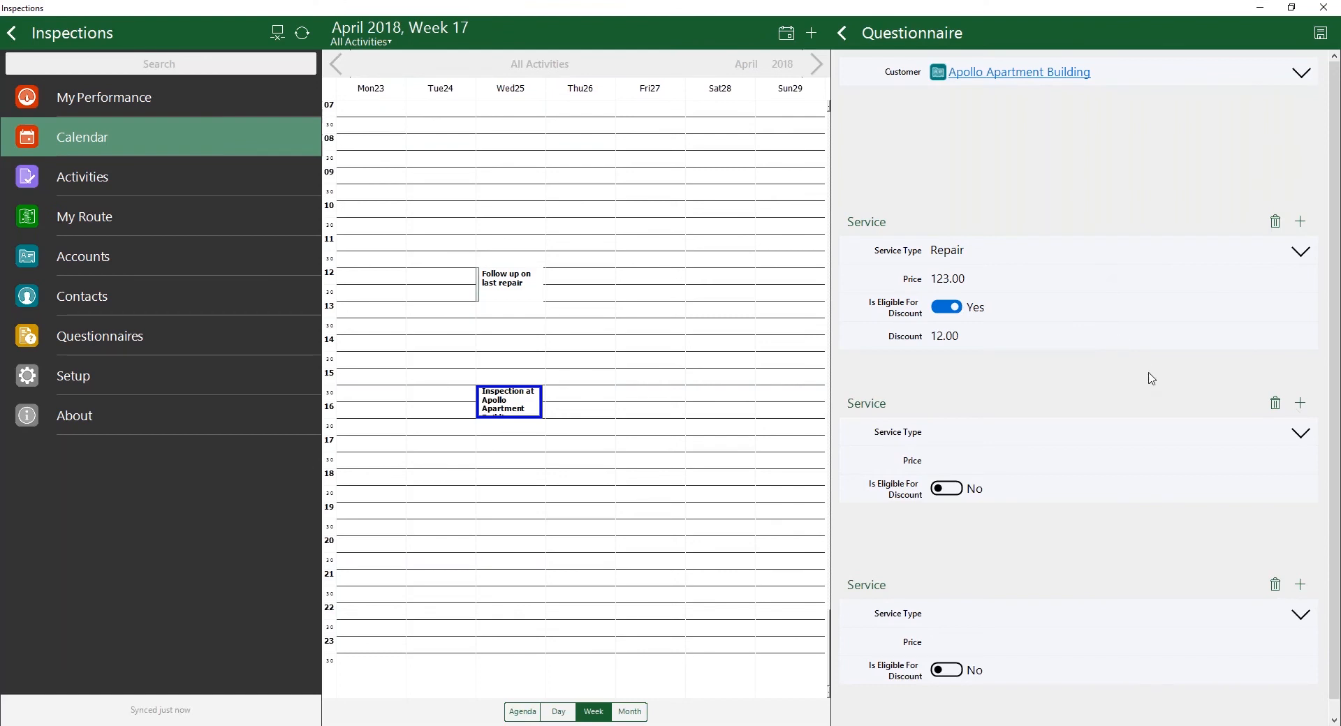
click(1276, 404)
click(1277, 404)
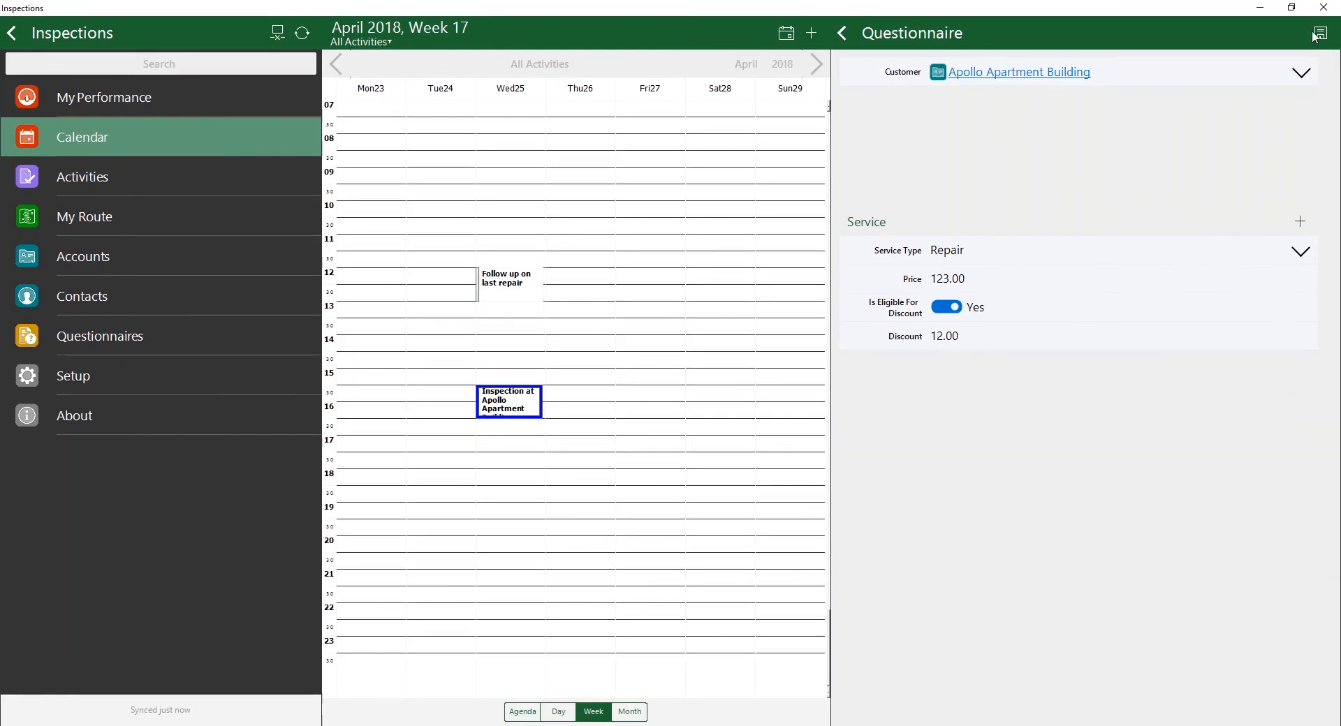
Step: Leave the questionnaire and open the account record that the appointment is regarding
click(845, 39)
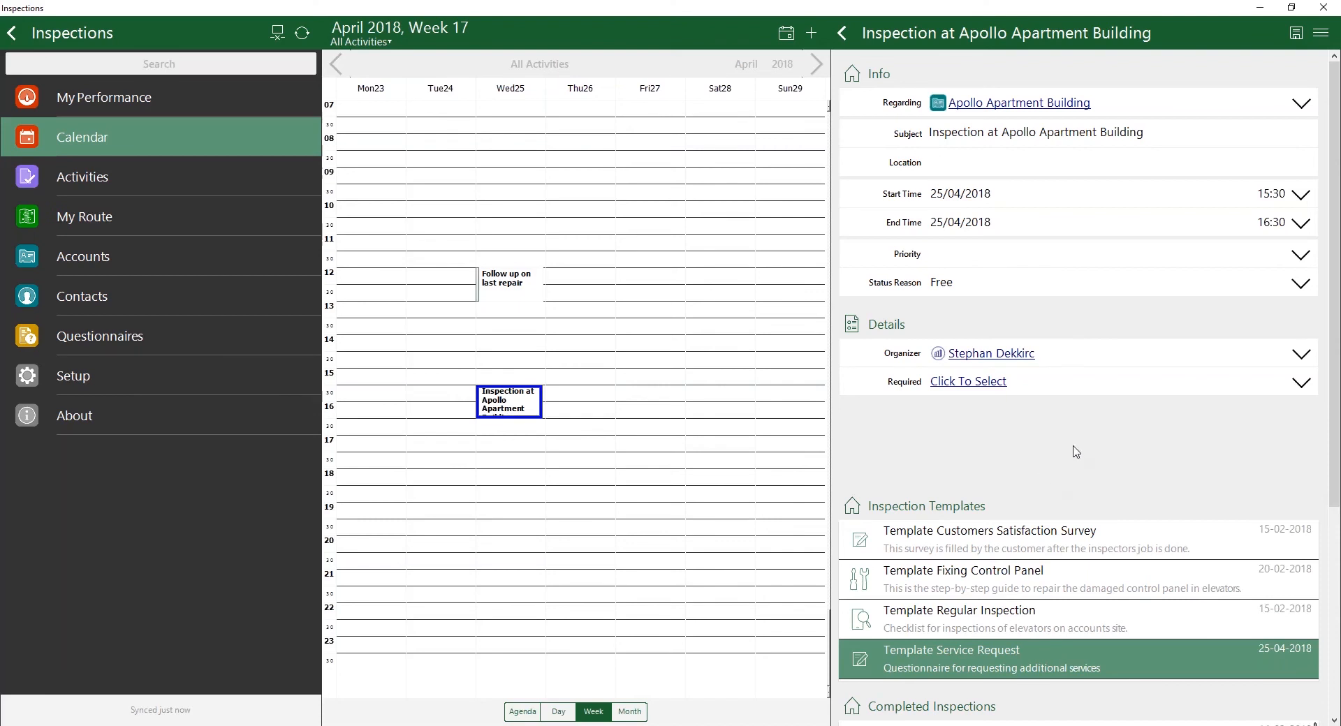
click(1038, 104)
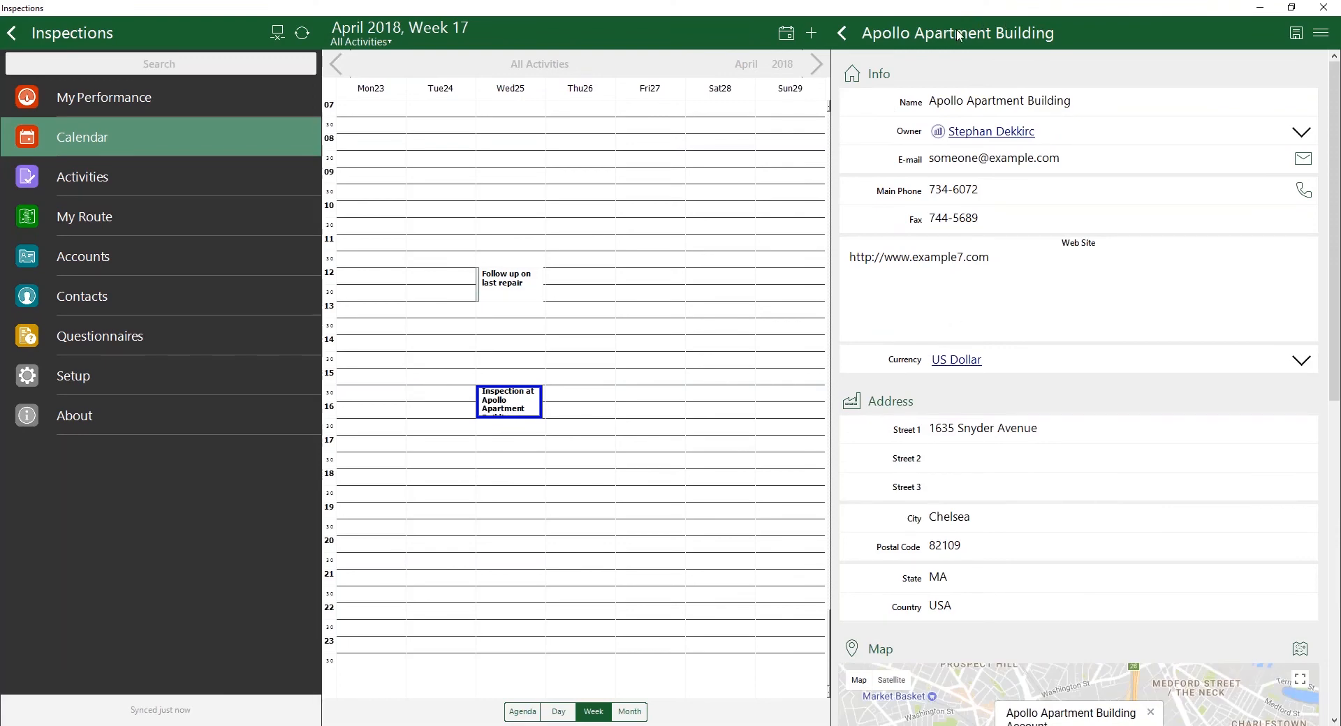
Step: Look through the account record's info, address, map and contacts sections to see which related lists it offers
scroll(880, 242, down, 6)
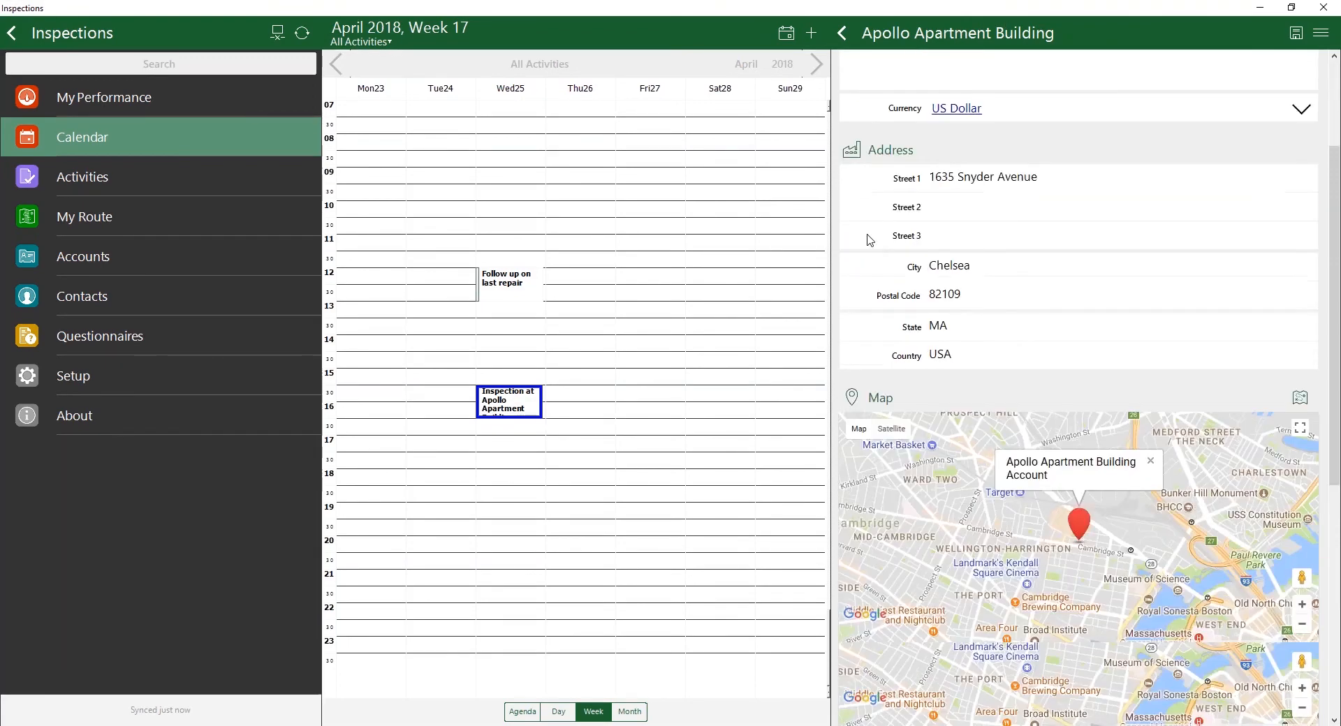
scroll(894, 551, down, 3)
scroll(920, 549, up, 10)
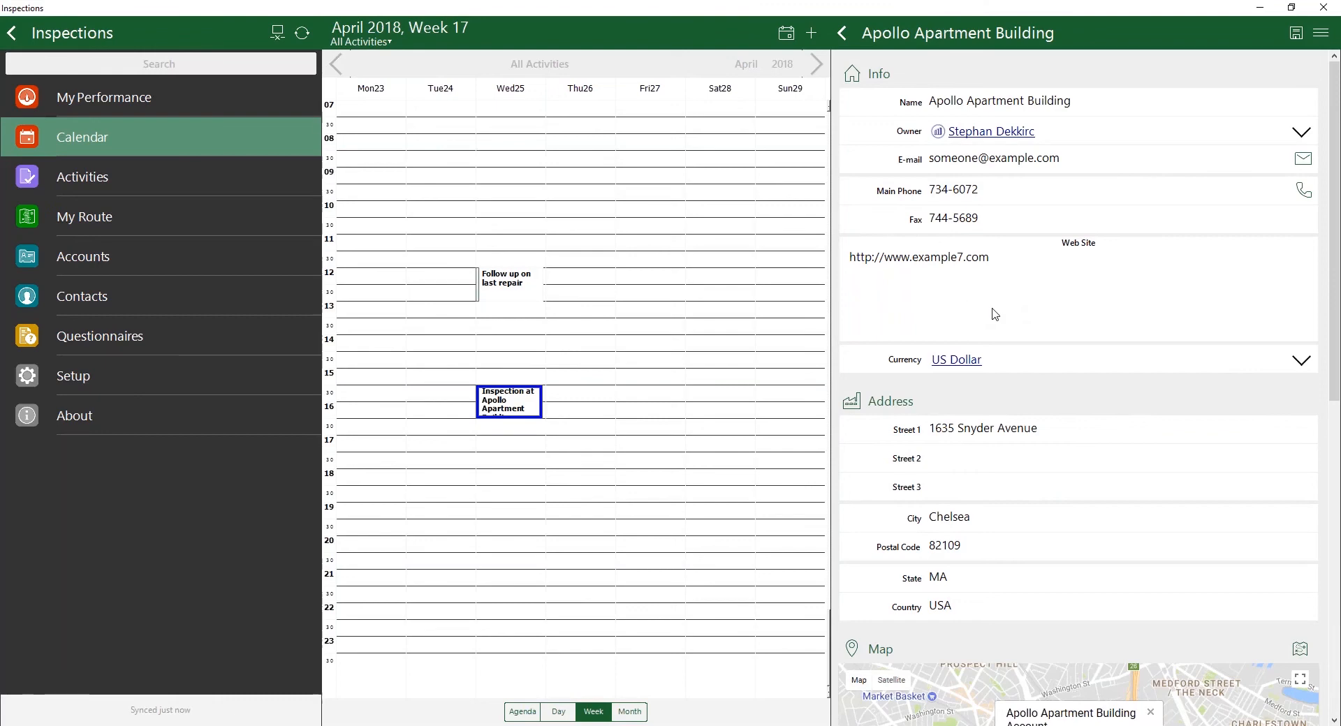
scroll(1046, 390, down, 2)
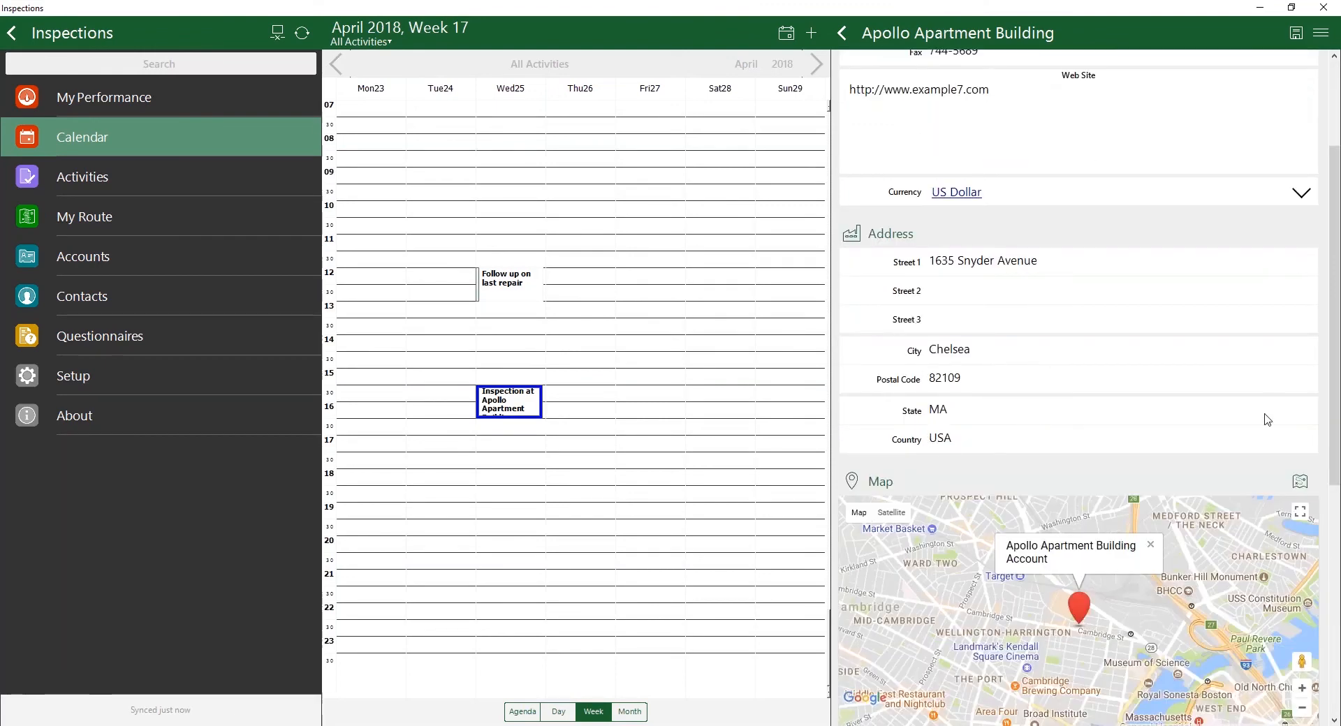
scroll(1272, 378, down, 1)
scroll(1257, 179, down, 1)
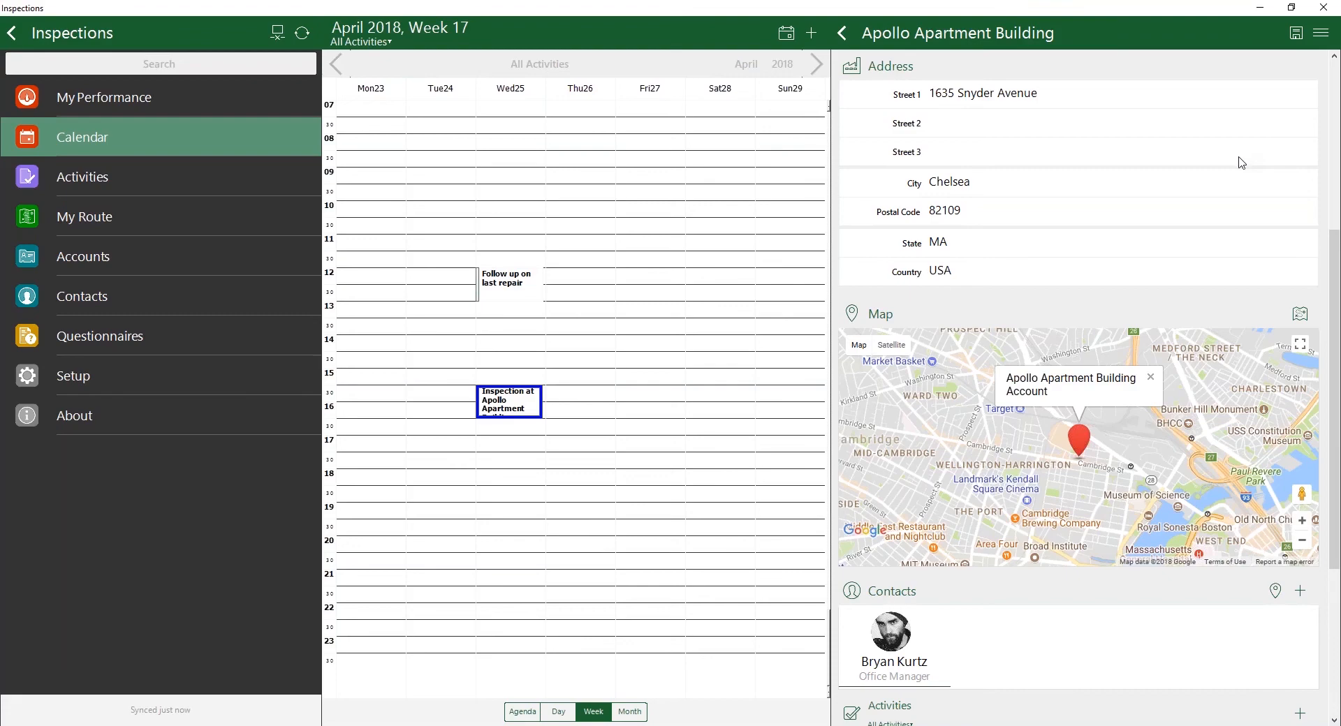
scroll(1237, 181, up, 5)
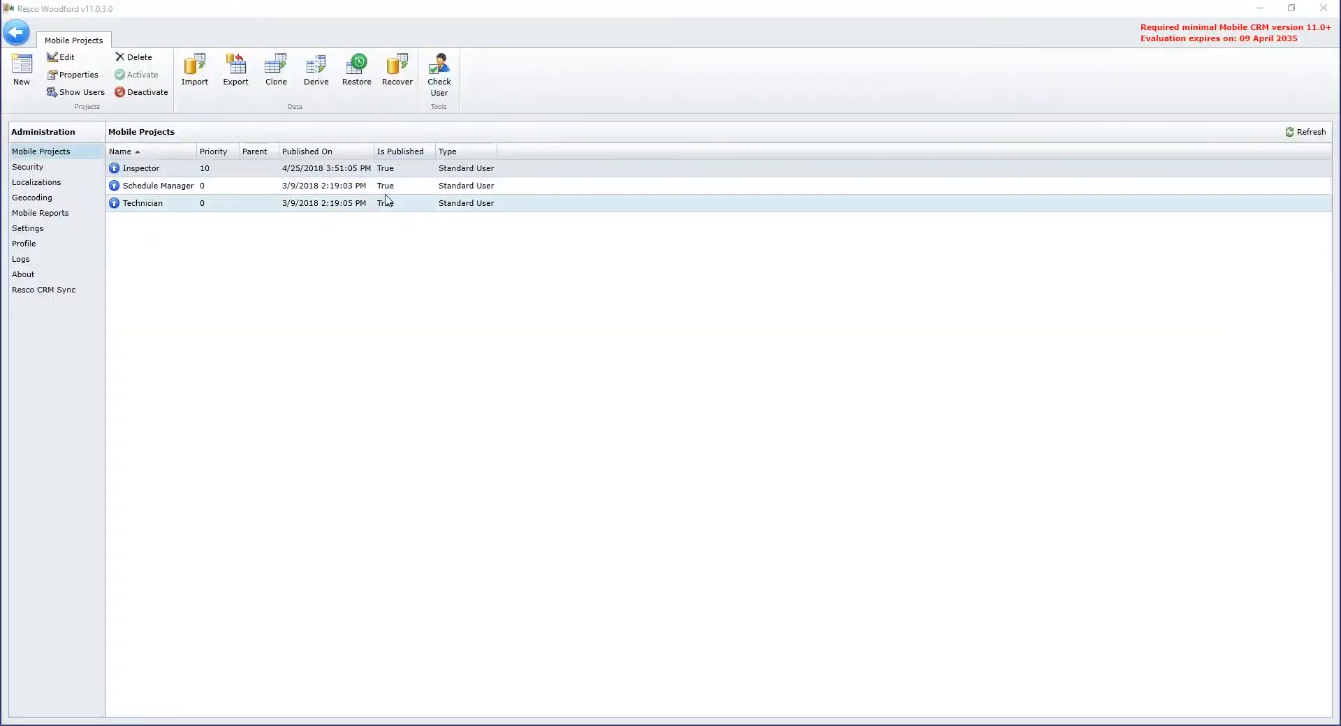
Step: Switch to Resco Woodford and open the Default edit form of the Account entity in the Inspector project
click(317, 169)
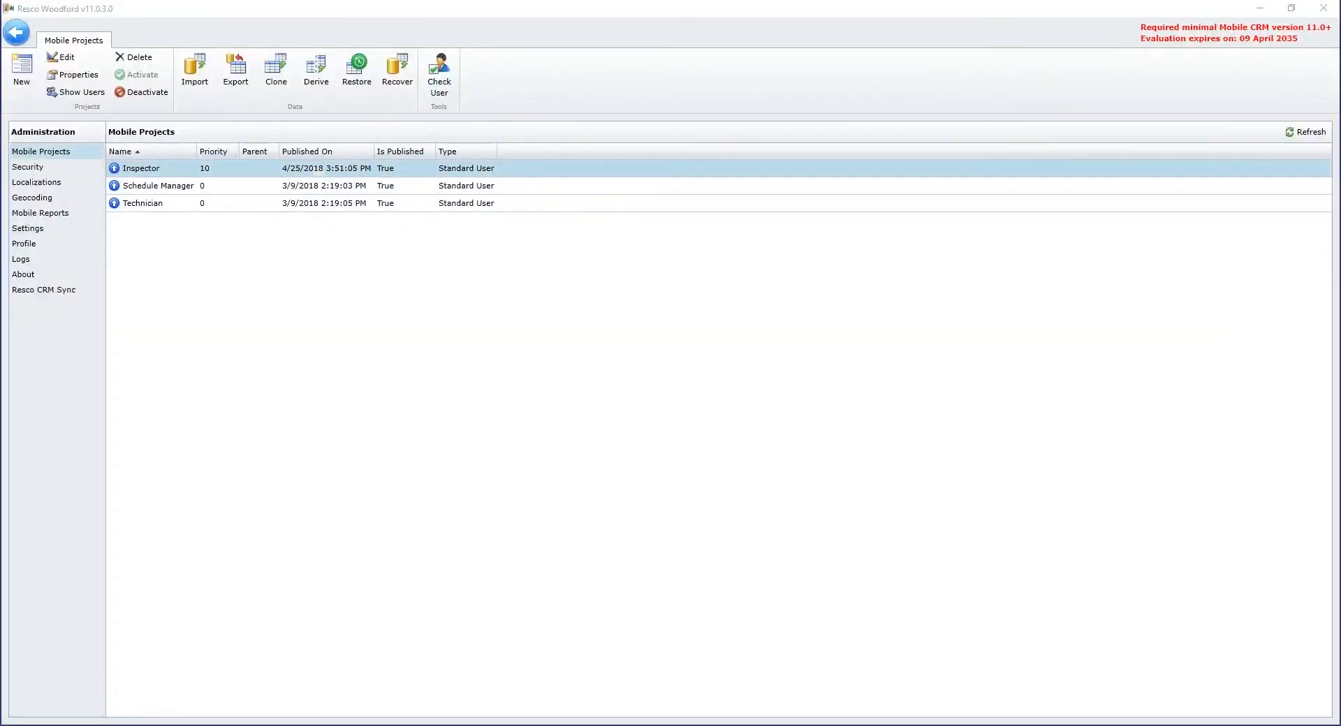
double_click(169, 171)
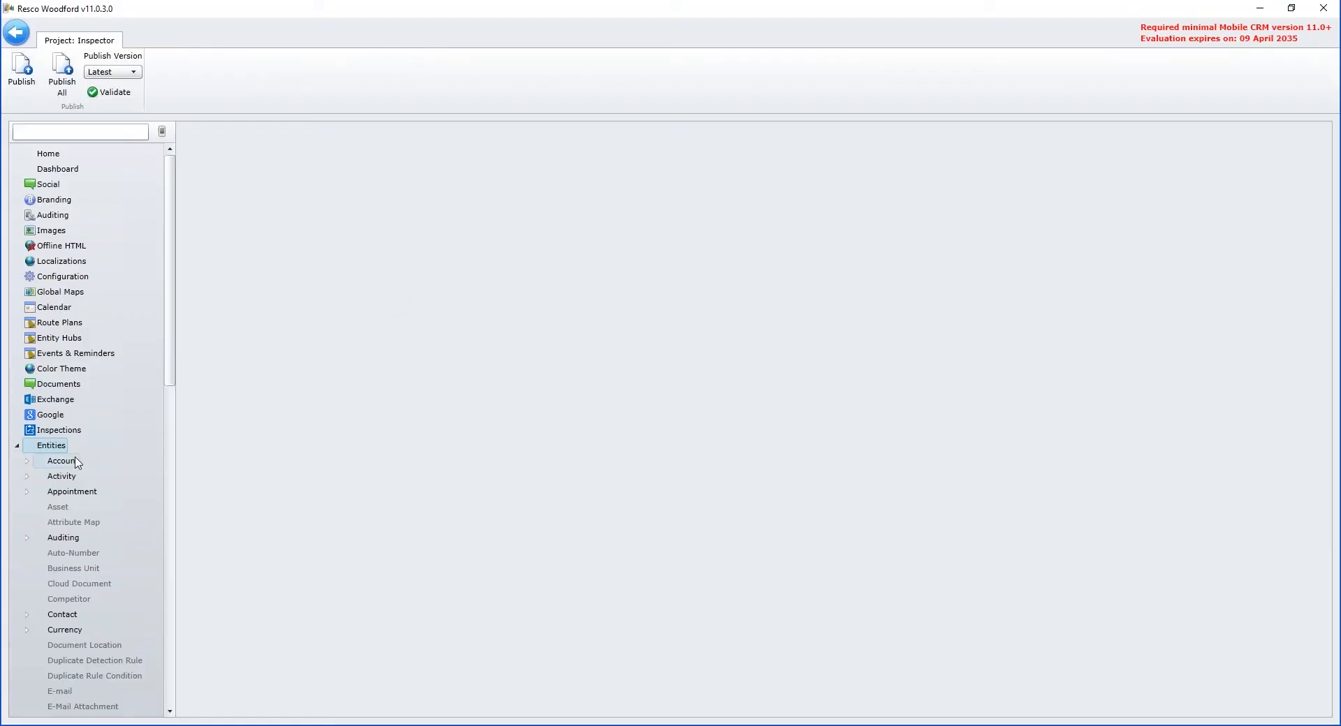
click(77, 461)
click(28, 462)
click(50, 478)
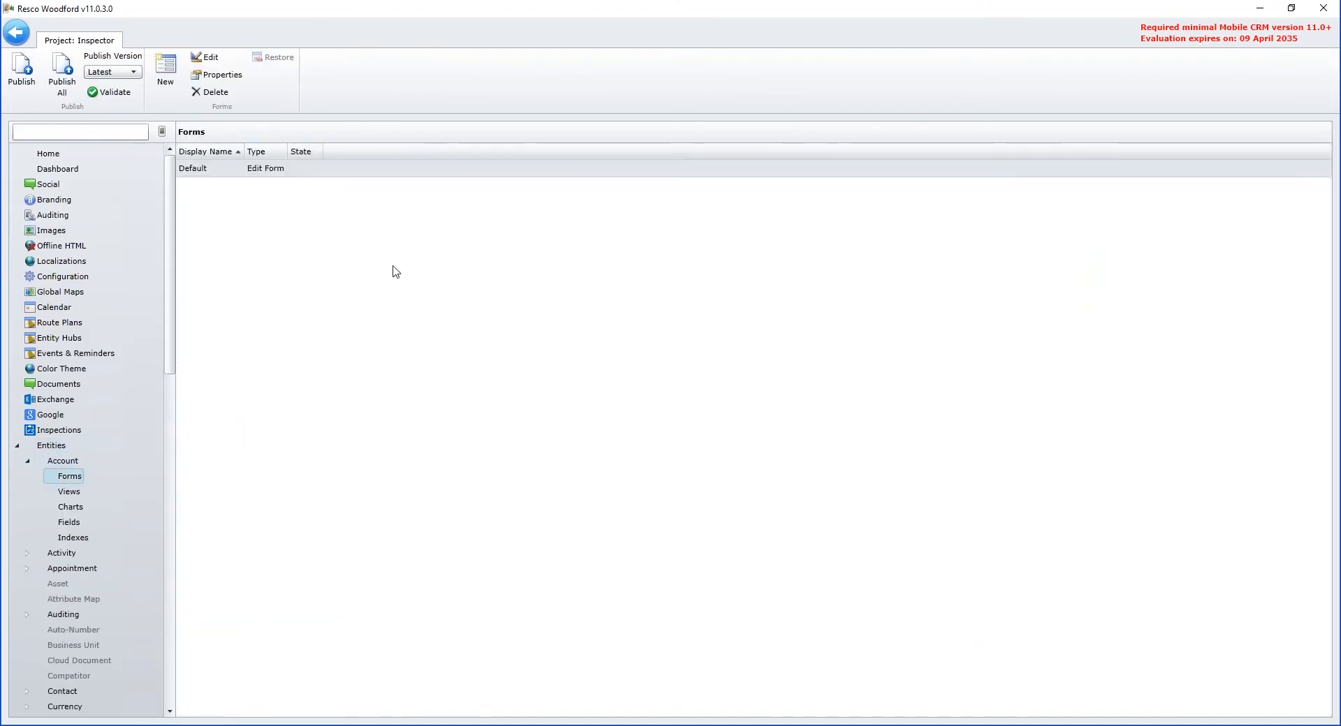
click(395, 176)
double_click(395, 176)
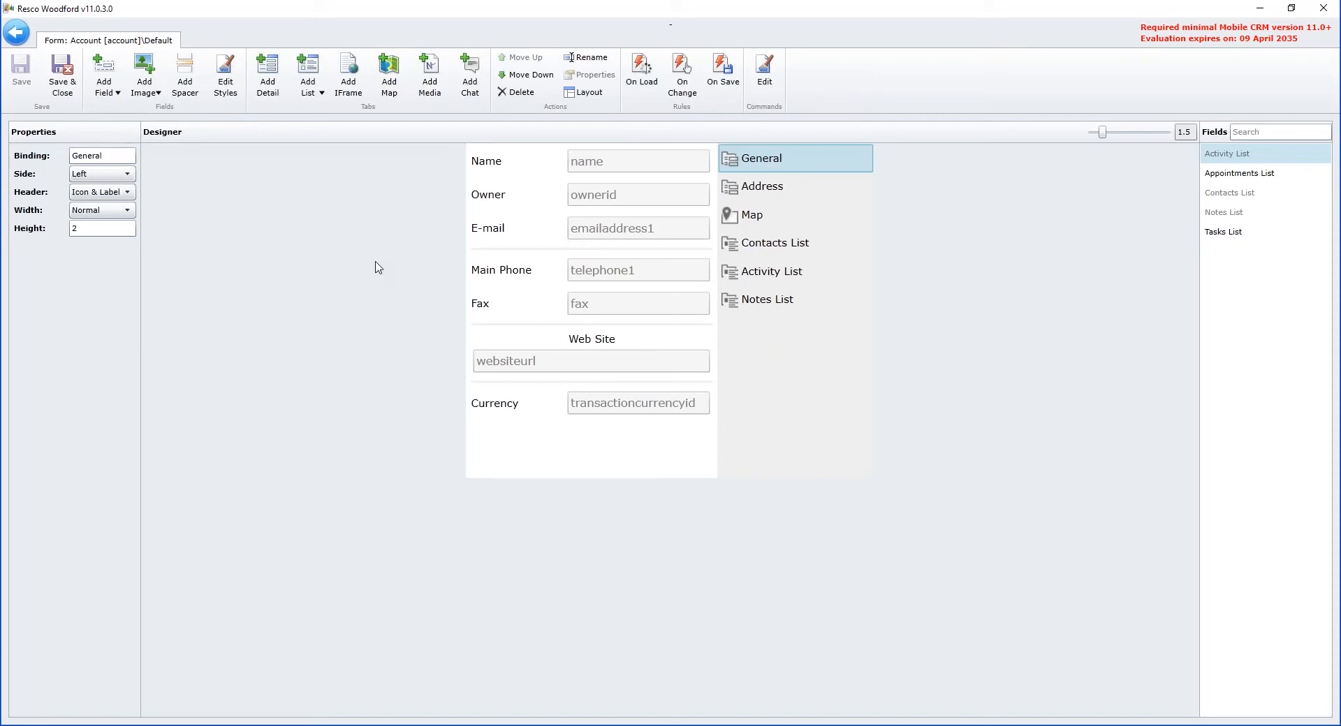
Step: Add an unrelated entity list for Questionnaire to the Account form, placed between Contacts List and Activity List
drag(1102, 136, 1105, 138)
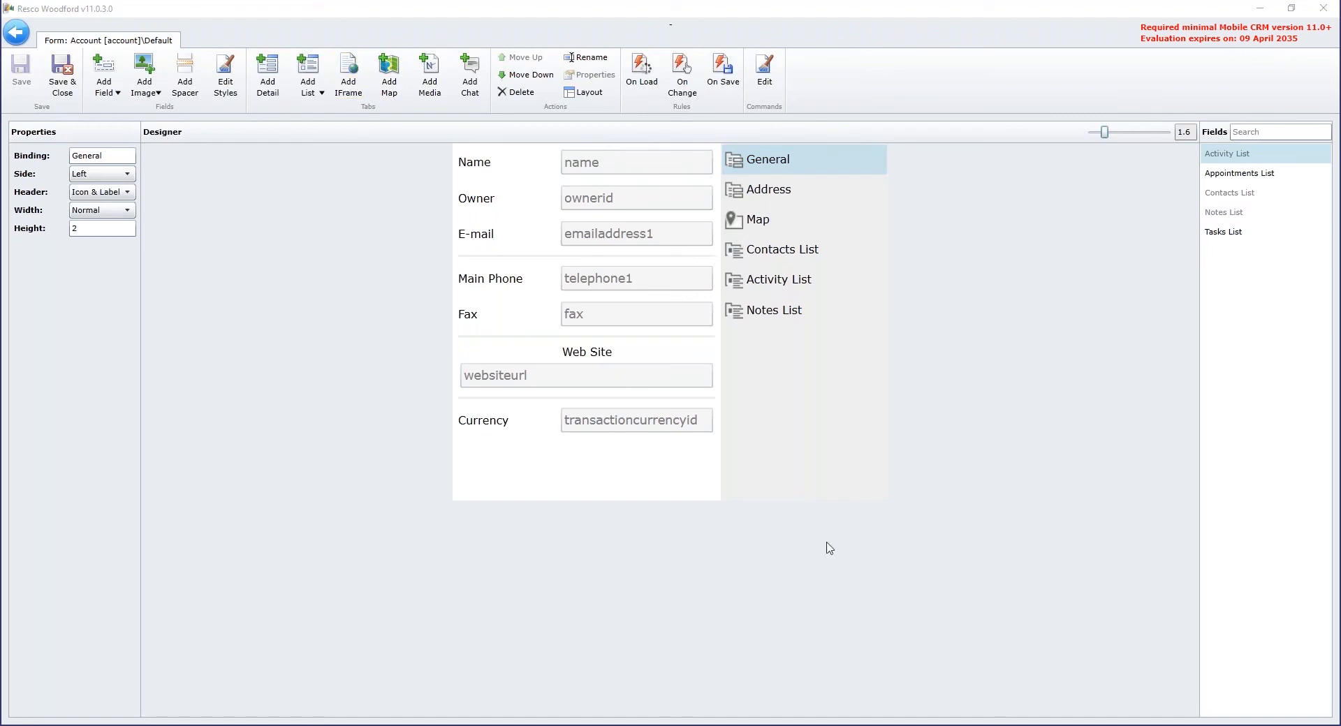
click(322, 93)
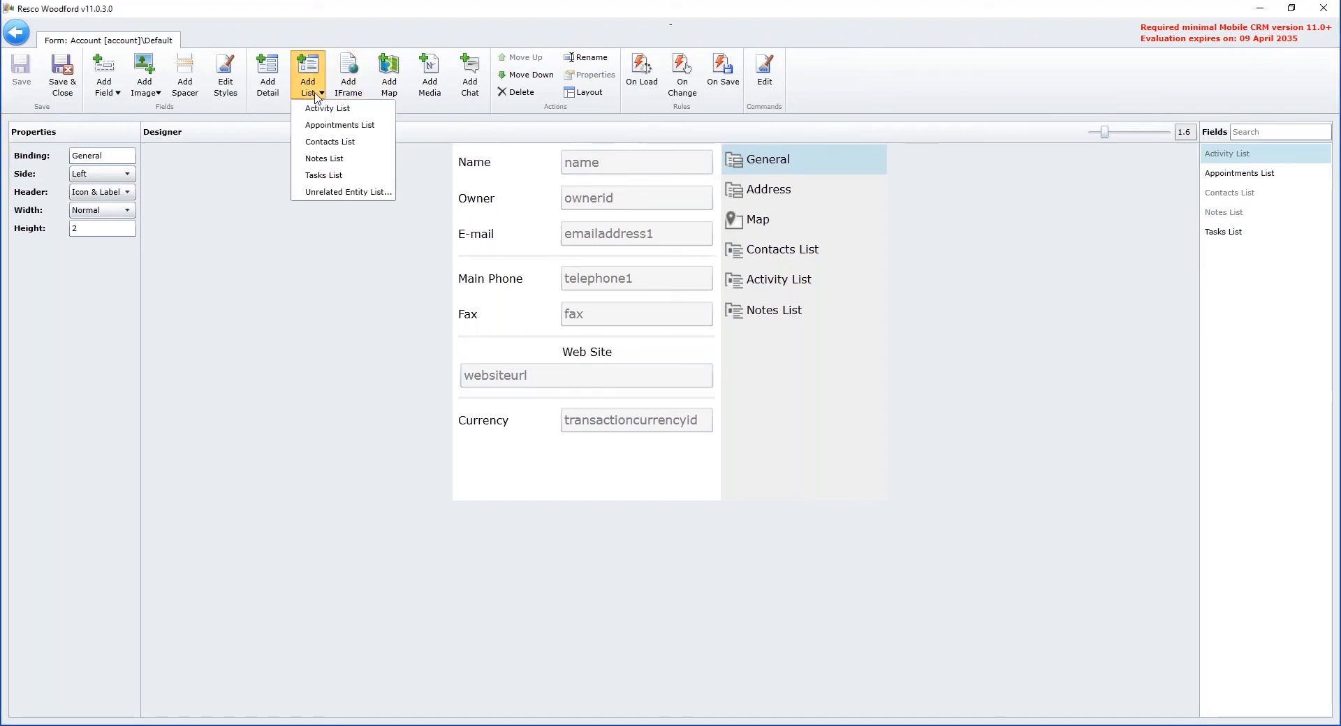
click(323, 192)
click(720, 368)
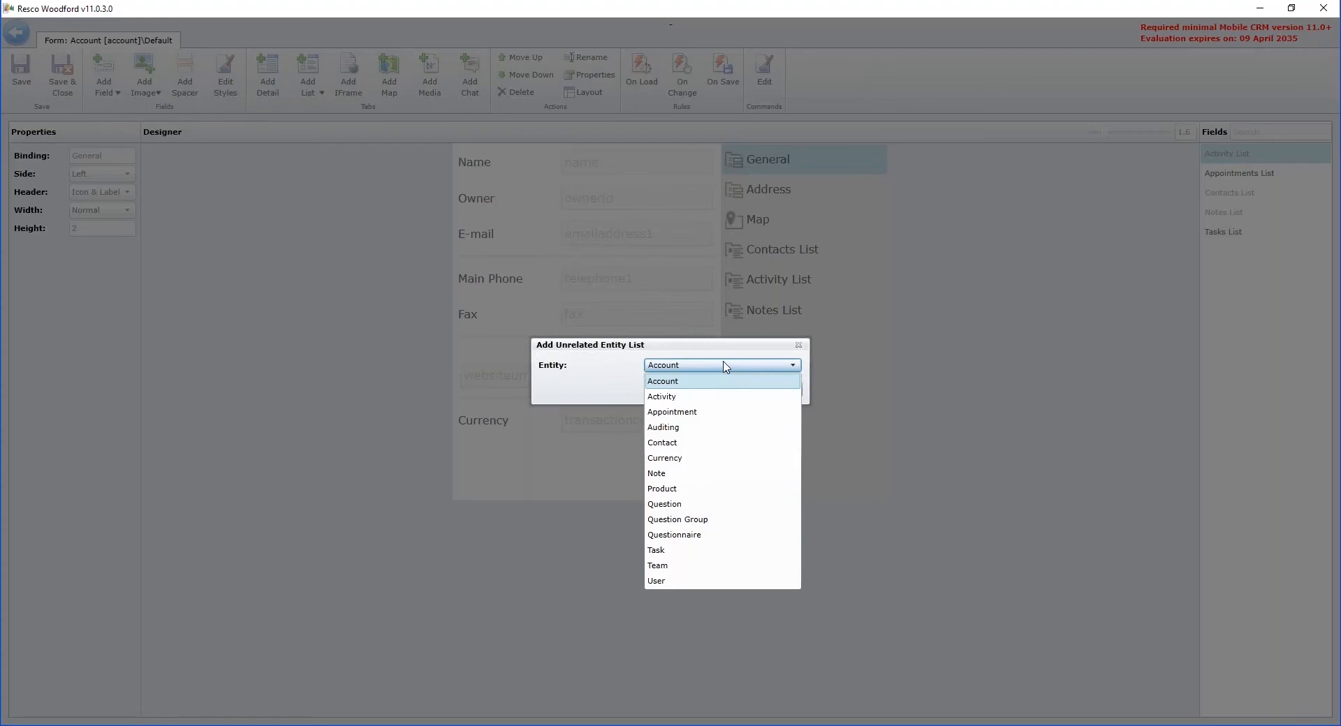
click(682, 536)
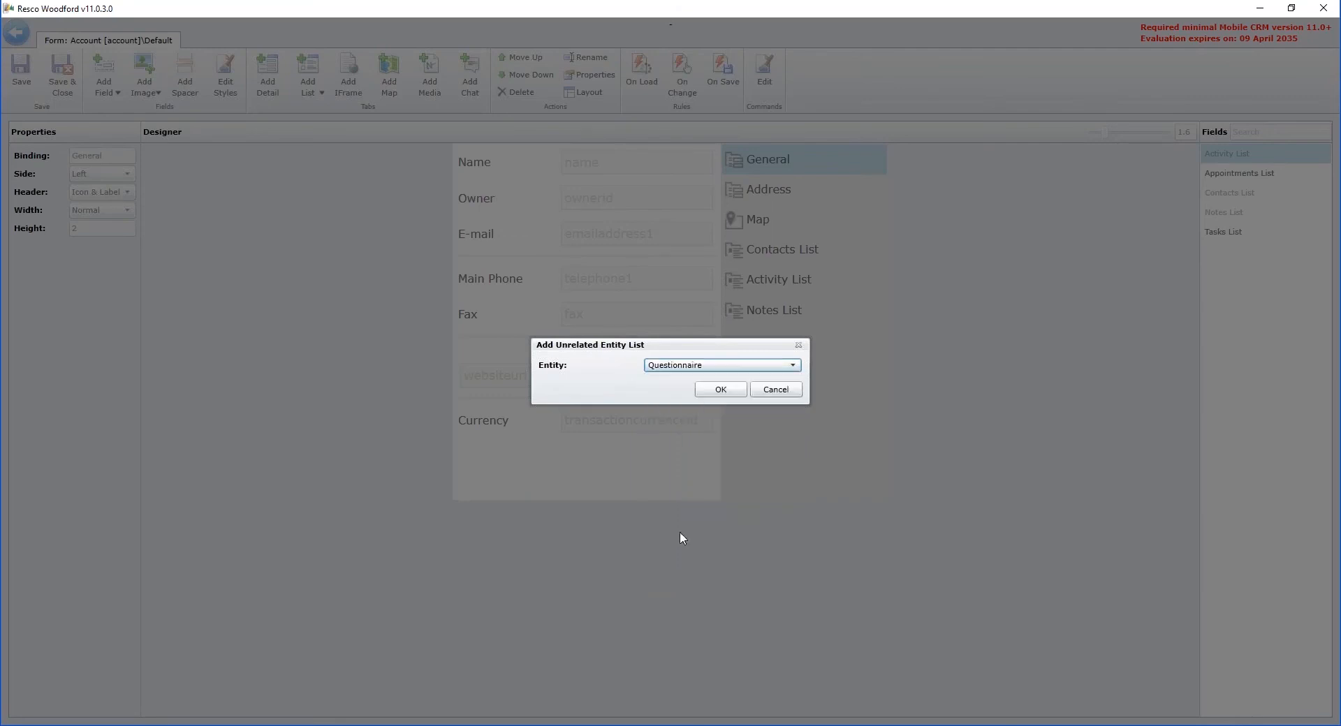
click(732, 393)
drag(787, 266, 790, 297)
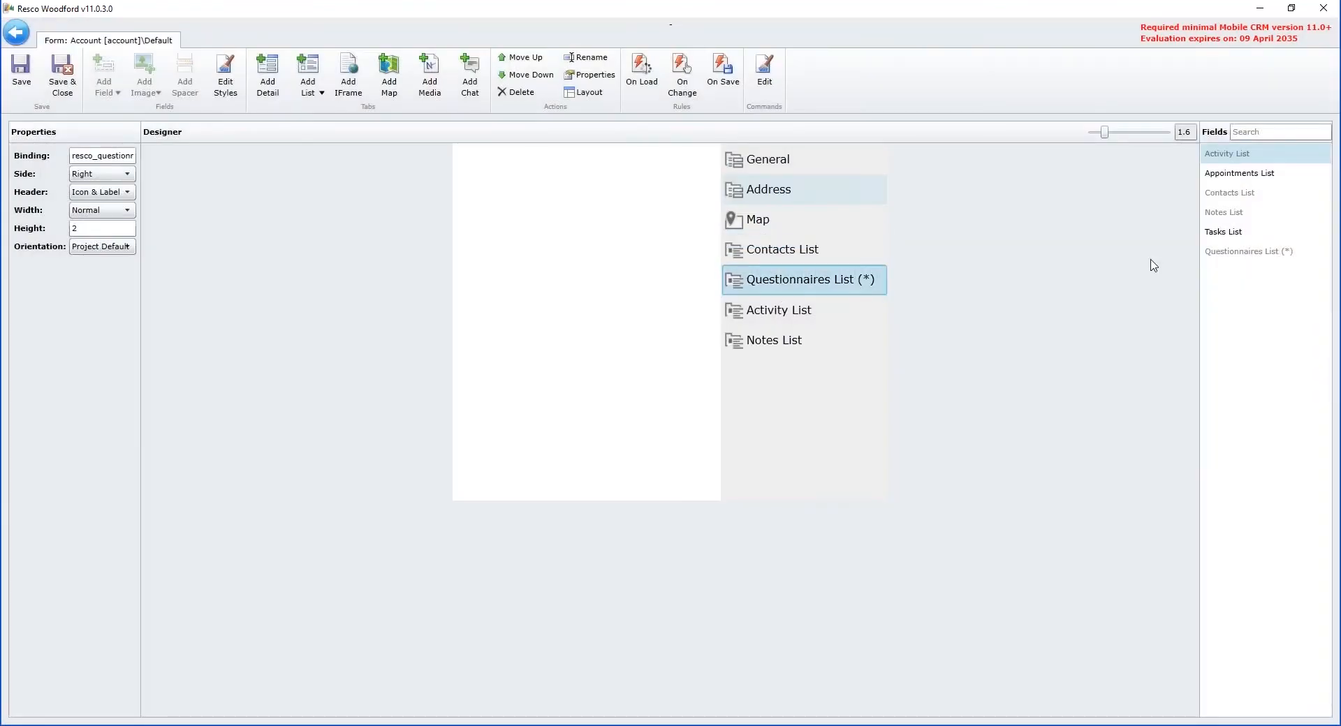
Step: Add a second Questionnaires list directly below Contacts List and rename it Templates
drag(1240, 252, 834, 288)
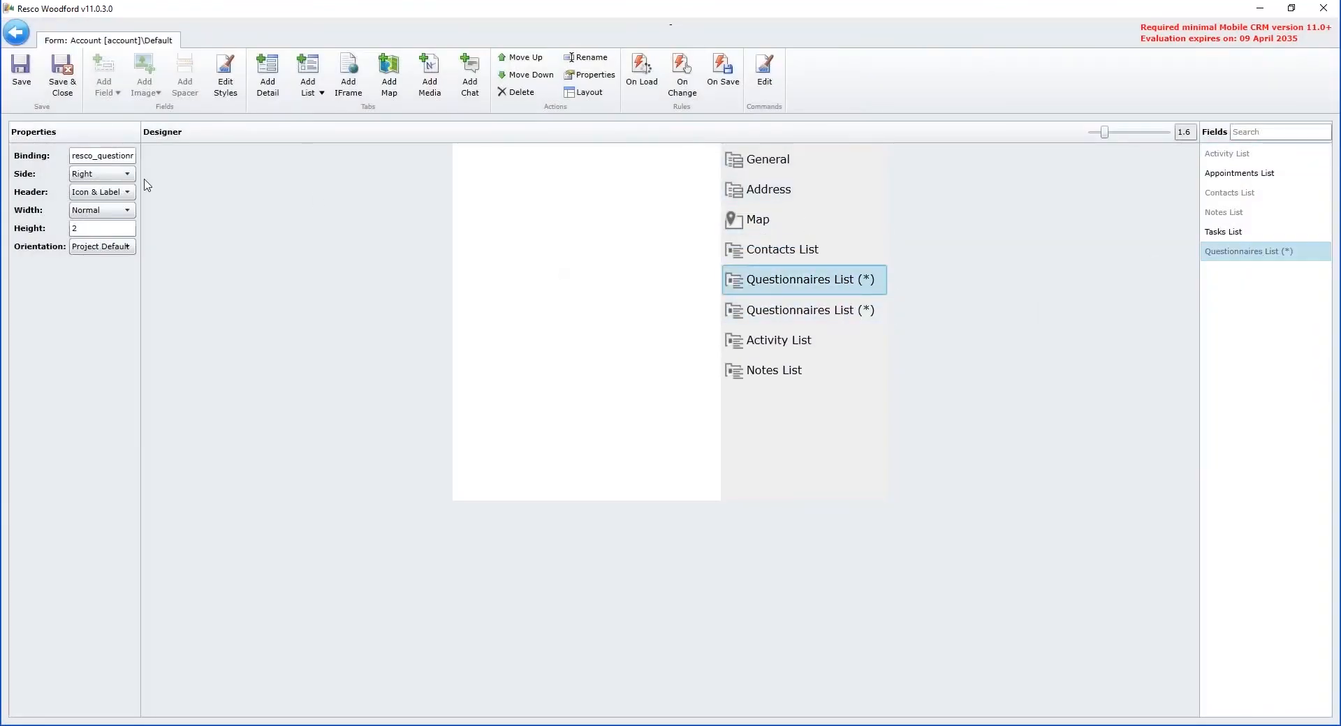
click(586, 57)
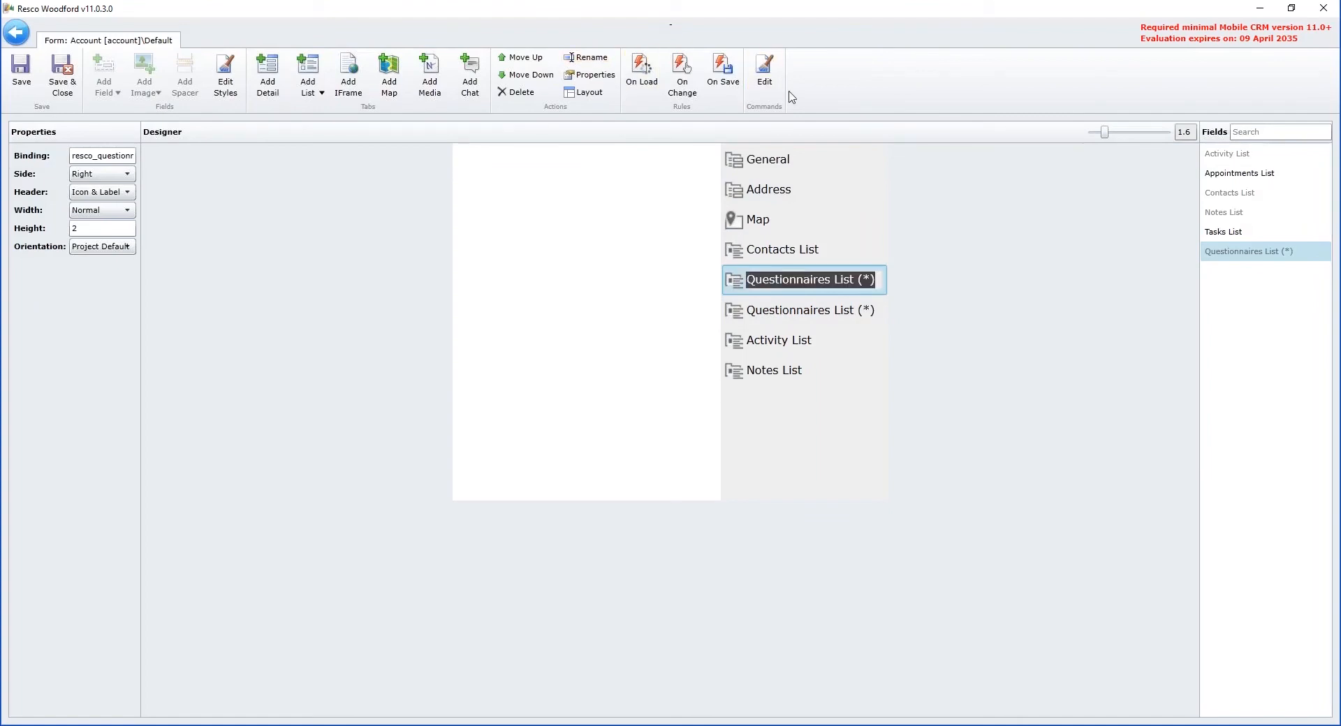
text(Templates)
key(Return)
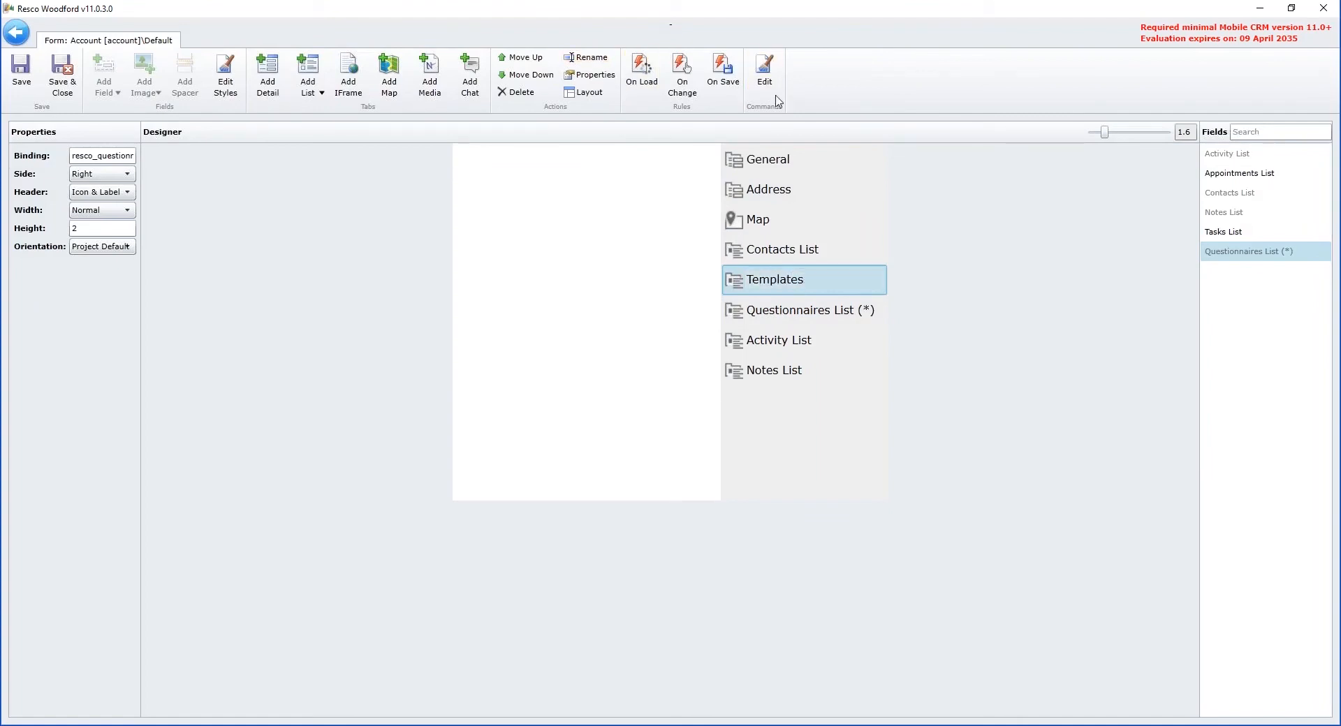
Step: Rename the remaining Questionnaires list below Templates as Answers
click(825, 311)
click(591, 67)
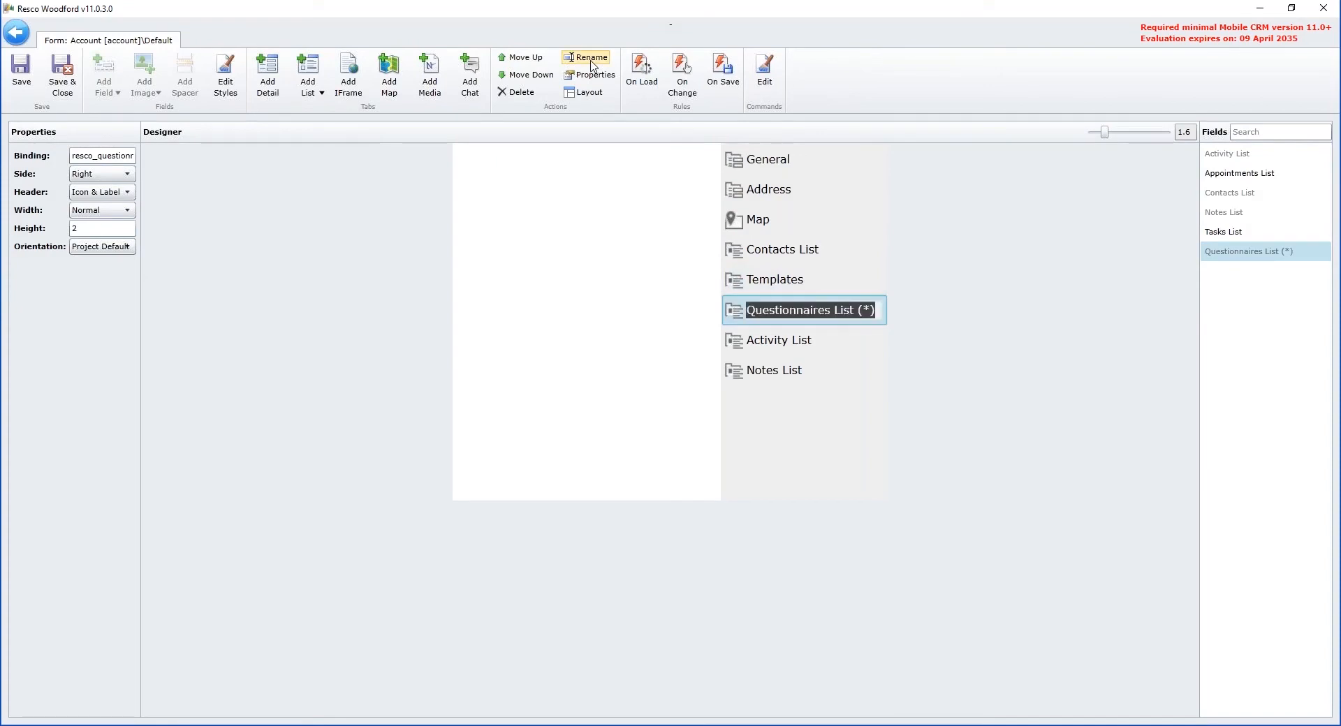
text(Answwe)
key(BackSpace)
key(BackSpace)
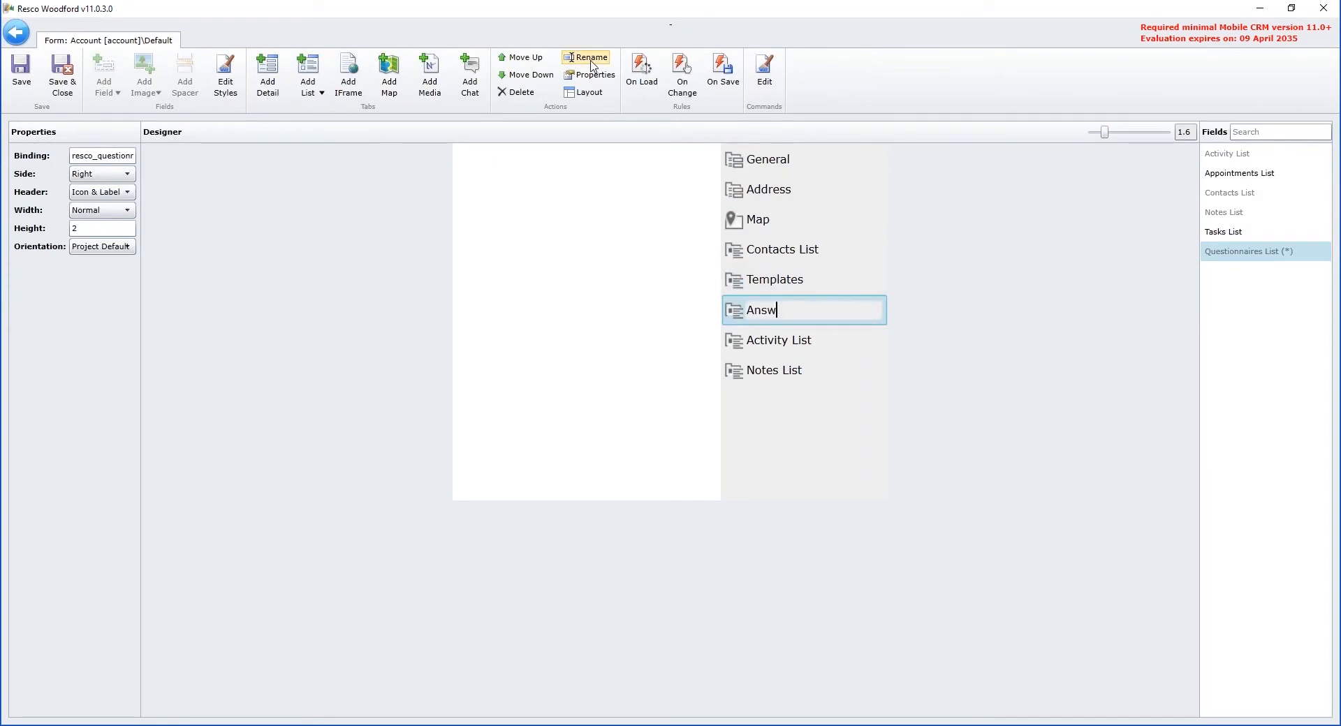
text(ers)
key(Return)
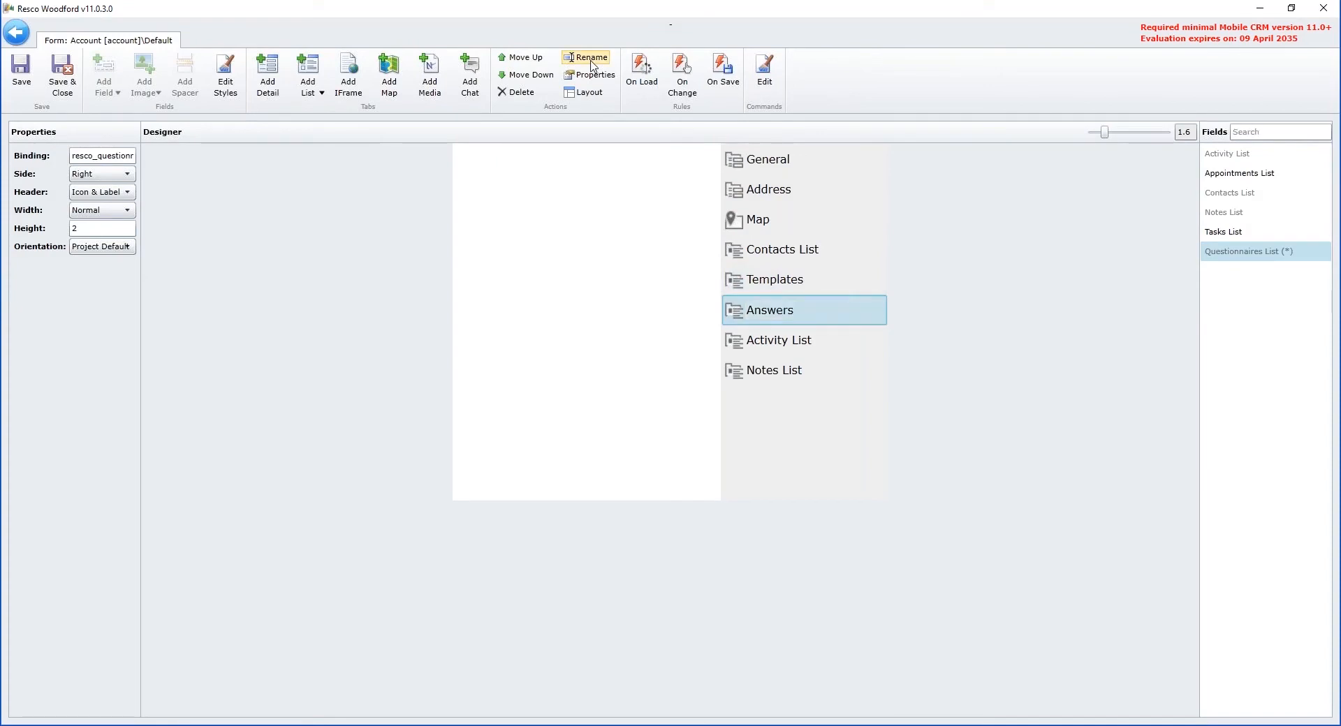
Step: In the Templates list's properties, disable the Questionnaire Templates and Questionnaires public views, leaving only Associated Questionnaires enabled
click(771, 278)
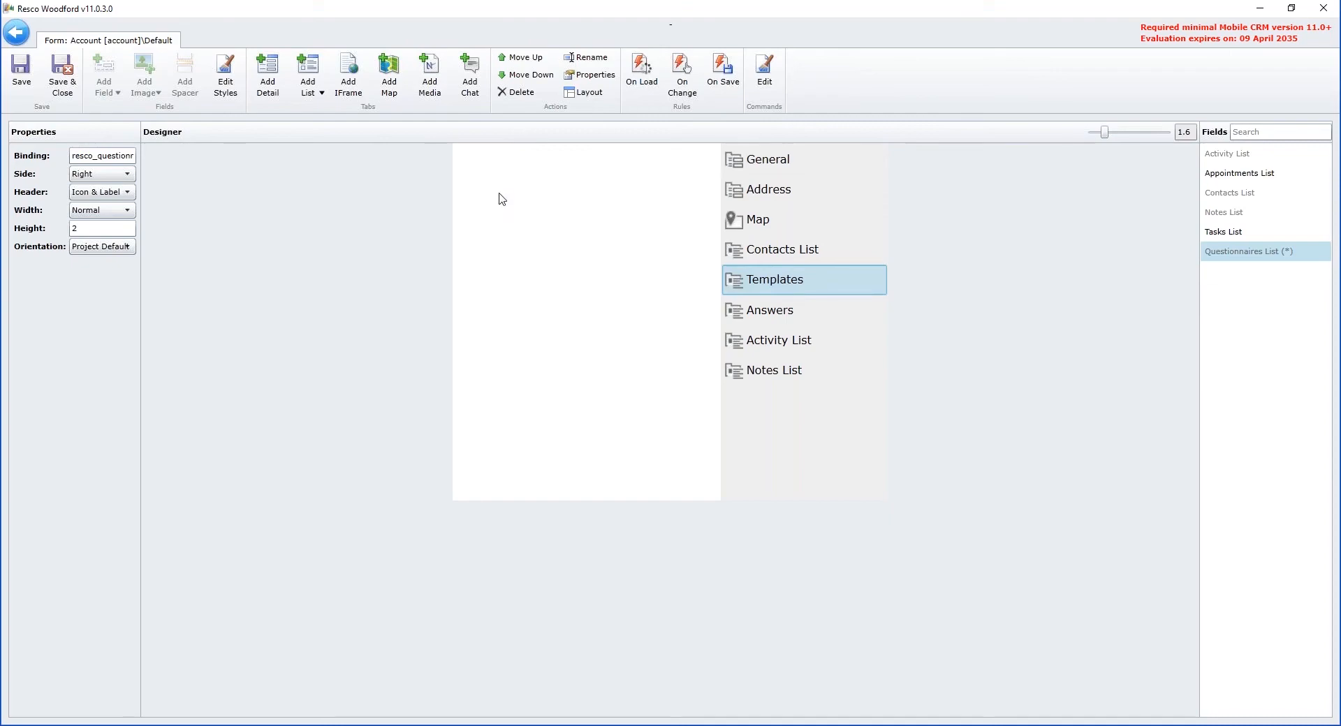
double_click(784, 291)
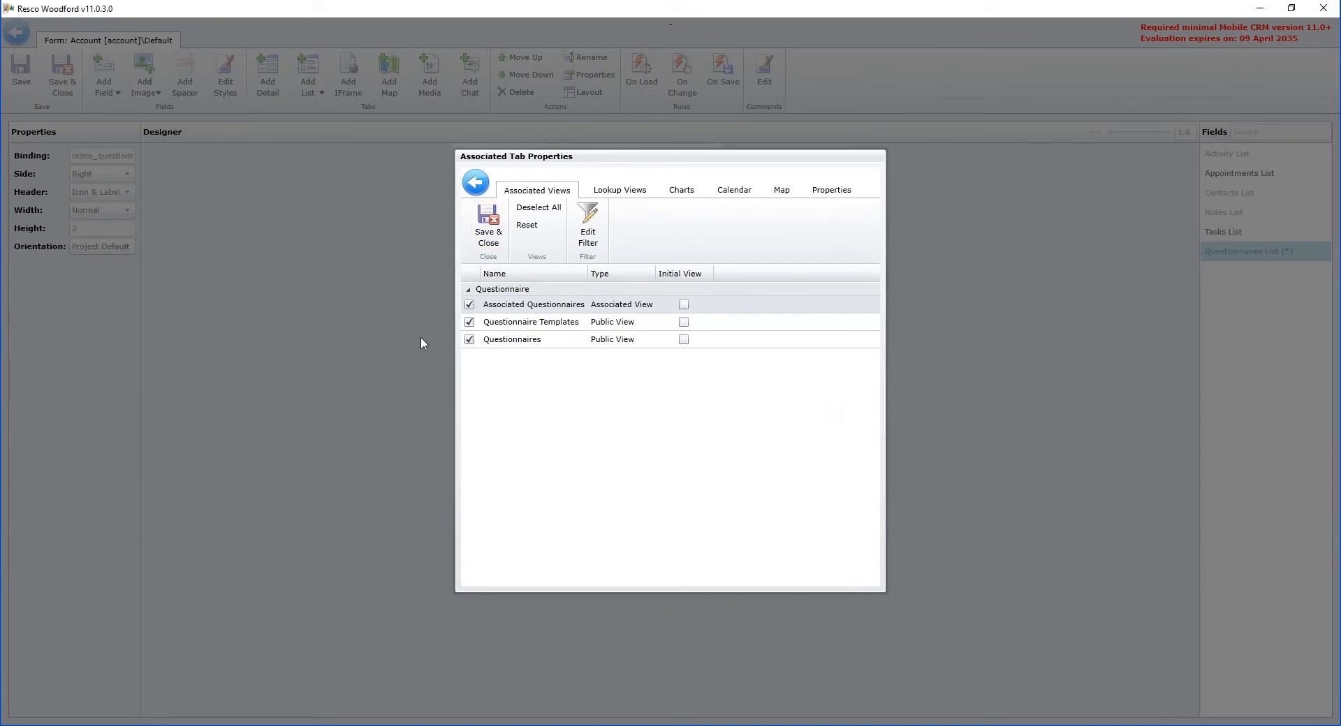
click(468, 325)
click(468, 323)
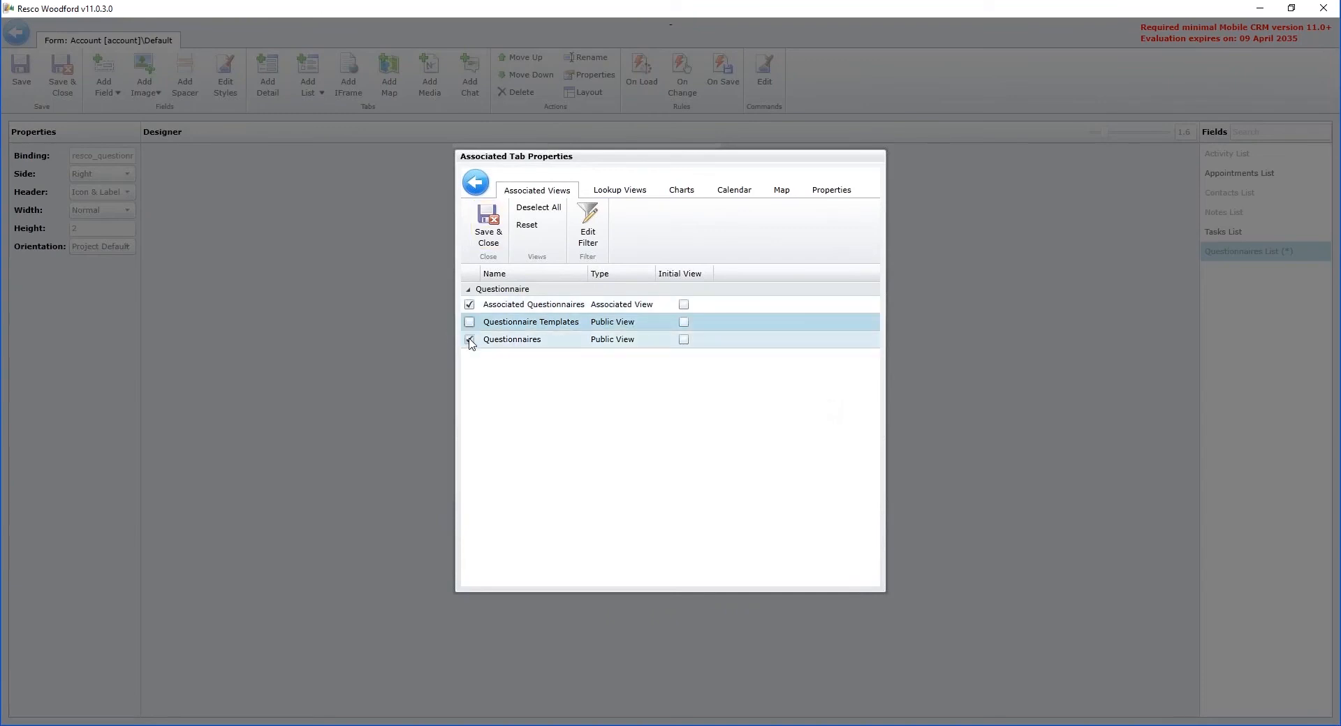
click(470, 341)
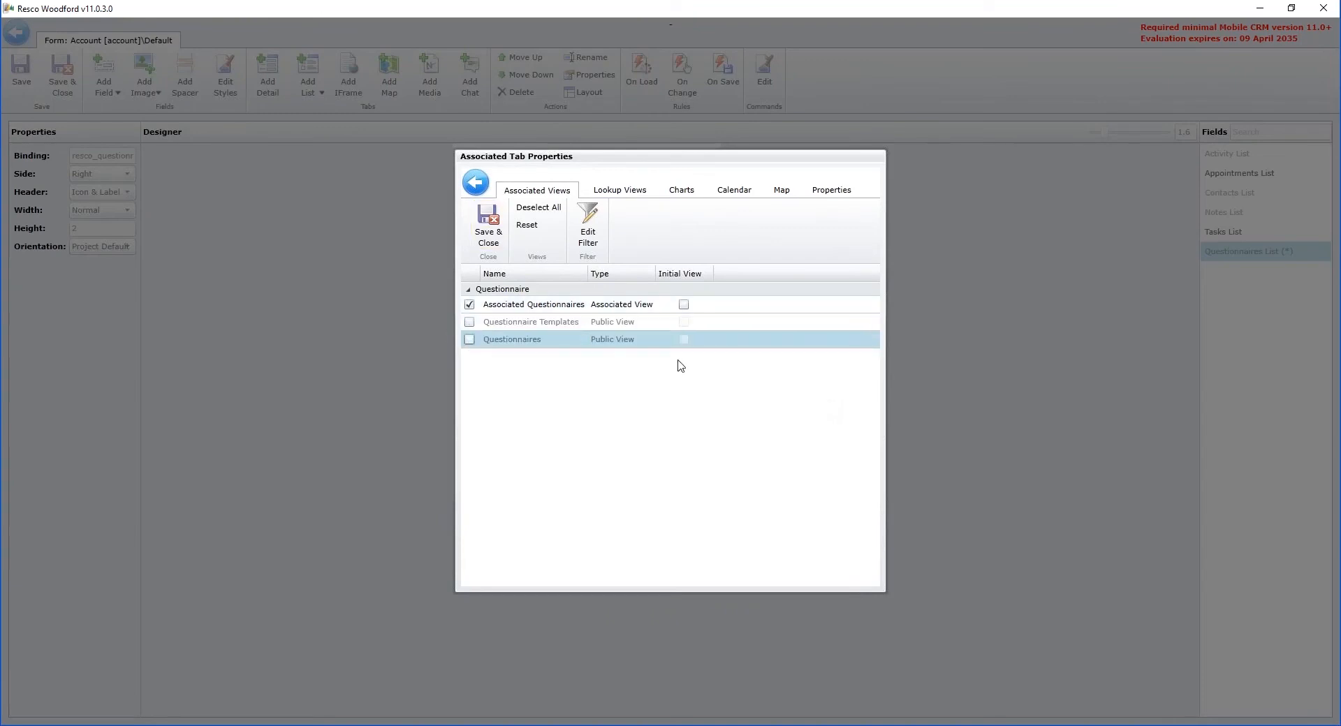
Step: Edit the filter of the Associated Questionnaires view and add the condition Is Template Equals Yes
click(653, 308)
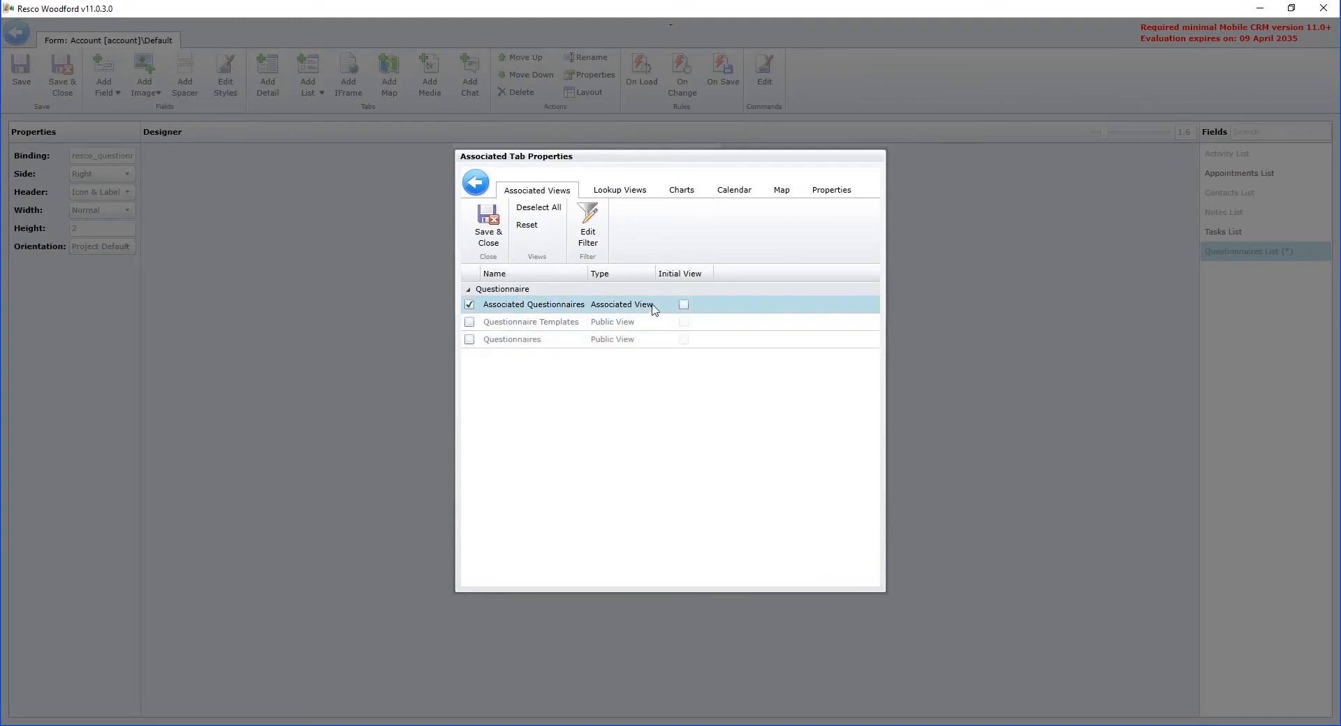
click(588, 222)
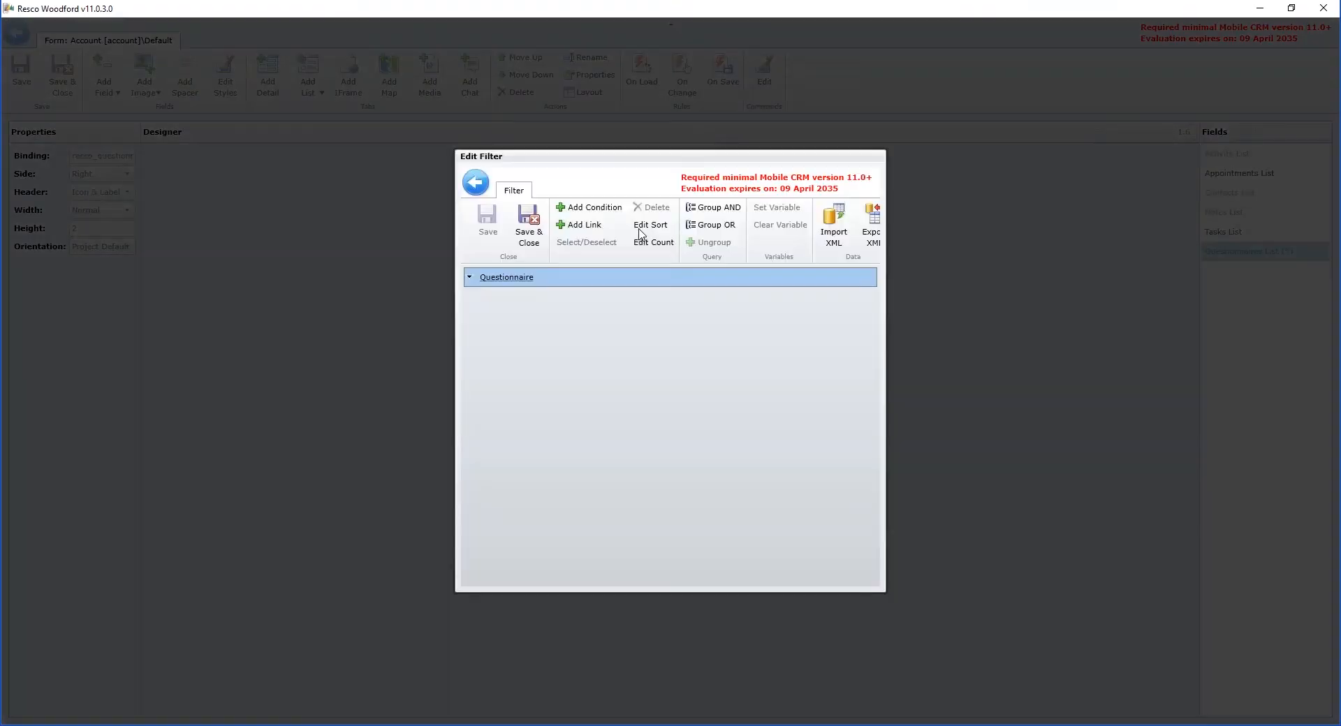
click(589, 208)
click(579, 296)
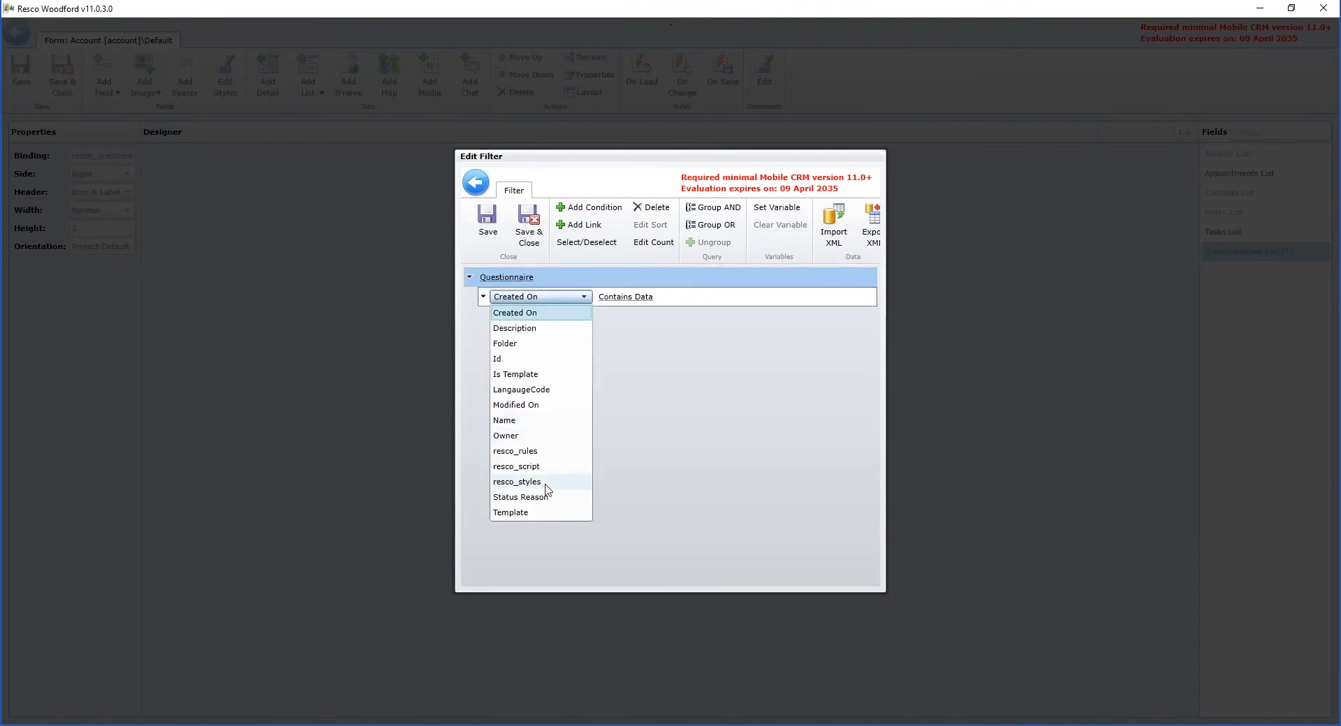
click(510, 359)
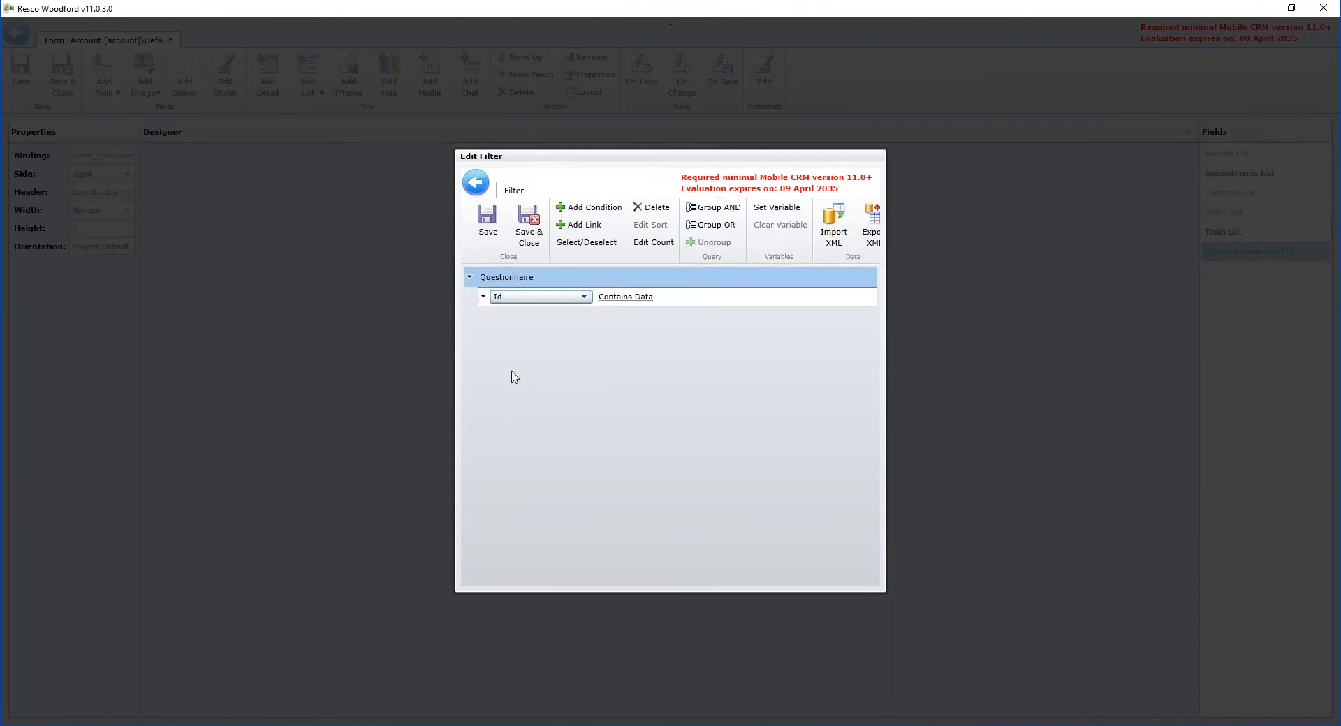
click(517, 299)
click(521, 374)
click(646, 301)
click(667, 313)
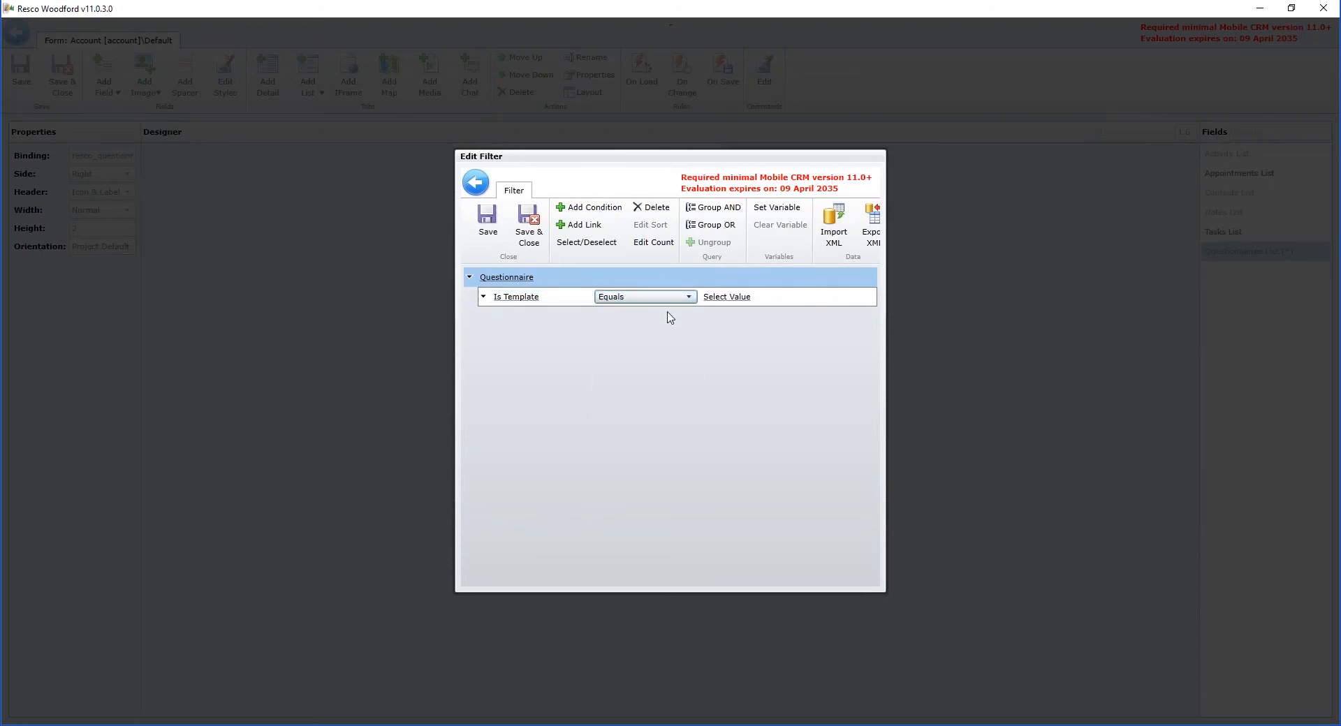
click(726, 300)
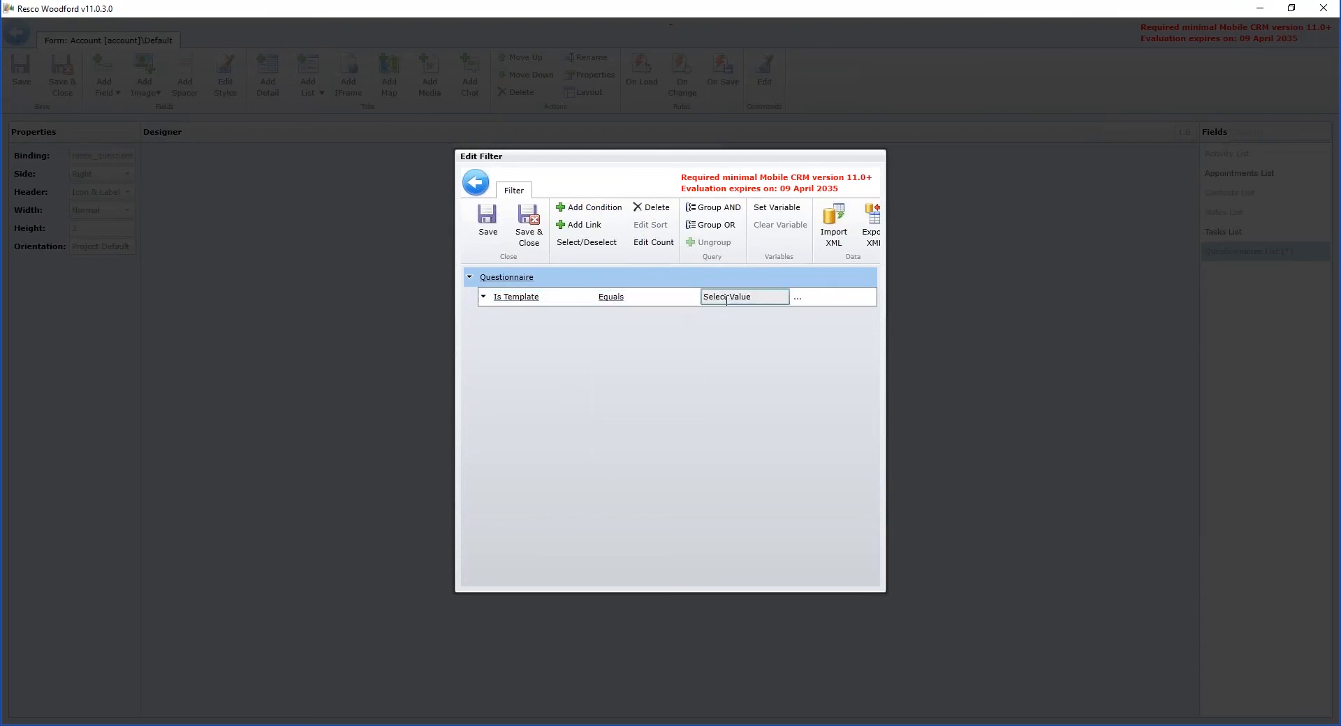
click(797, 297)
double_click(598, 324)
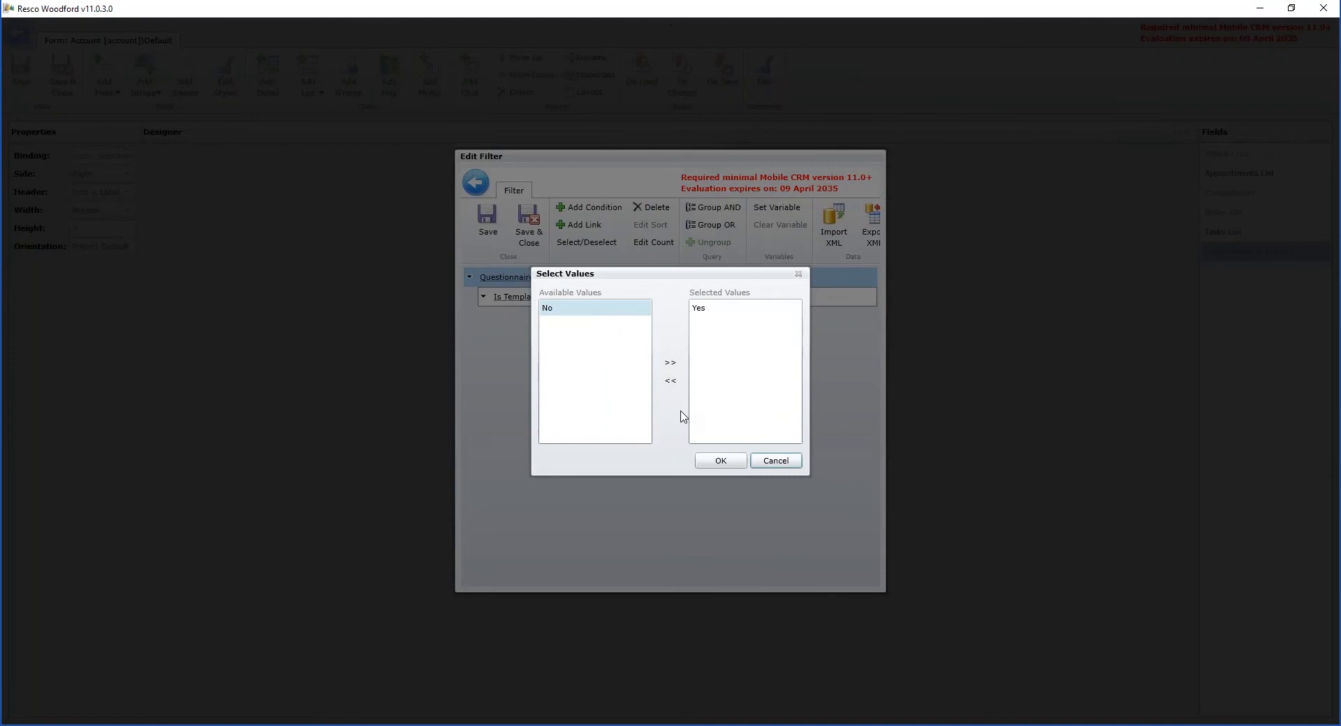
click(733, 464)
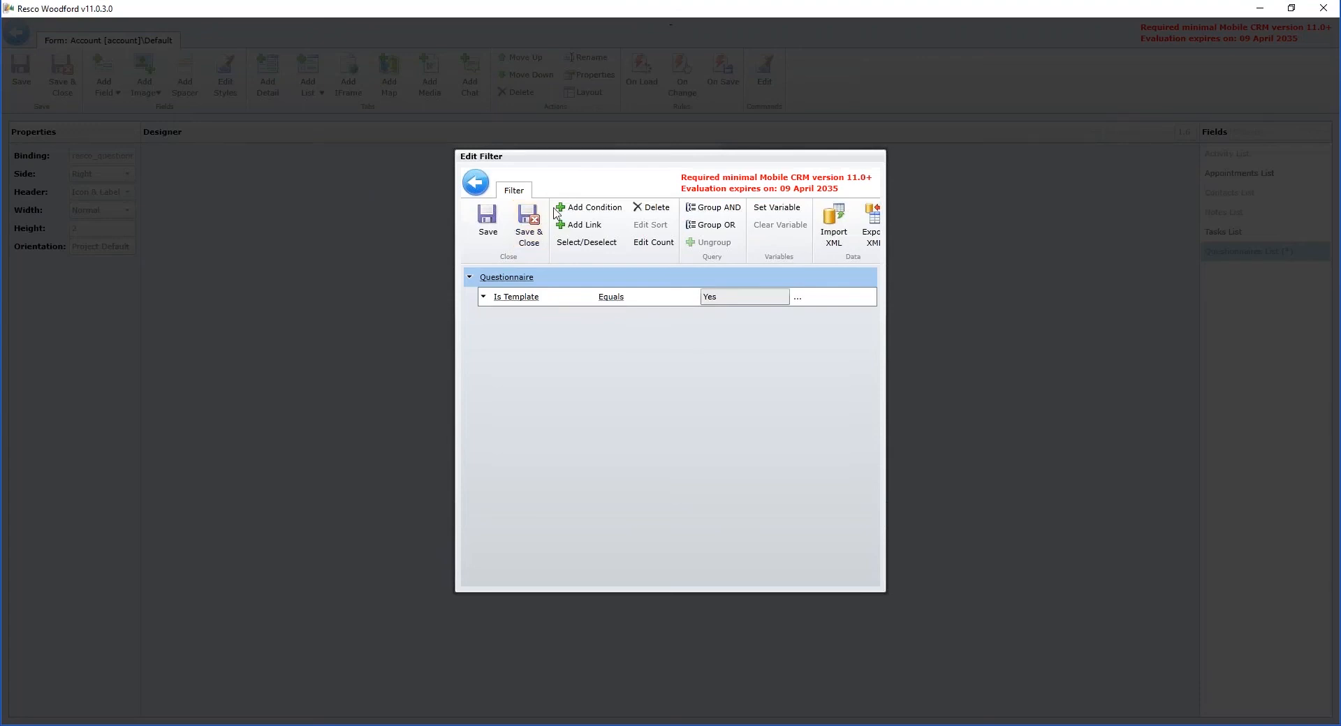
Step: Add a second filter condition requiring that the questionnaire's Name Contains "service"
click(589, 208)
click(549, 319)
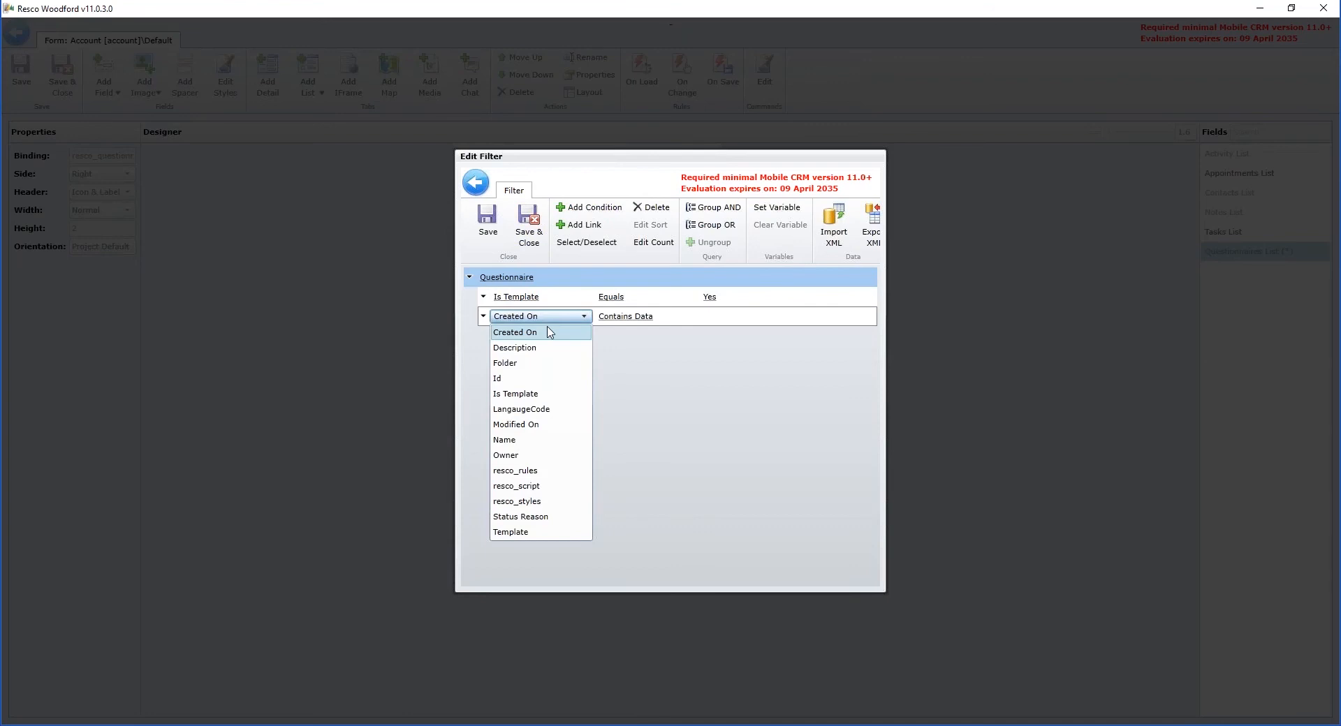
click(548, 440)
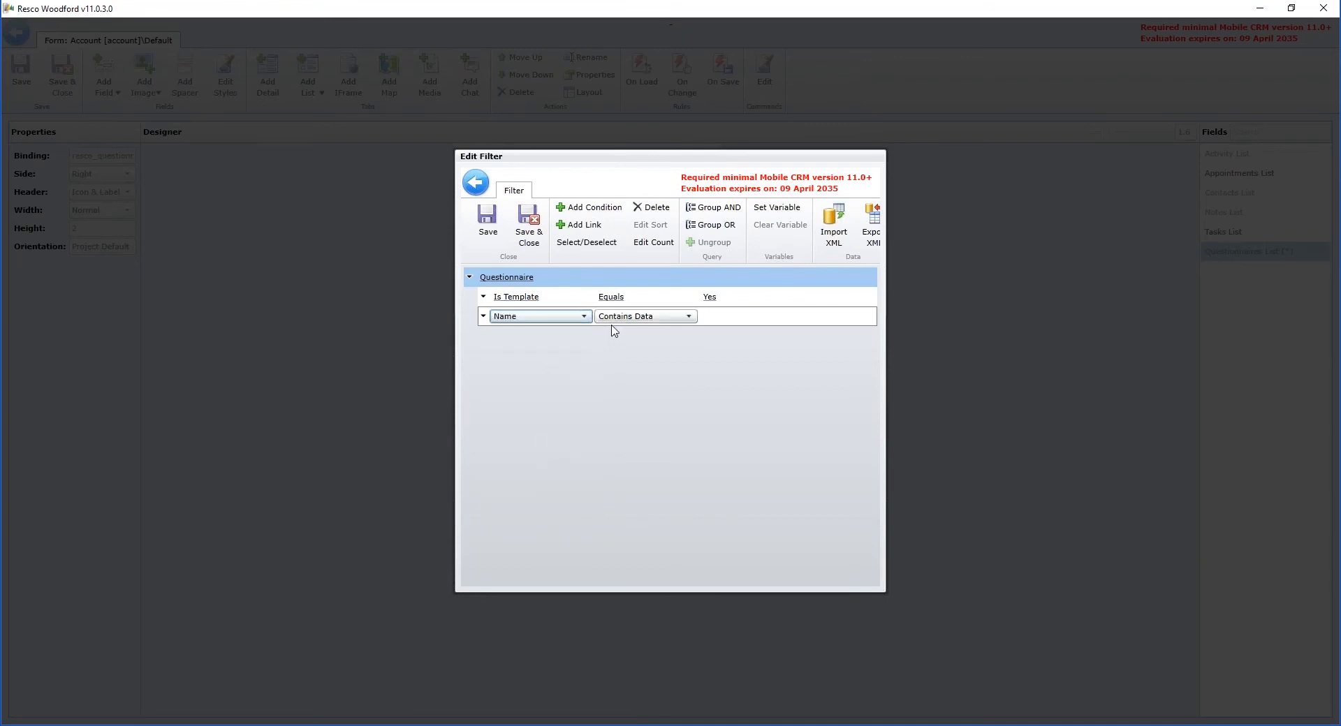
click(639, 320)
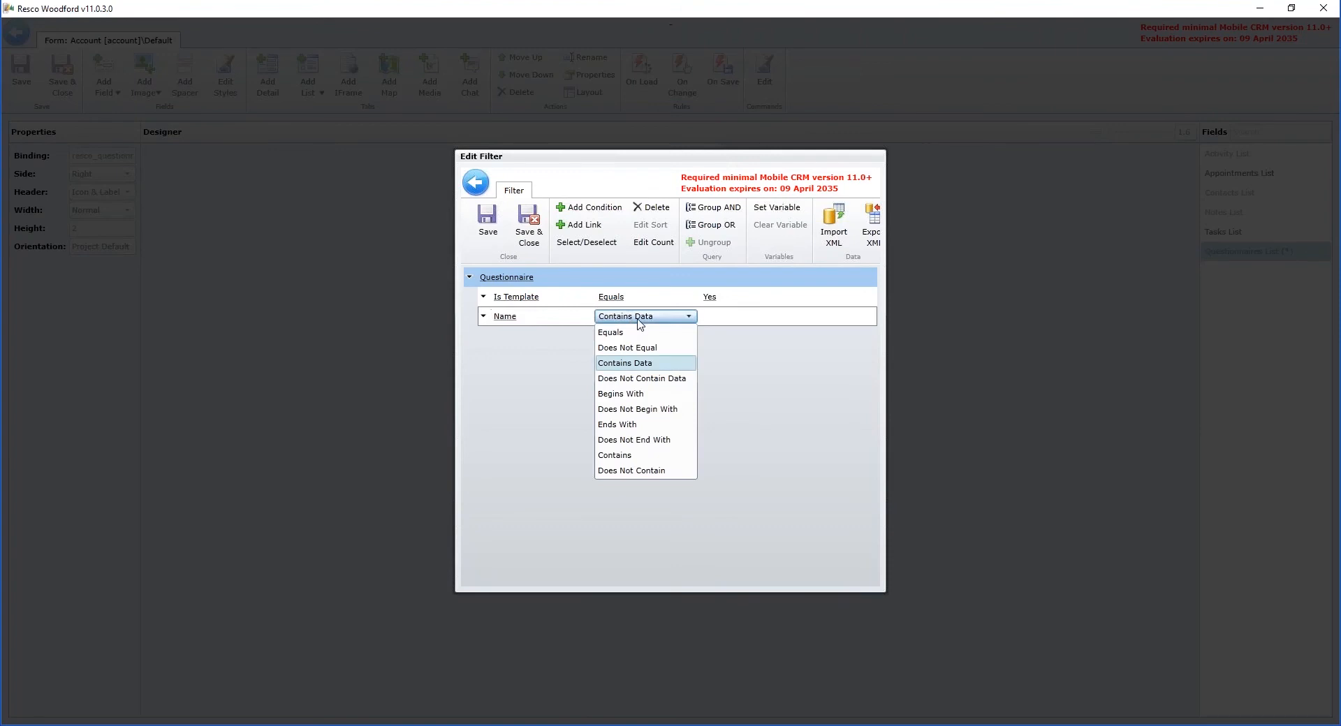
click(614, 455)
click(749, 317)
text(S)
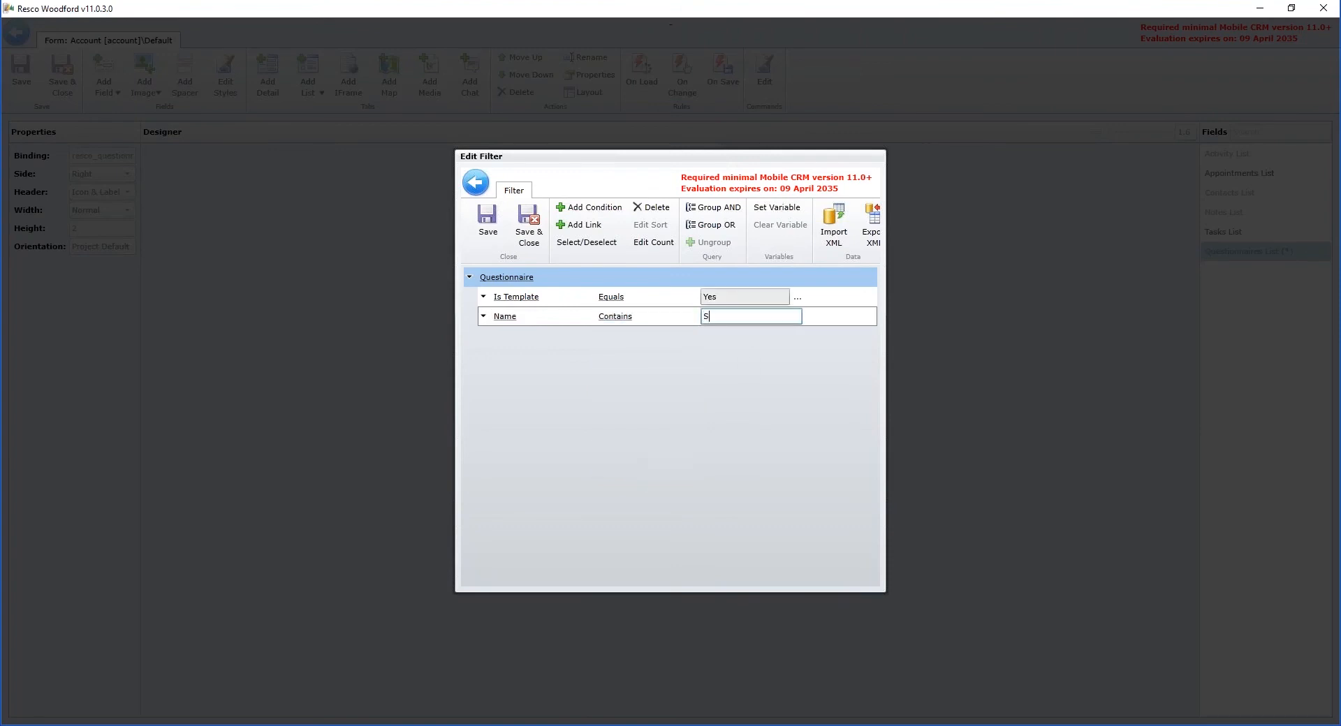
text(ervice)
key(Delete)
text(s)
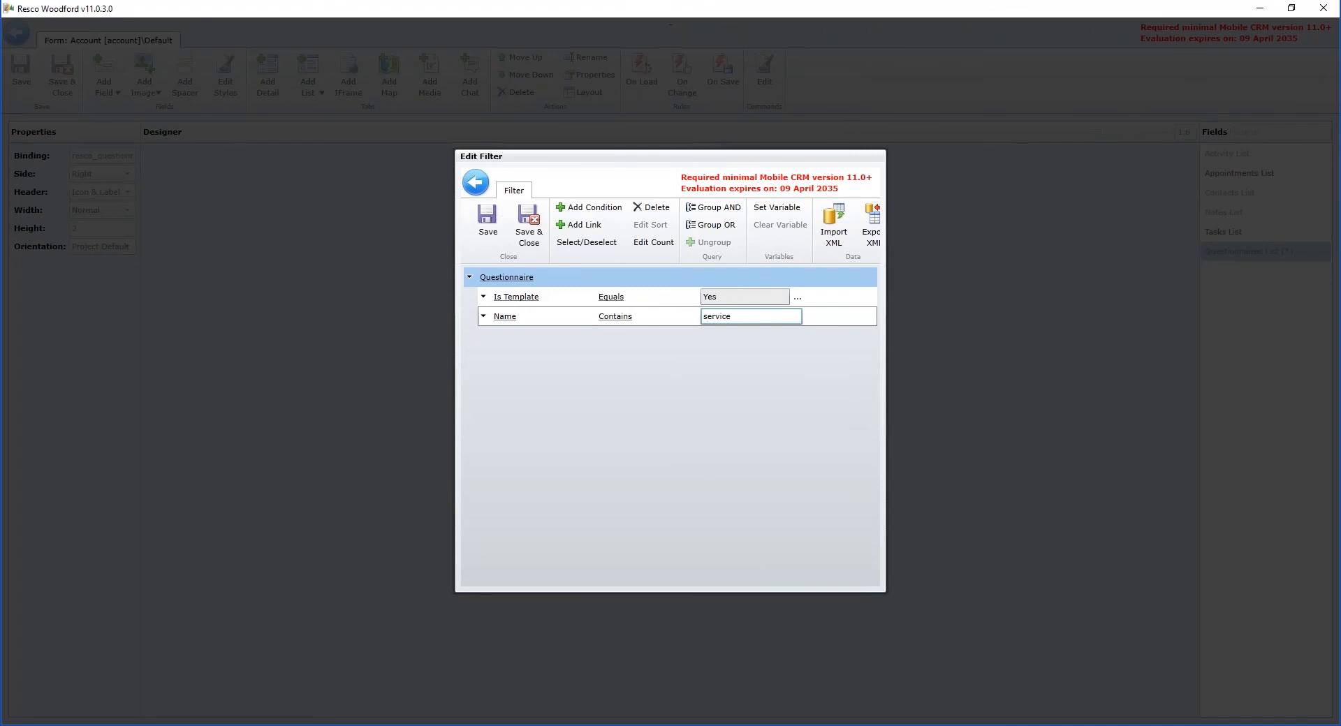
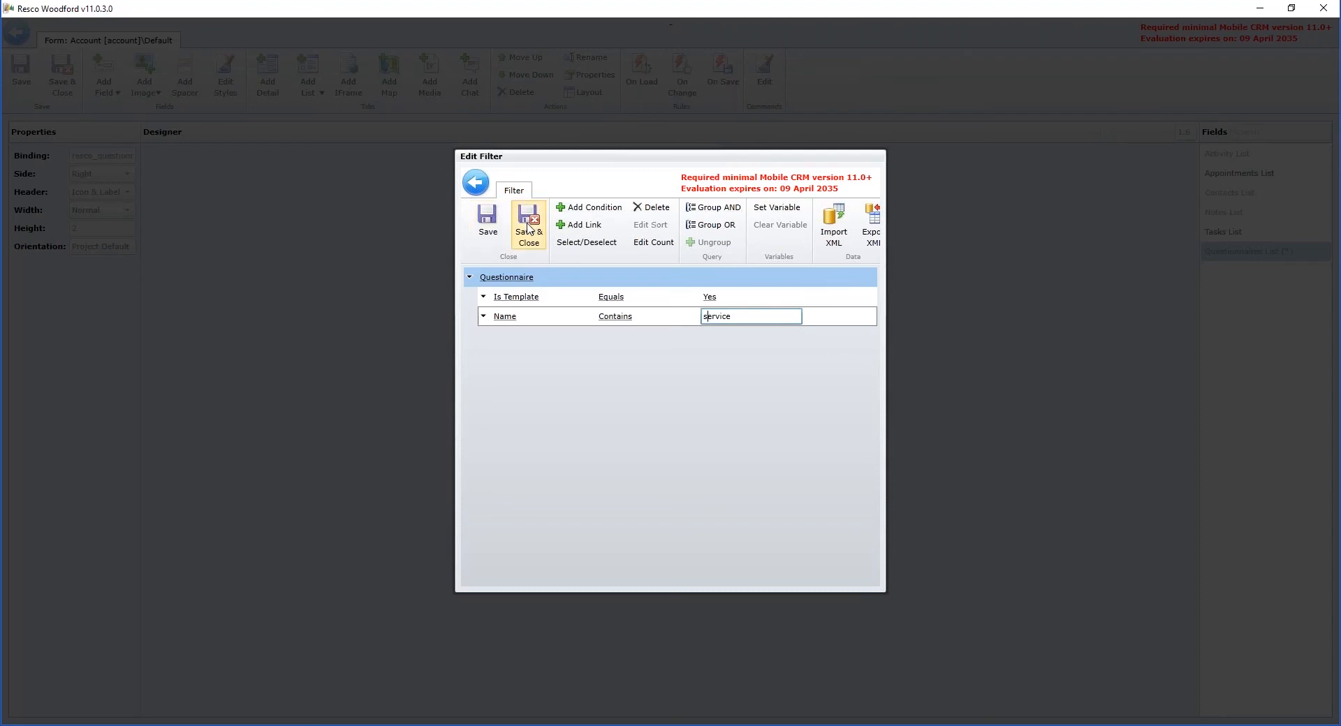
Step: Save the Templates list's filter and close its tab properties with the changes kept
click(529, 227)
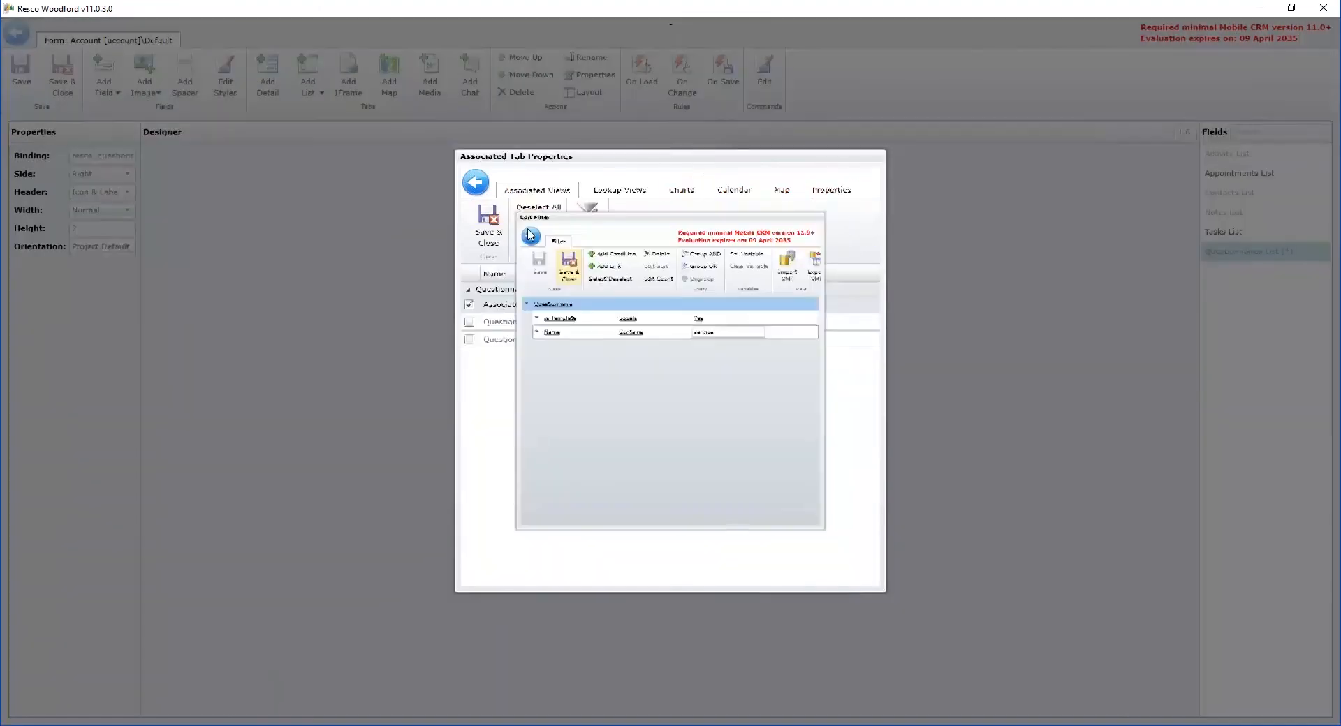
click(489, 246)
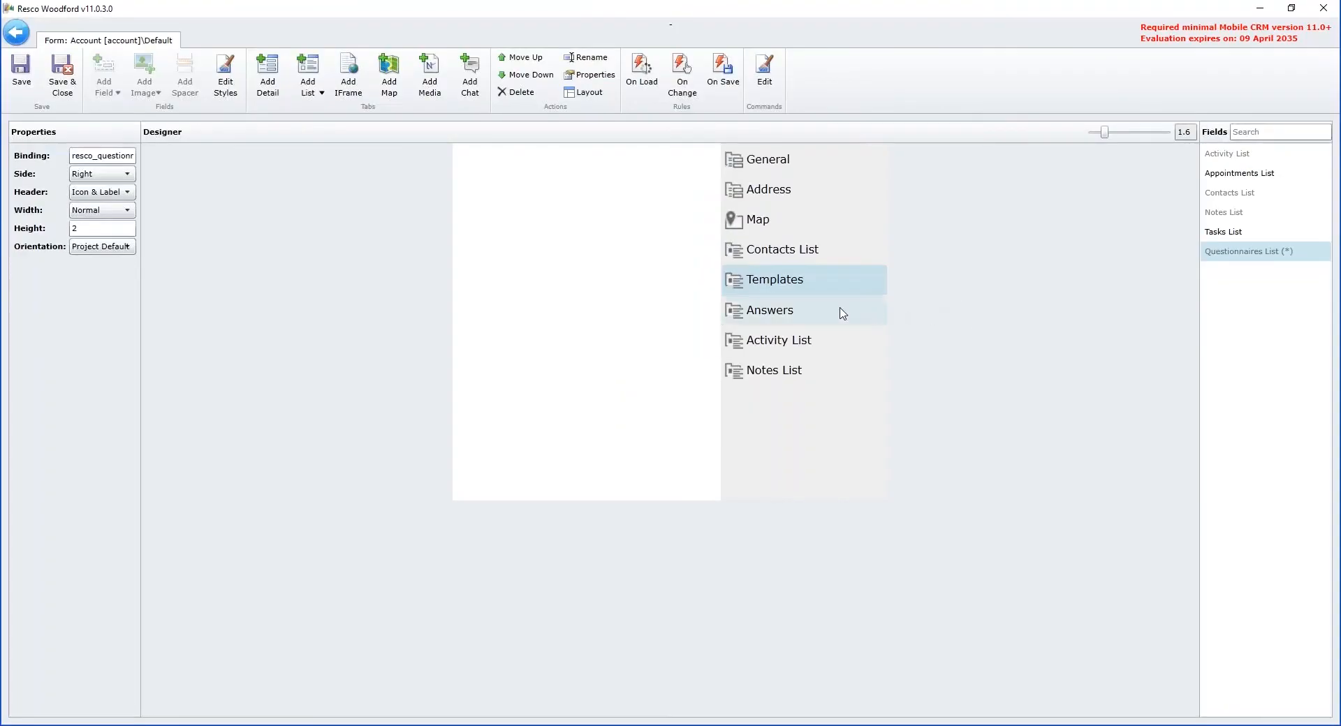
Step: In the Answers list's properties, leave only the Associated Questionnaires view enabled and open its filter for editing
click(842, 313)
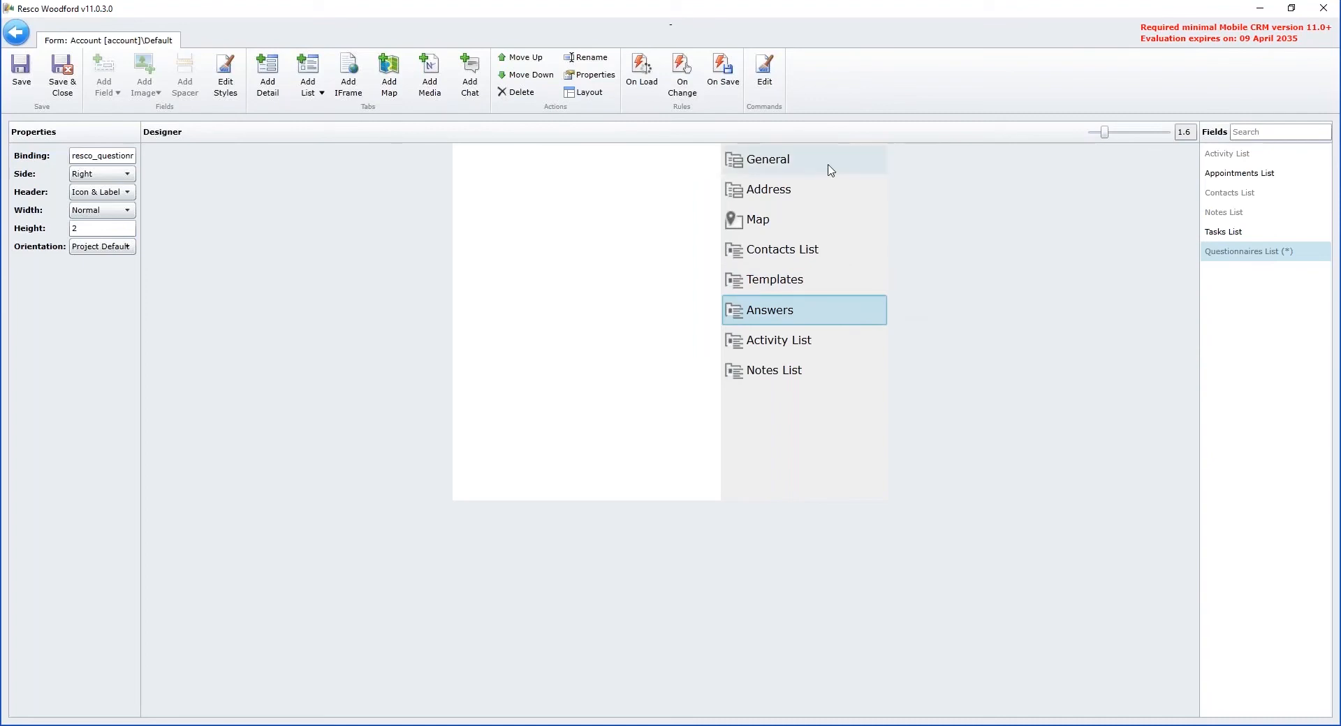
double_click(812, 315)
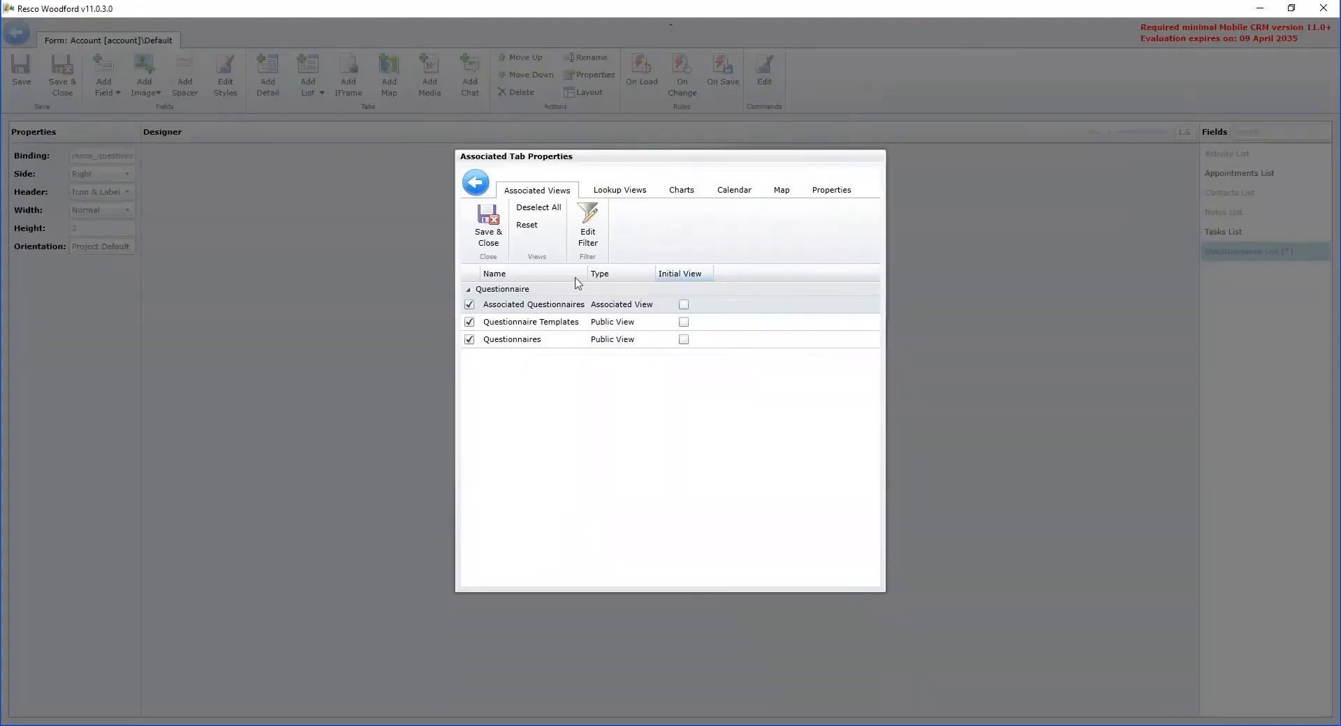
click(489, 305)
click(585, 234)
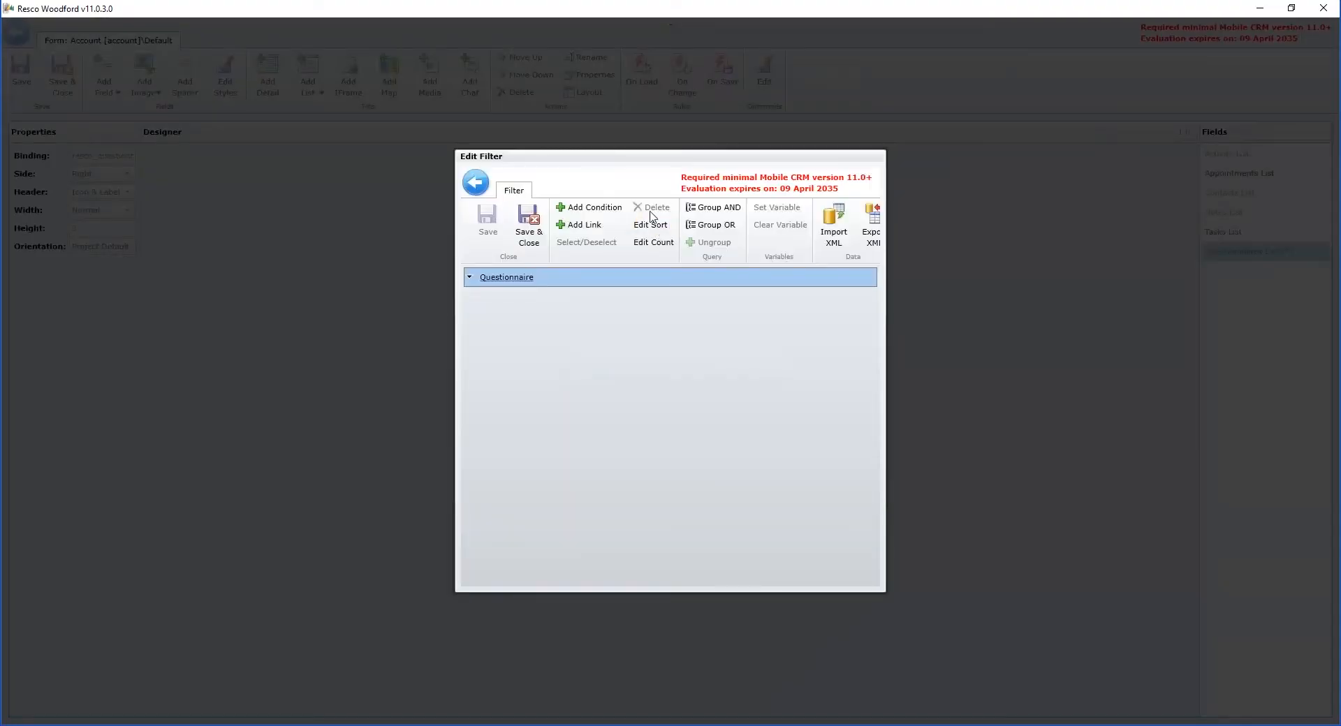
Step: Add the filter condition Is Template Equals No for the Answers list
click(589, 207)
click(562, 297)
click(531, 375)
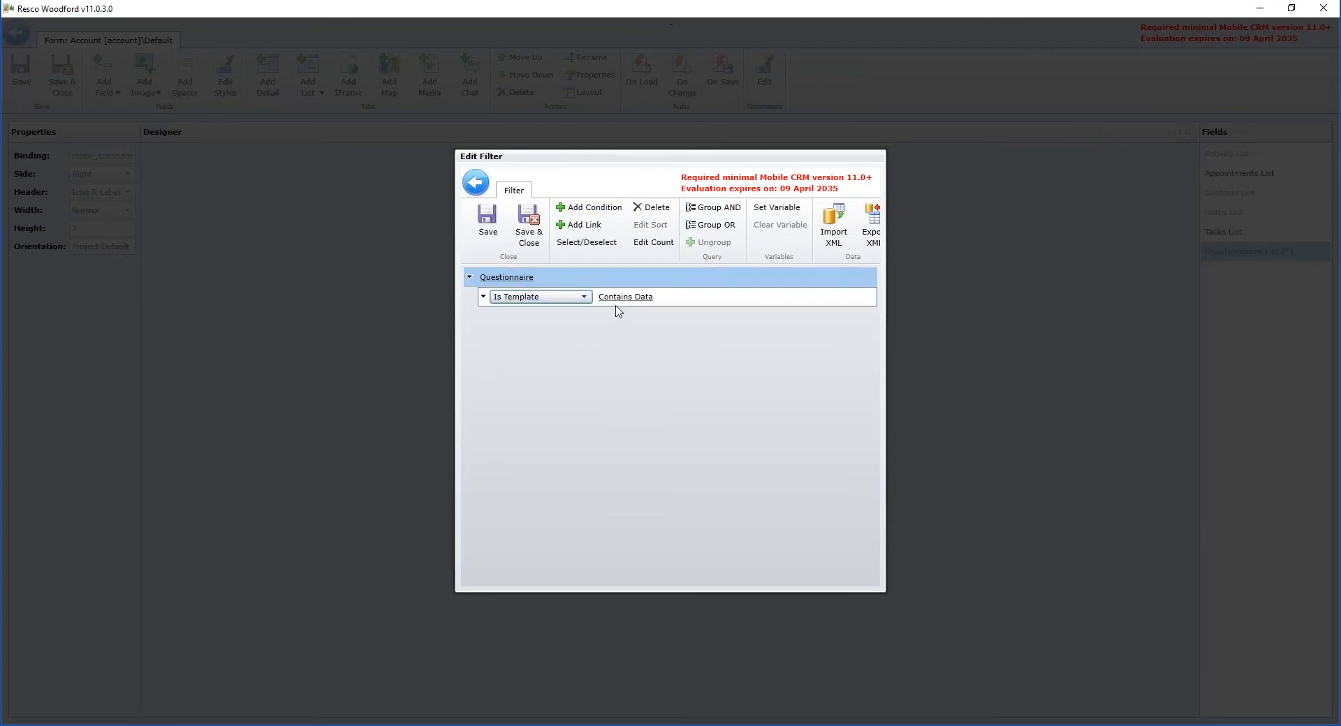
click(689, 296)
click(628, 313)
click(726, 297)
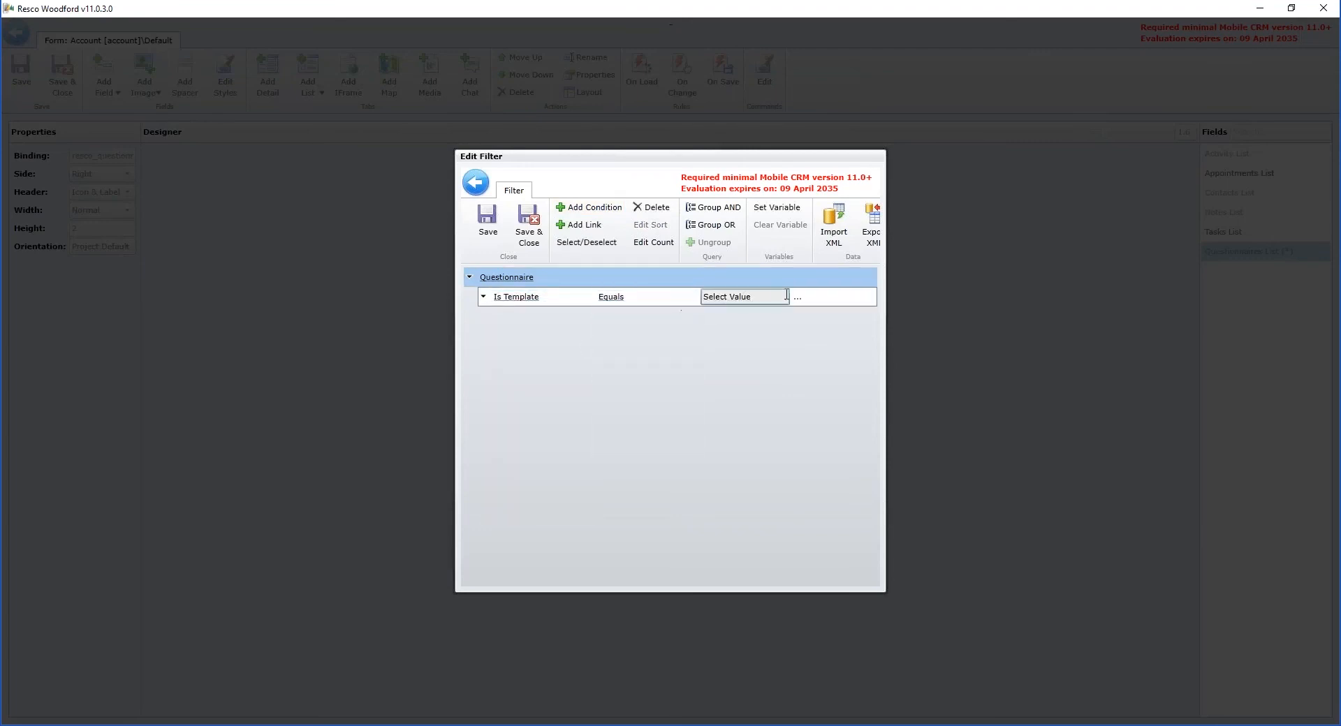
click(794, 297)
double_click(565, 310)
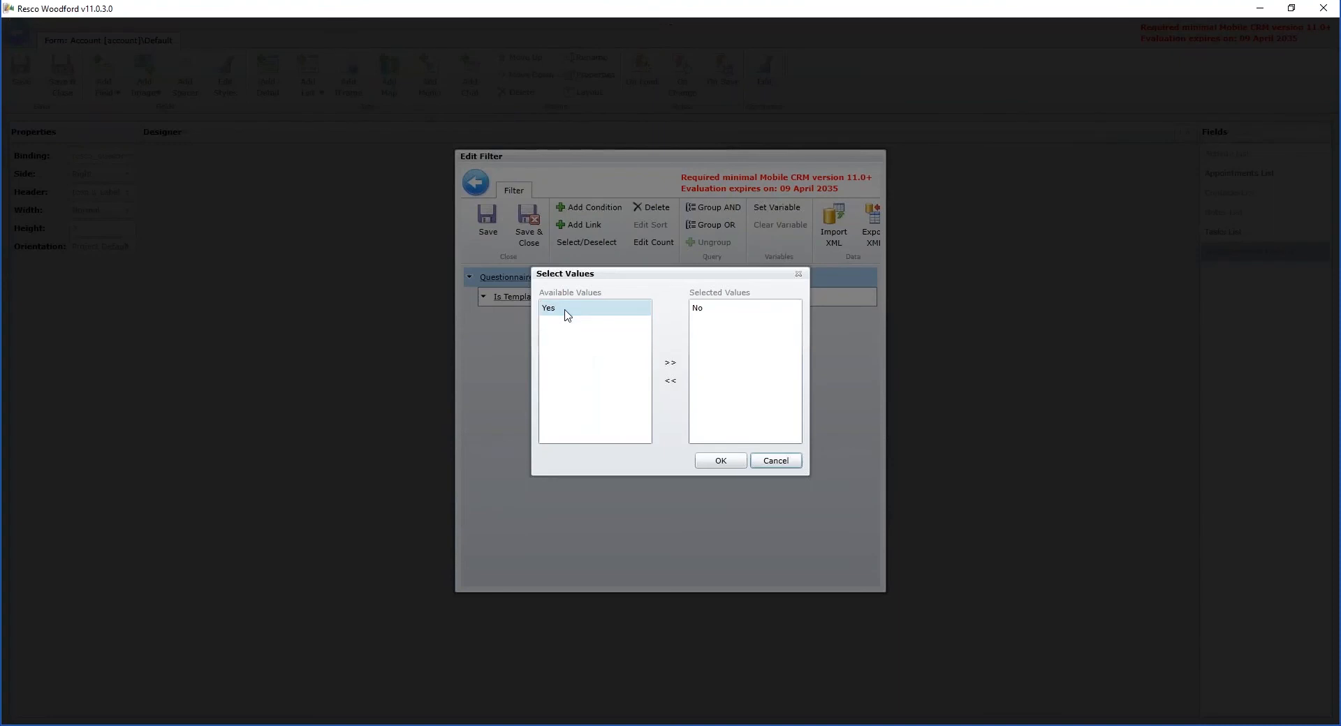
click(719, 461)
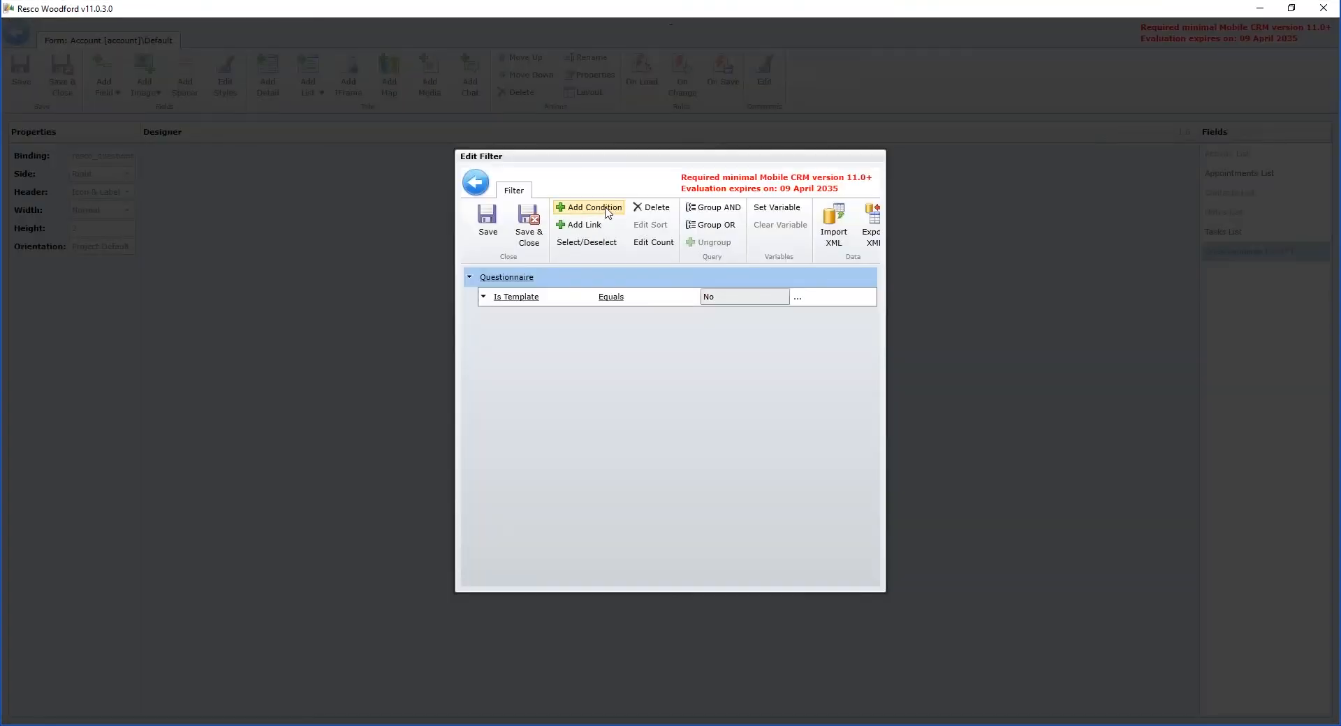
Step: Add a second condition requiring that the questionnaire's Name Contains "service"
click(588, 208)
click(559, 317)
click(531, 455)
click(688, 317)
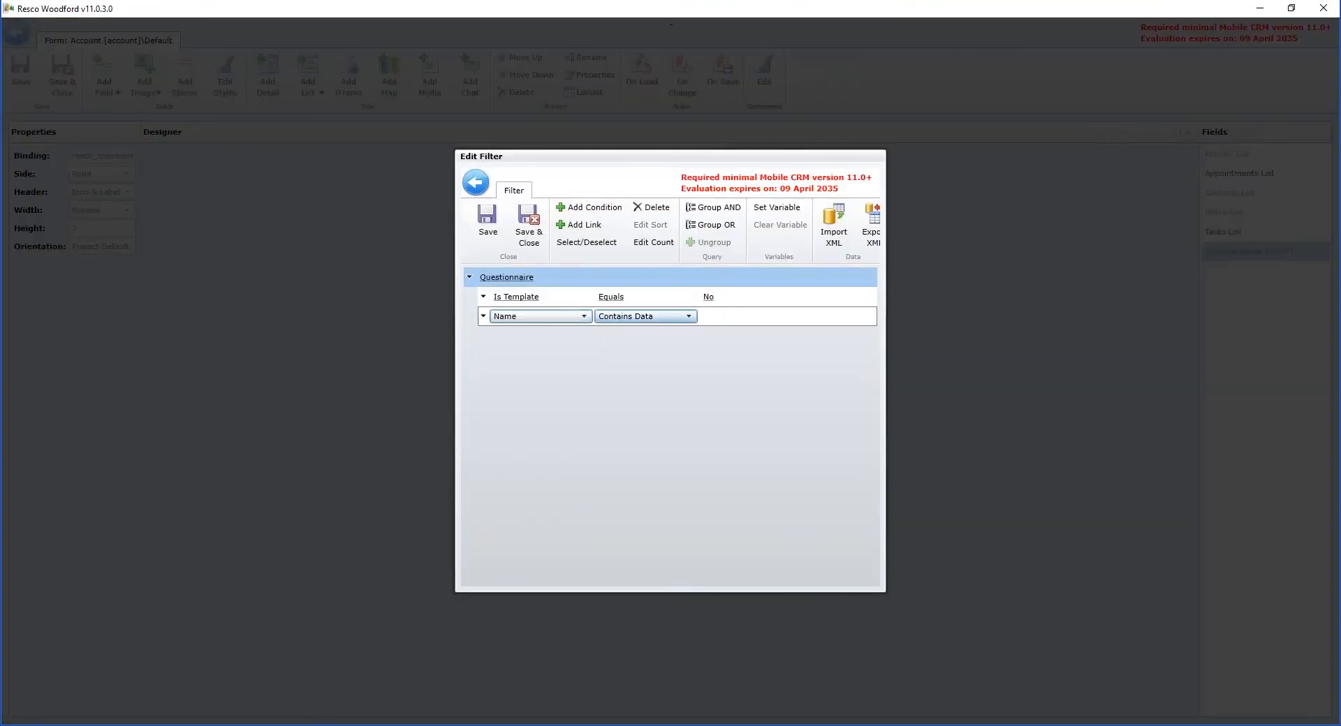
click(616, 459)
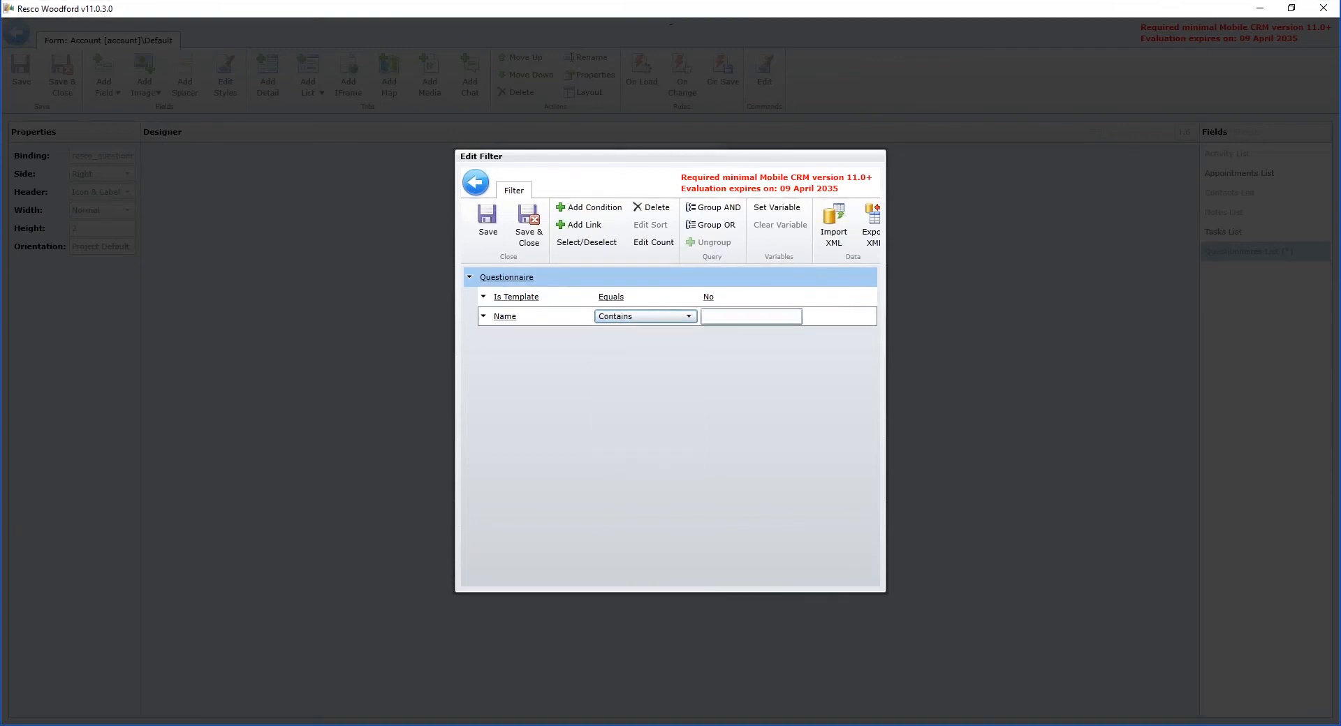
text(se)
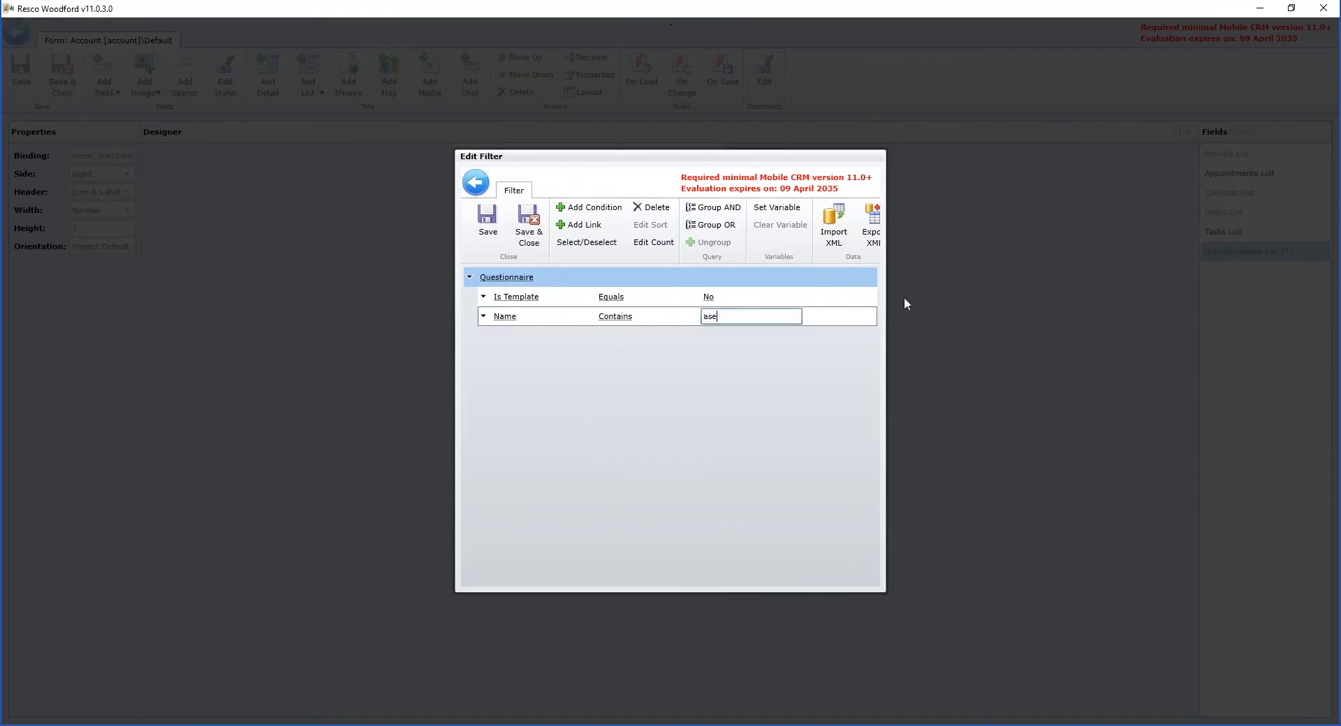
text(rvice)
Step: Link the Questionnaire entity in the filter to Questions (Questionnaire)
click(838, 277)
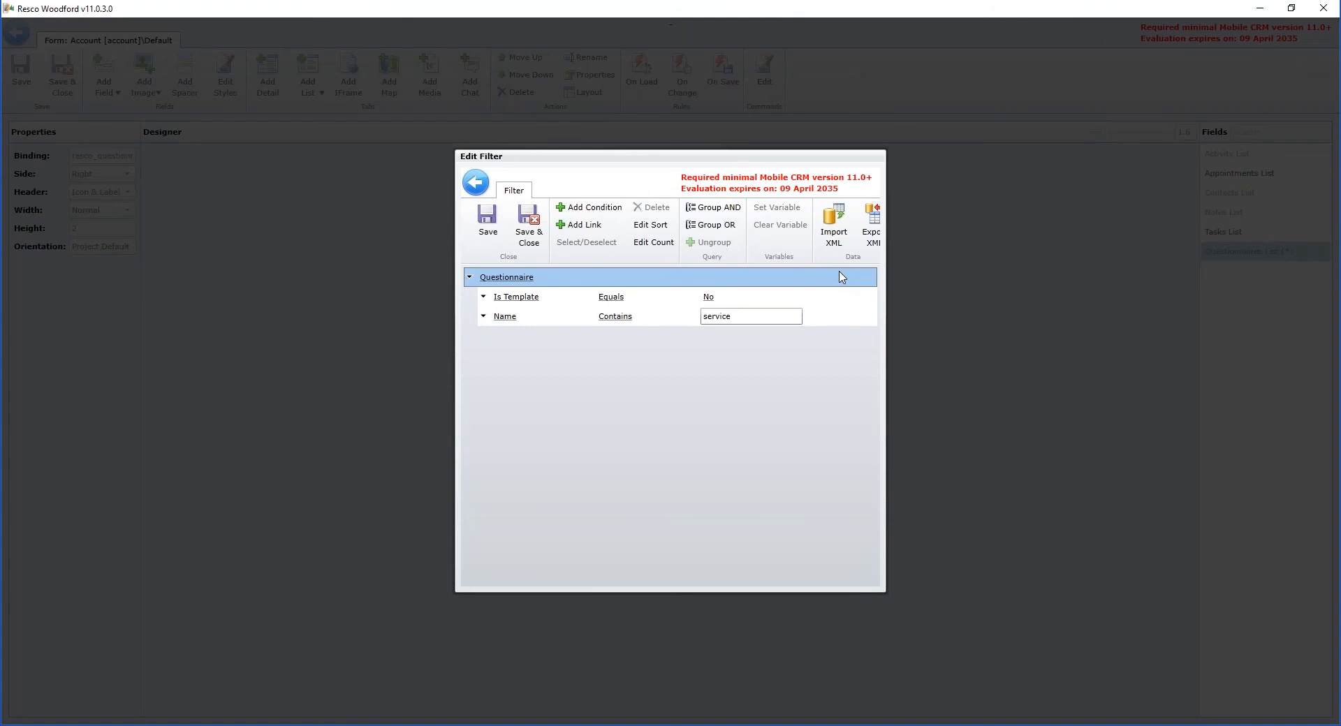
click(580, 225)
click(585, 335)
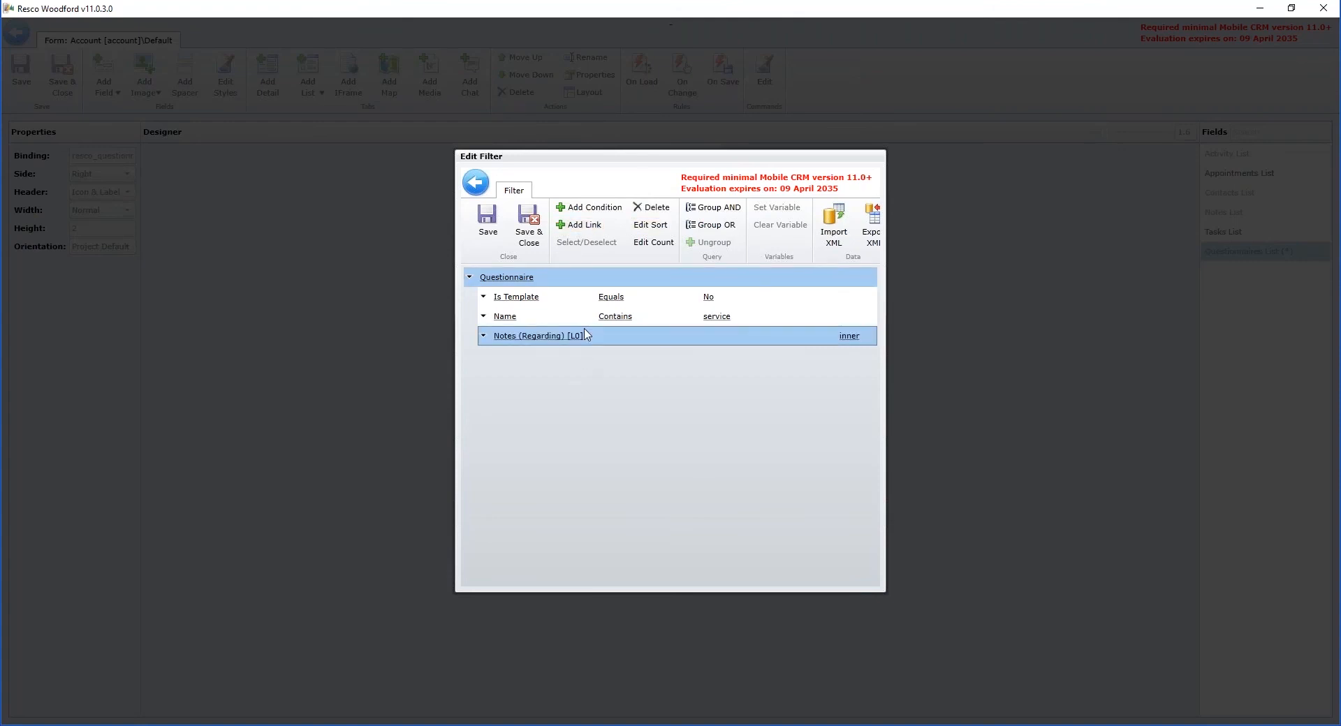
click(586, 335)
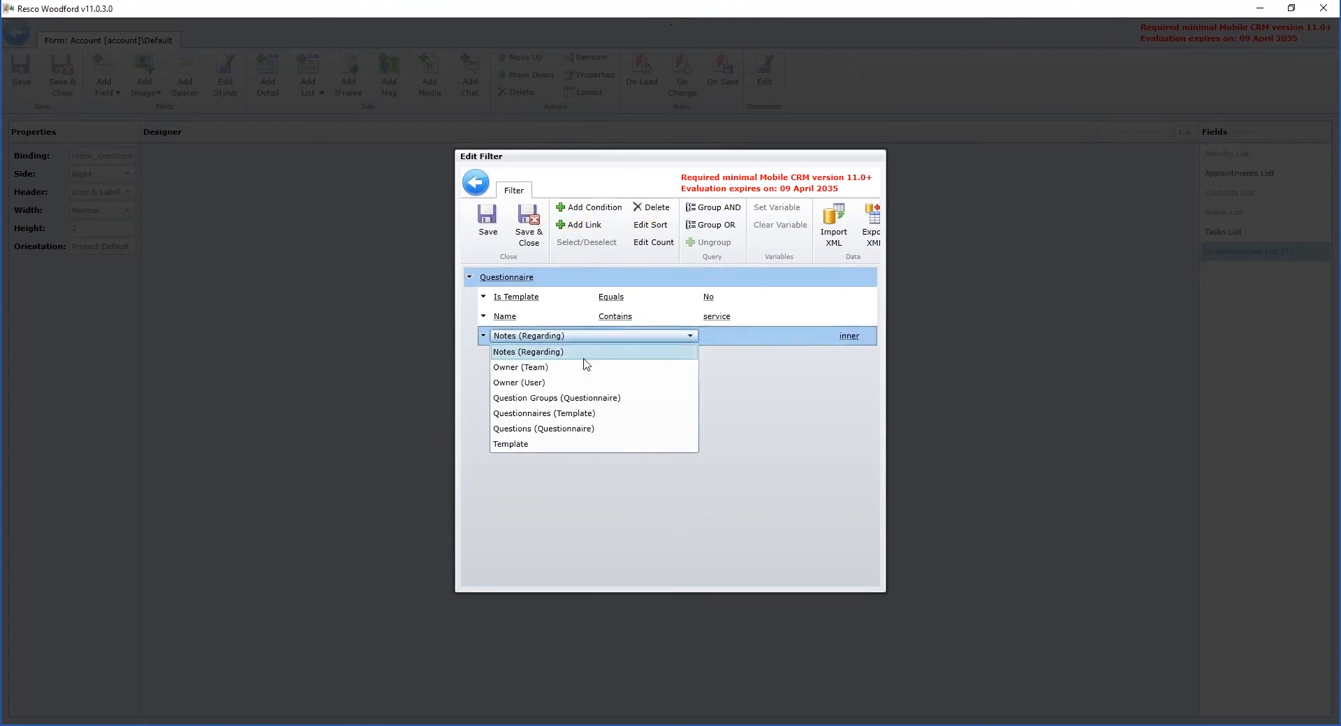
click(580, 428)
click(589, 207)
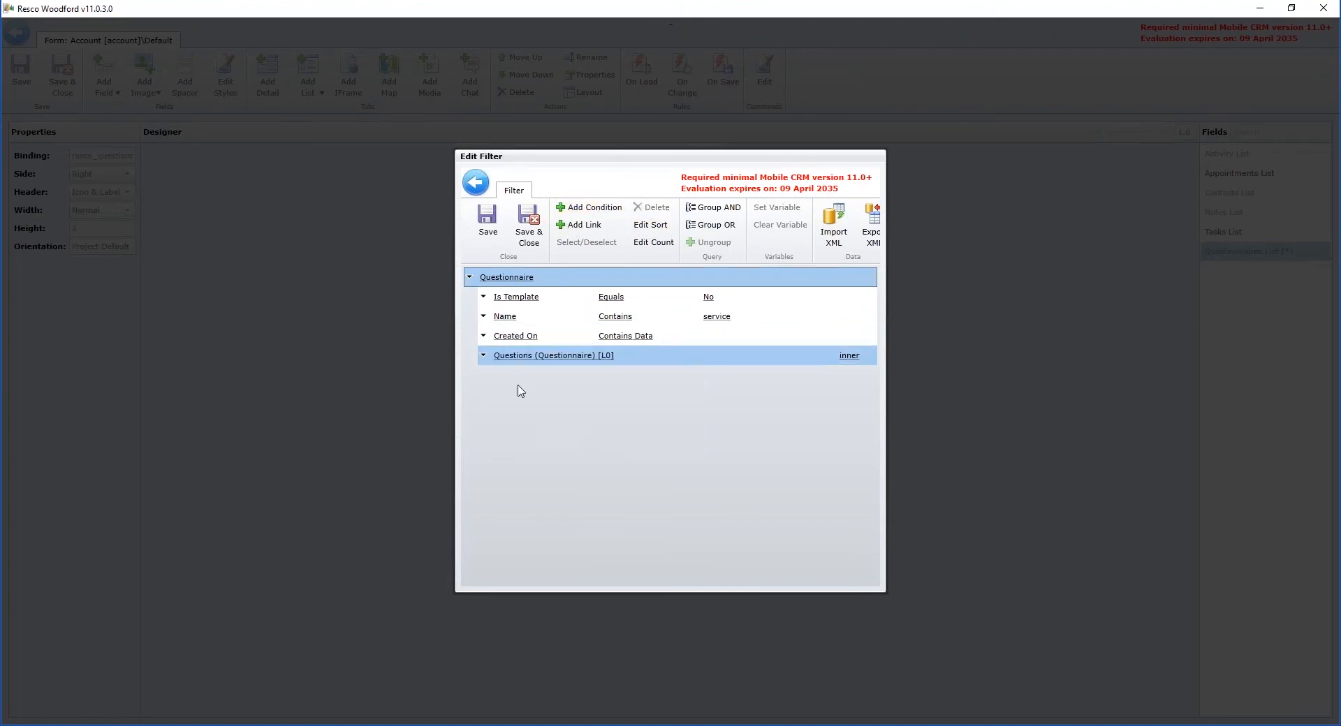
click(545, 358)
click(736, 339)
click(649, 207)
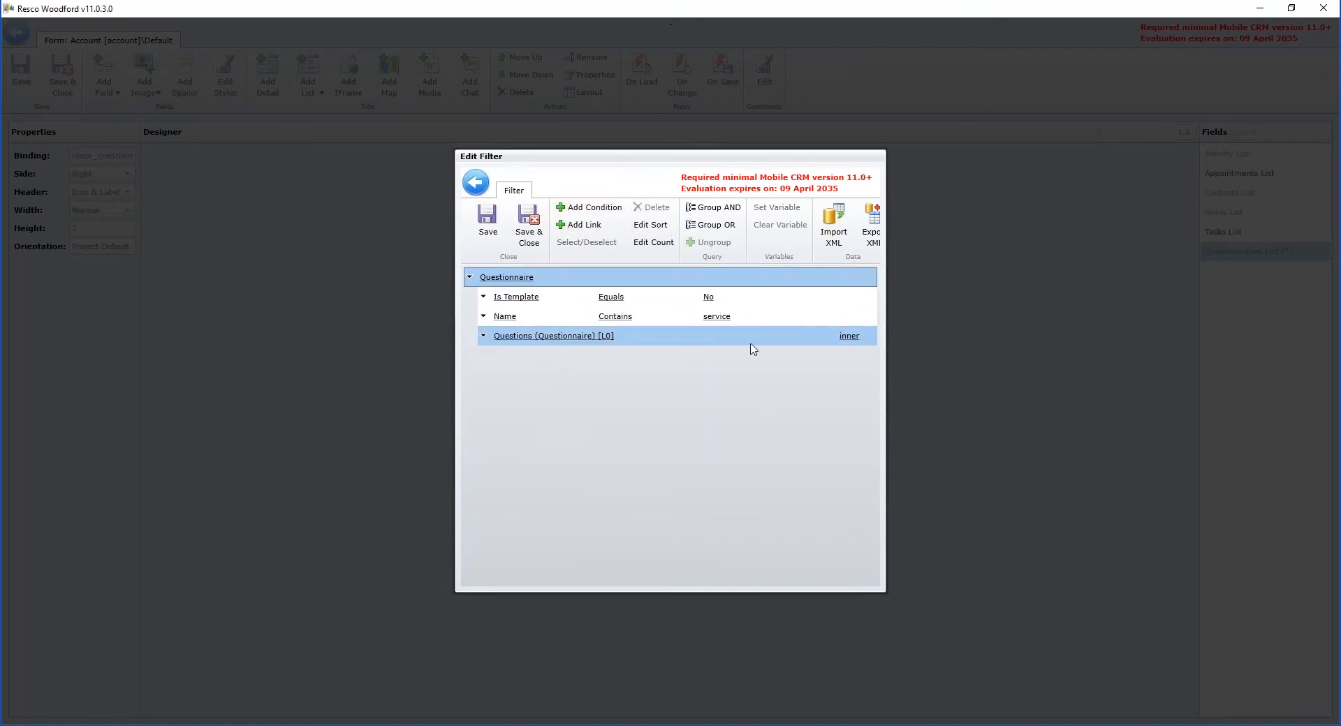
Step: Under the Questions (Questionnaire) link, add the condition Name Equals "customer"
click(588, 208)
click(559, 356)
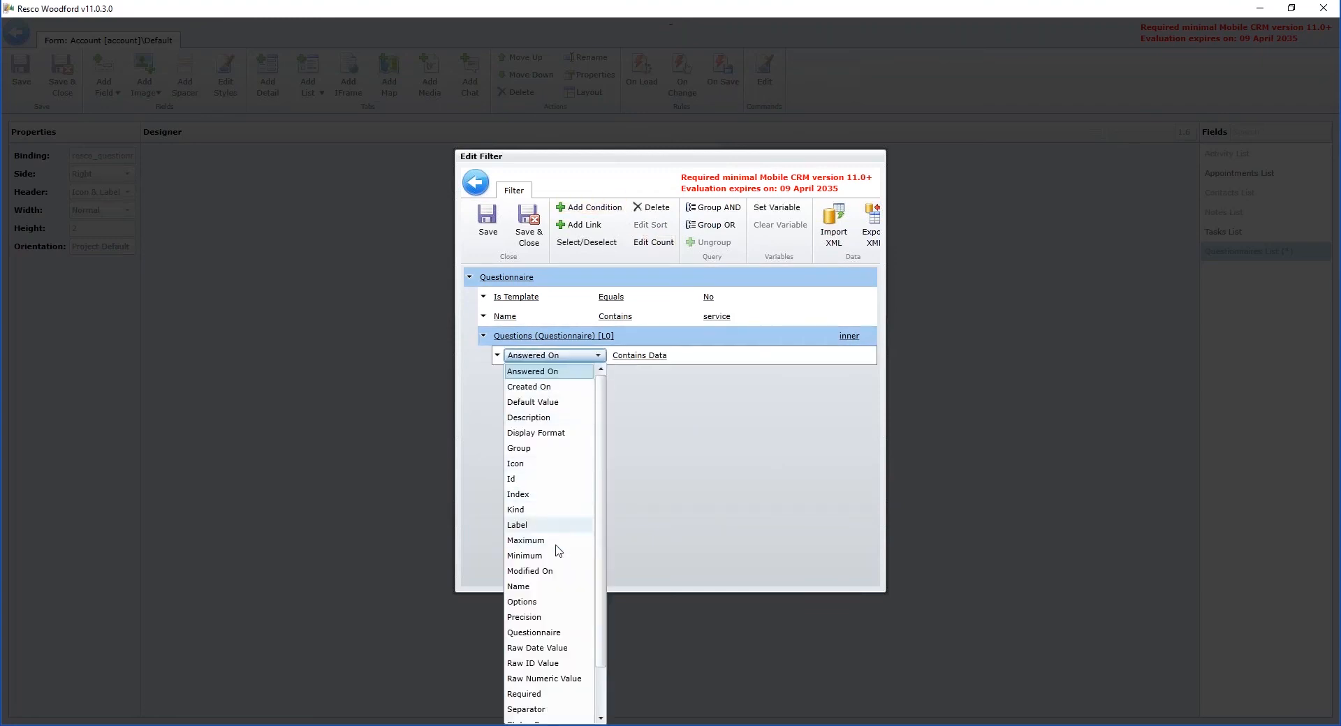
click(525, 587)
click(650, 358)
click(685, 374)
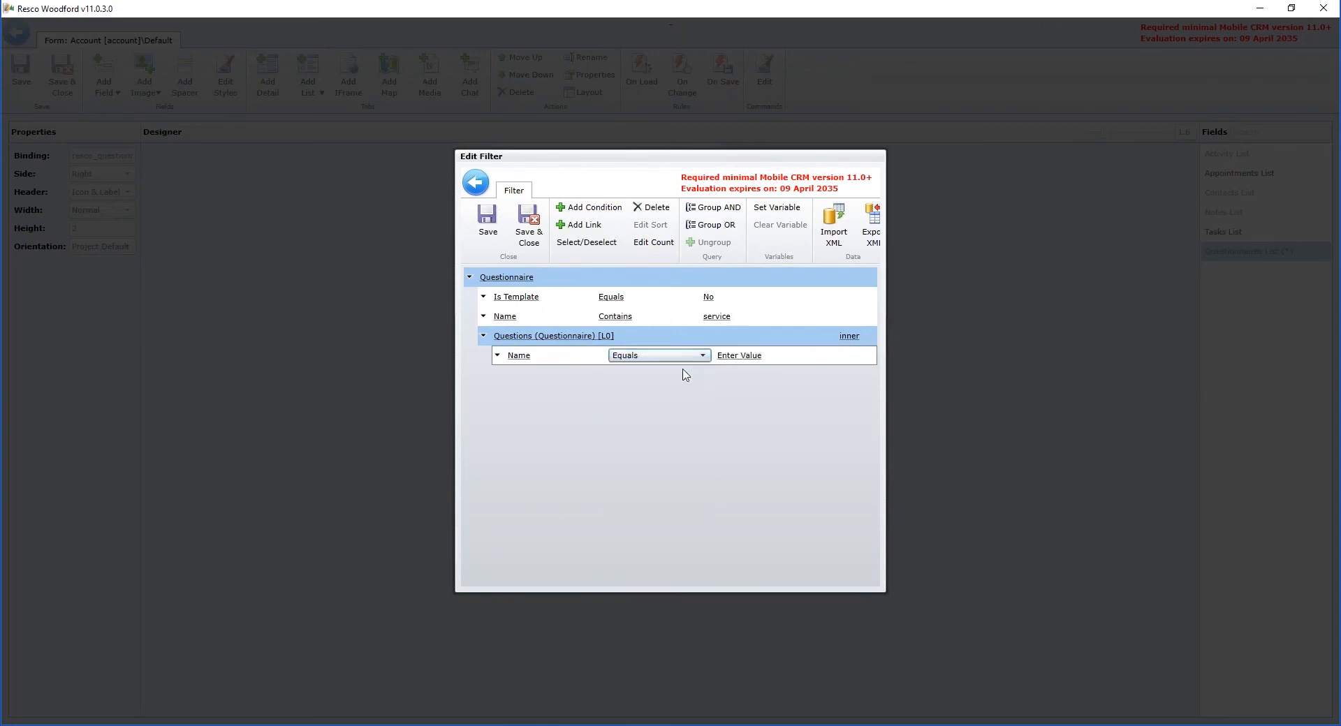
click(763, 356)
text(customer)
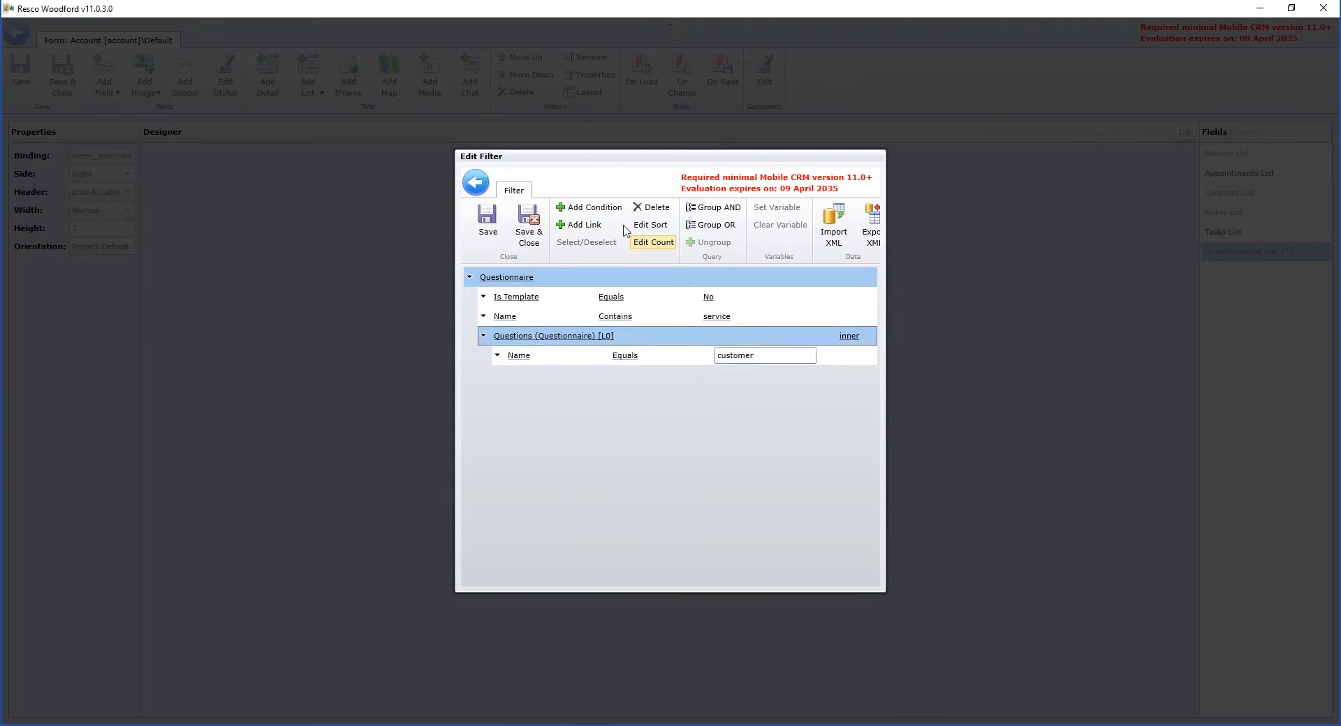
Step: Add another condition under the Questions link that compares Raw ID Value using the Equals operator
click(586, 207)
click(547, 375)
click(598, 375)
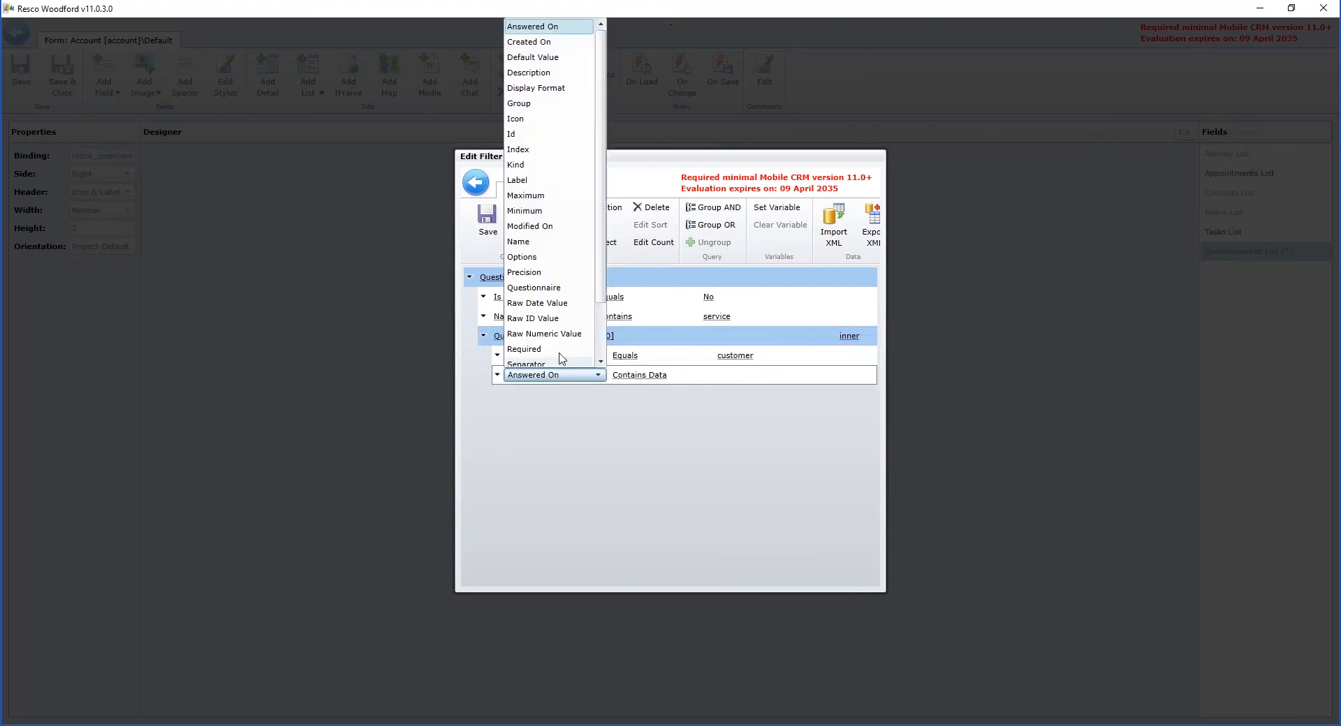
scroll(571, 312, down, 2)
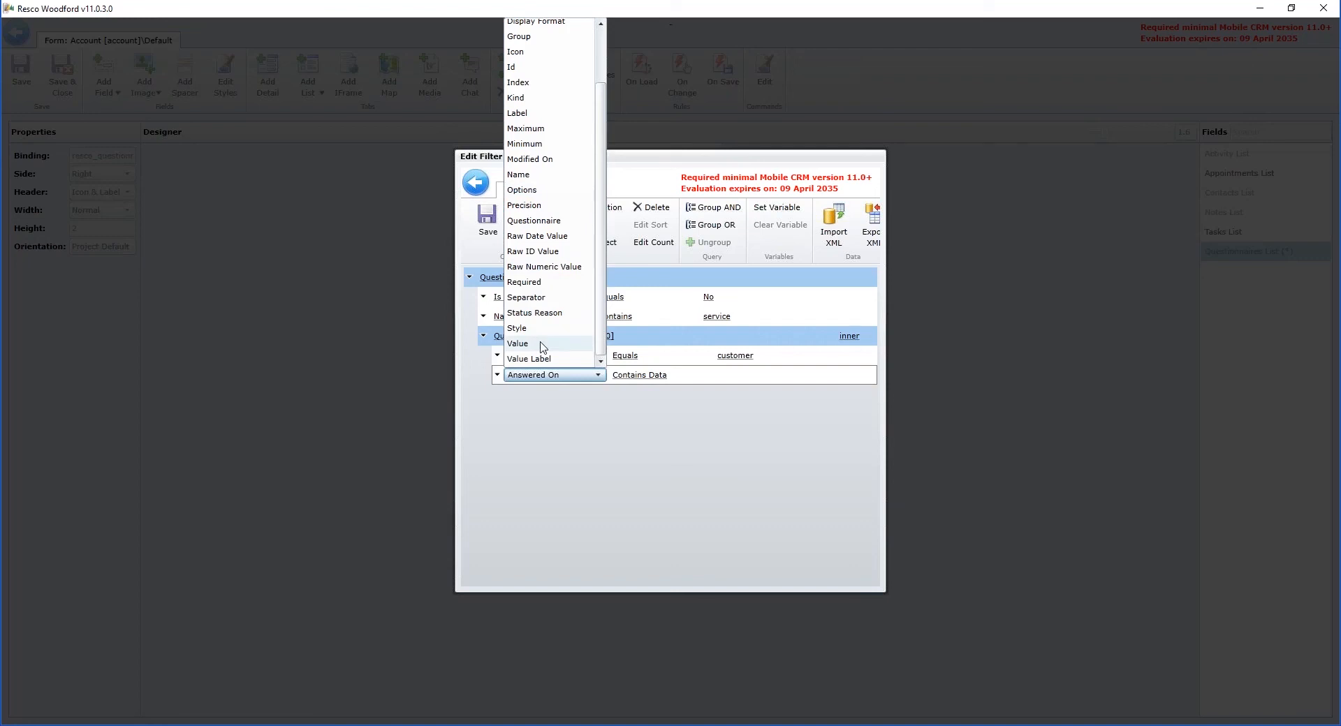
click(543, 251)
click(635, 377)
click(635, 378)
click(643, 390)
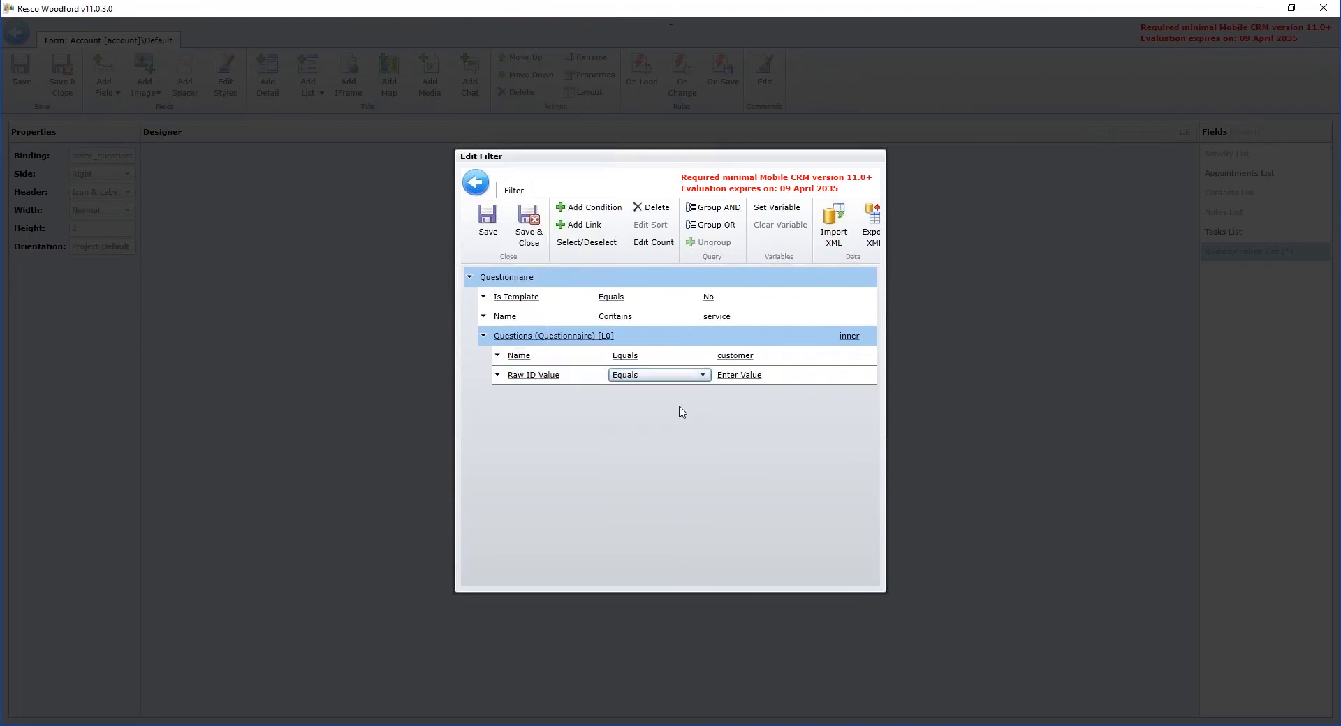
Step: Set the Raw ID Value condition's value to the Account entity's Id variable
click(744, 379)
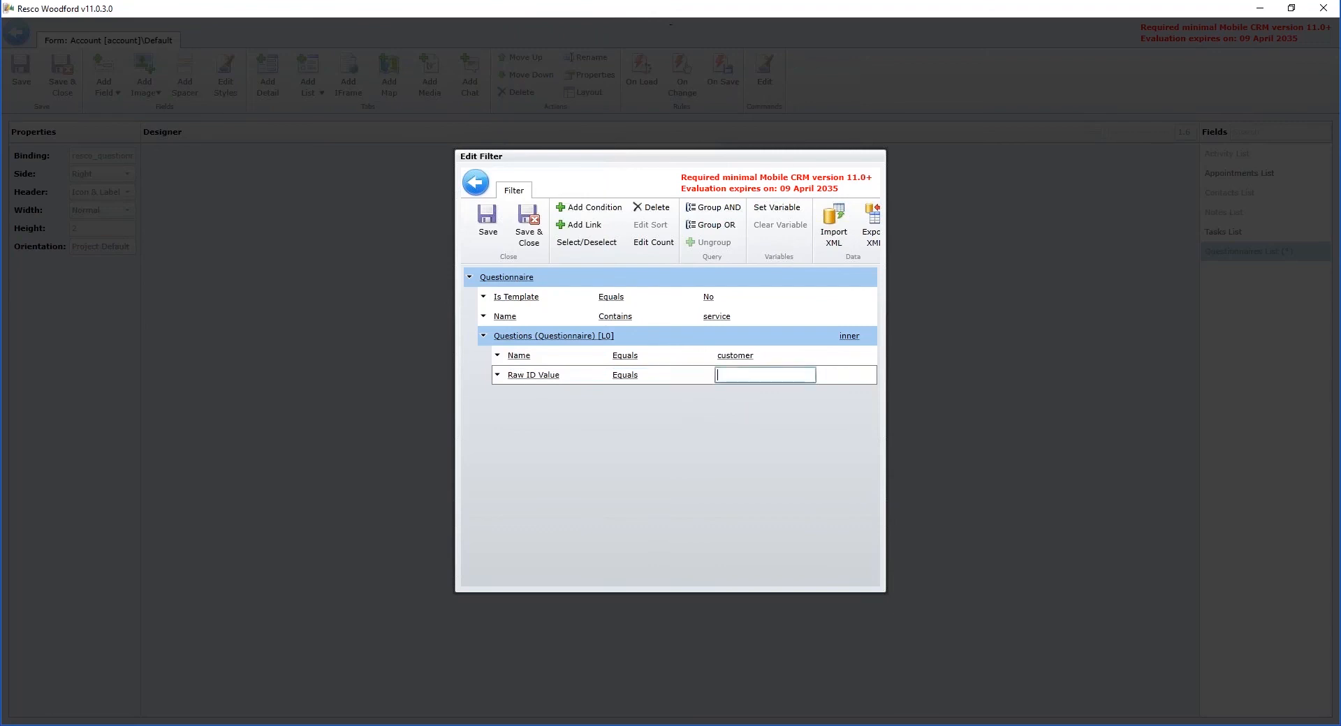
click(792, 212)
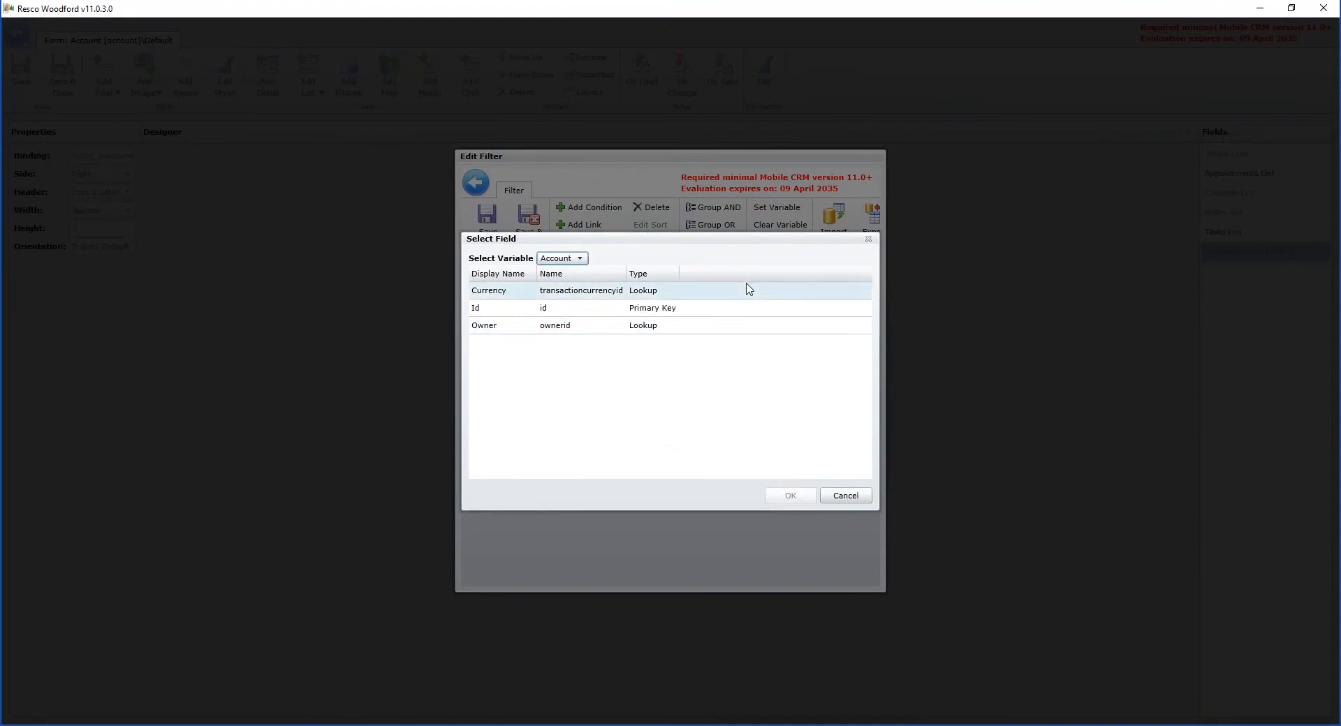
click(702, 312)
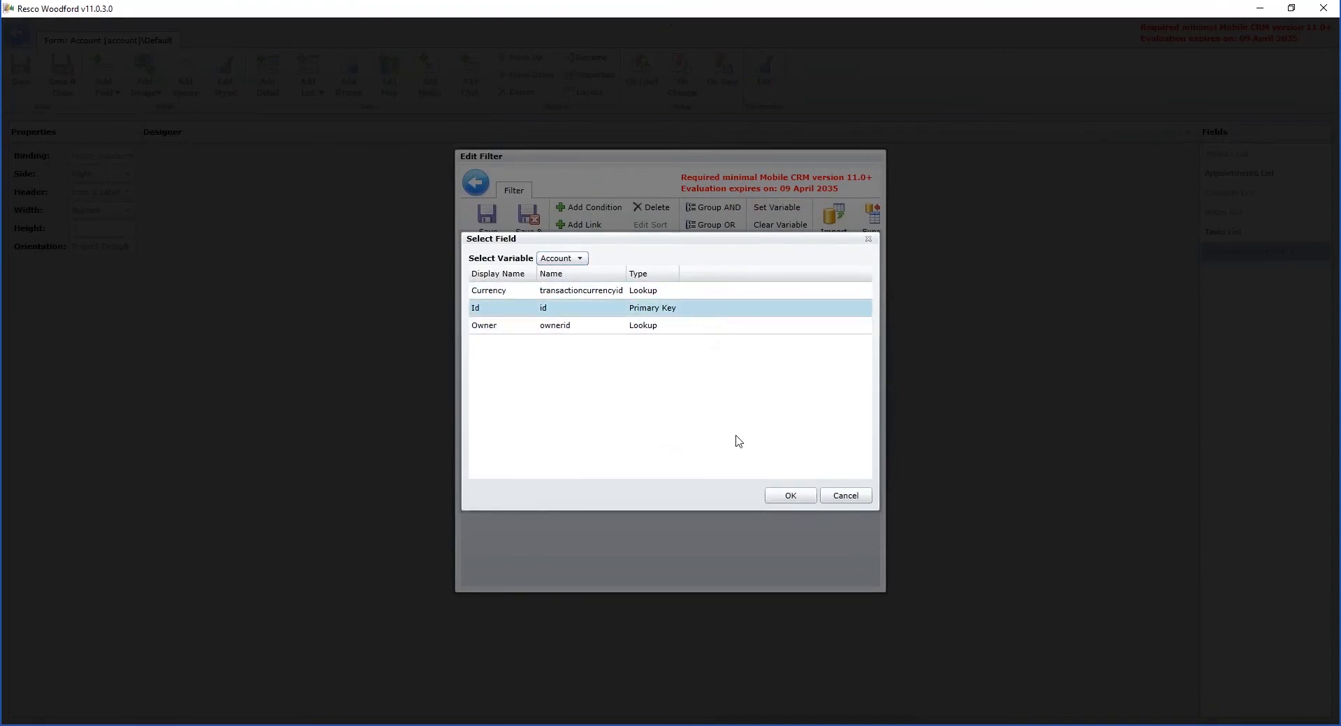
click(795, 496)
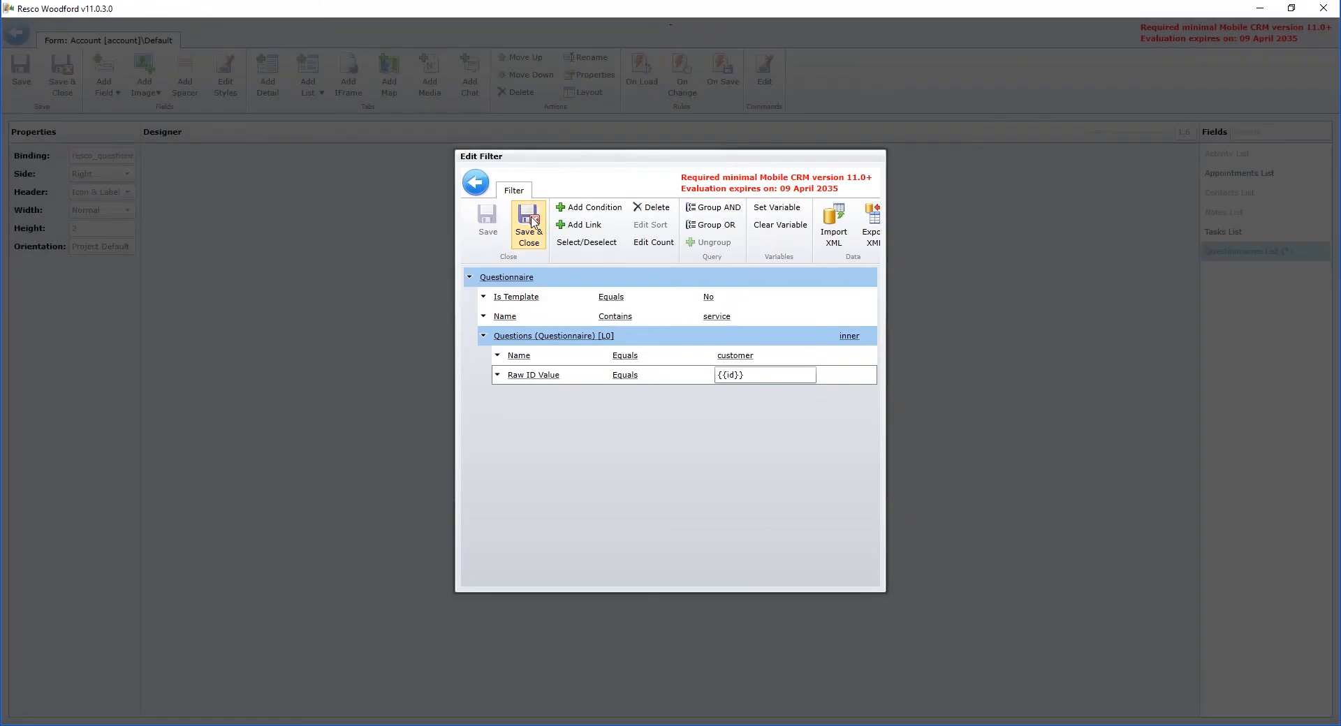
Step: Save and close the Answers list's filter and properties together with the Account form
click(531, 221)
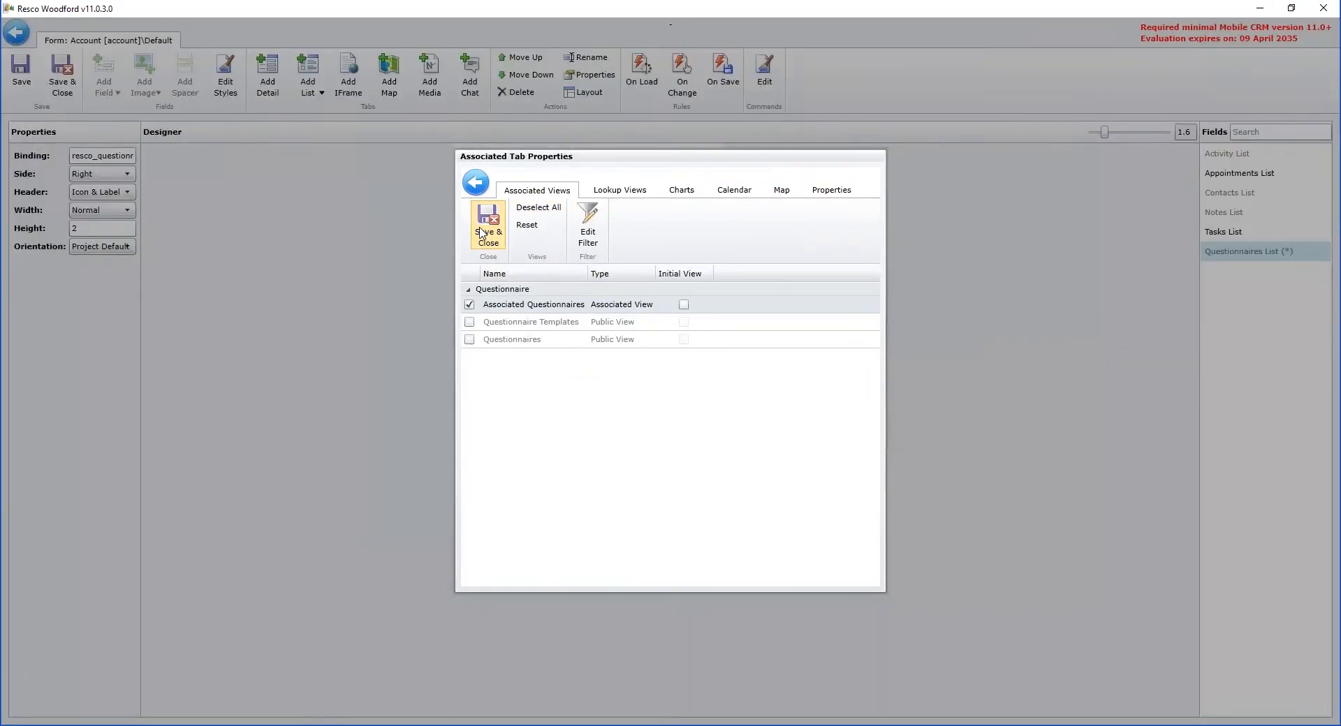
click(482, 234)
click(62, 78)
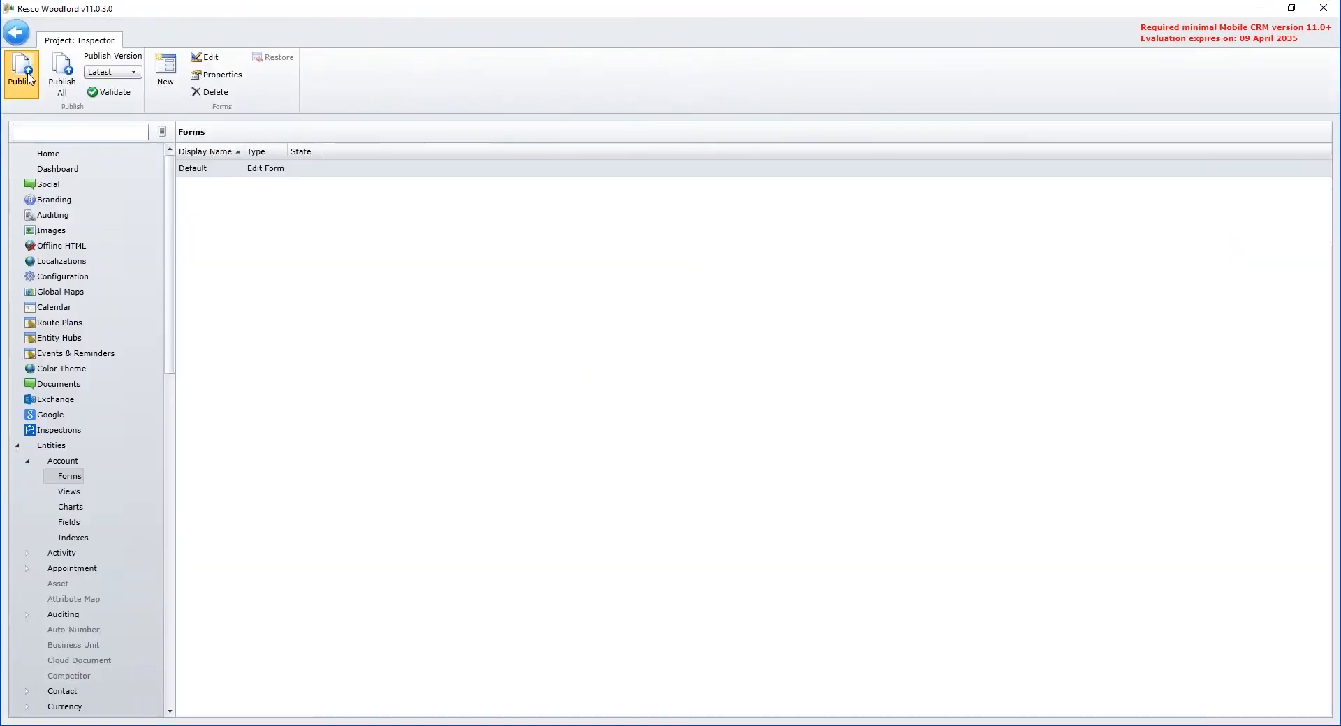
Step: Publish the Inspector project and synchronize the Inspections app to load the updated customization
click(28, 78)
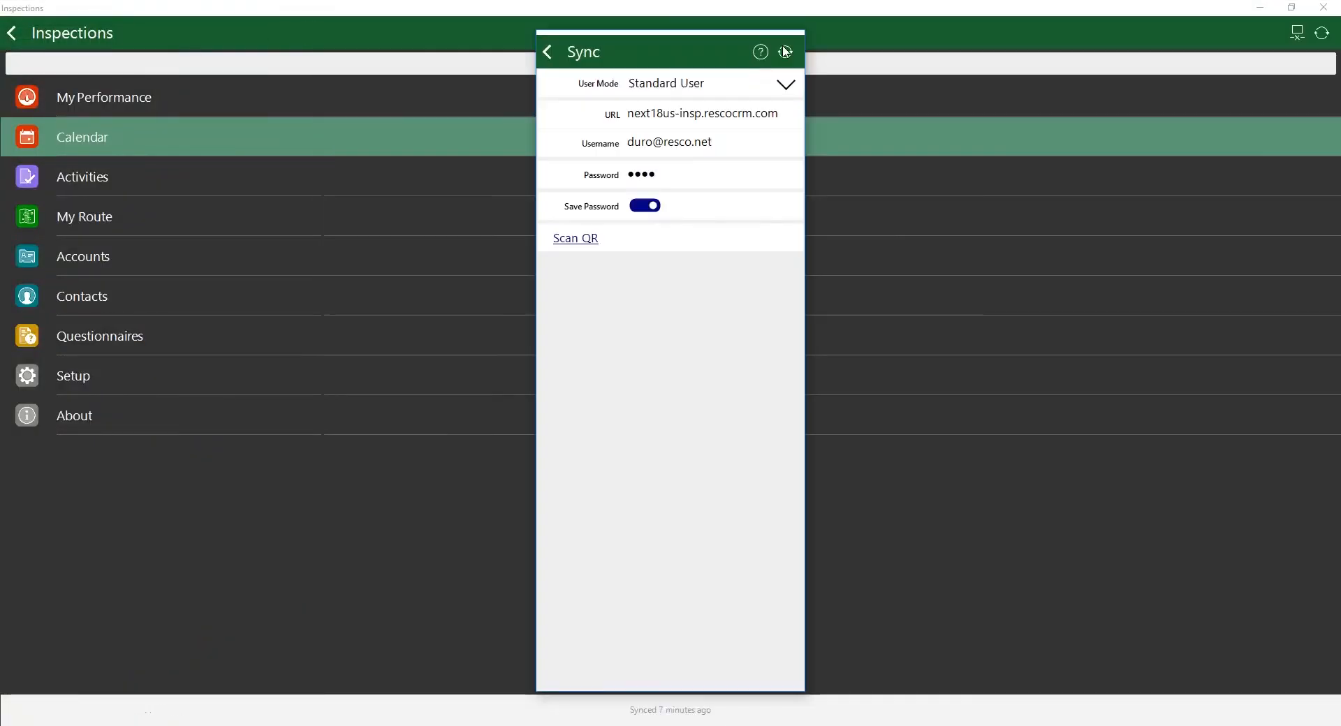
click(786, 52)
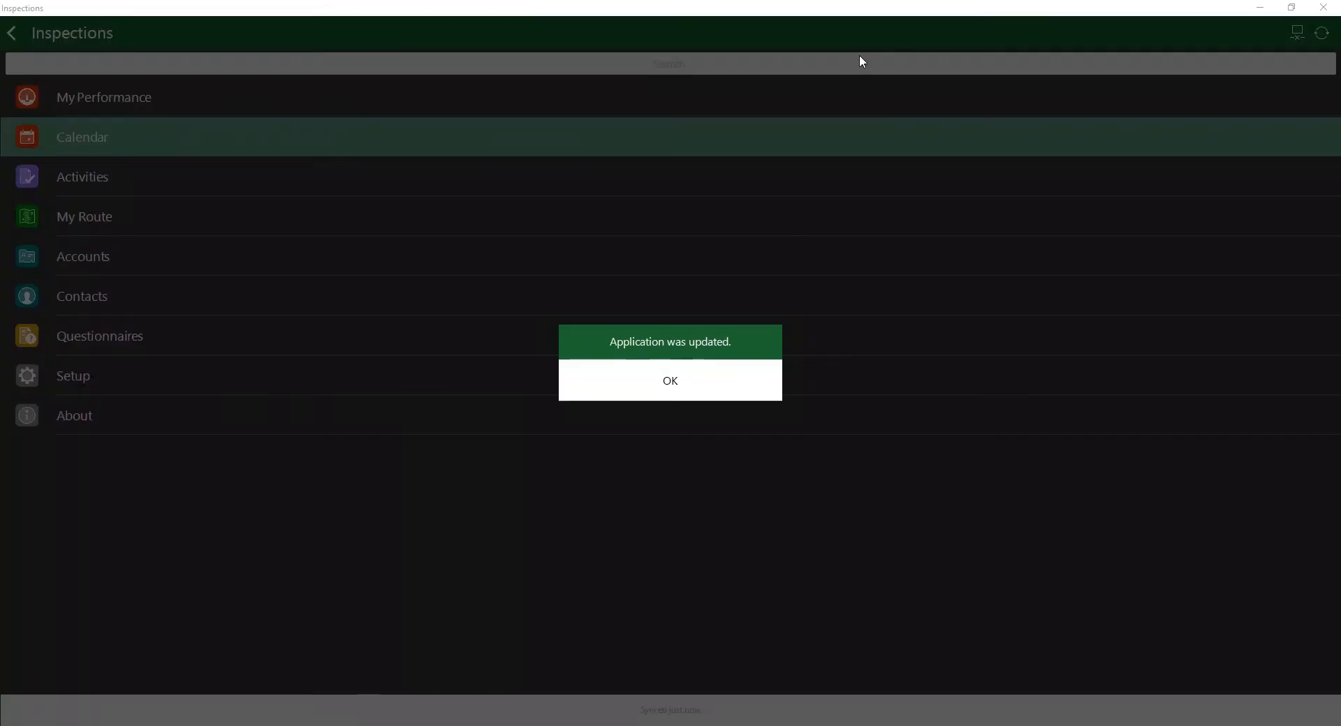
click(656, 368)
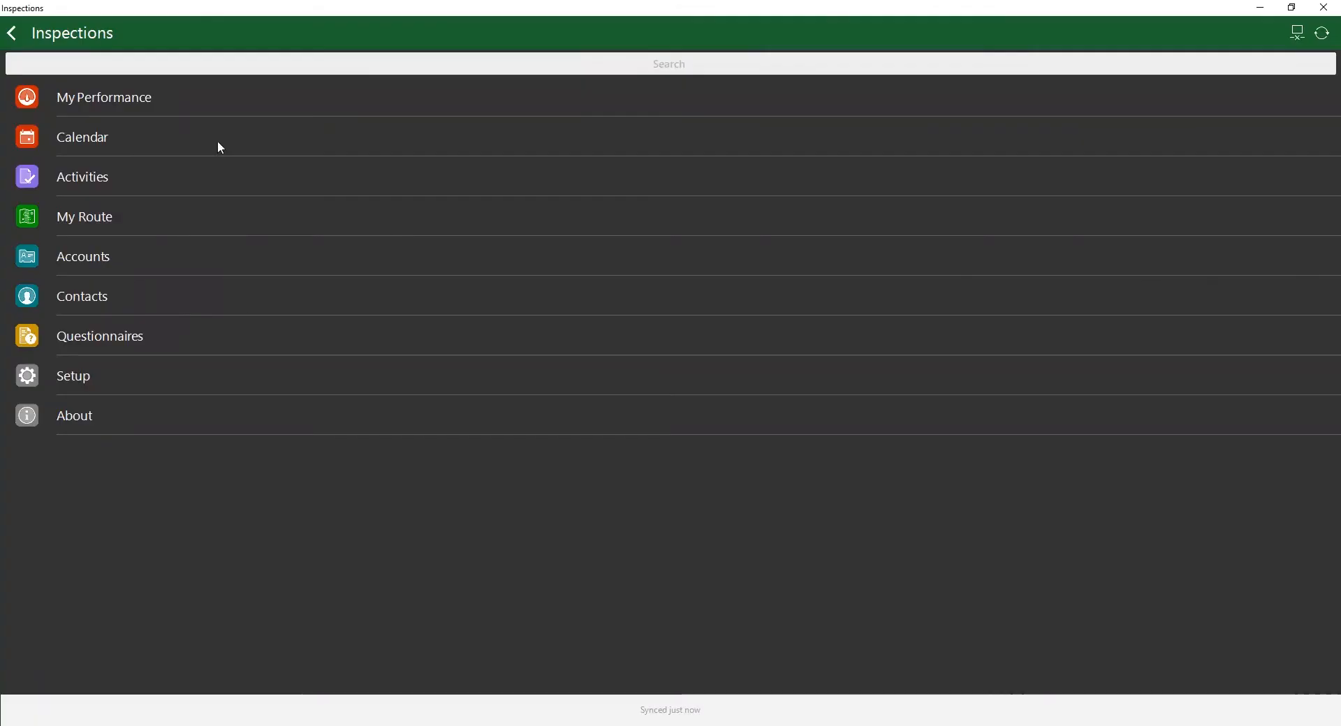
Step: Open the calendar appointment "Inspection at Apollo Apartment Building" and go to its regarding account, Apollo Apartment Building
click(219, 150)
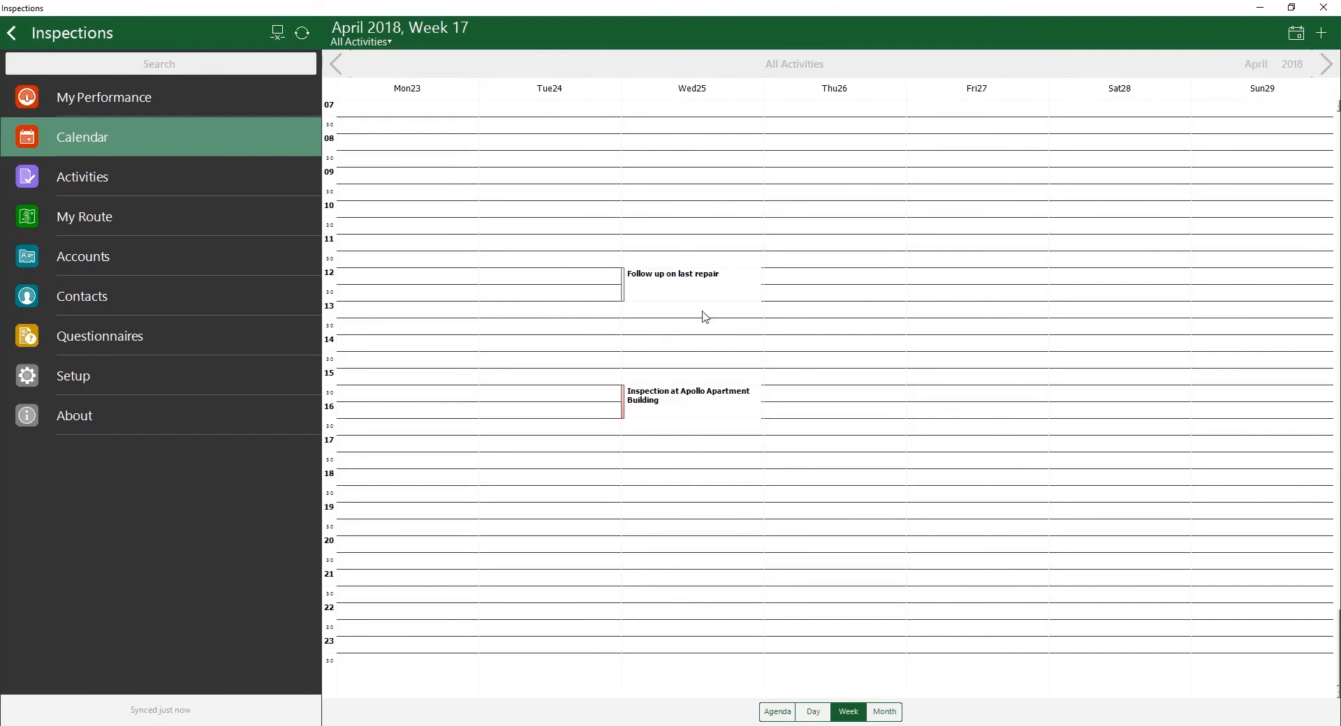
click(707, 401)
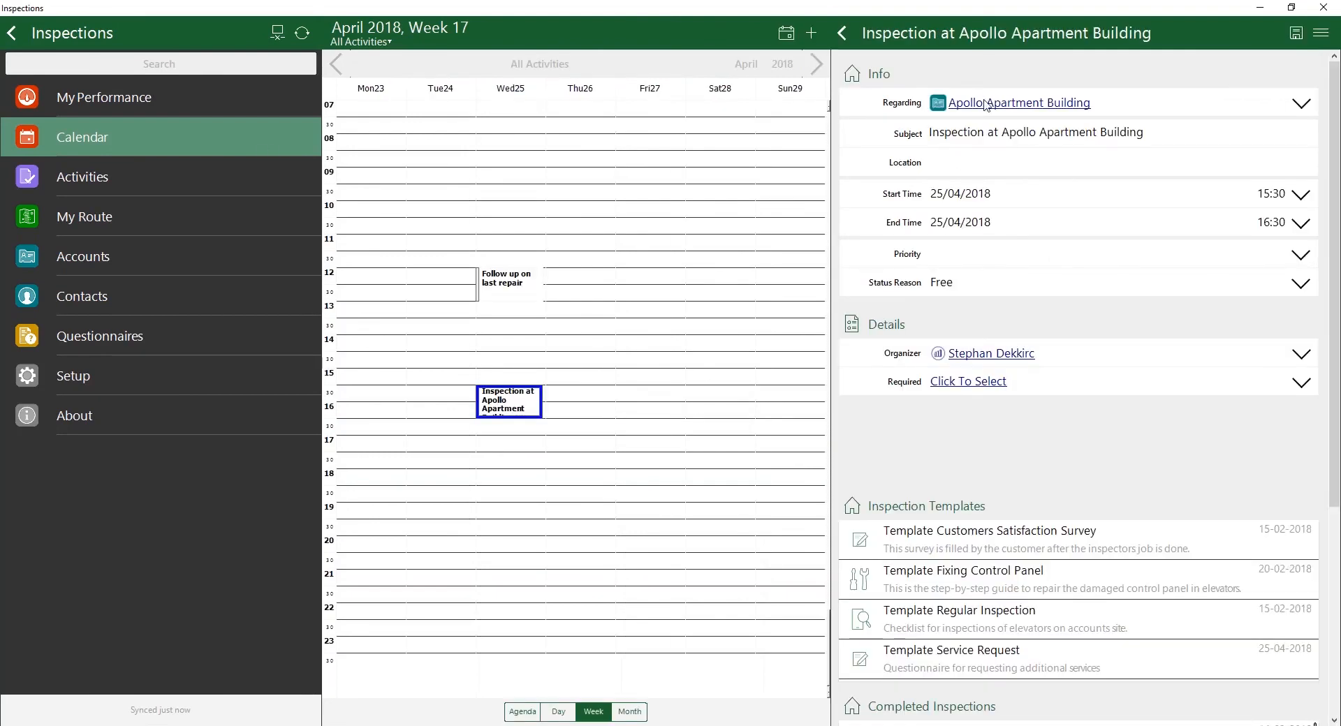
click(985, 105)
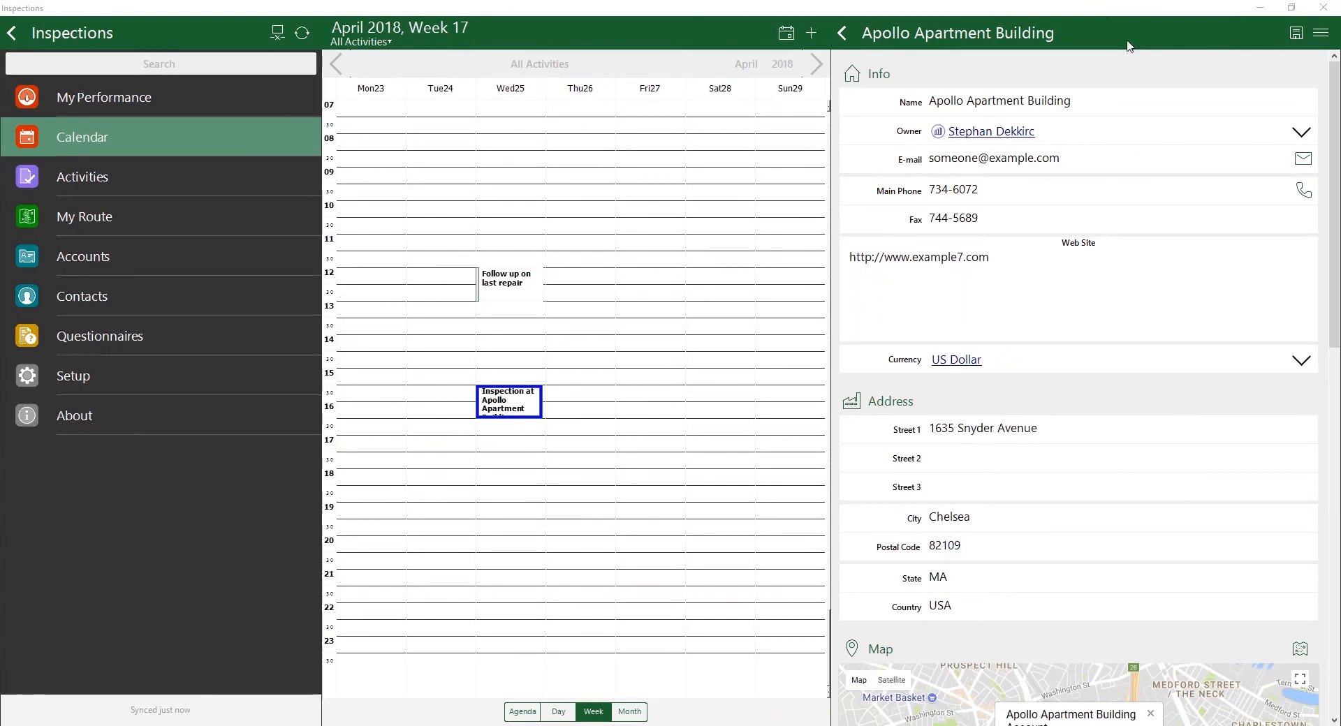
Step: View the service request questionnaire in the account's Templates list and return to the account form
scroll(996, 161, down, 10)
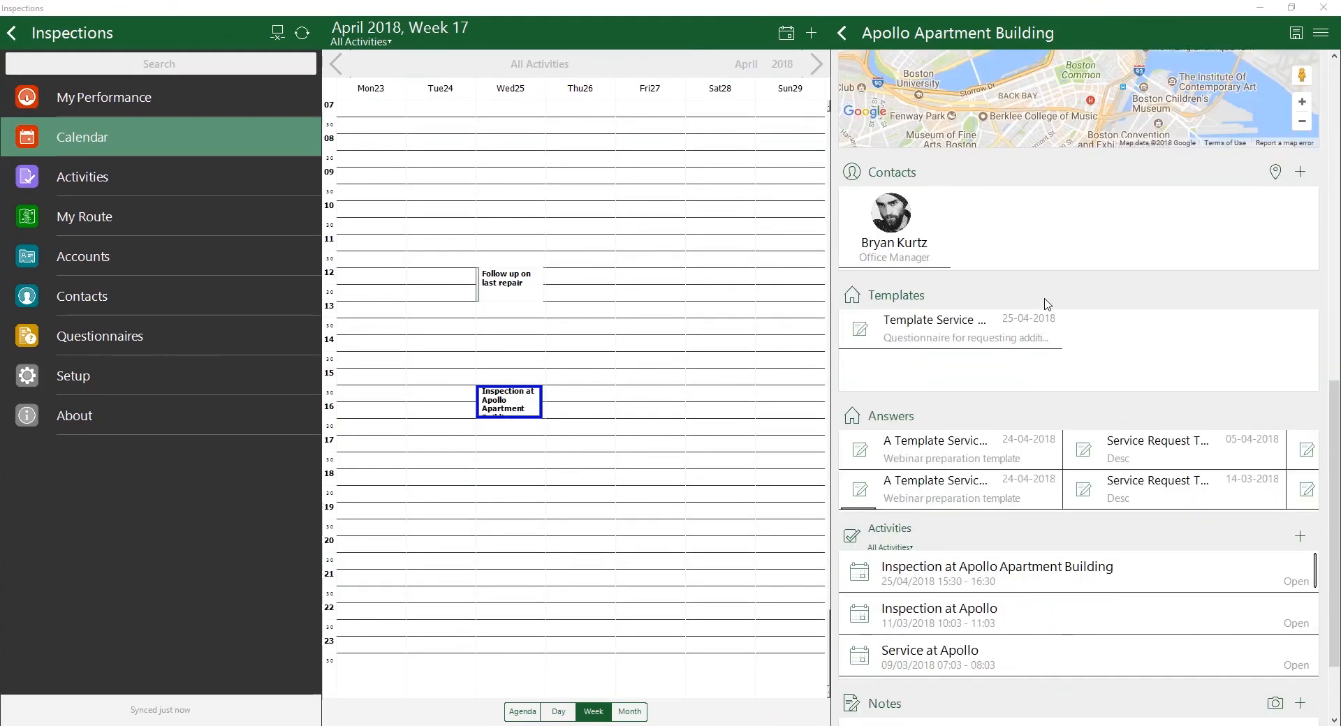
click(958, 335)
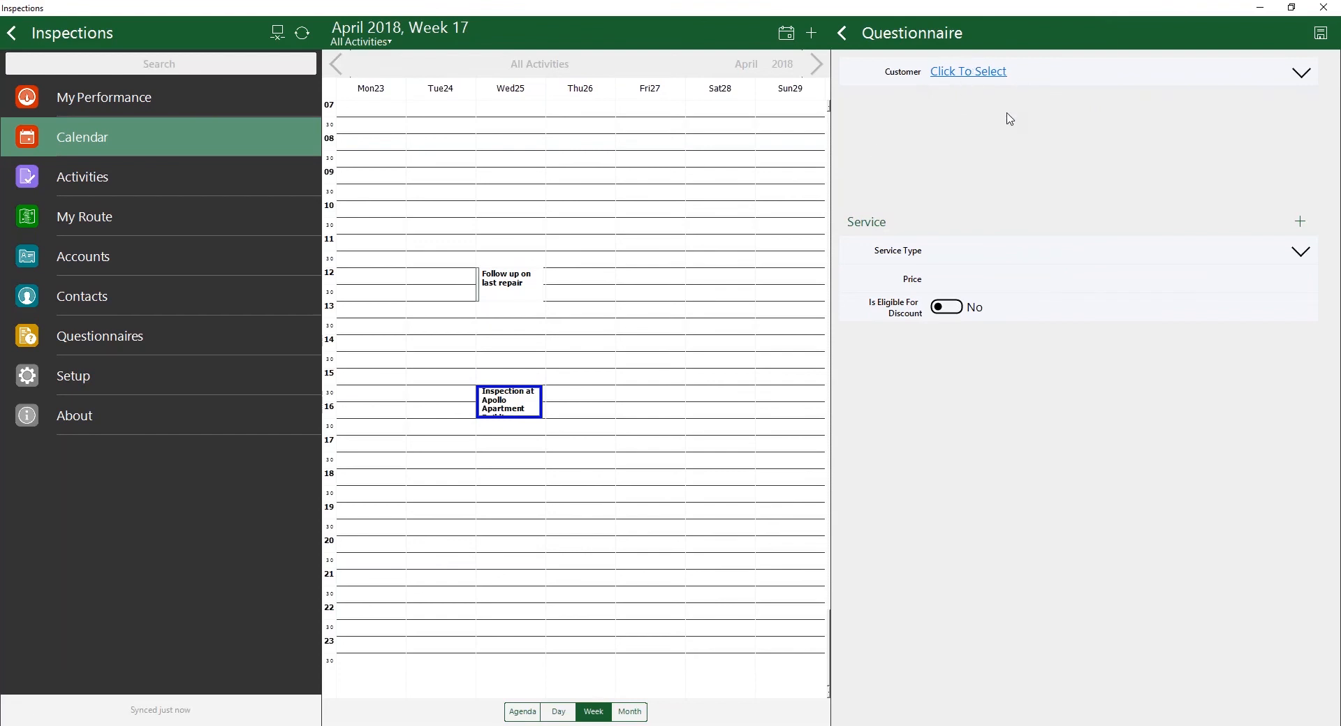
click(843, 38)
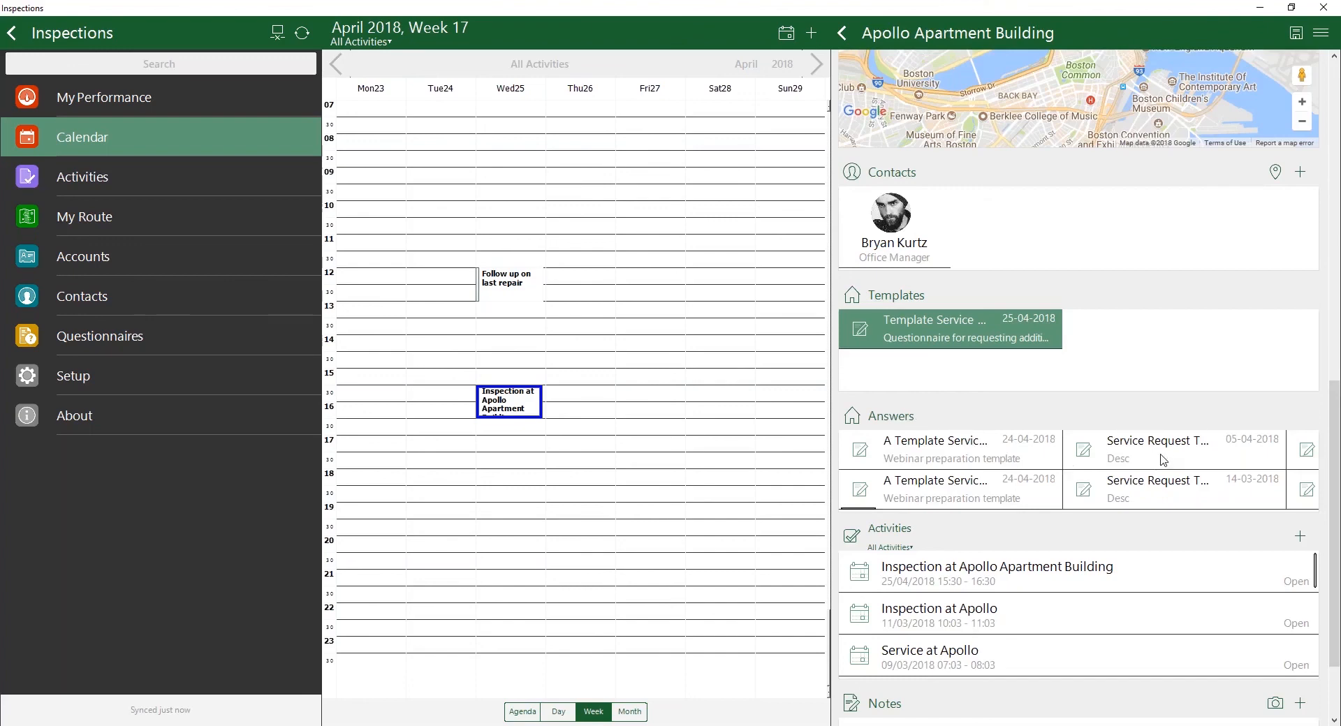
Step: Review the questionnaire dated 25-04-2018 in the account's Answers list and return to the account form
scroll(988, 450, right, 5)
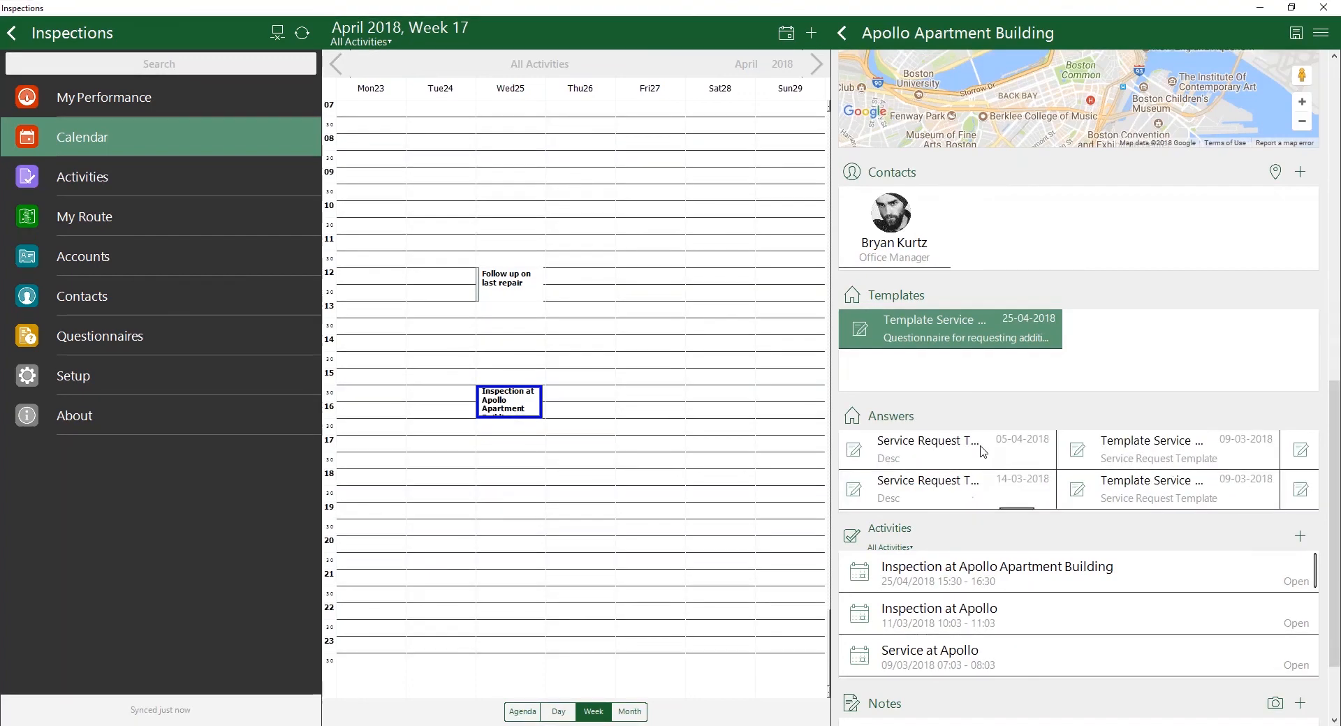
scroll(999, 461, right, 3)
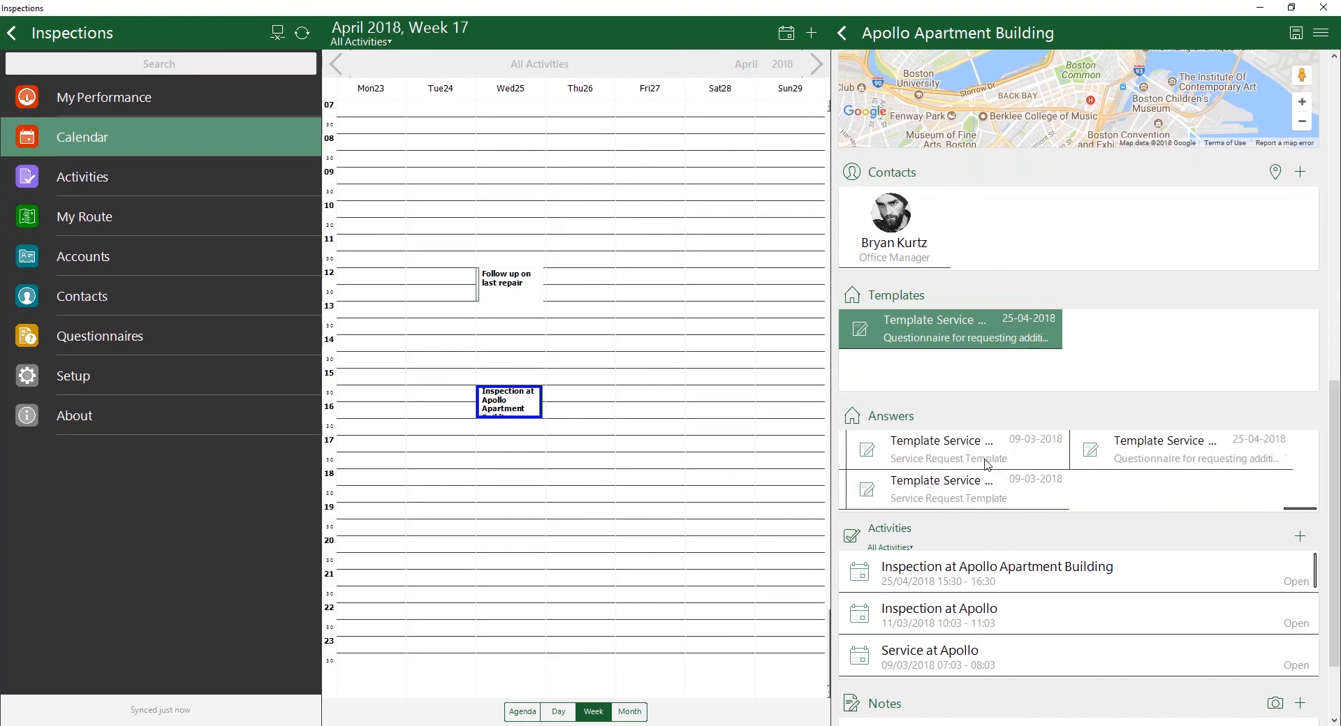
click(1198, 454)
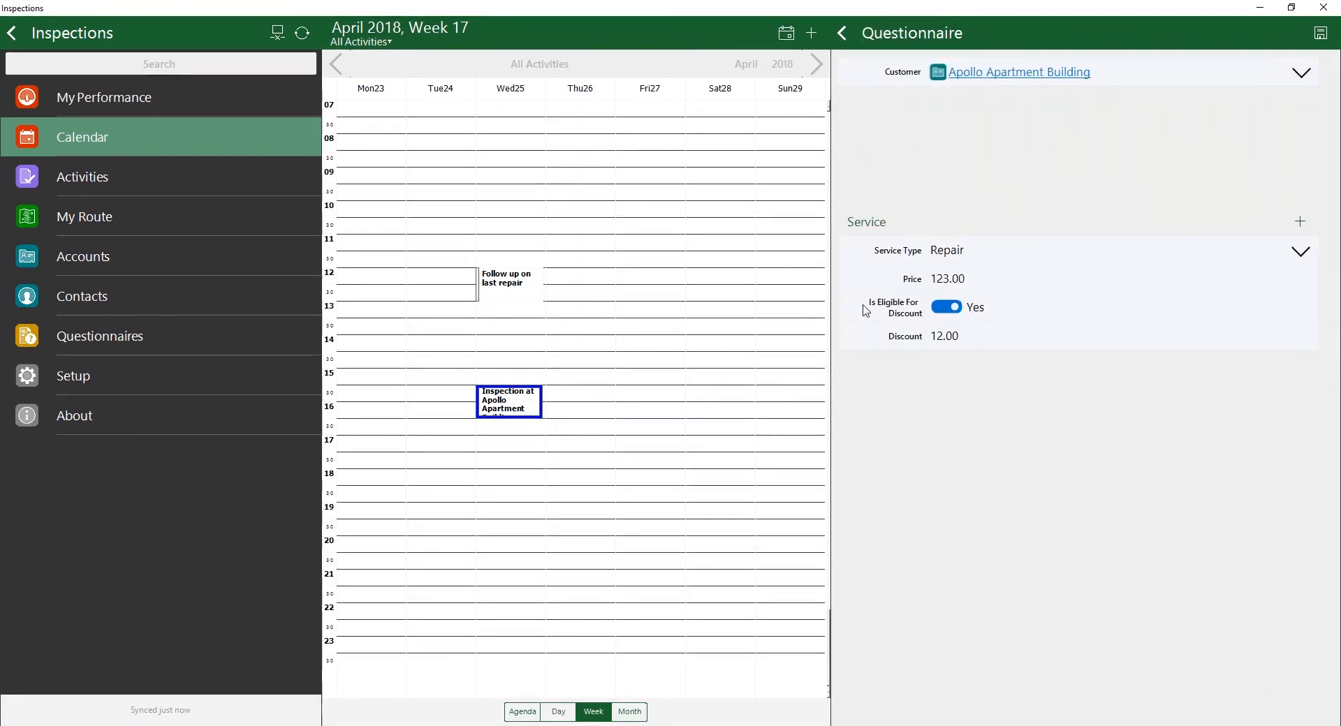
click(845, 32)
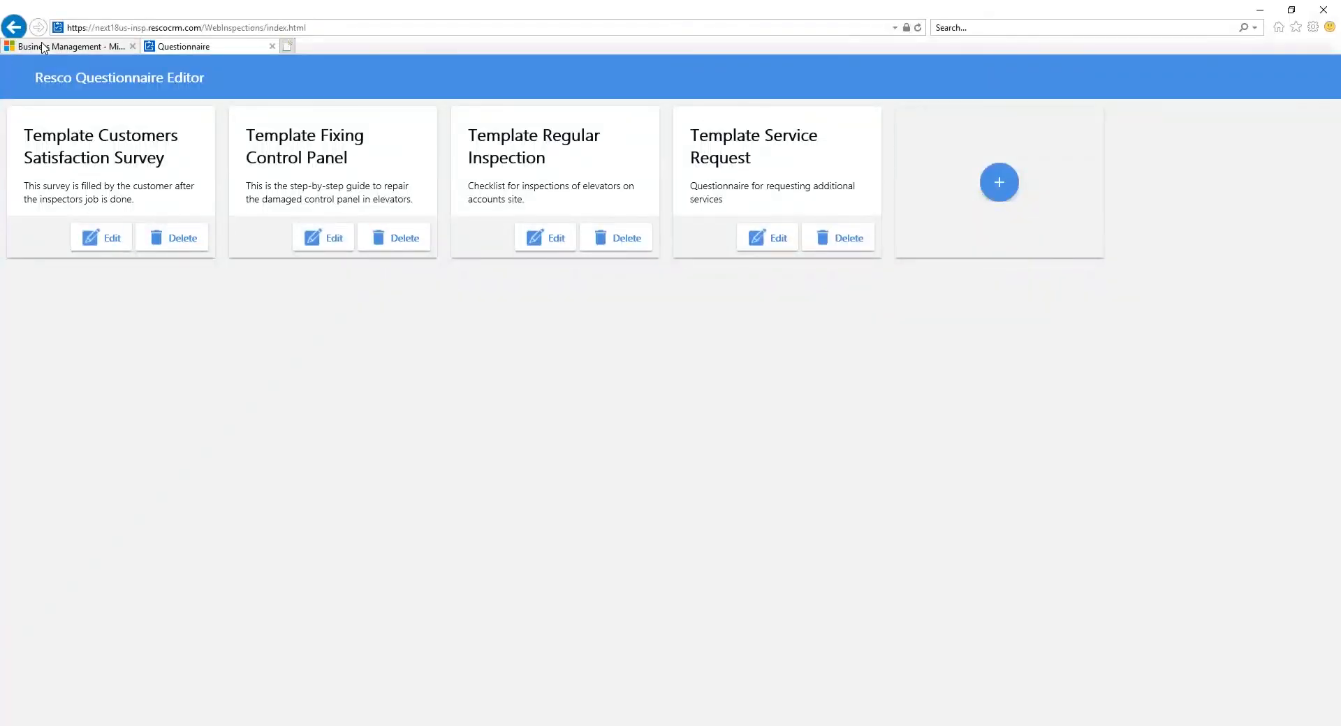
Step: Switch to Dynamics 365 in the browser and show the Questionnaires records from the Settings area's extensions
click(44, 47)
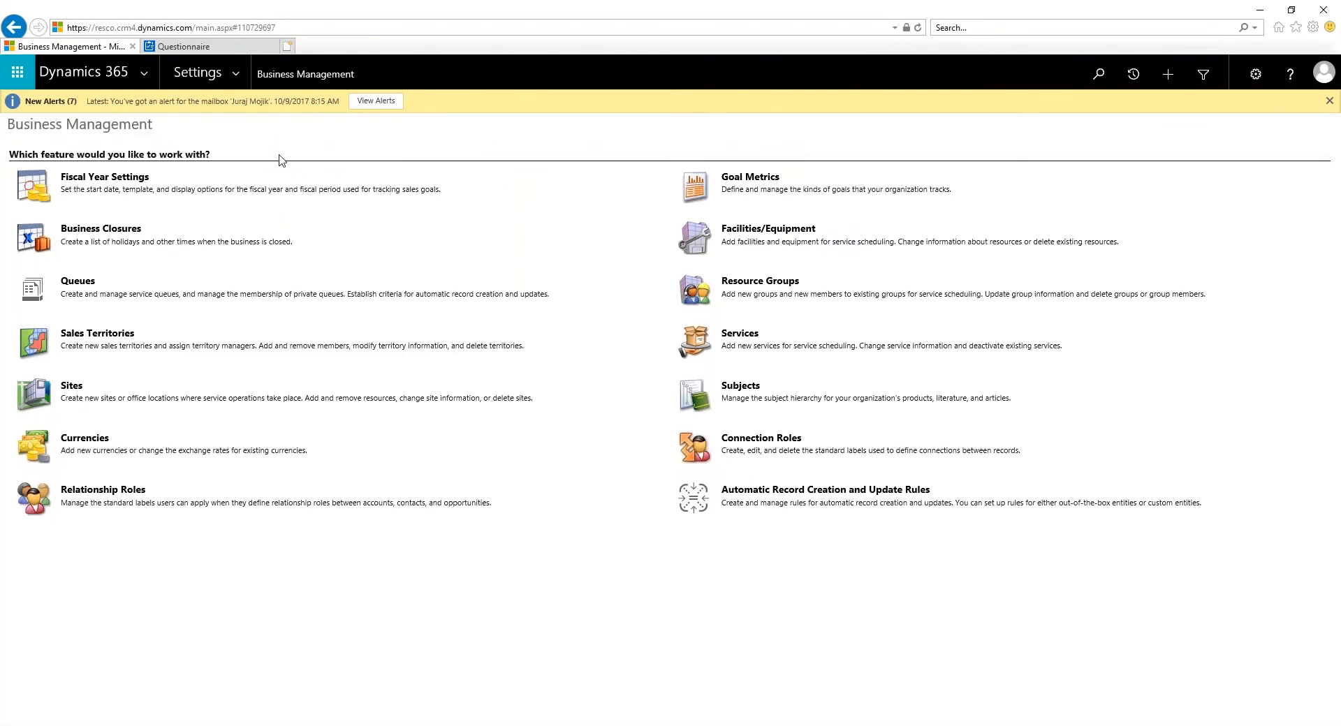
click(234, 74)
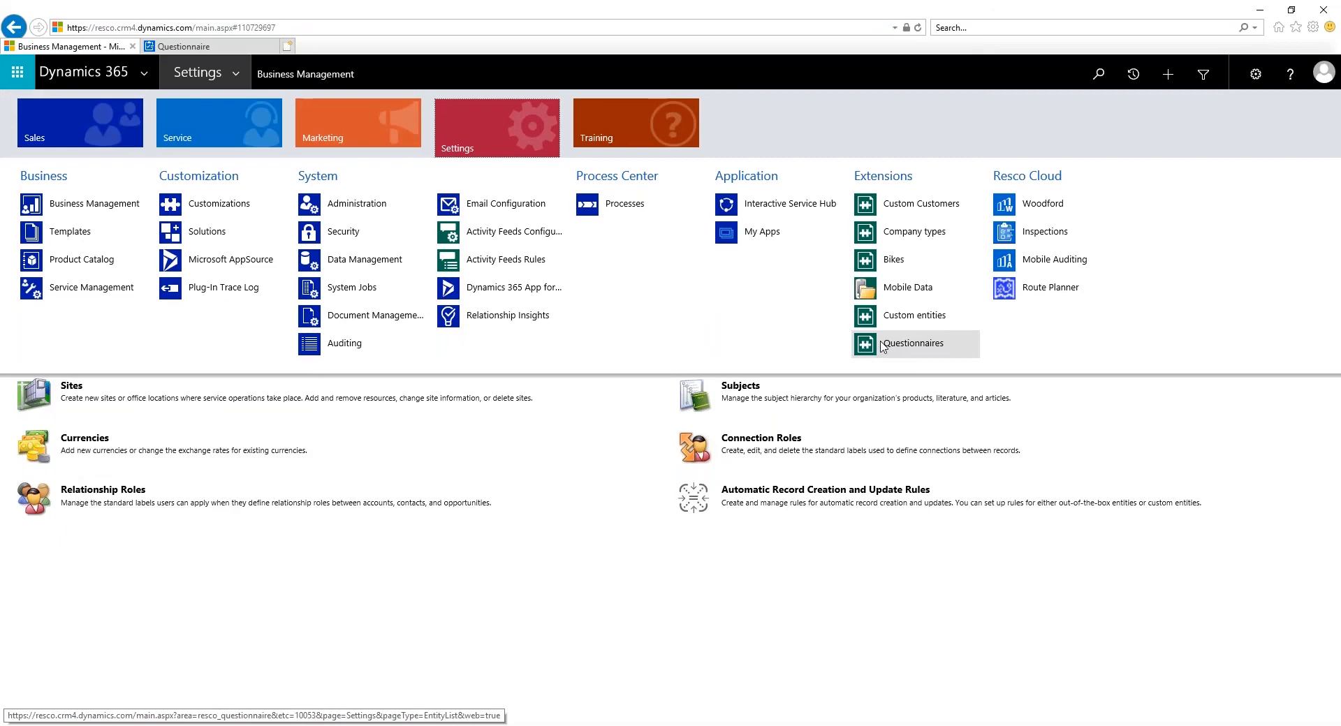
click(883, 345)
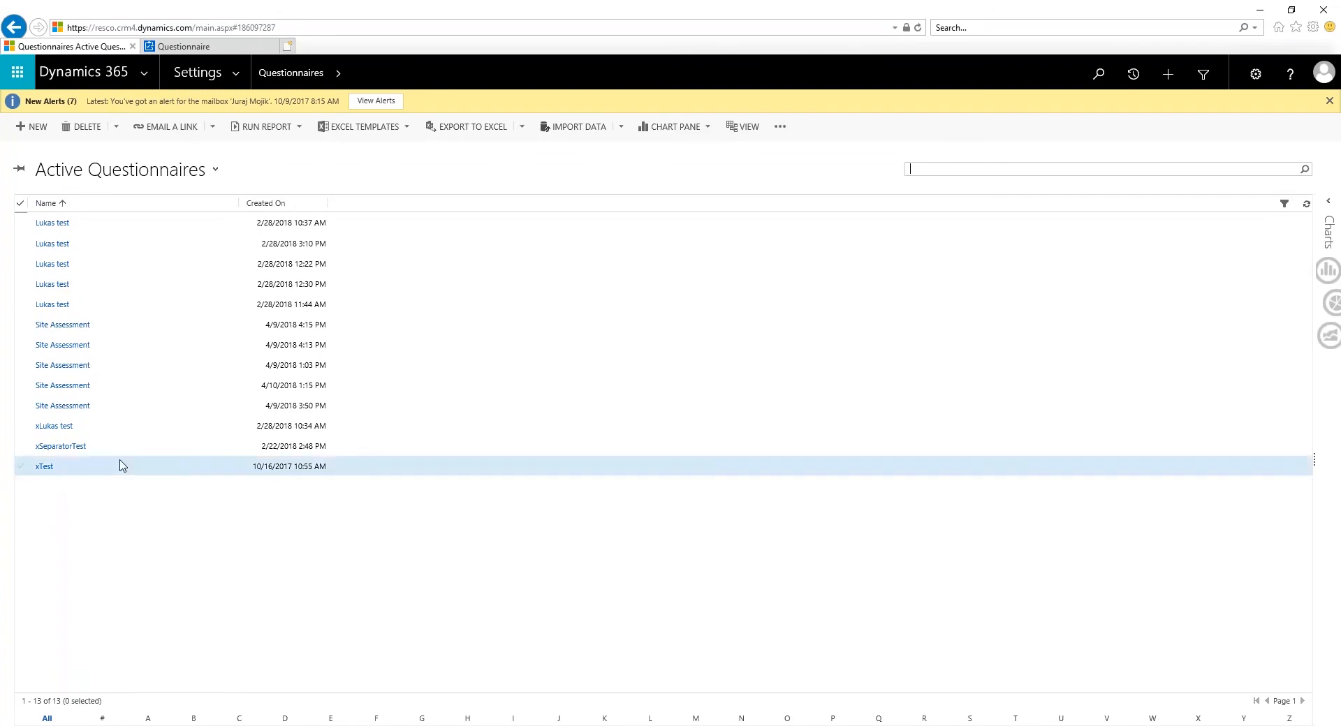
Step: View the Site Assessment questionnaire created 4/10/2018 1:15 PM and the details of its date-completed question
click(63, 386)
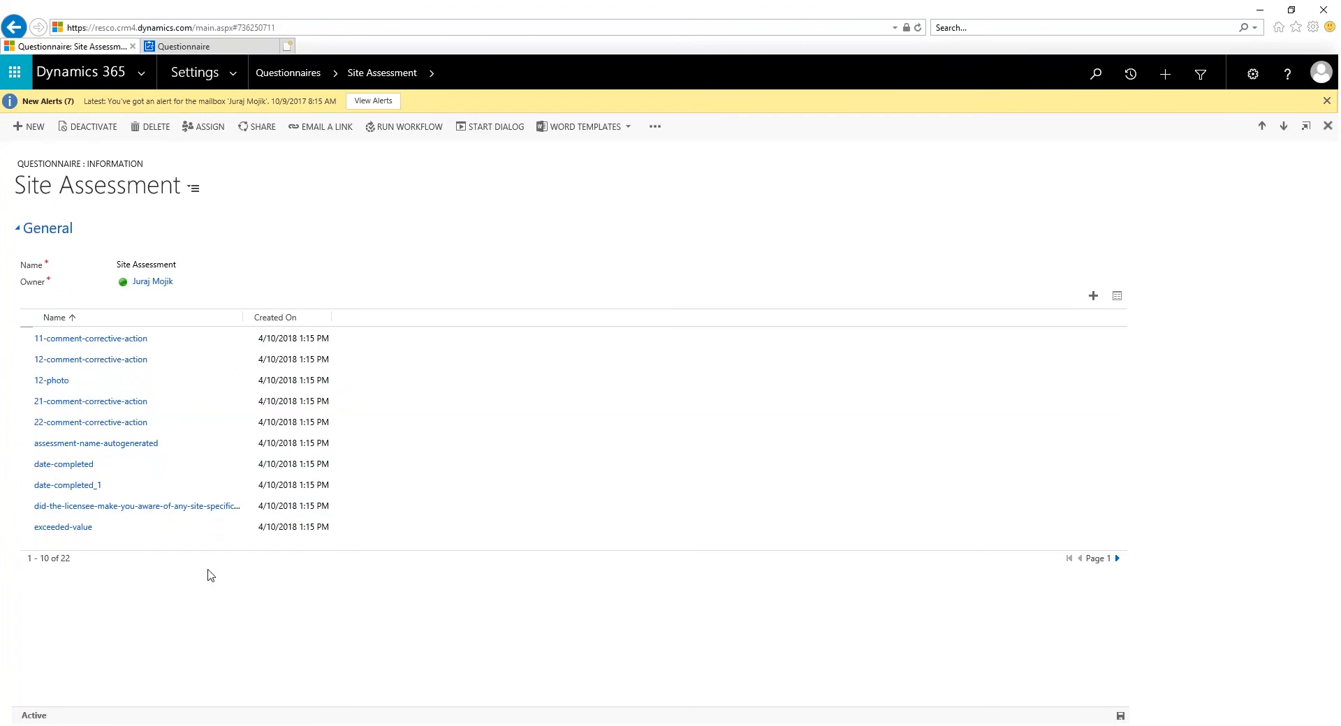
click(64, 466)
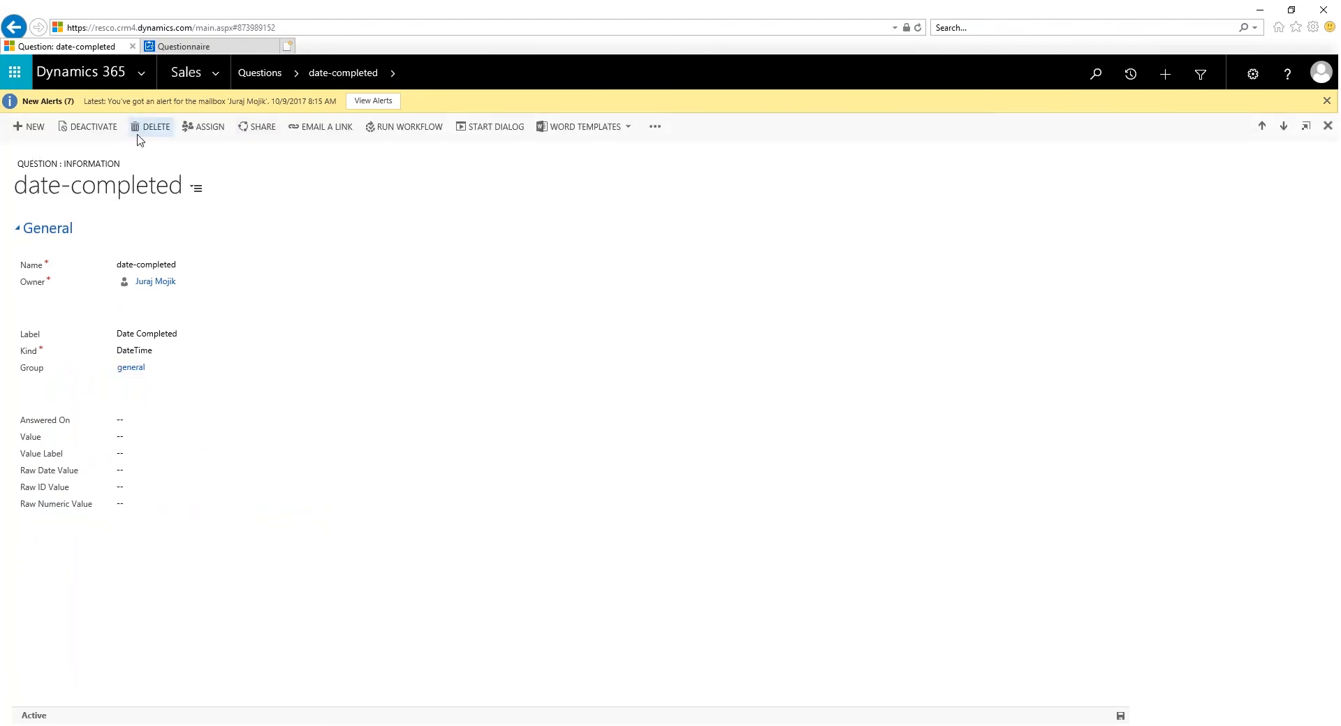
Step: Show all Active Questions records and look through the list on to its second page
click(277, 73)
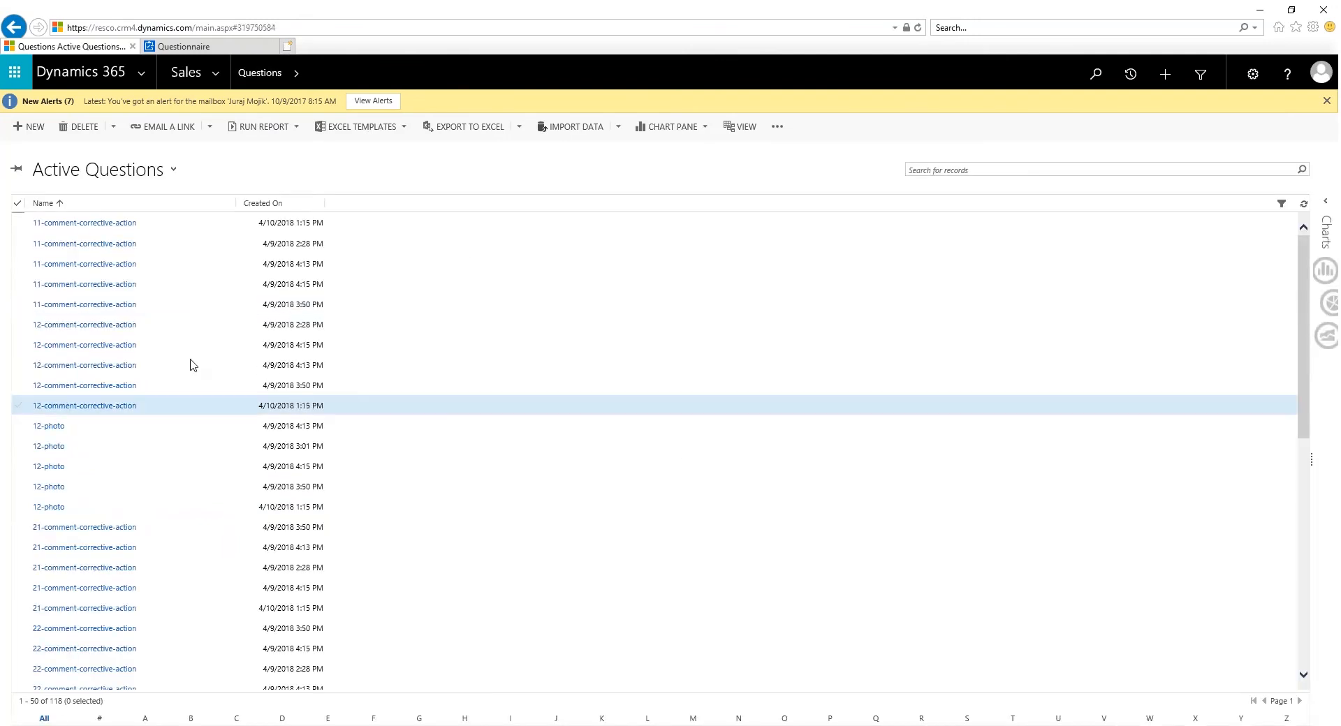
scroll(192, 365, down, 8)
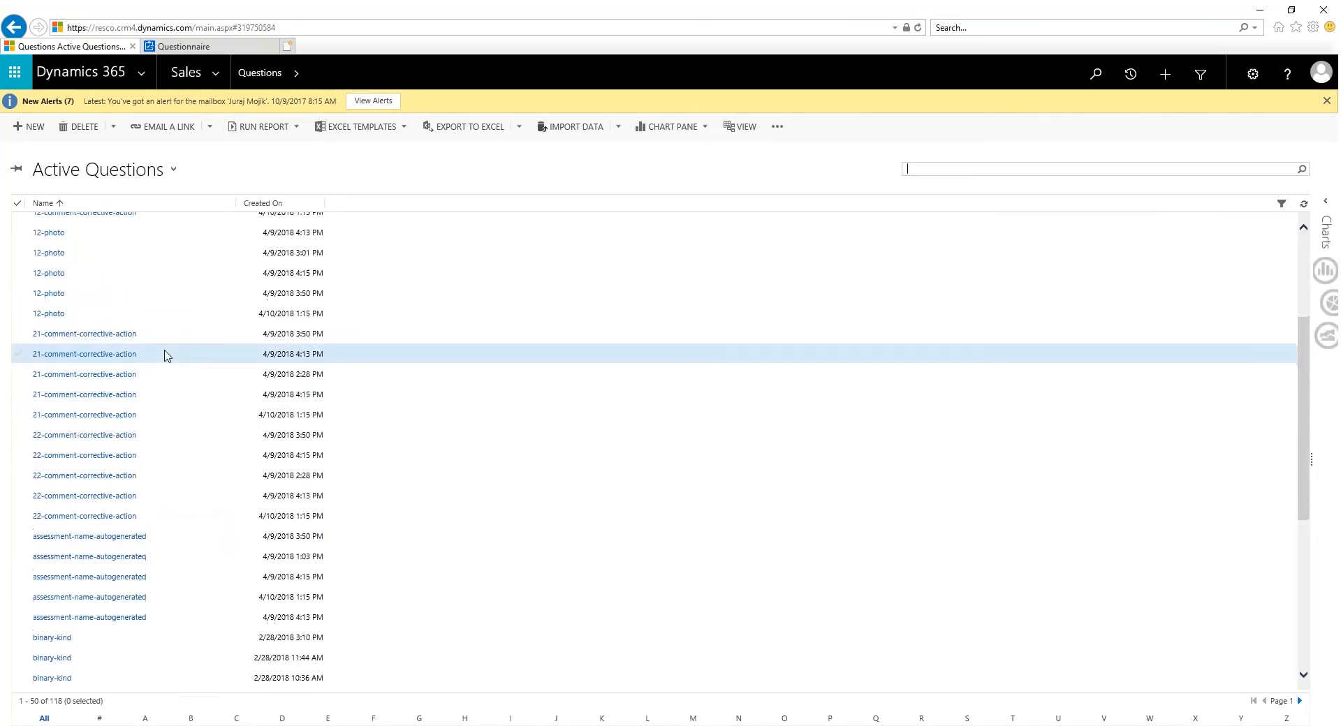
click(907, 168)
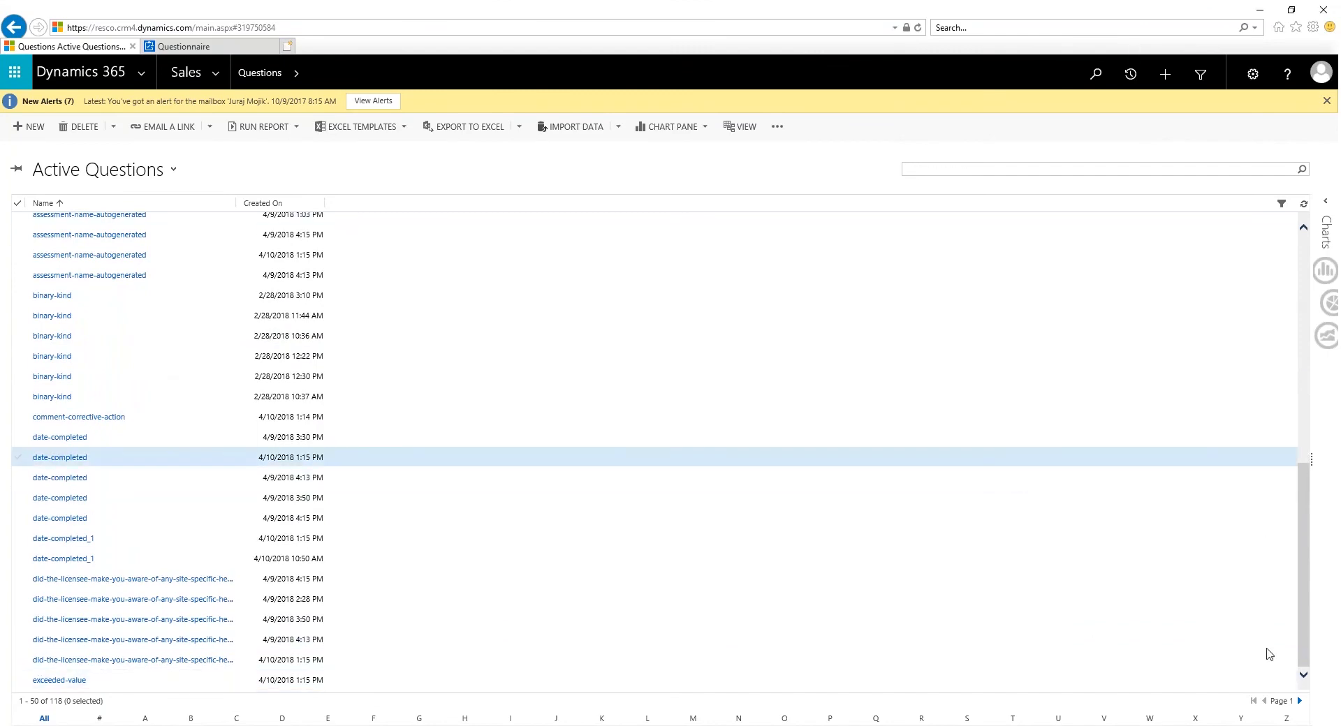
scroll(1269, 655, down, 6)
click(1299, 701)
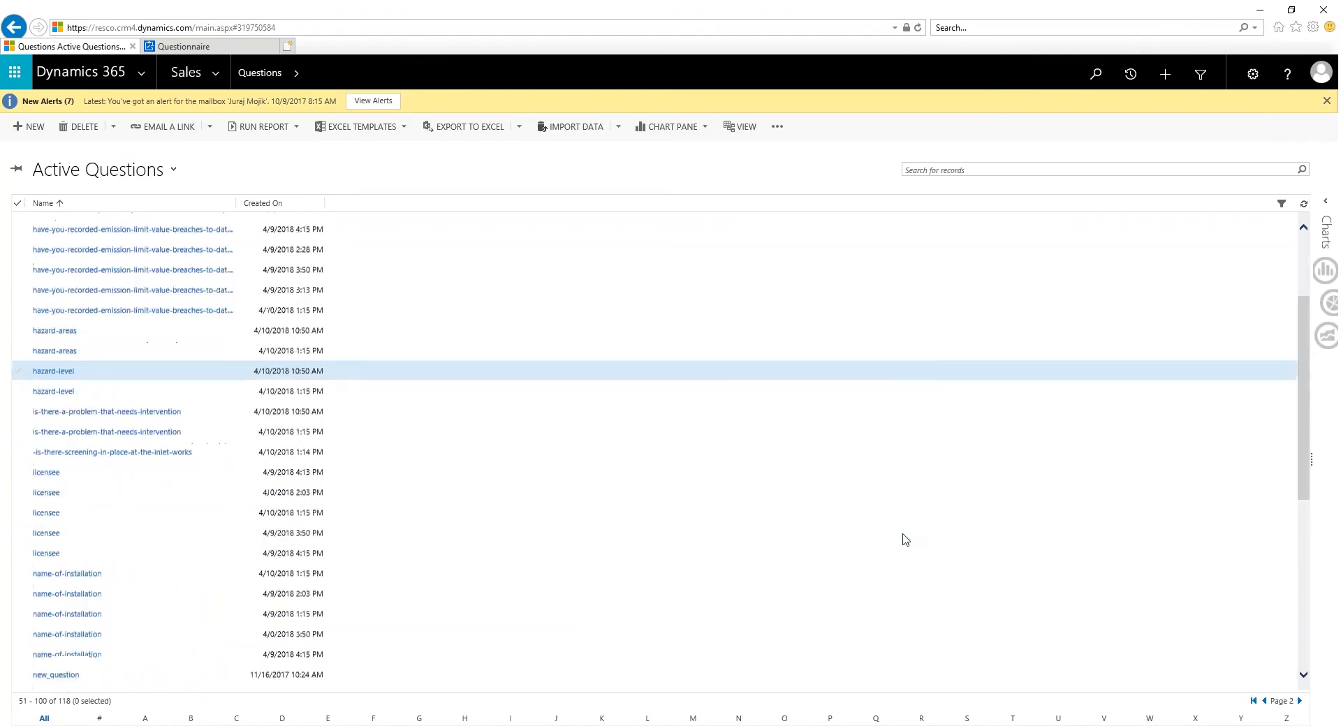
click(45, 404)
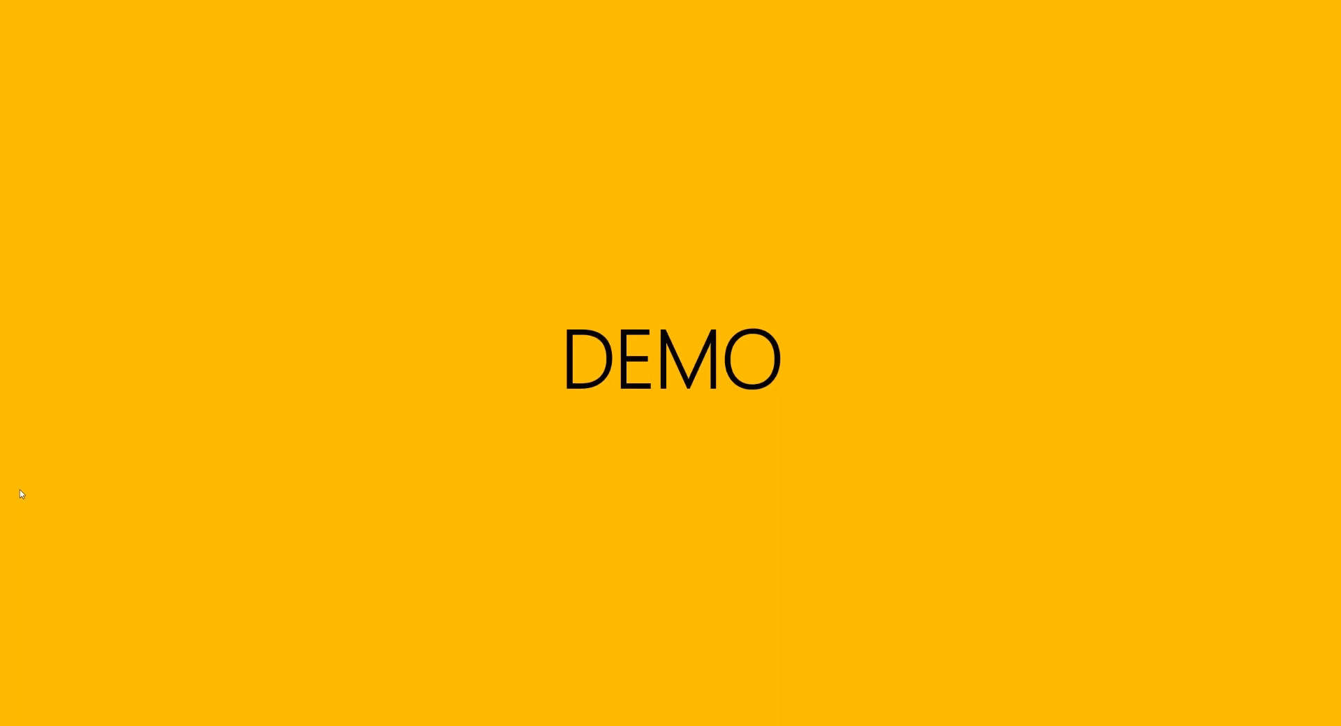
click(657, 464)
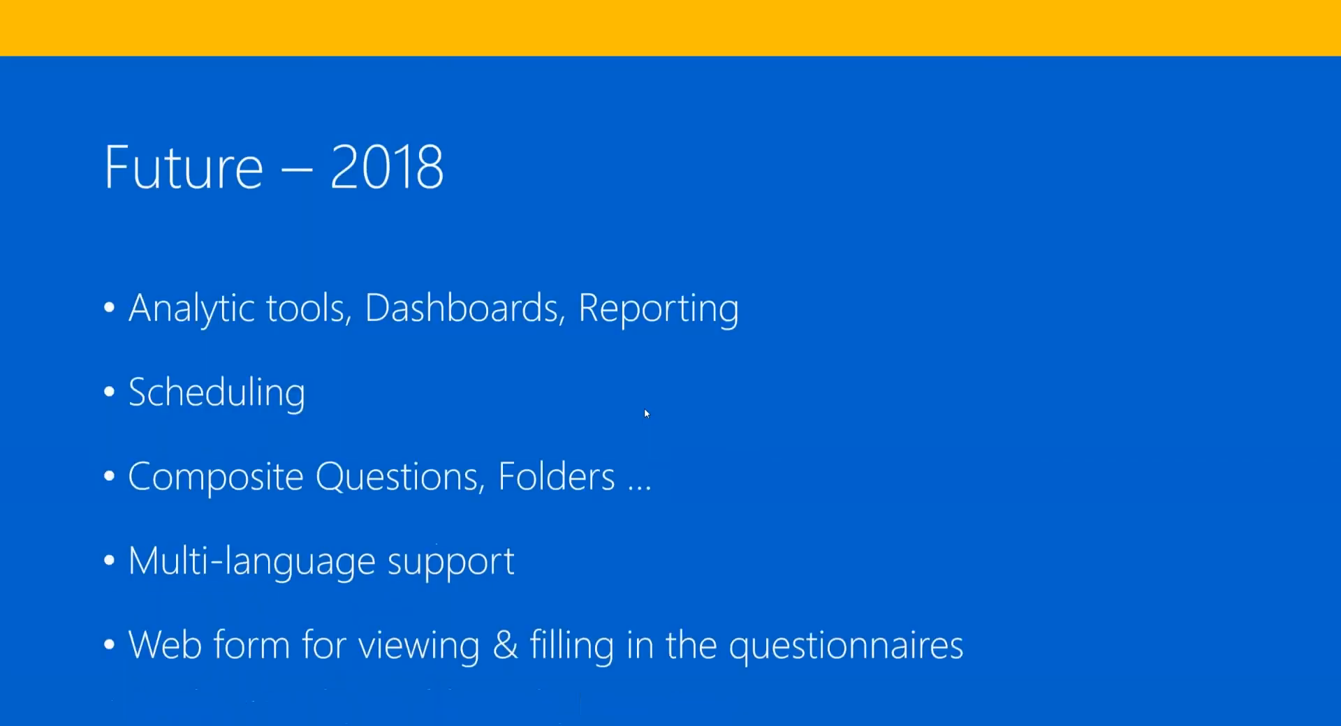